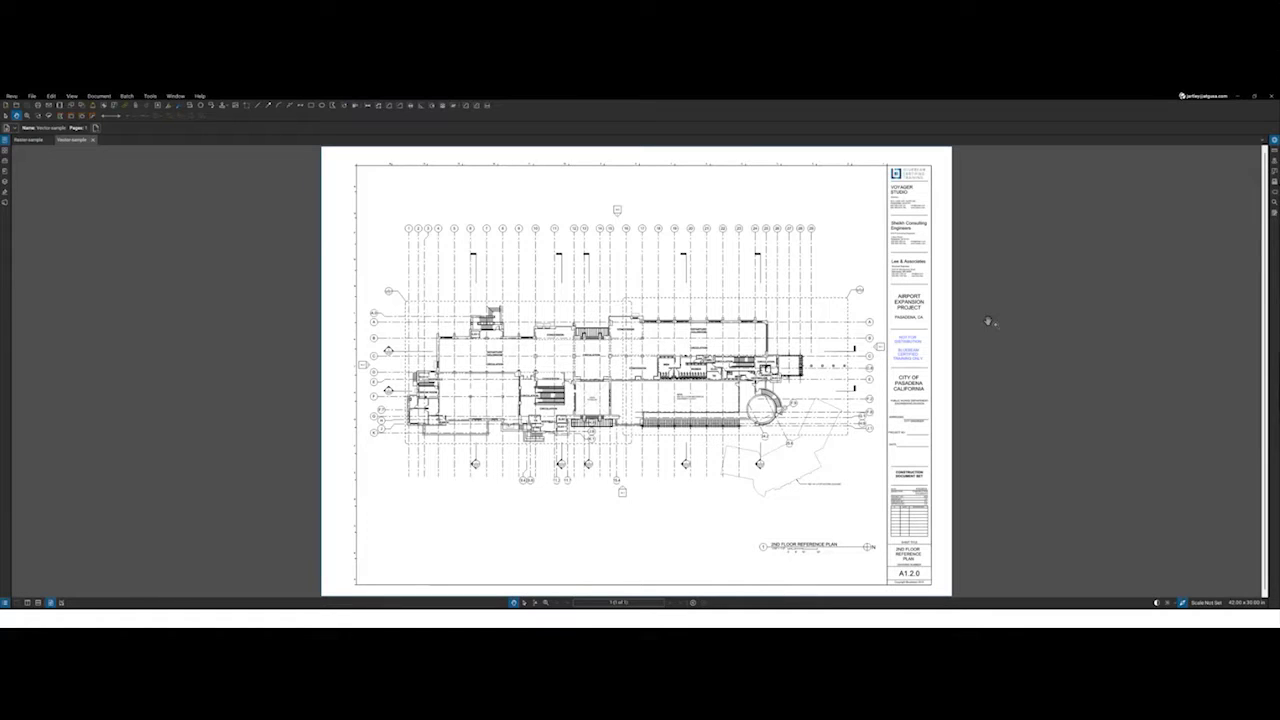
- Restore the PDF window to a smaller size and place it beside the AutoCAD drawing
key(super+Down)
key(super+Right)
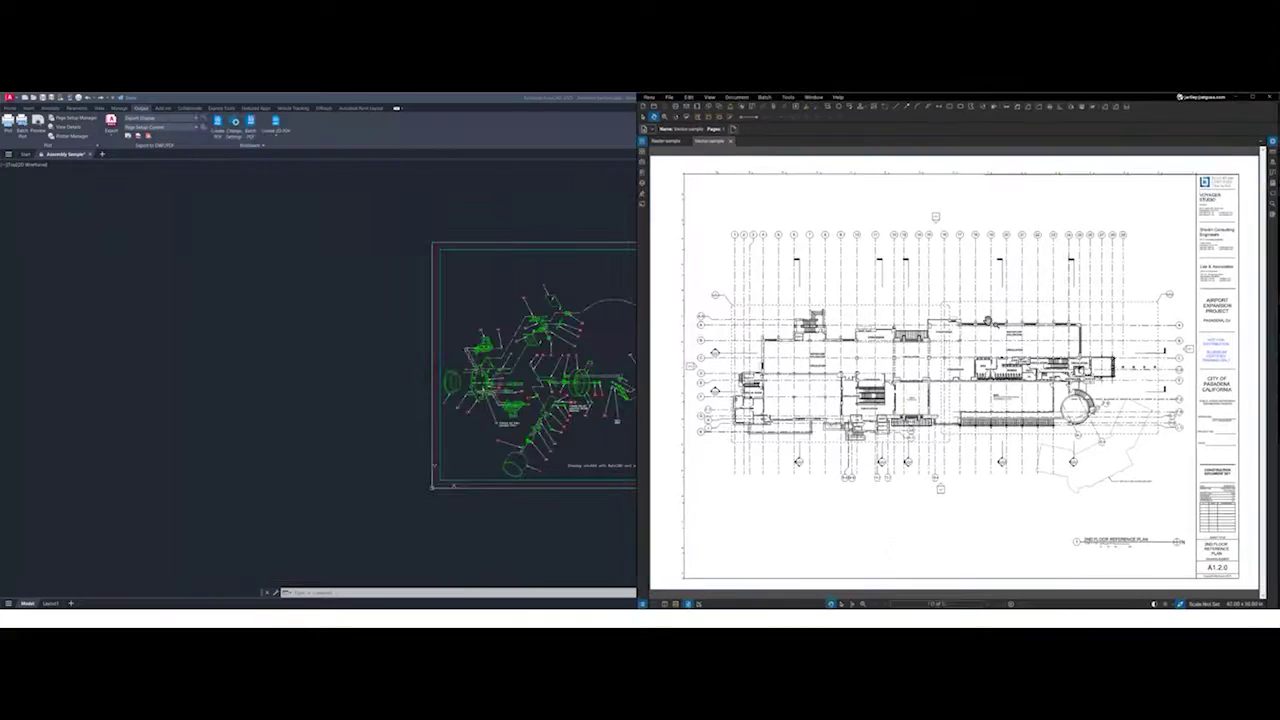
click(574, 348)
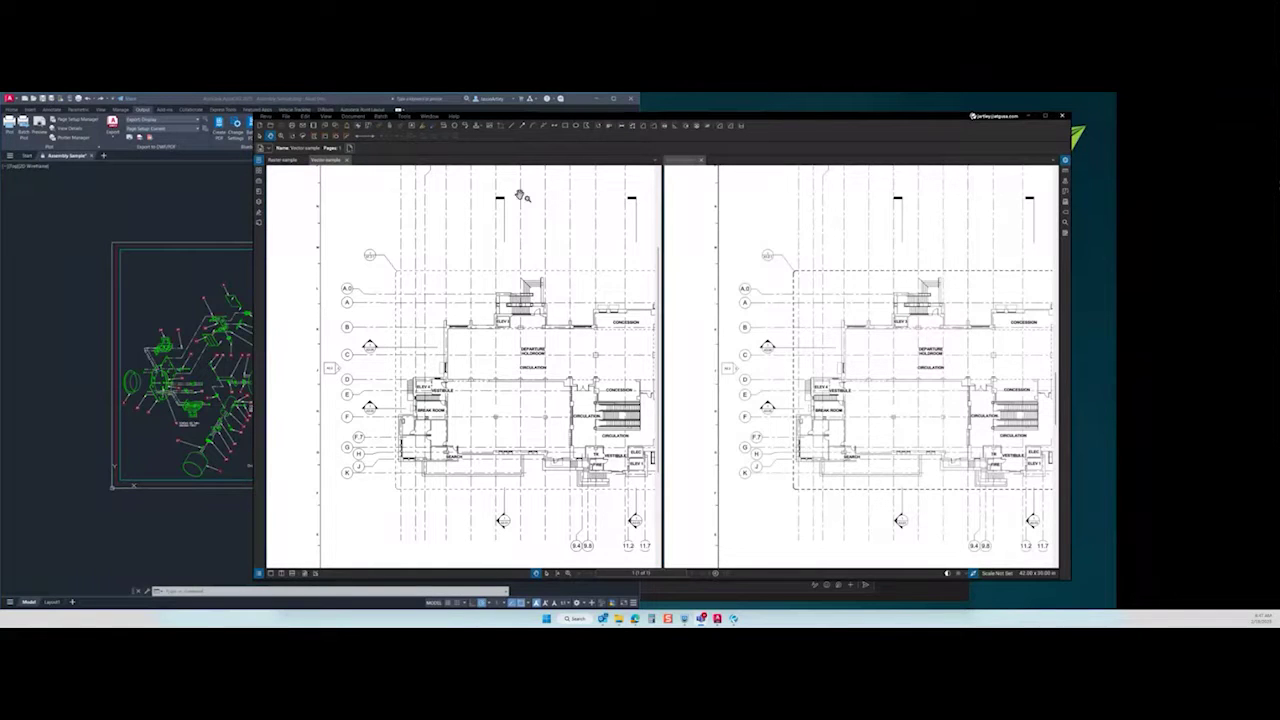
- Compare the line quality around the Break Room and the nearby wall corner in the vector and raster samples at several magnifications
drag(767, 124, 774, 124)
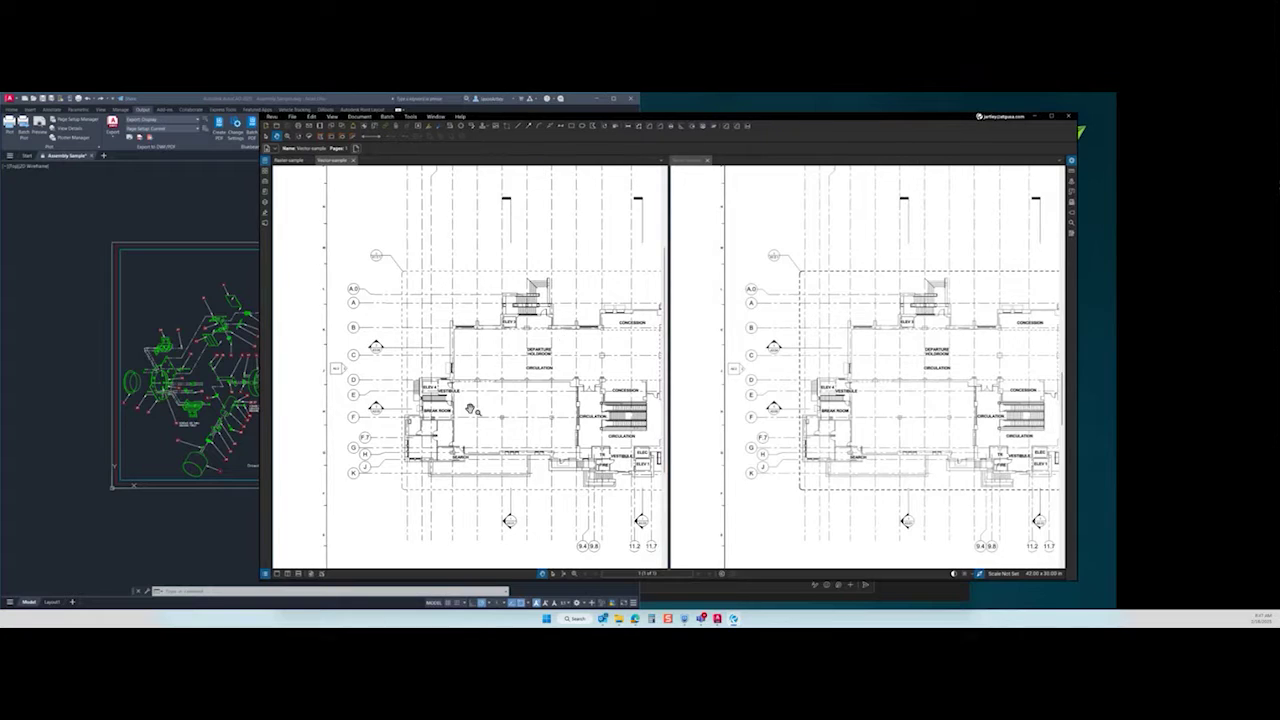
scroll(415, 425, up, 4)
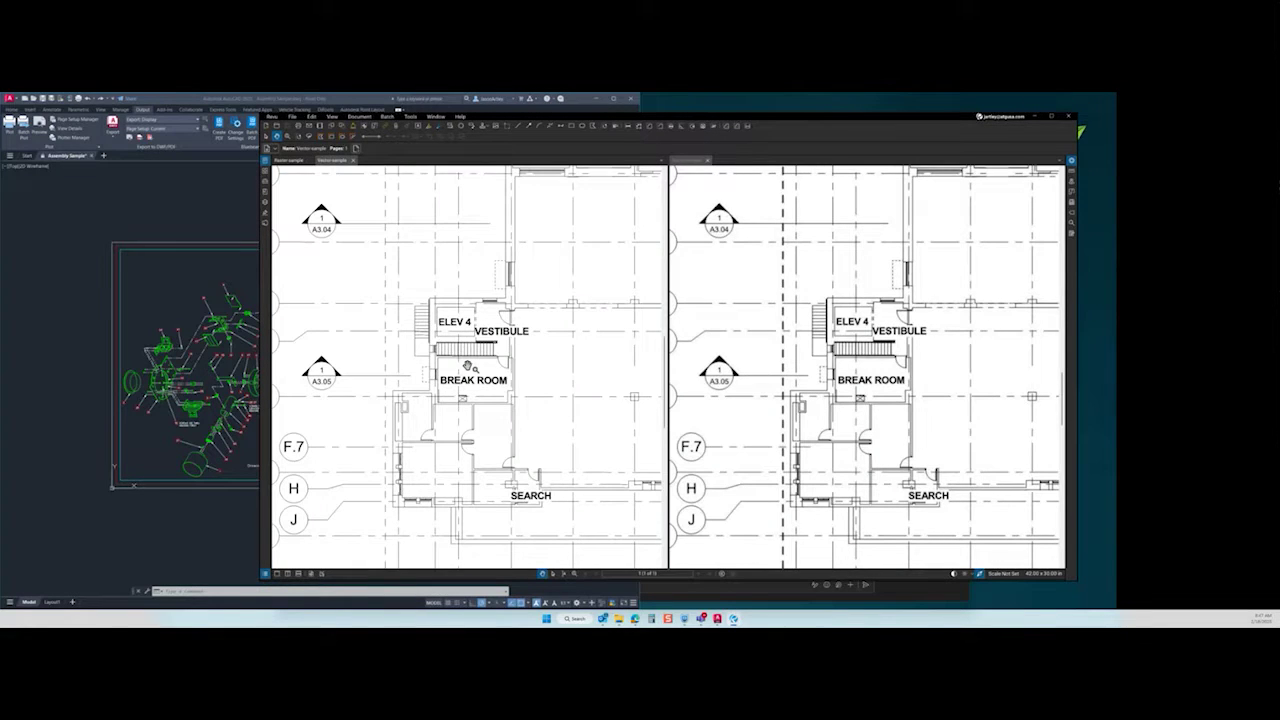
scroll(467, 366, down, 5)
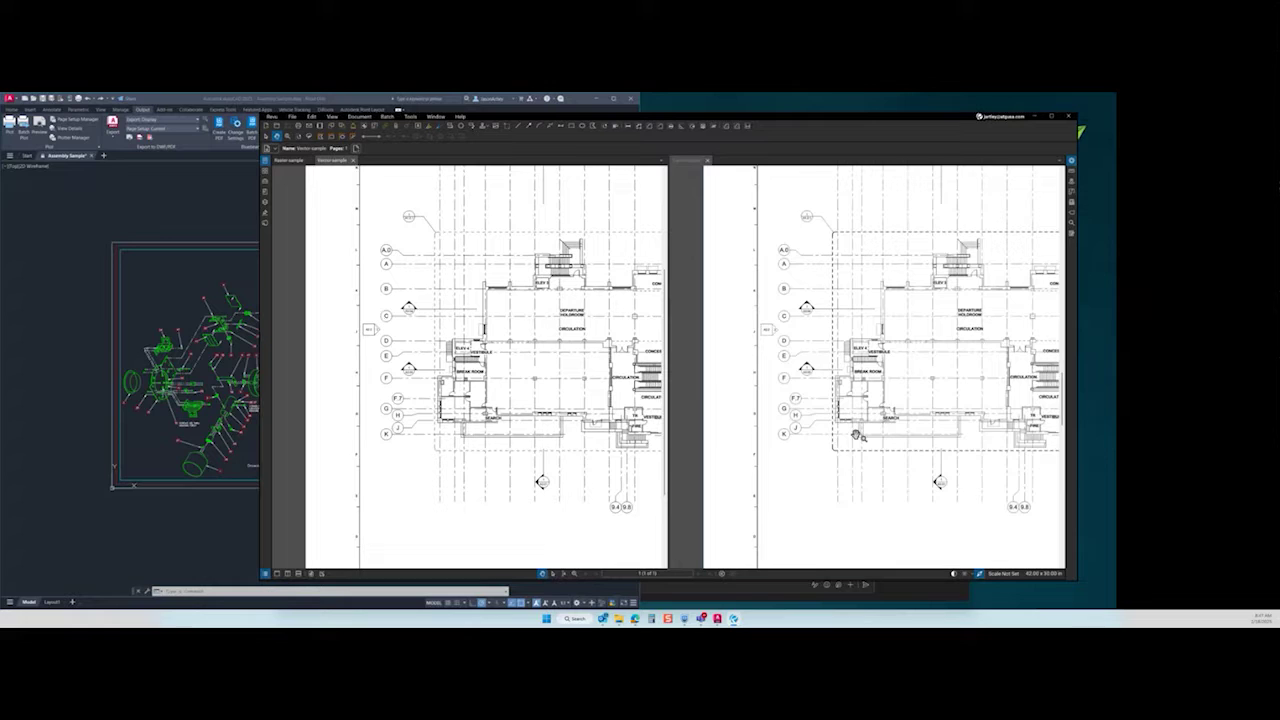
scroll(853, 446, up, 5)
scroll(849, 447, up, 8)
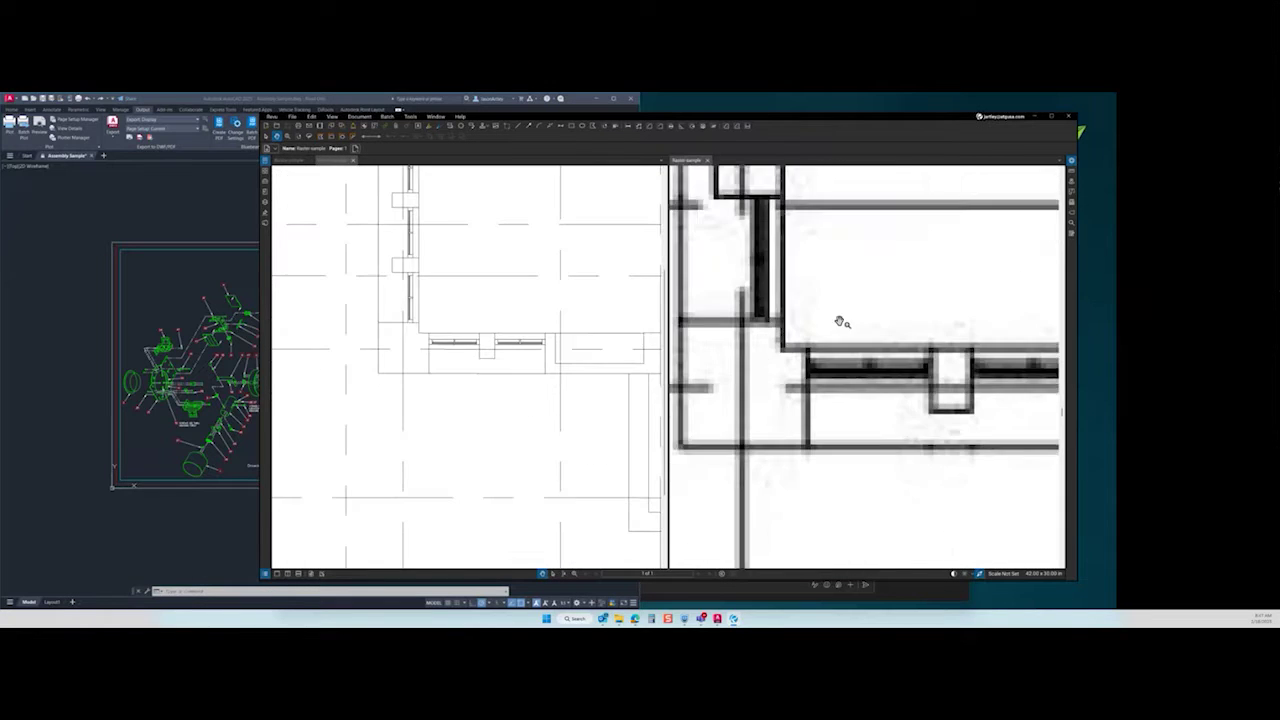
scroll(831, 317, down, 8)
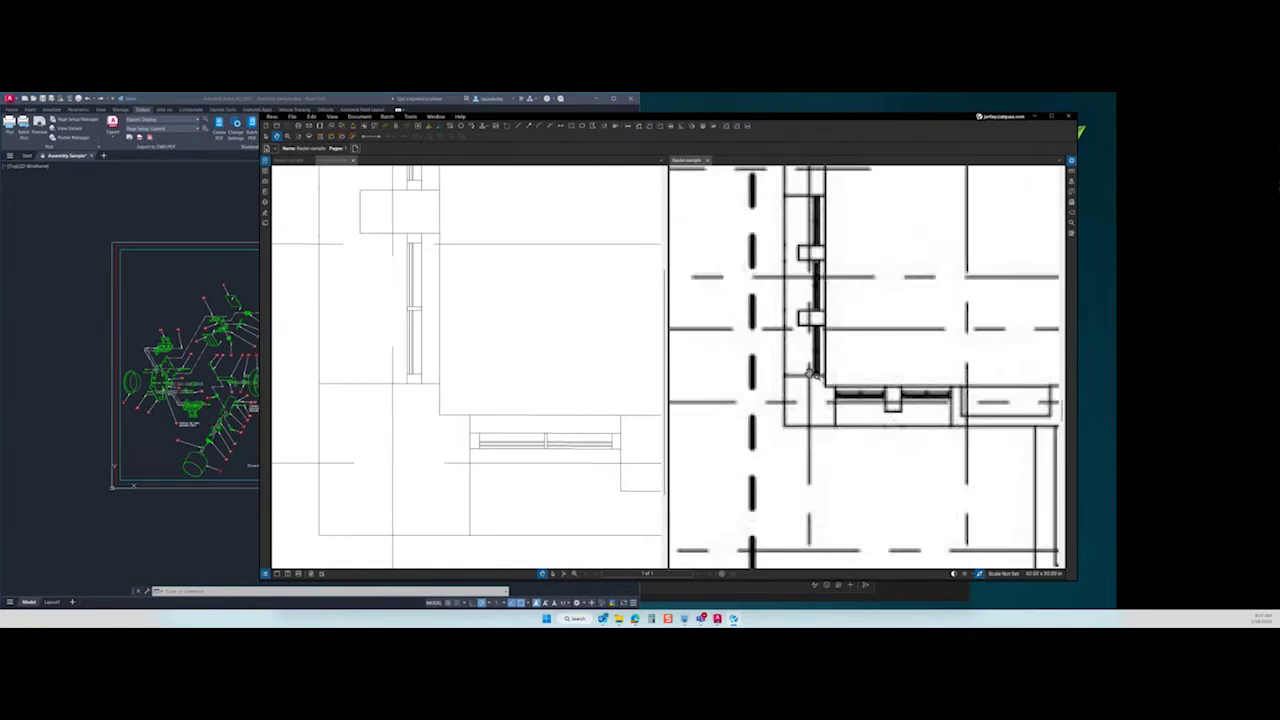
scroll(800, 410, down, 5)
scroll(778, 440, up, 6)
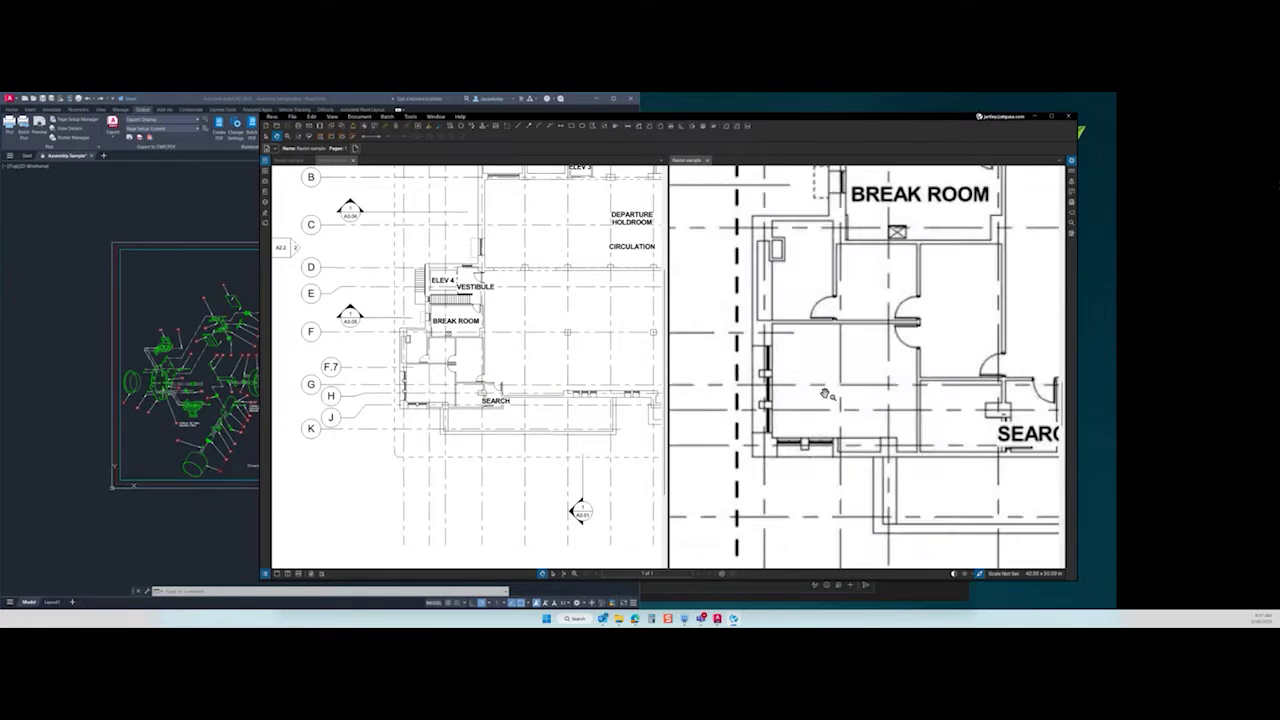
scroll(778, 441, down, 3)
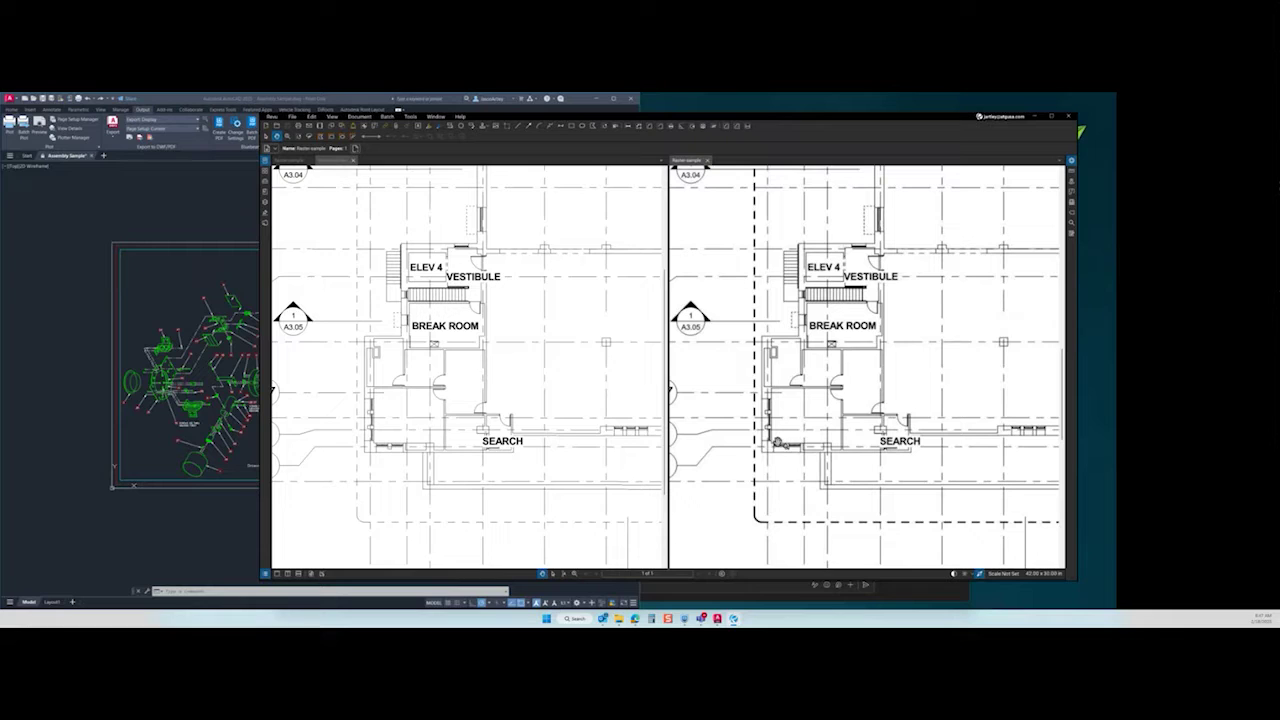
drag(916, 414, 878, 419)
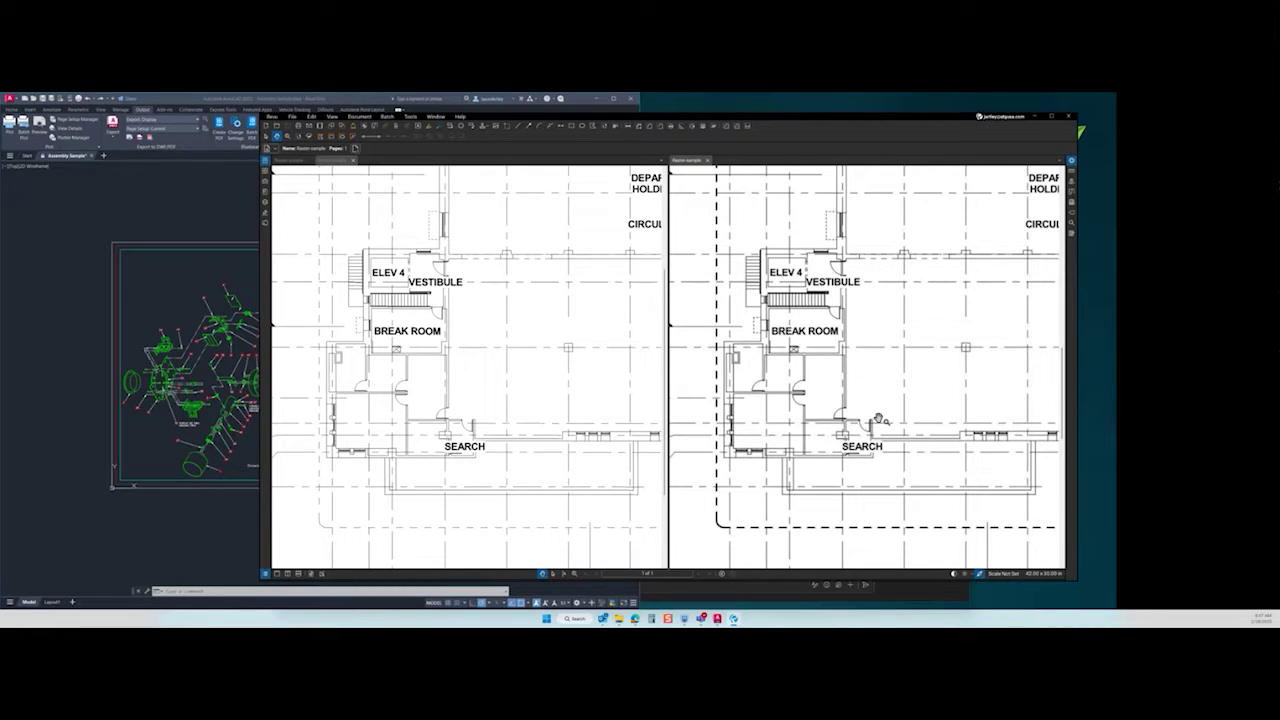
drag(871, 366, 864, 461)
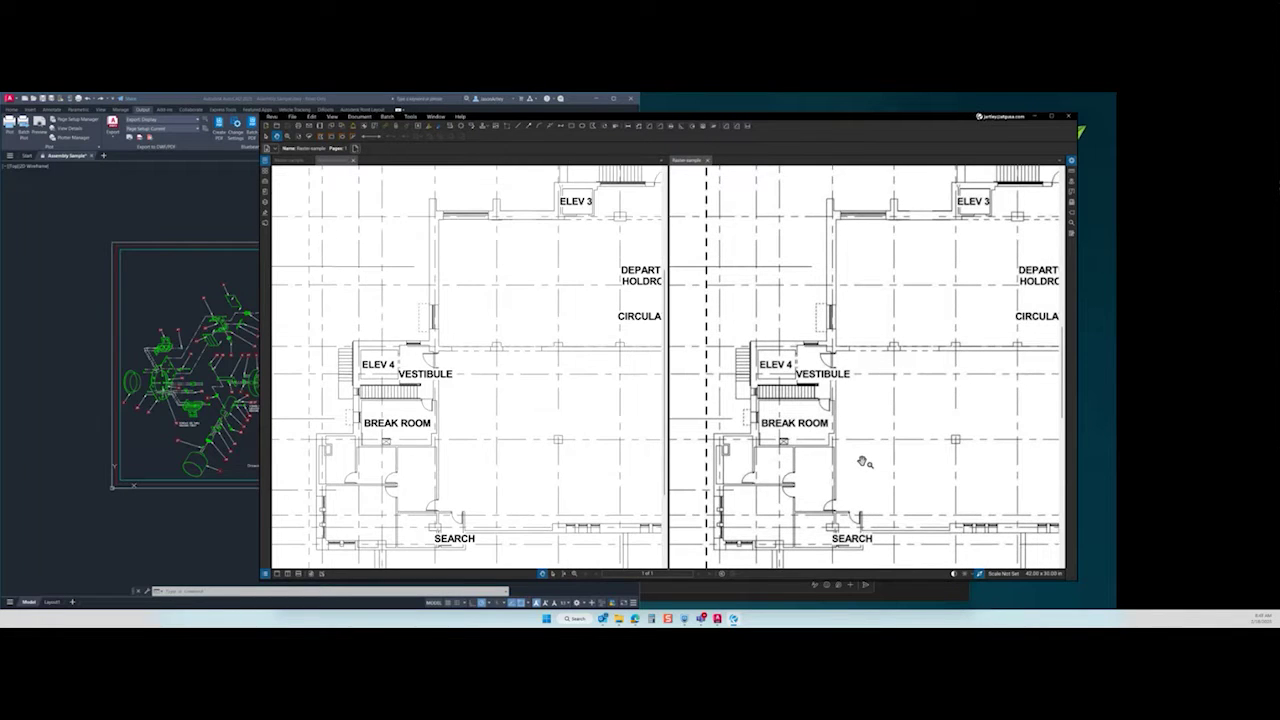
- Compare the upper wall corner beside the Departure Holdroom in the vector and raster samples, close up and in overview
scroll(443, 212, up, 5)
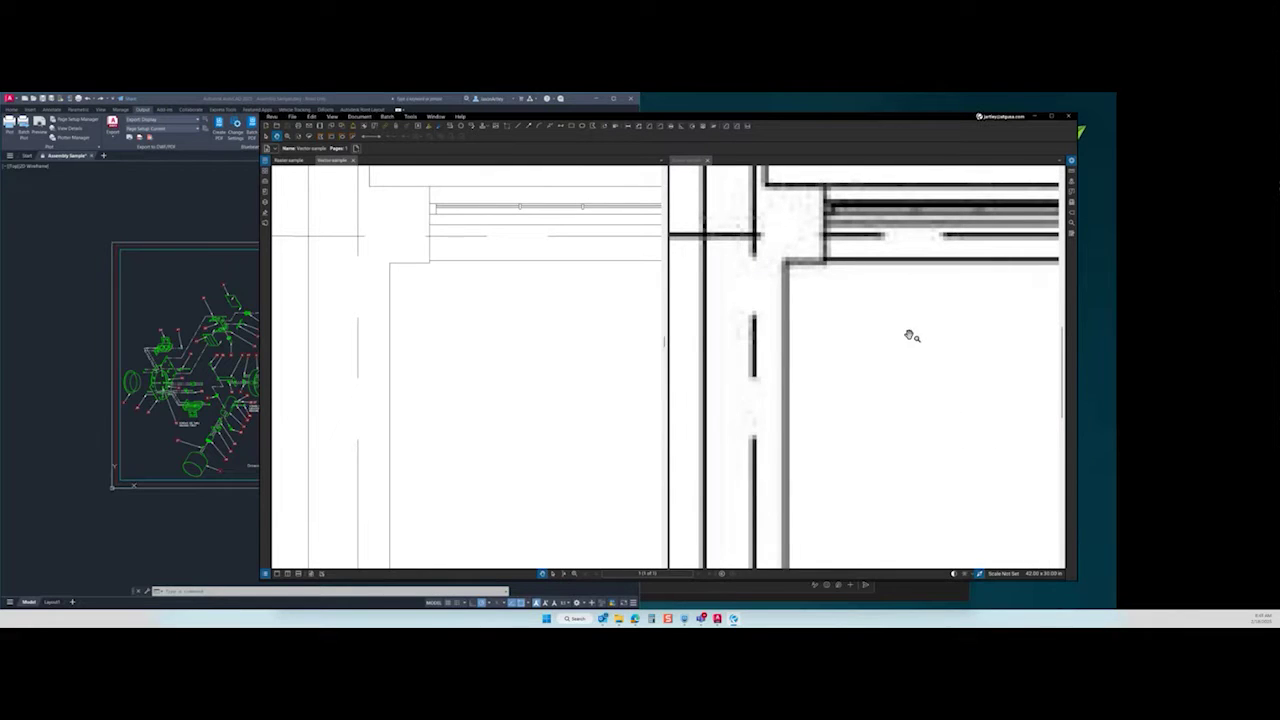
mouse_move(551, 347)
mouse_down()
mouse_move(549, 408)
mouse_move(575, 409)
mouse_up()
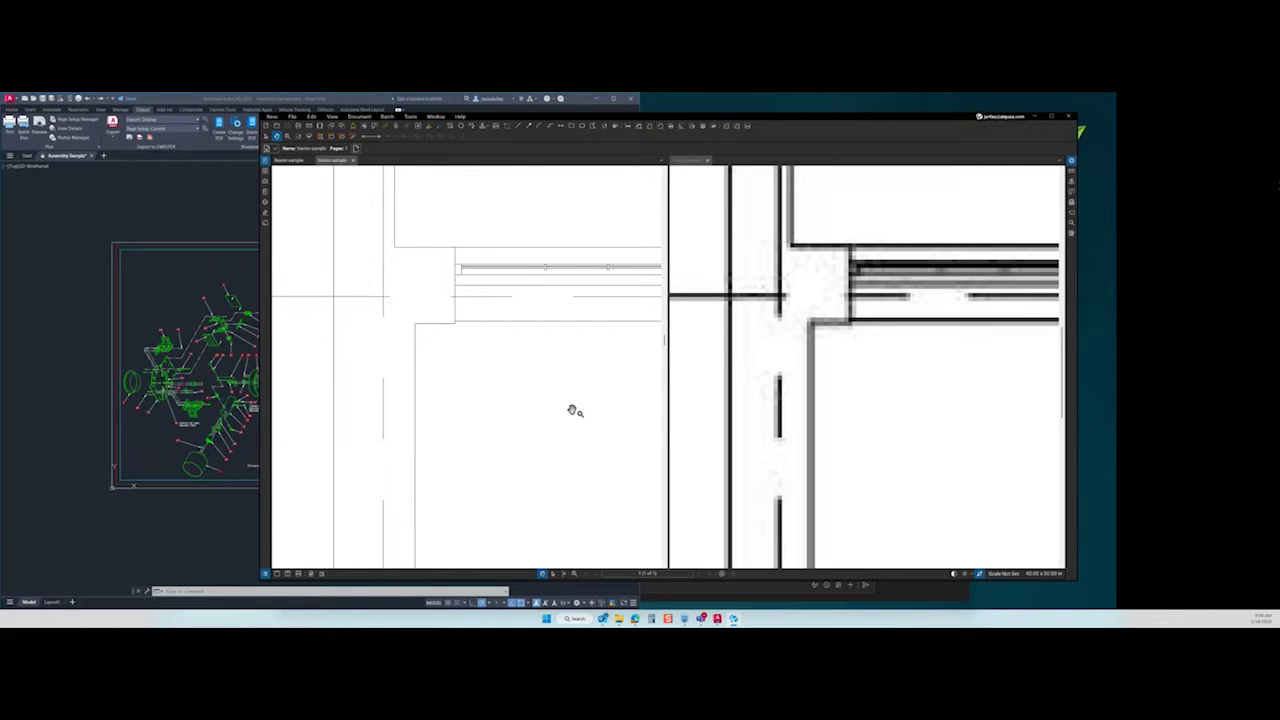
scroll(572, 410, down, 5)
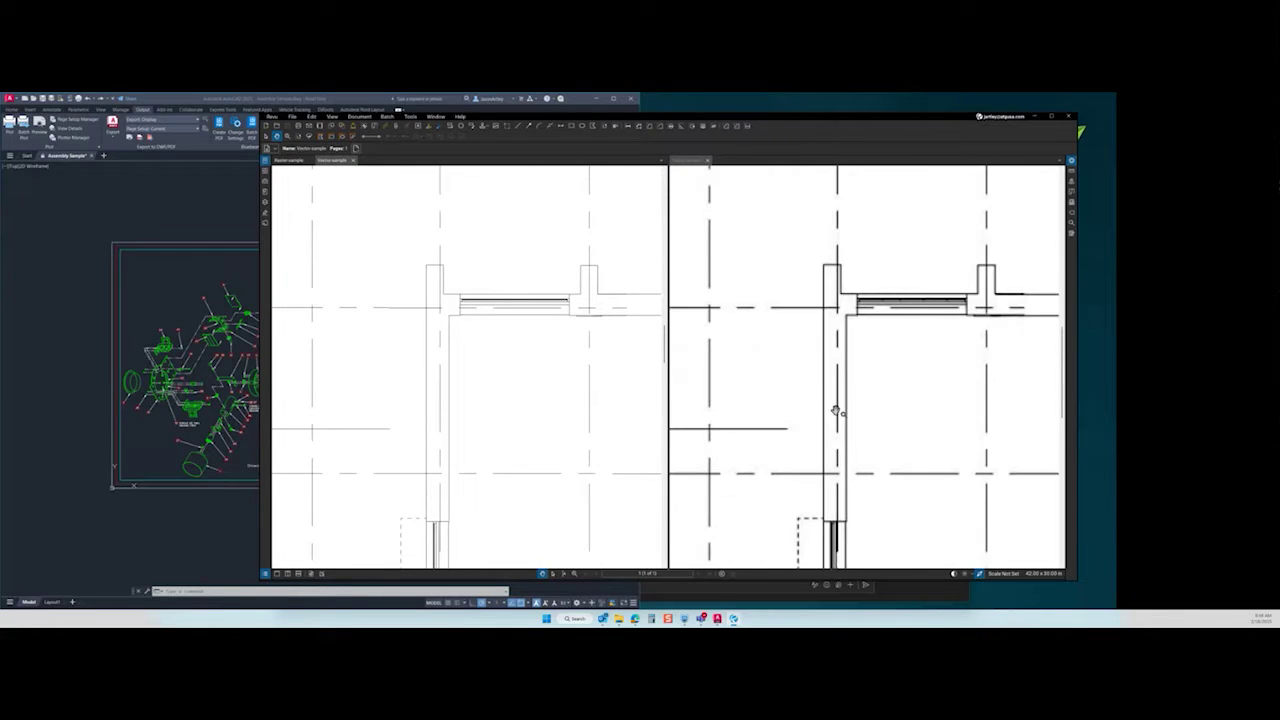
scroll(835, 412, down, 2)
scroll(840, 415, down, 2)
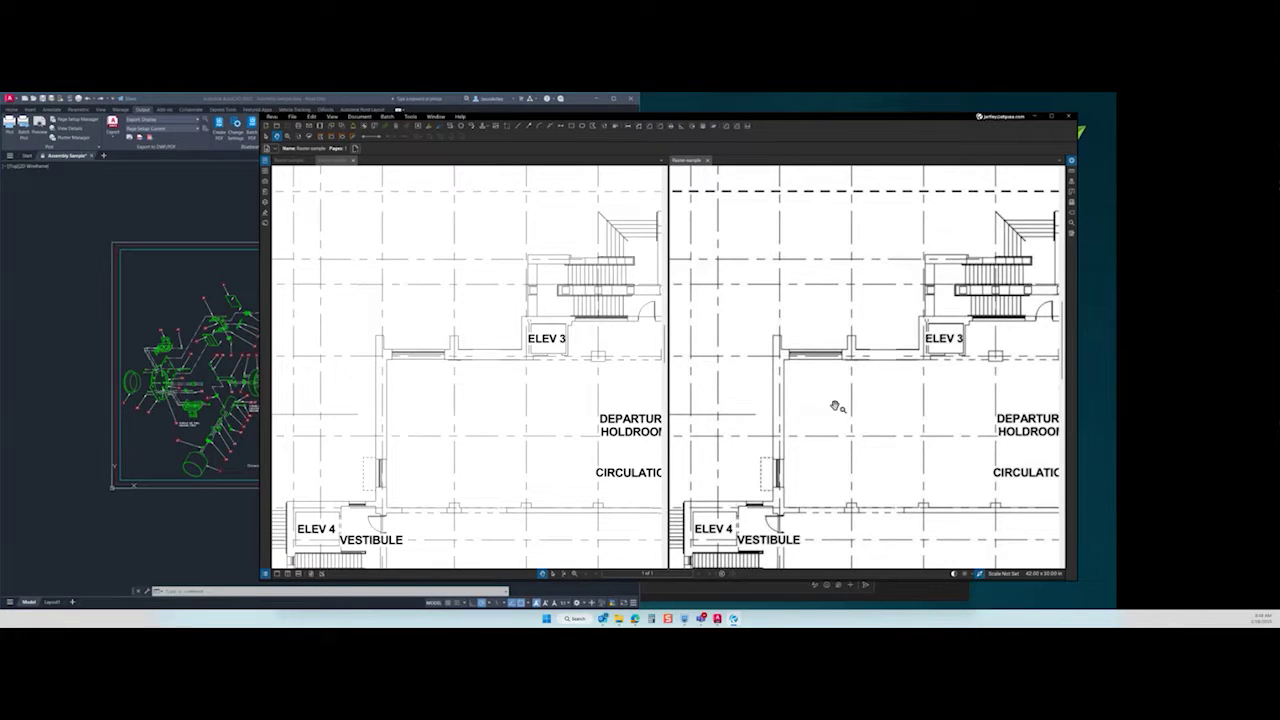
scroll(835, 406, down, 2)
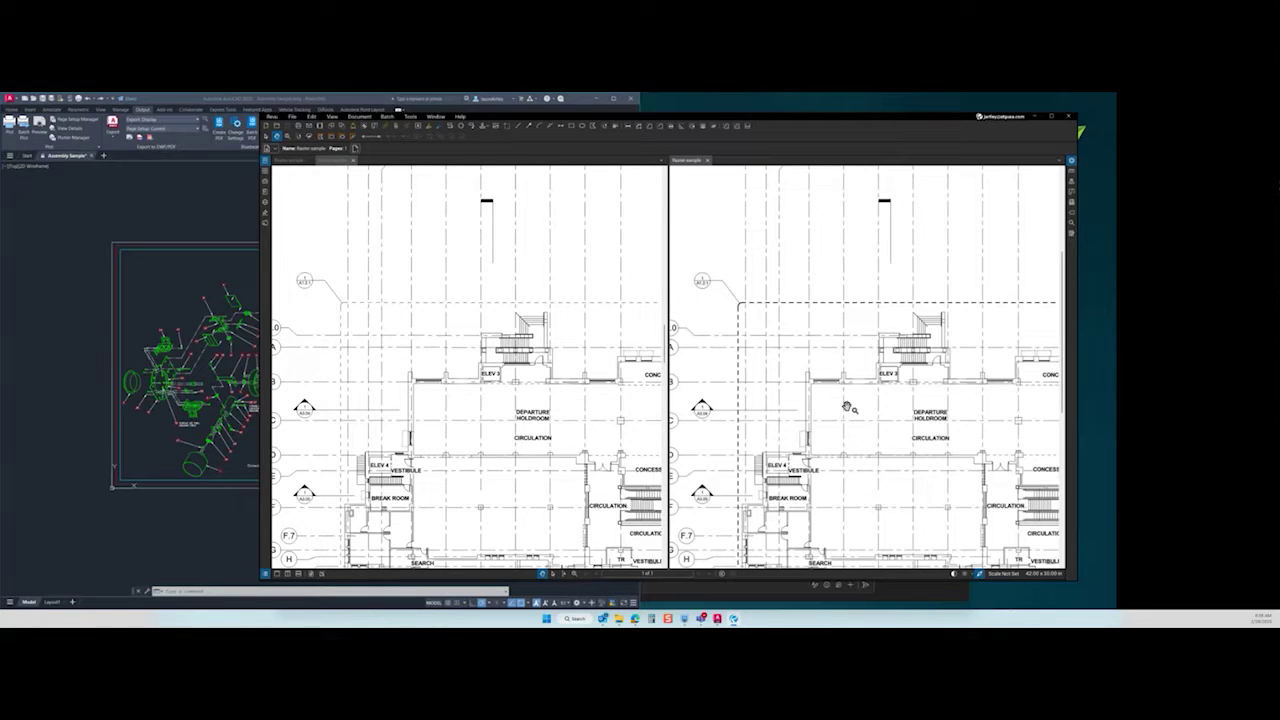
drag(846, 408, 806, 370)
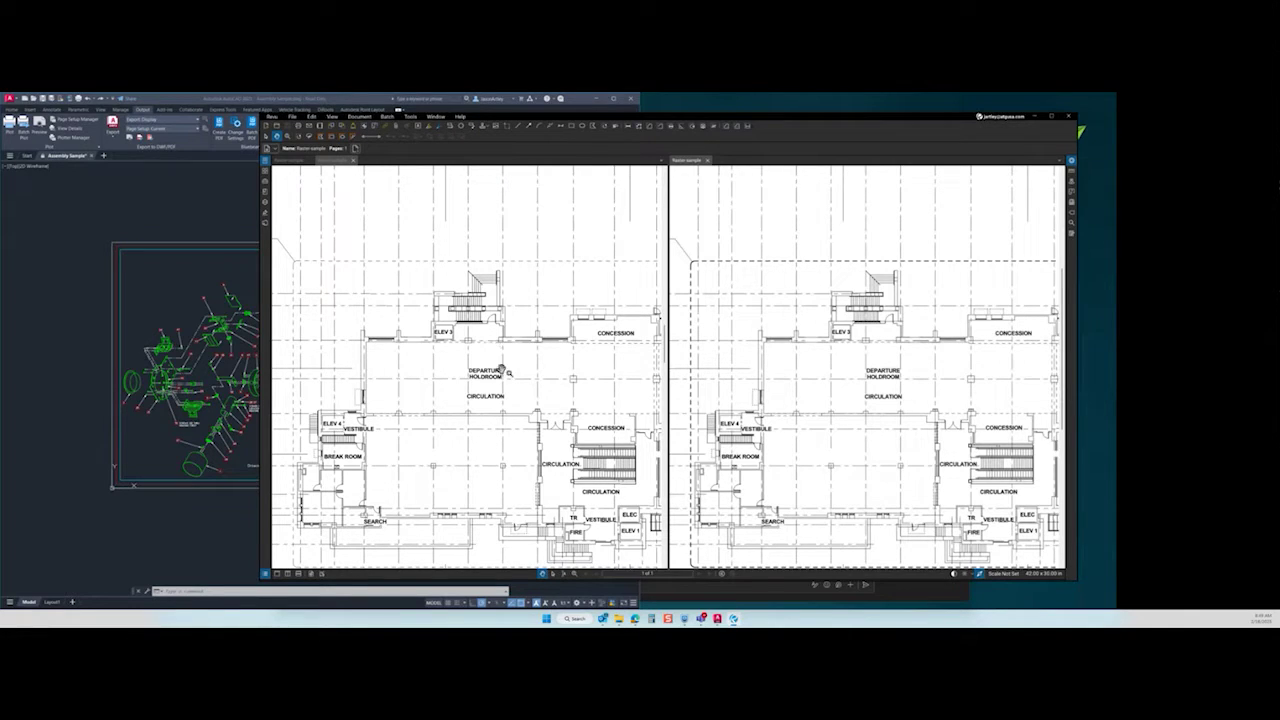
- Edit the HOLDROOM label in the vector sample, inserting a space and the letters sdfsf before ROOM
scroll(481, 405, up, 5)
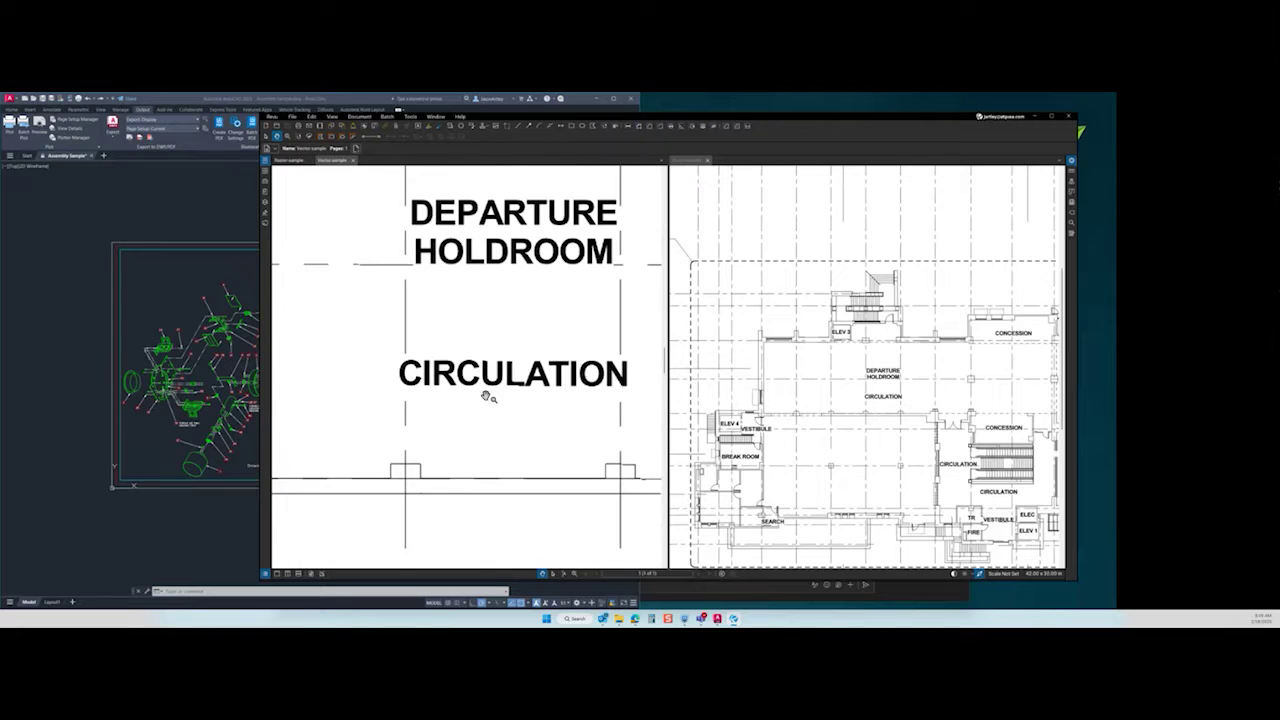
scroll(510, 392, up, 1)
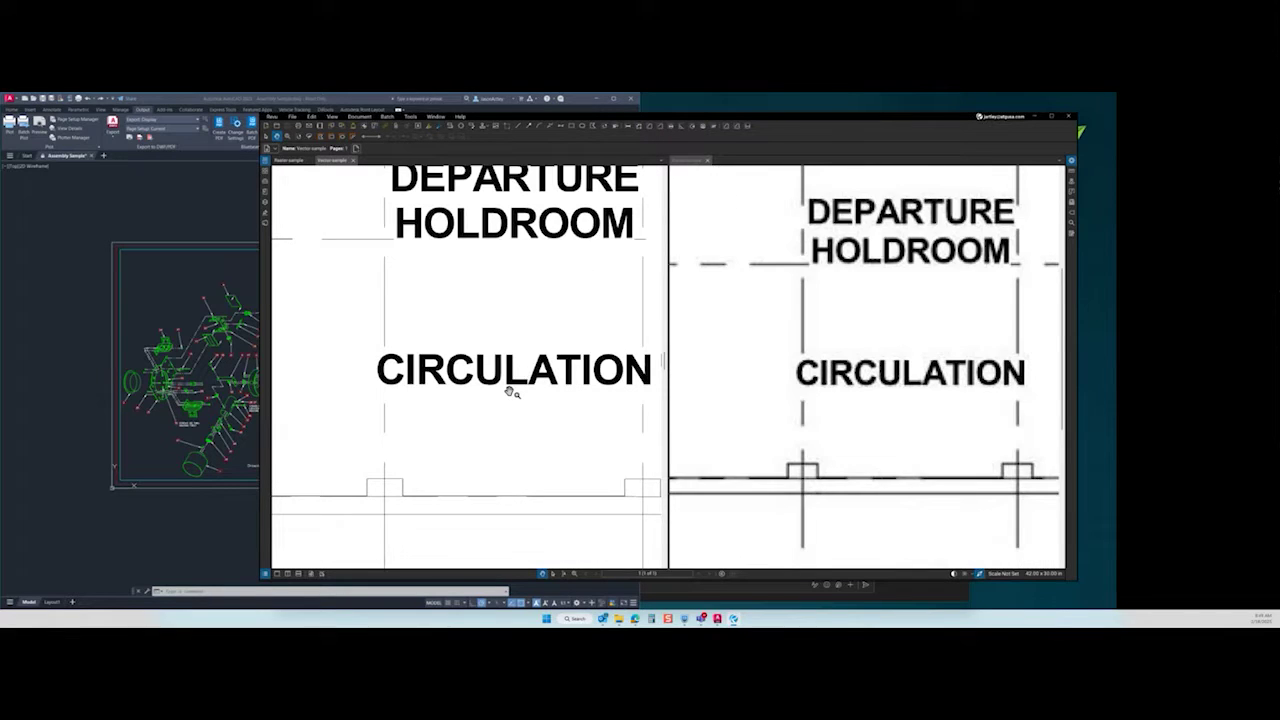
scroll(510, 392, up, 2)
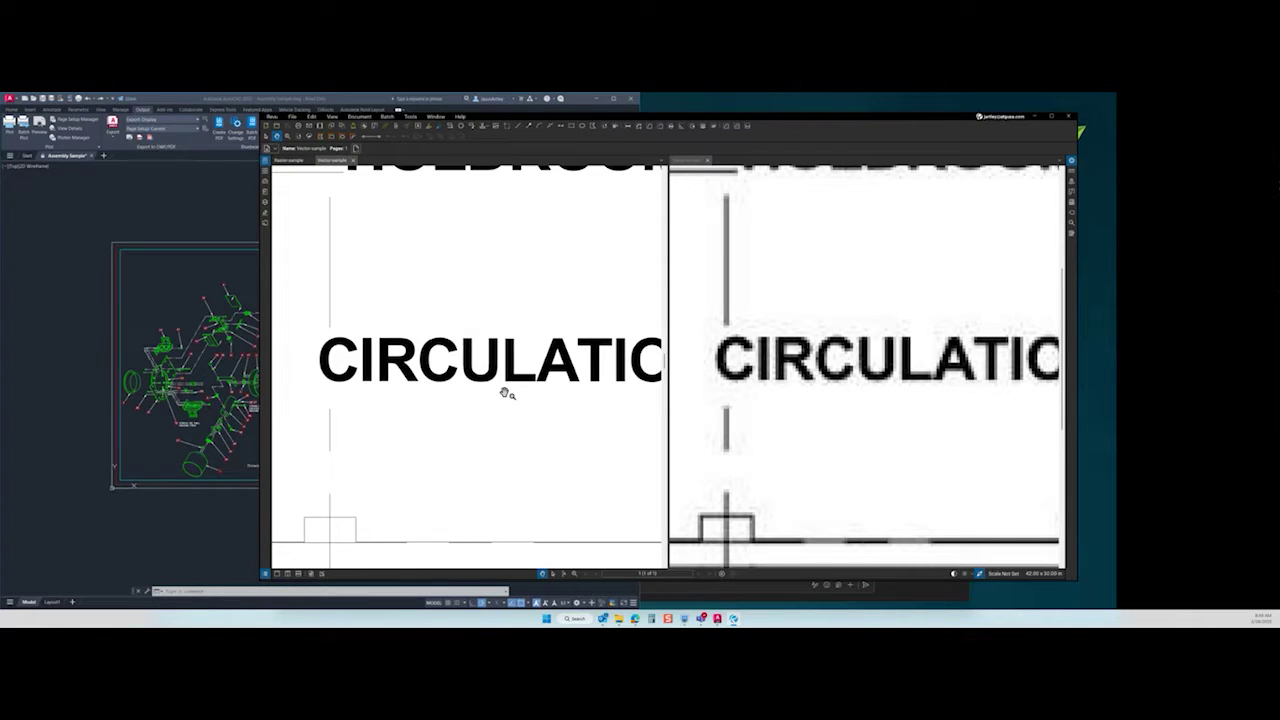
scroll(505, 393, down, 3)
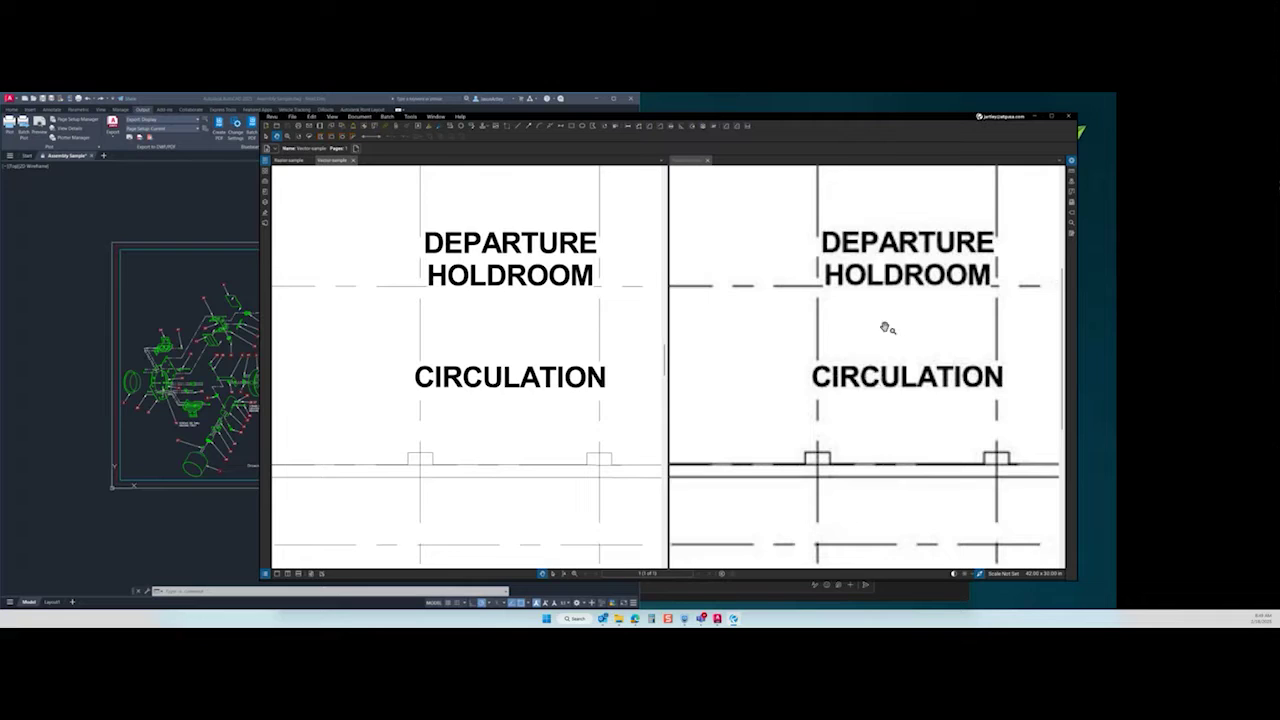
scroll(603, 330, up, 2)
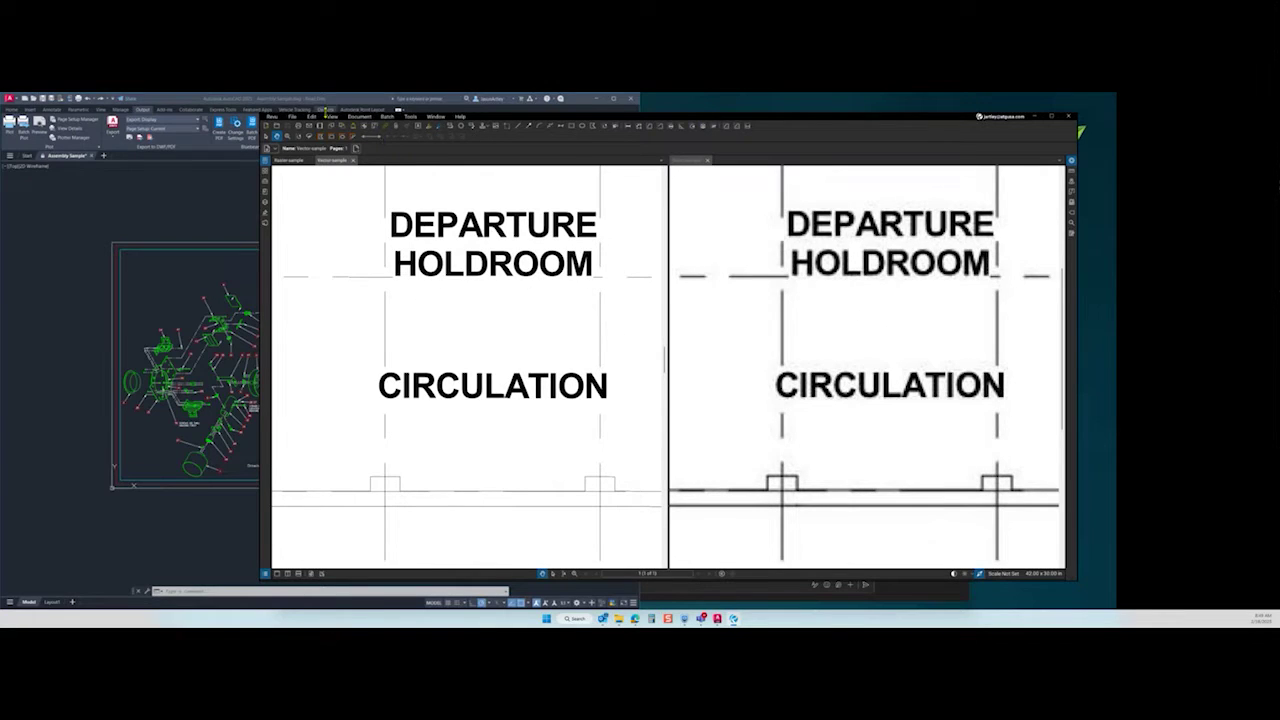
click(313, 117)
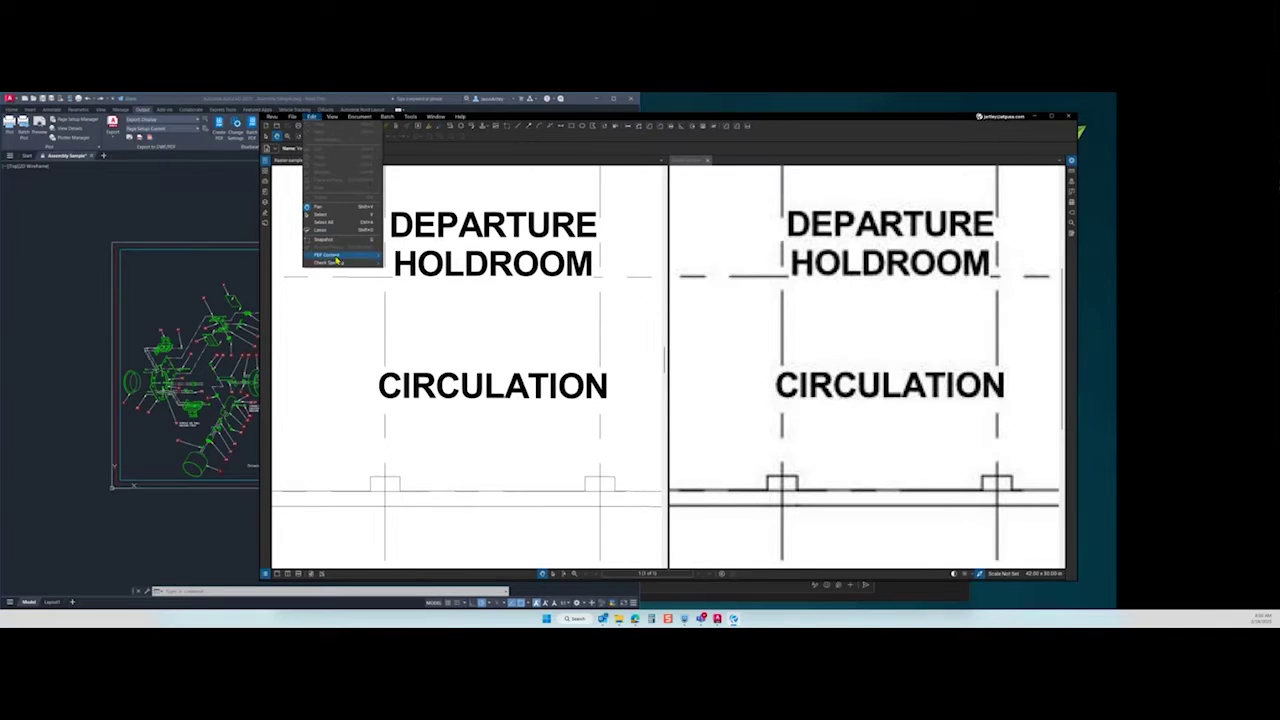
mouse_move(335, 255)
click(400, 298)
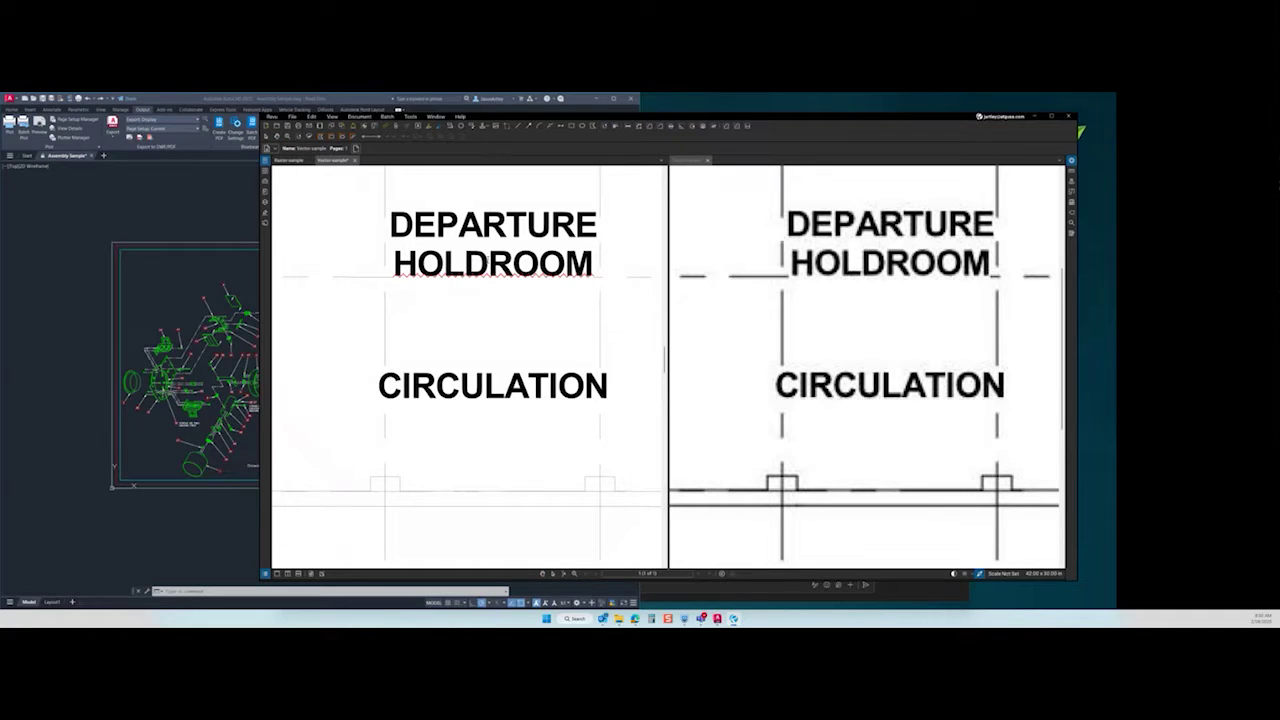
click(490, 263)
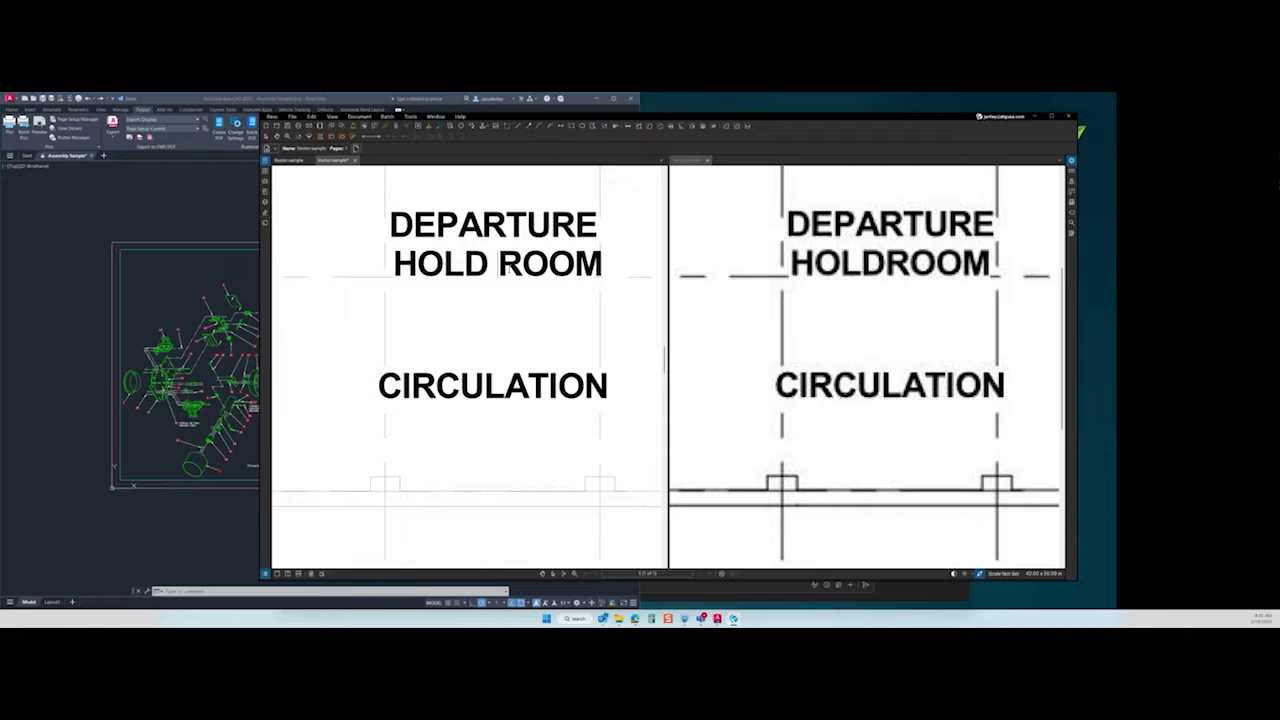
text(sdfsf)
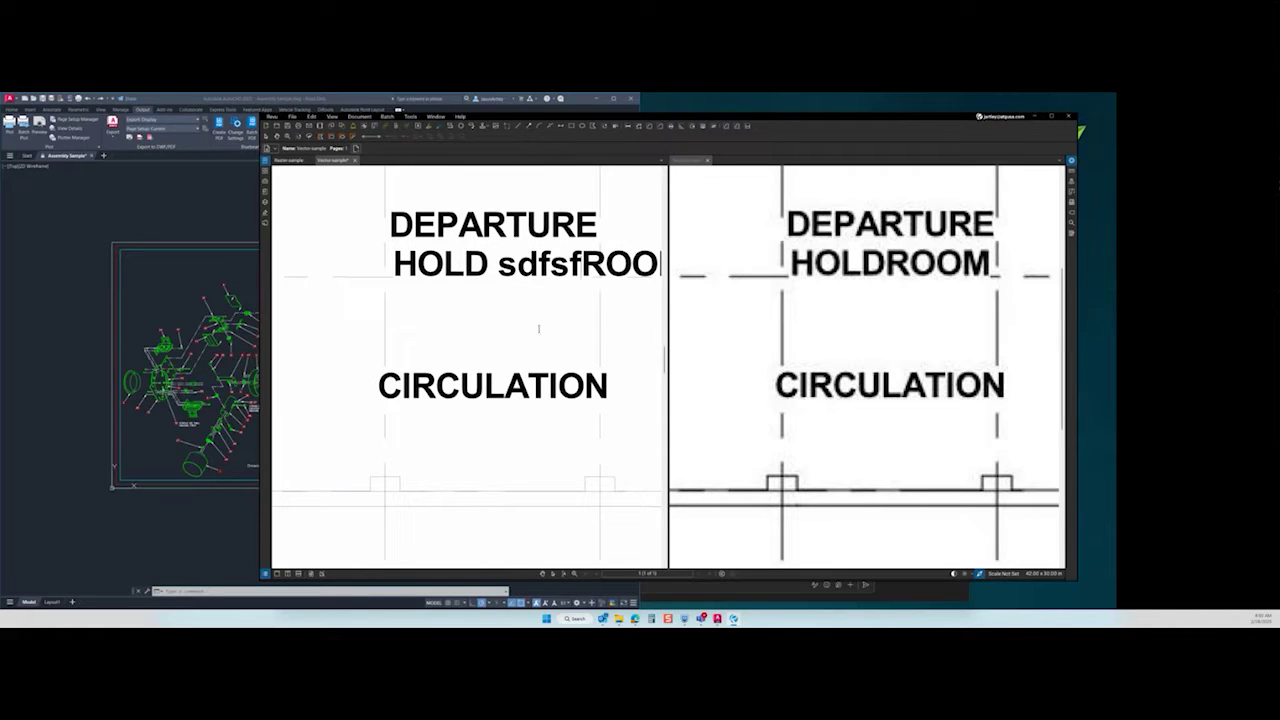
- Try to activate text editing on the labels in the raster sample
click(878, 258)
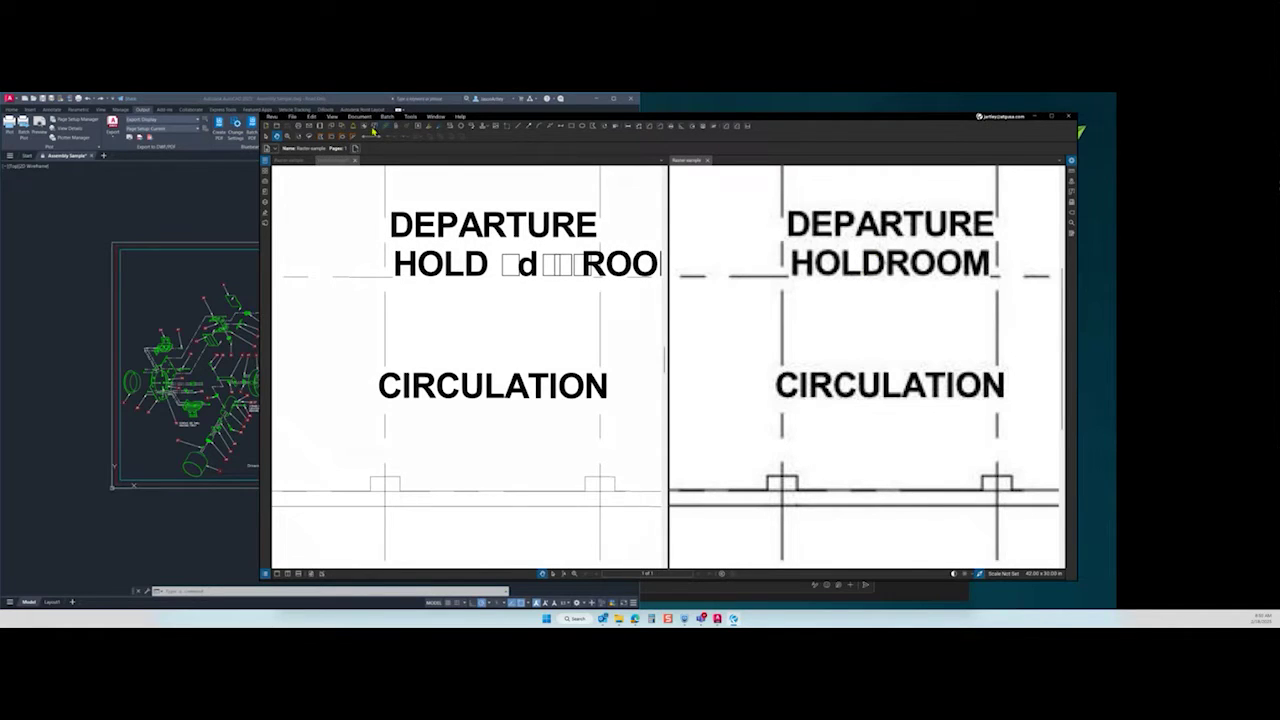
click(312, 116)
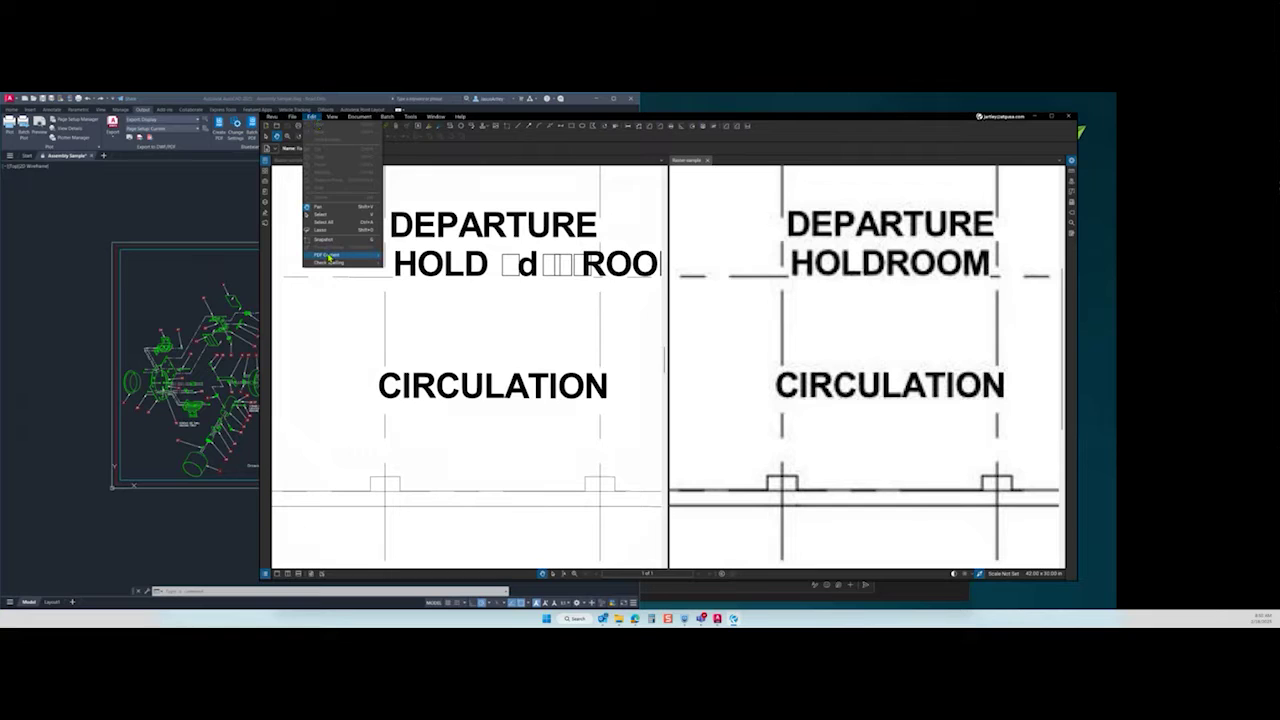
mouse_move(330, 258)
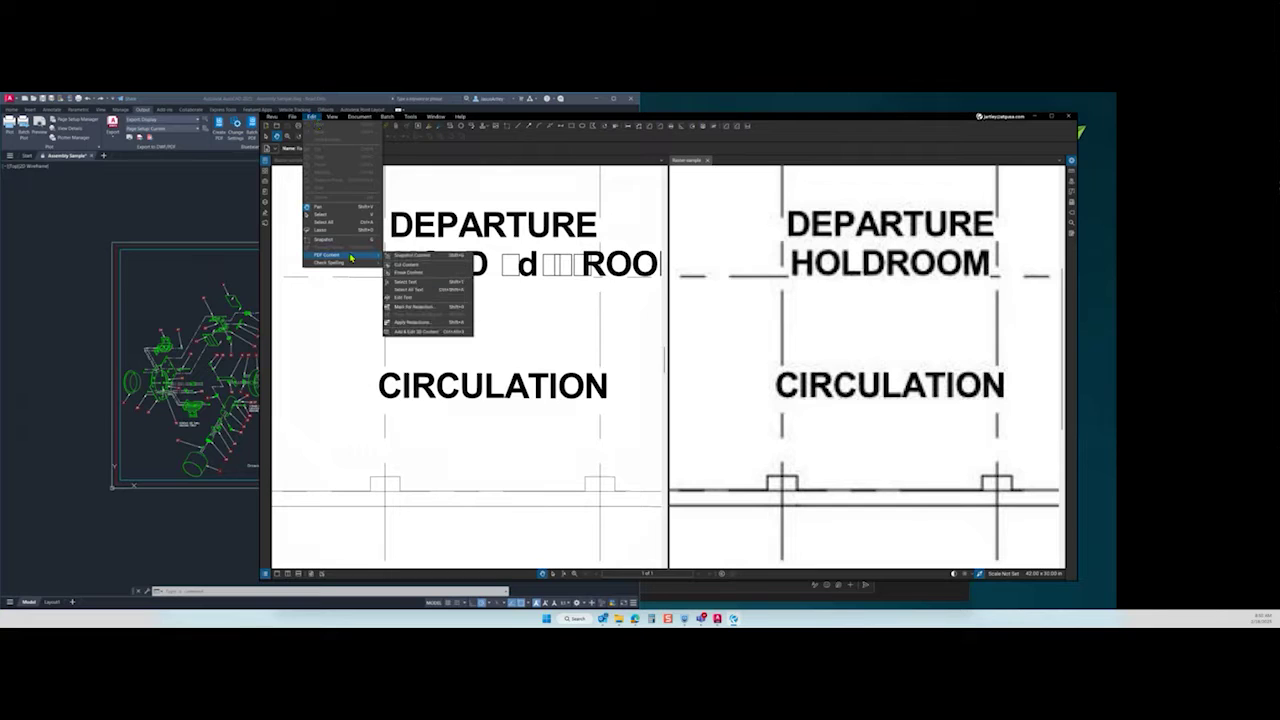
click(410, 290)
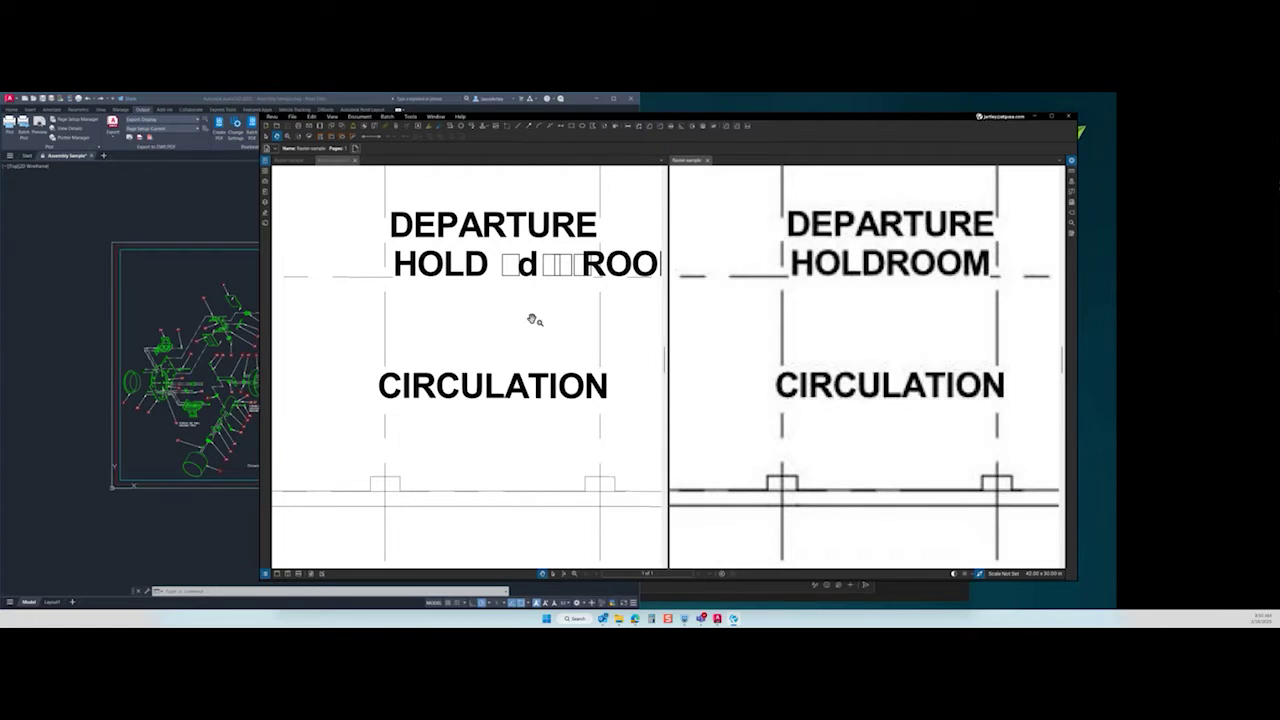
click(532, 319)
click(309, 126)
click(311, 118)
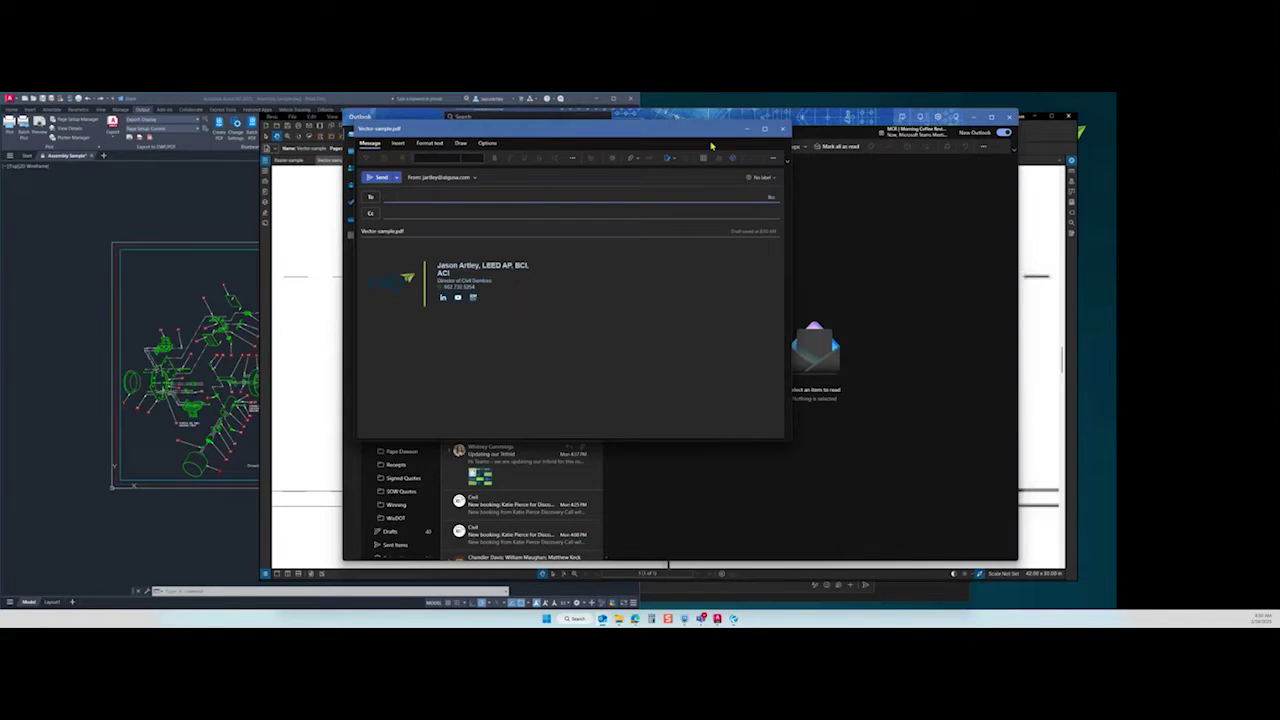
click(782, 129)
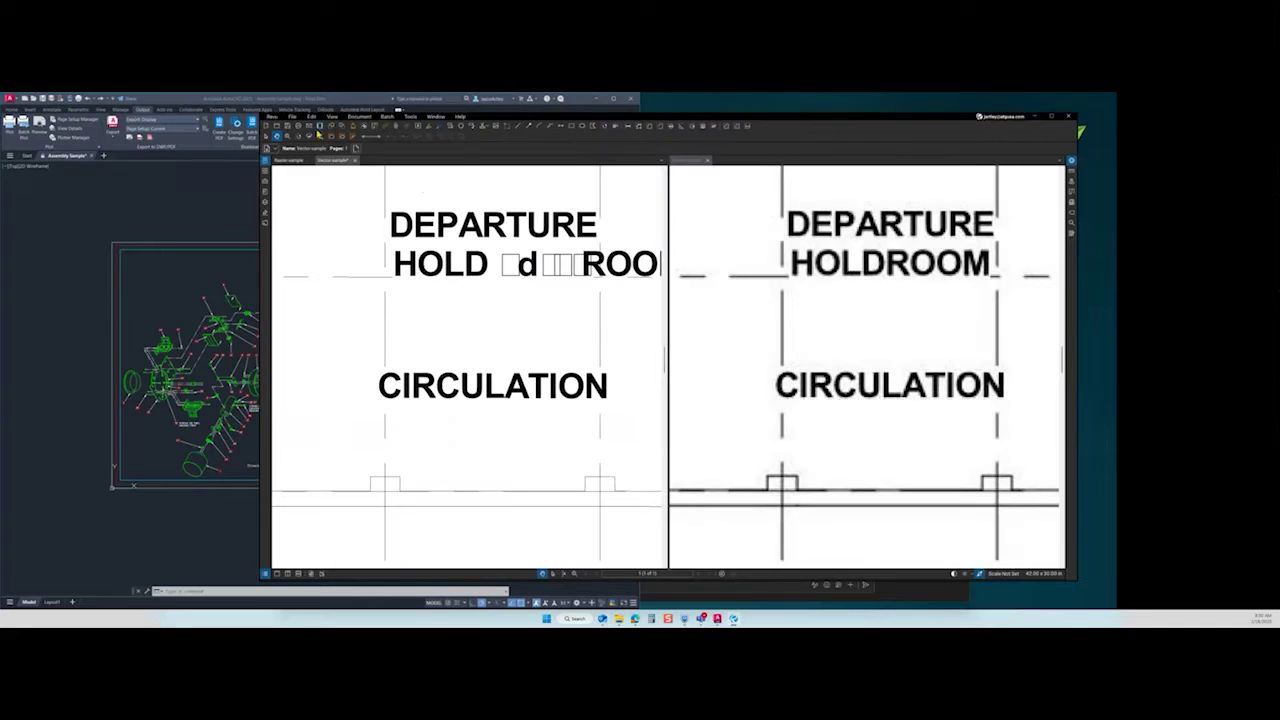
- Edit the label under DEPARTURE in the vector sample so that it reads HOLD ROOM
click(311, 117)
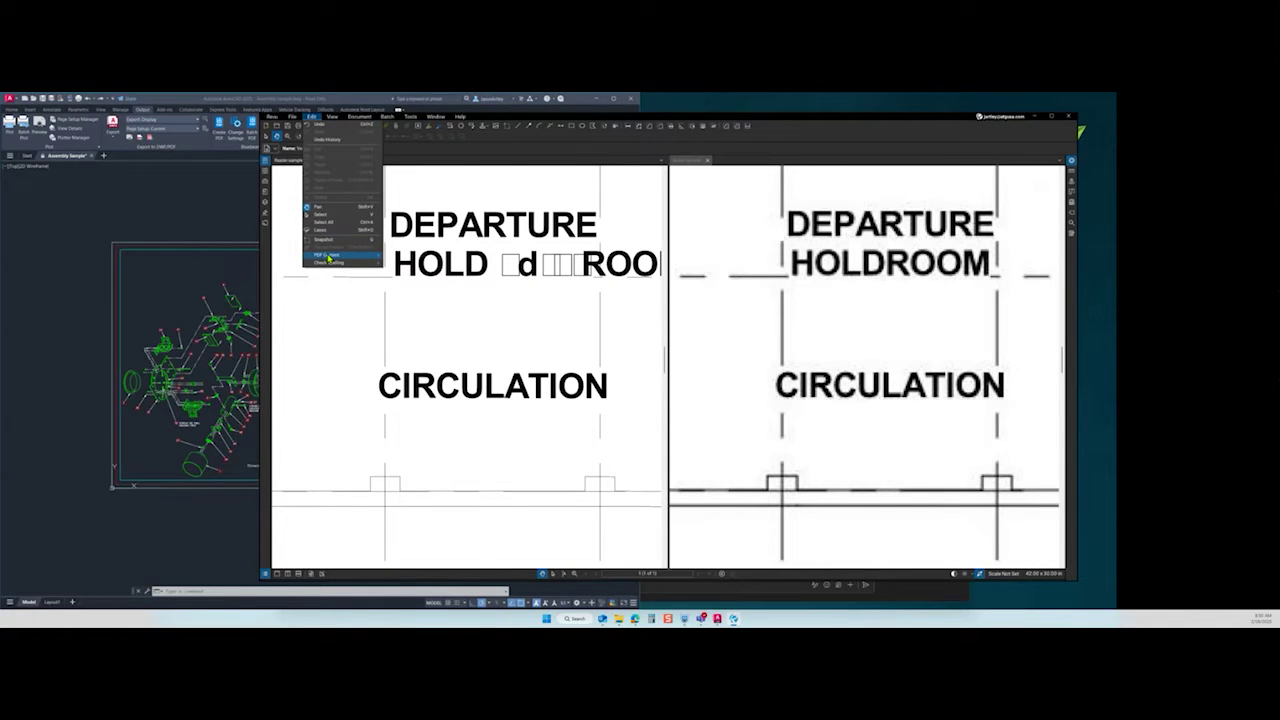
mouse_move(330, 256)
click(415, 300)
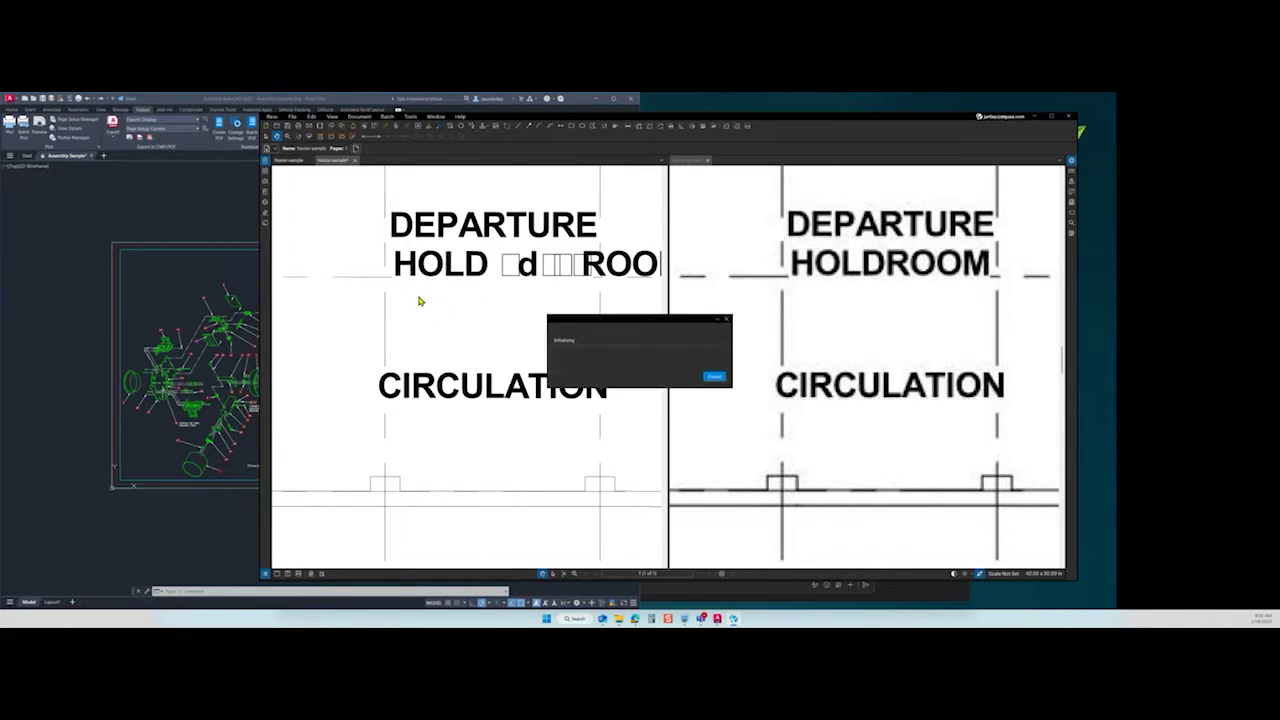
key(BackSpace)
key(BackSpace)
key(BackSpace)
key(BackSpace)
key(BackSpace)
key(BackSpace)
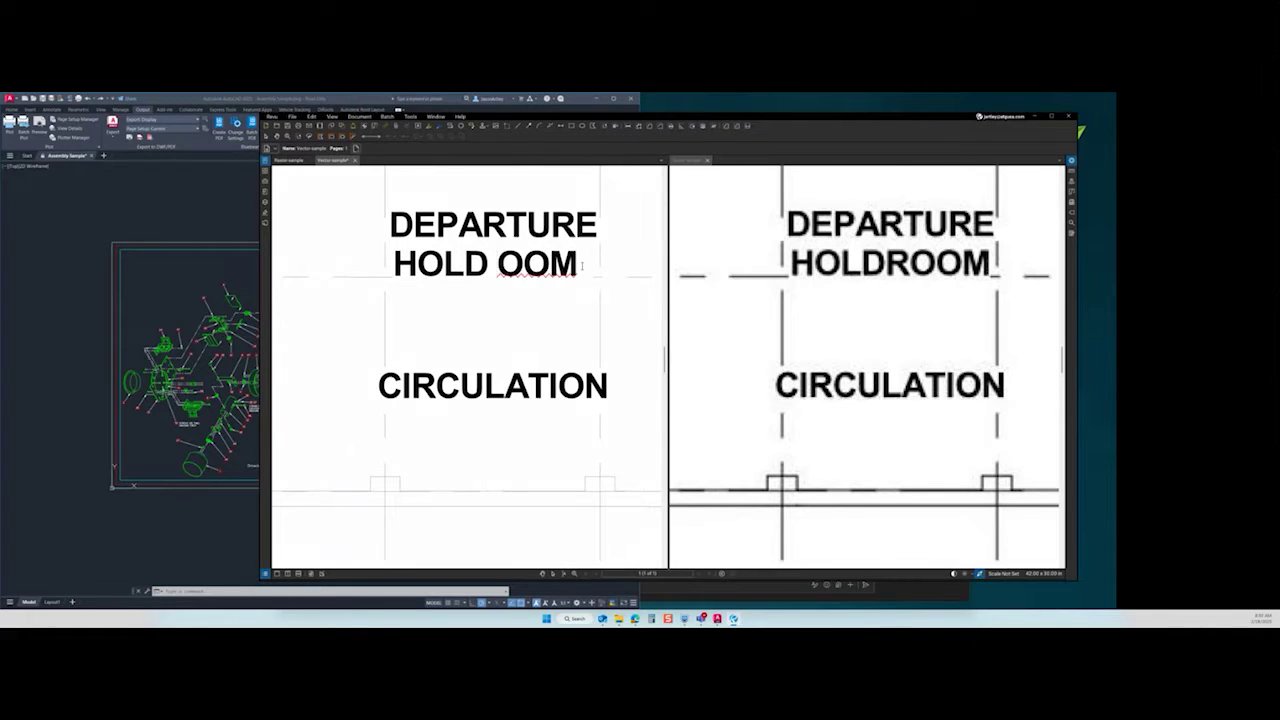
text(R)
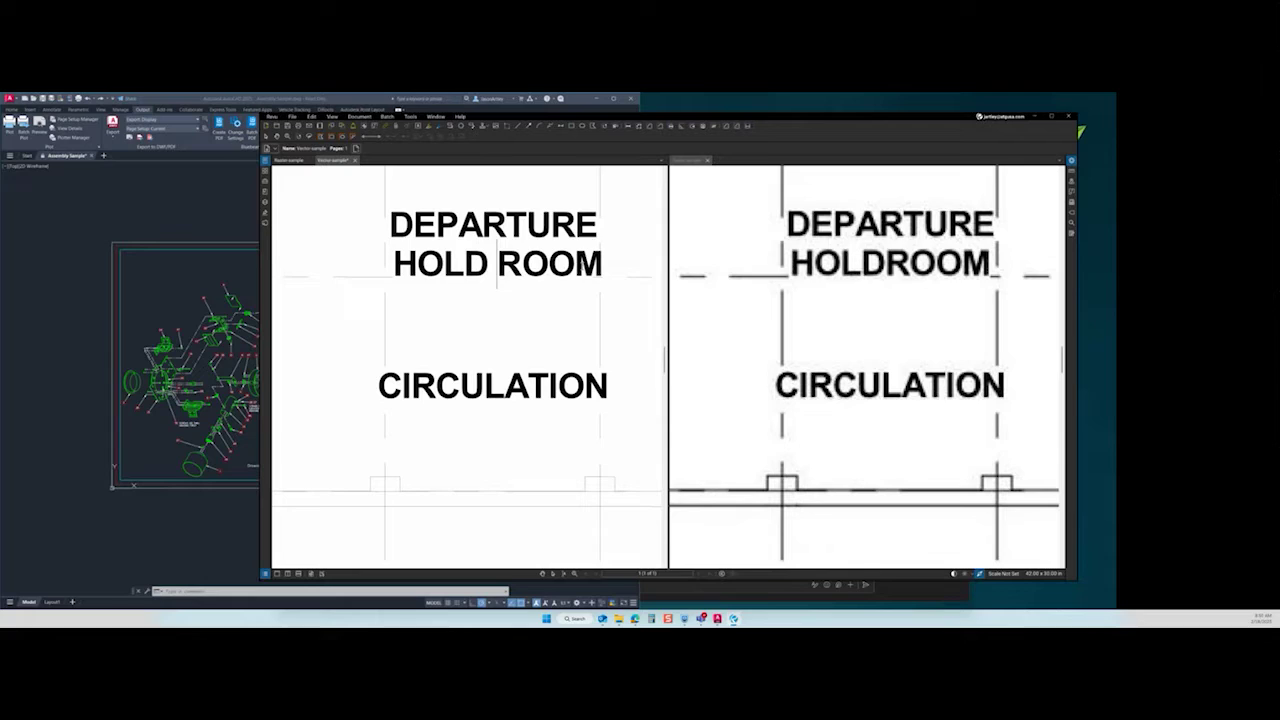
- Insert the letters sdff directly before ROOM in the vector sample's label and finish the text edit
text(sdff)
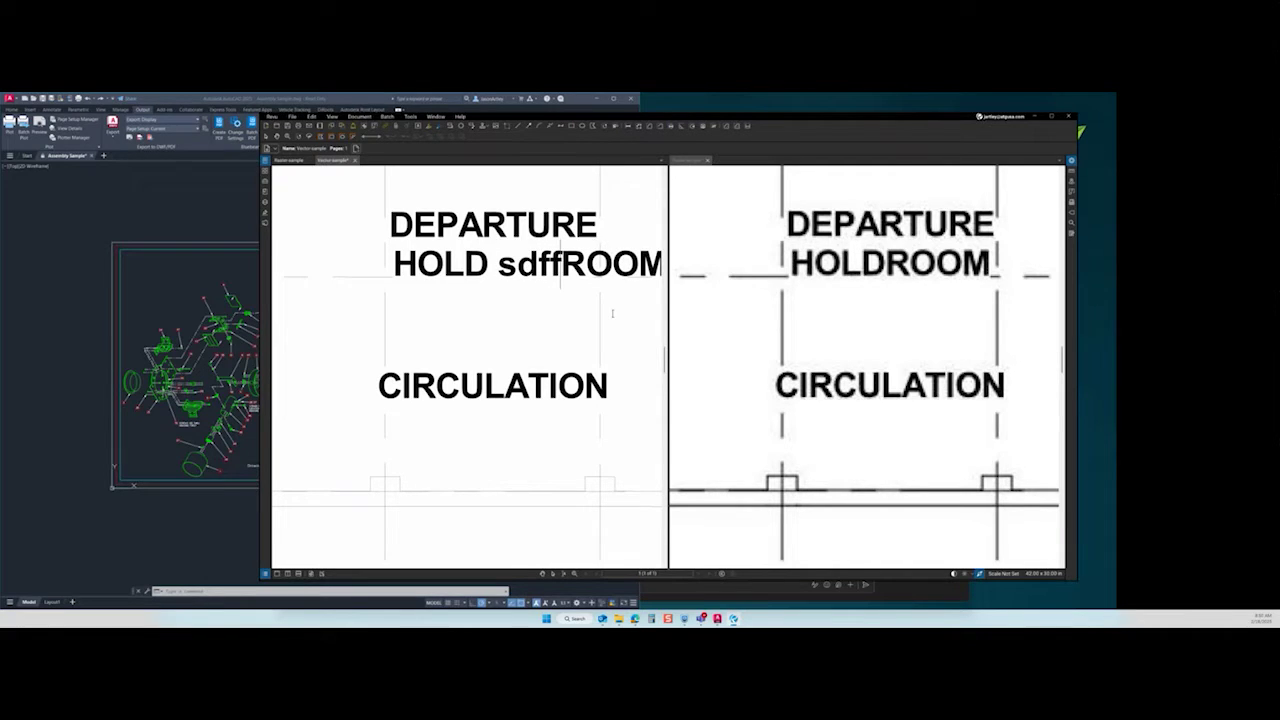
click(614, 327)
scroll(614, 327, down, 1)
scroll(615, 321, up, 1)
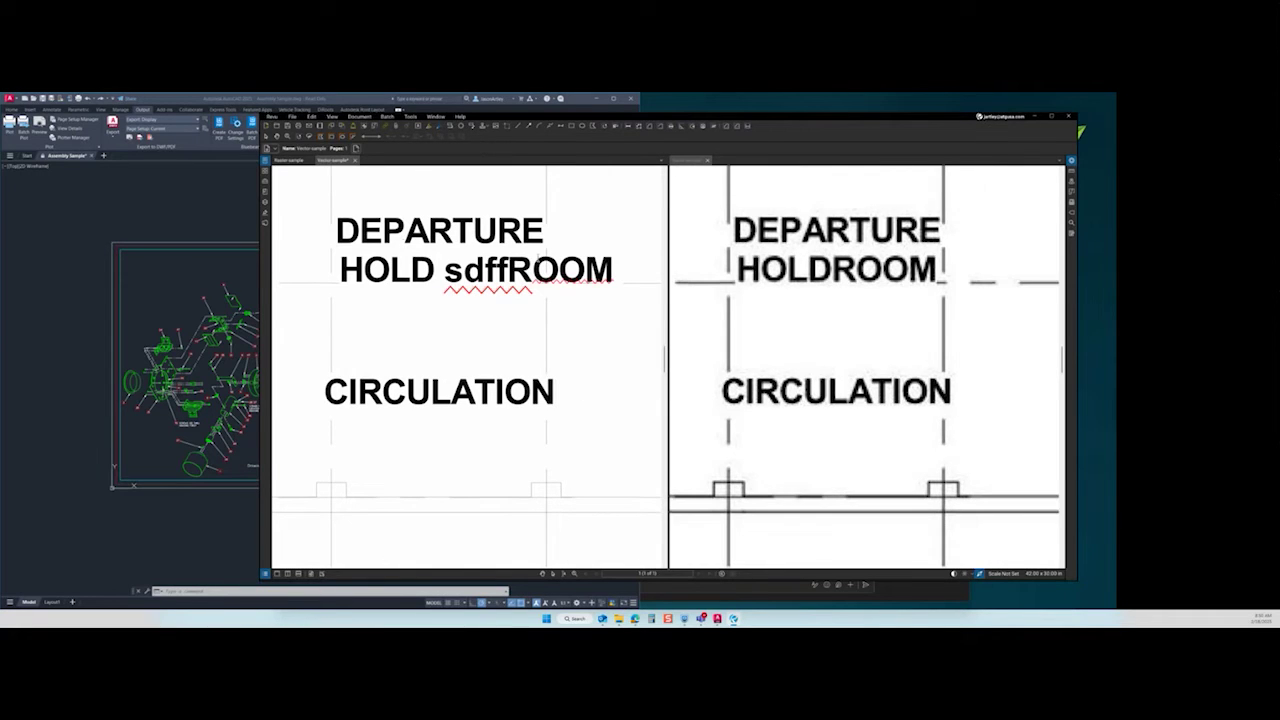
click(917, 366)
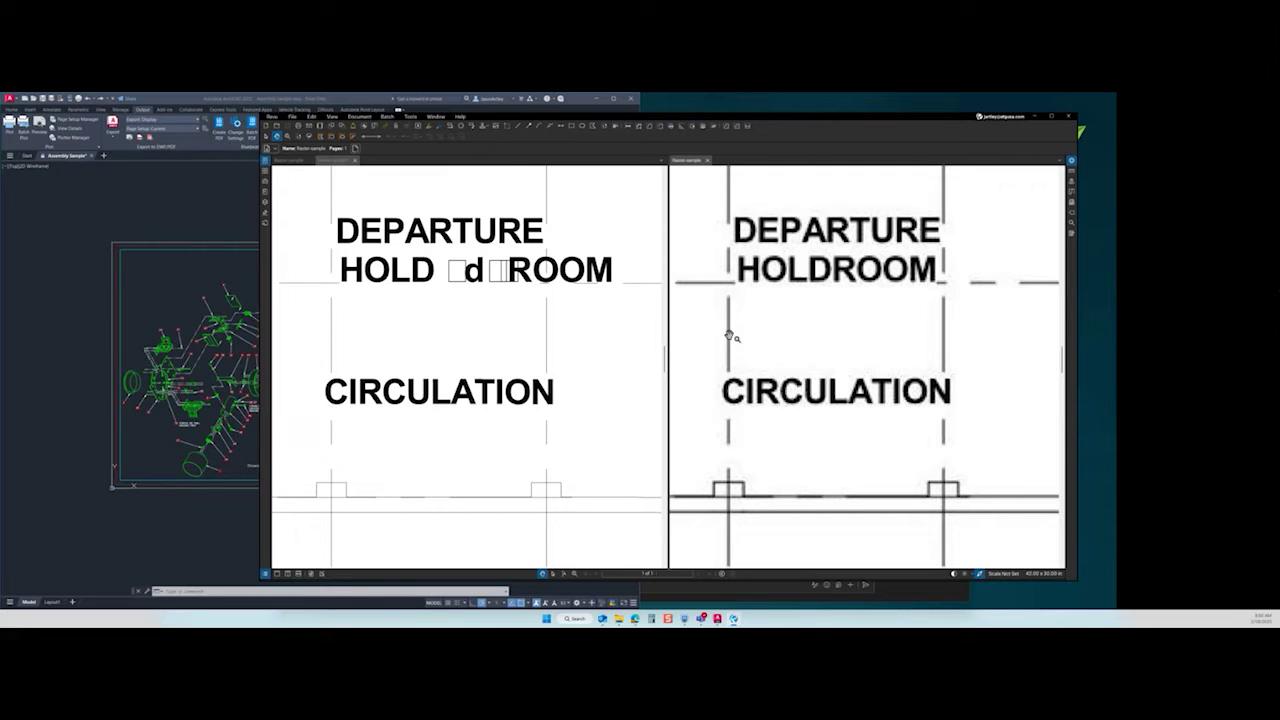
- Compare the edited DEPARTURE HOLD ROOM label in the vector sample with the raster sample's label at several magnifications
click(515, 319)
drag(496, 270, 505, 281)
scroll(503, 281, up, 1)
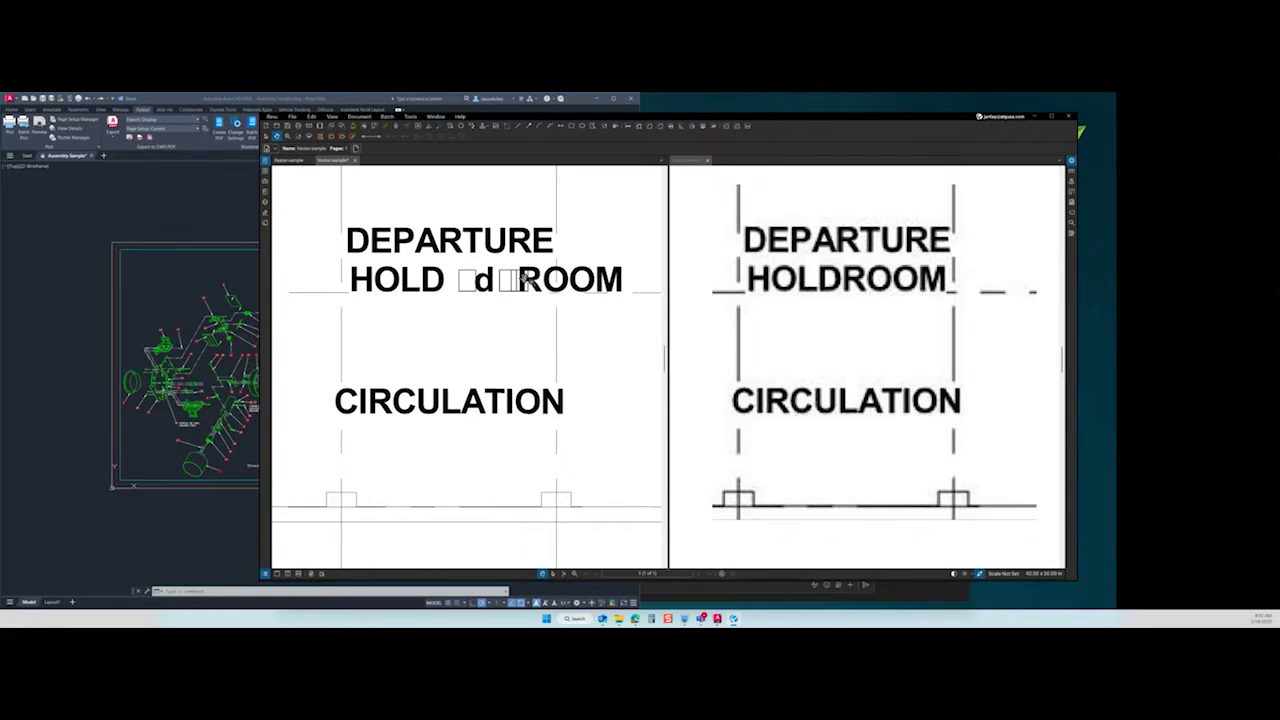
scroll(524, 268, up, 1)
scroll(526, 267, down, 1)
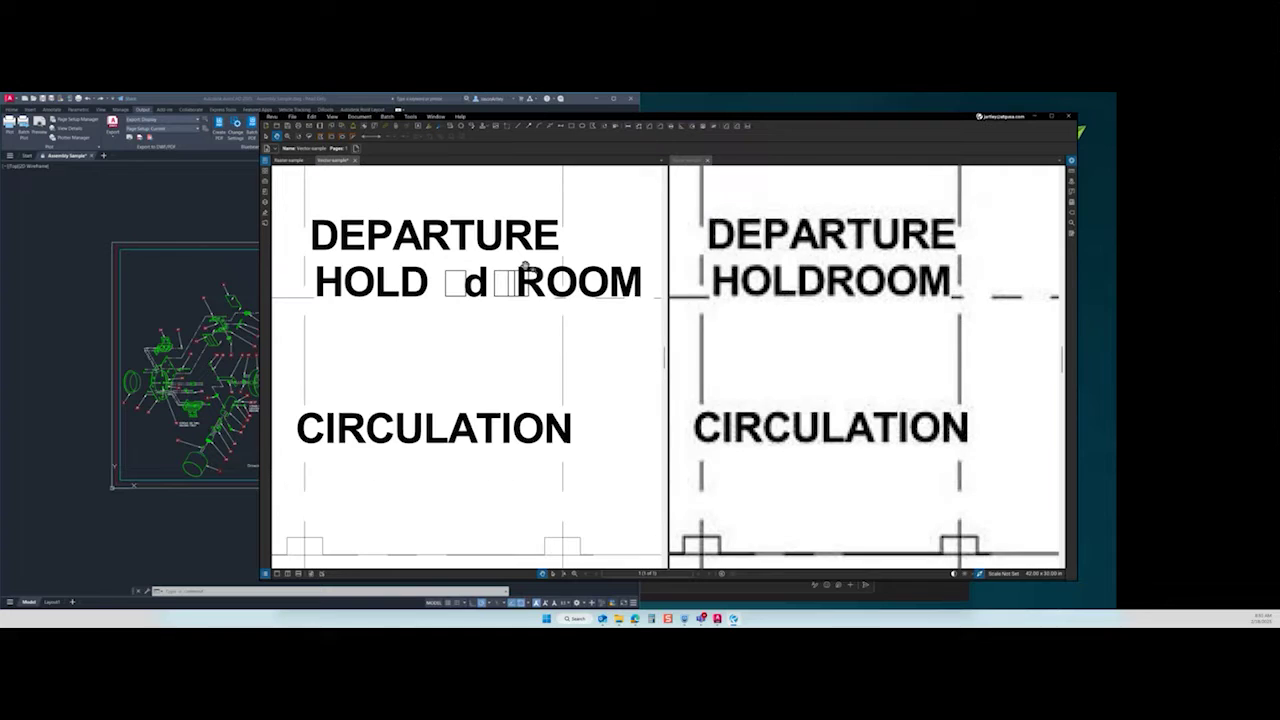
scroll(513, 284, up, 1)
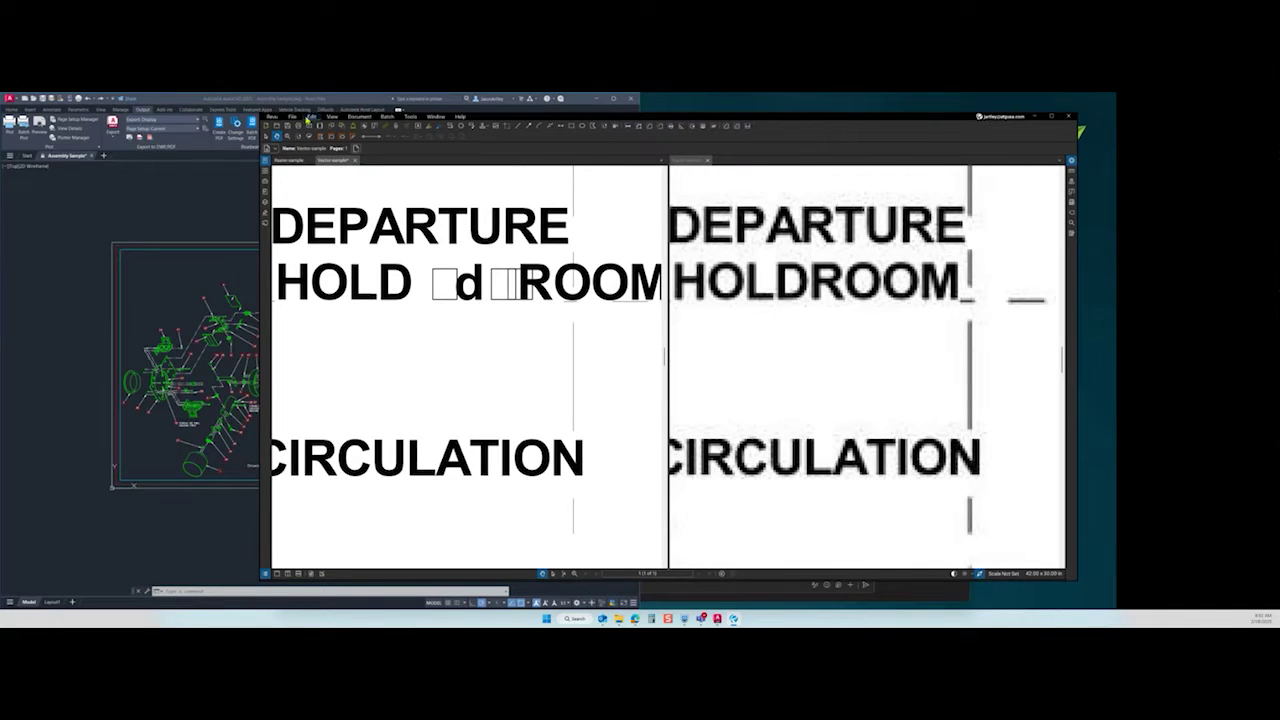
scroll(534, 360, up, 1)
scroll(534, 360, down, 2)
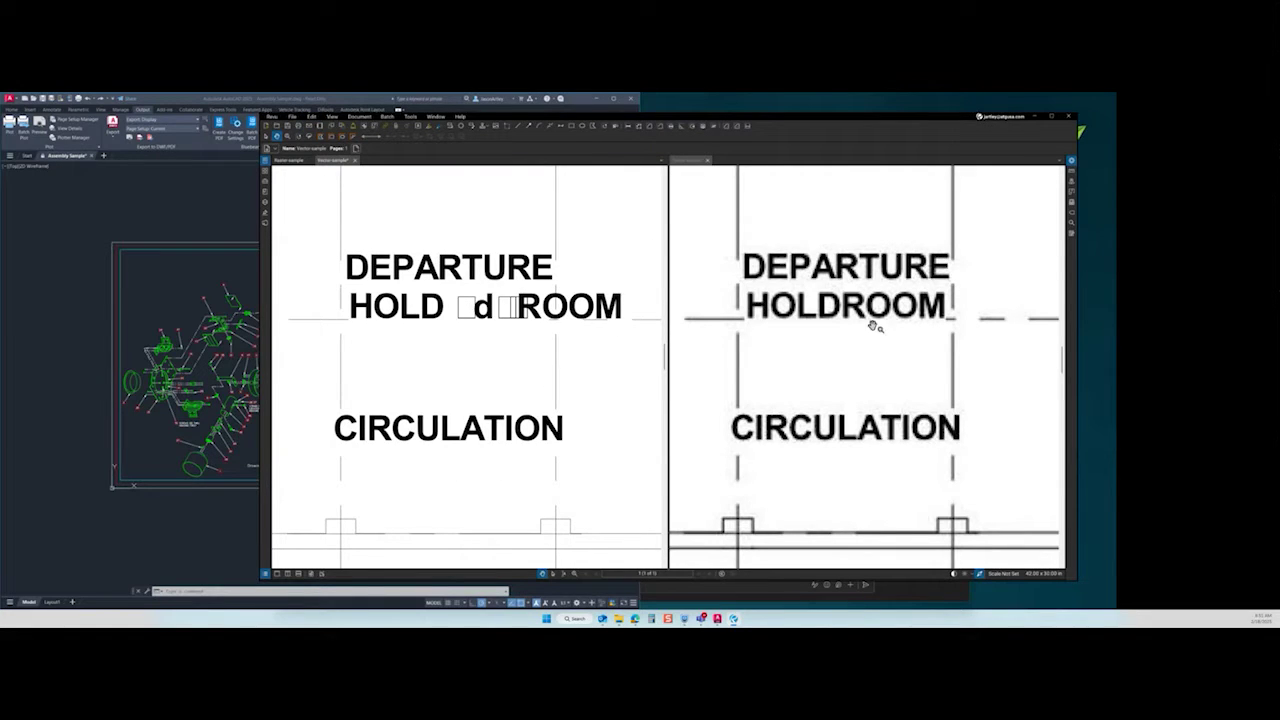
drag(863, 341, 869, 350)
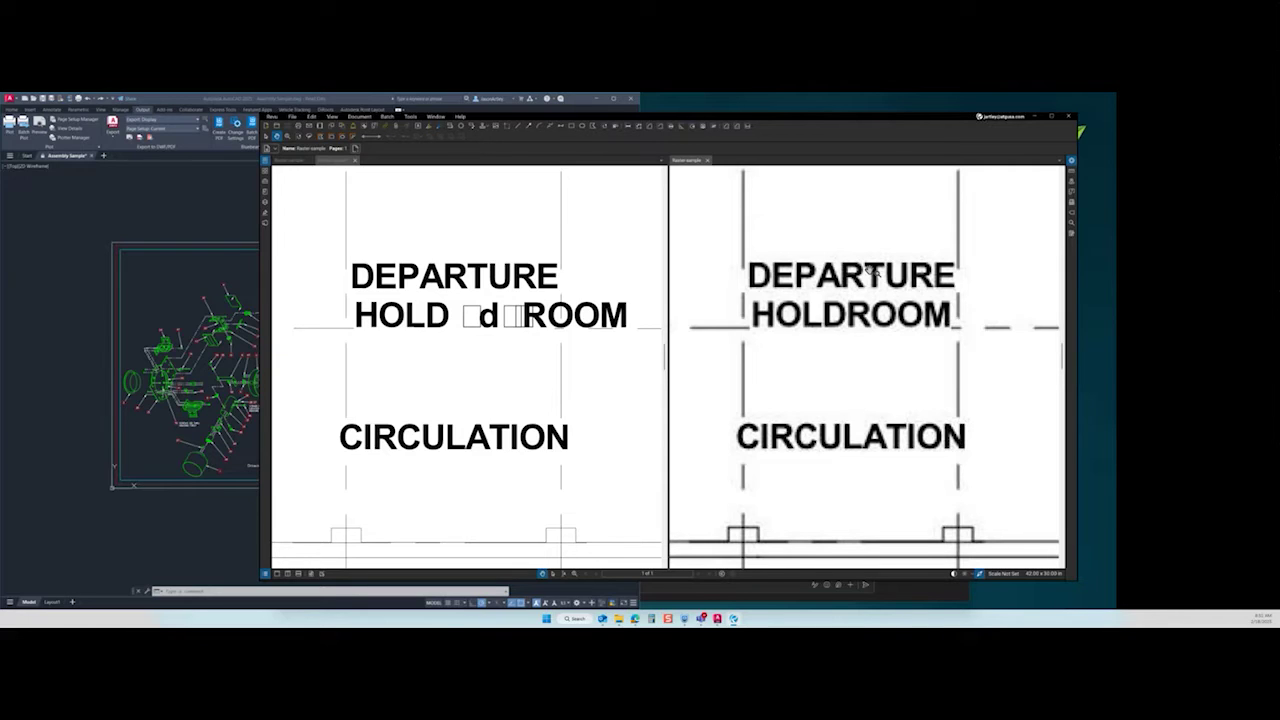
- Run OCR on all pages of the raster sample as English CAD Drawings, enabling vertical text detection and keeping detection in pictures and drawings on
click(362, 117)
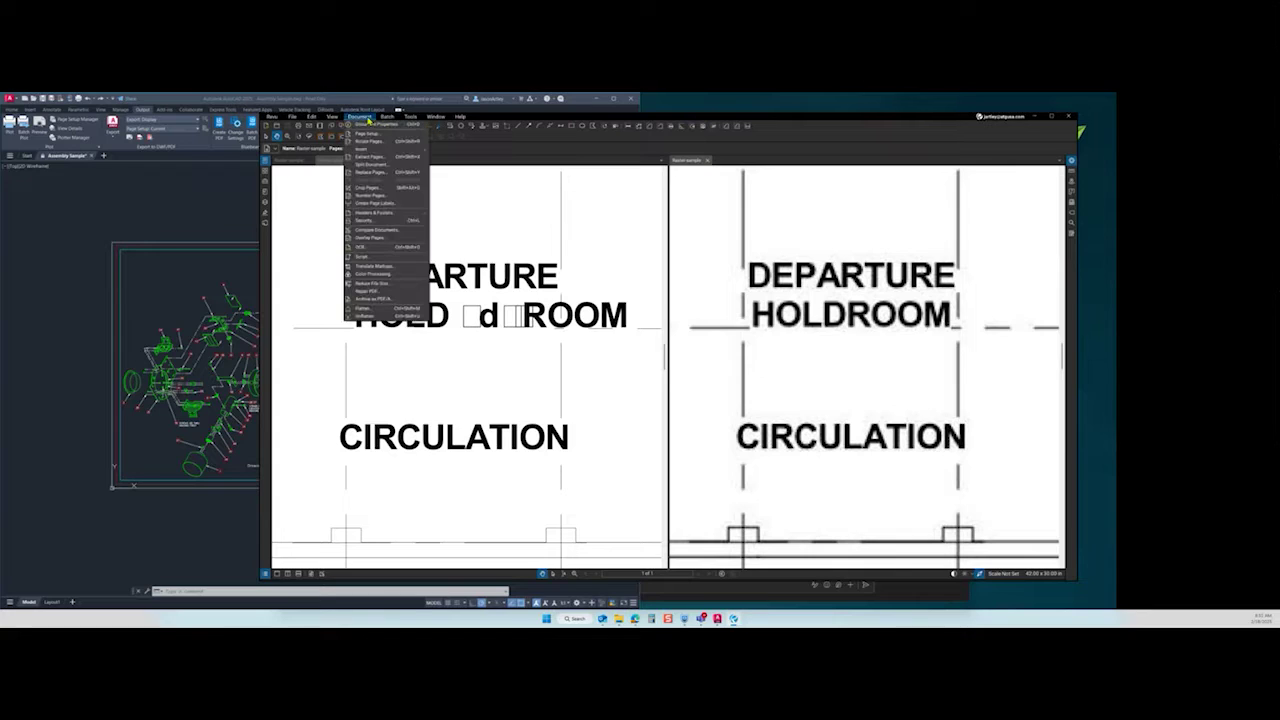
click(370, 247)
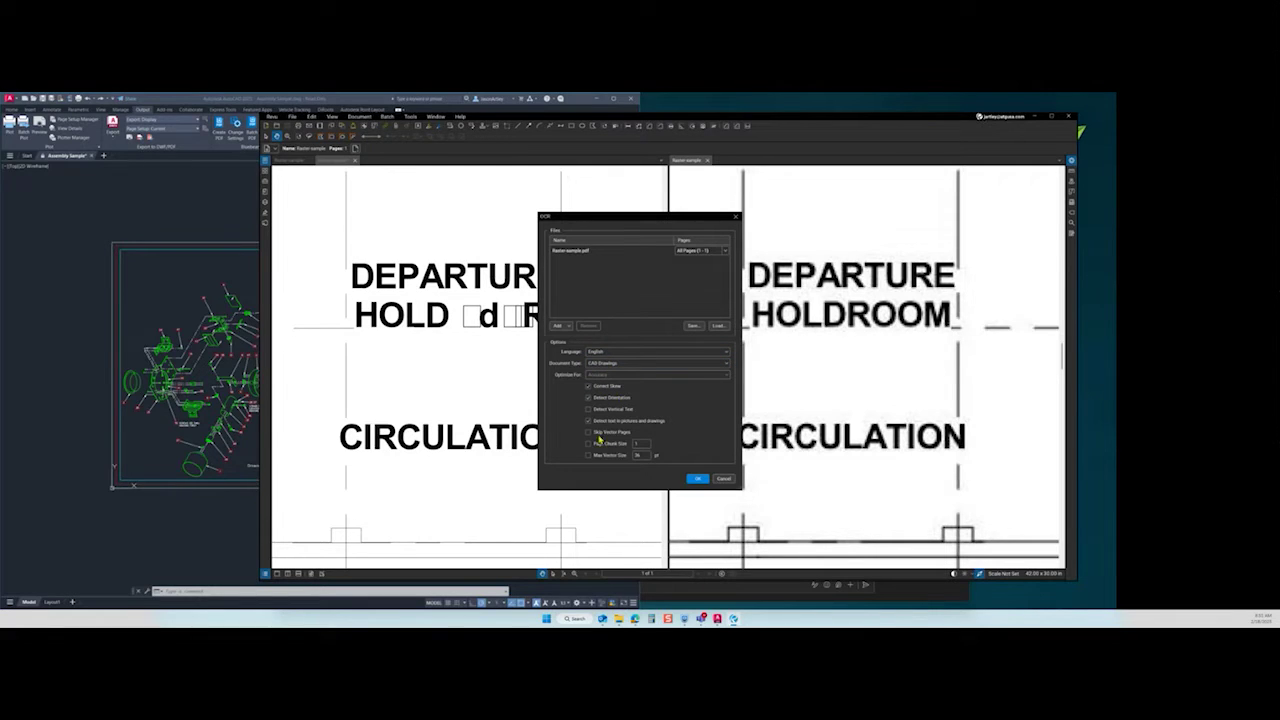
click(612, 411)
click(591, 421)
click(591, 421)
click(698, 479)
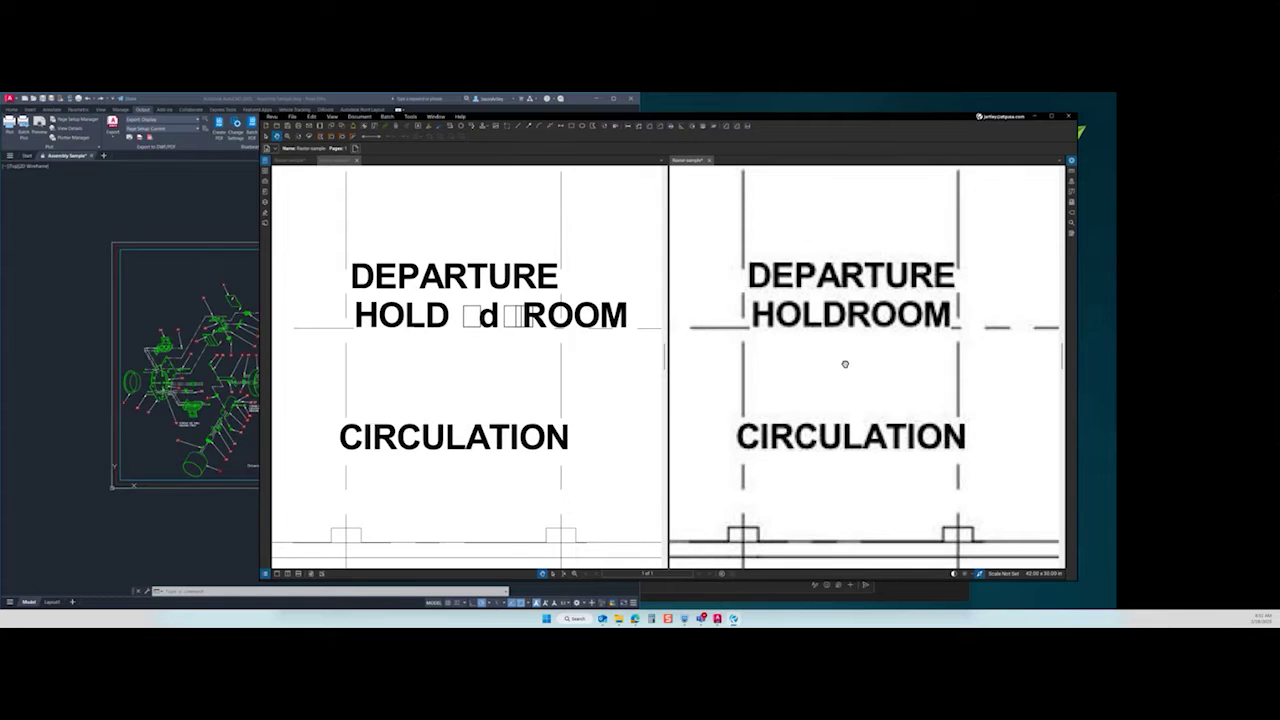
- Activate text editing on the raster sample and check the recognised text around the DEPARTURE HOLDROOM and CIRCULATION labels
click(312, 116)
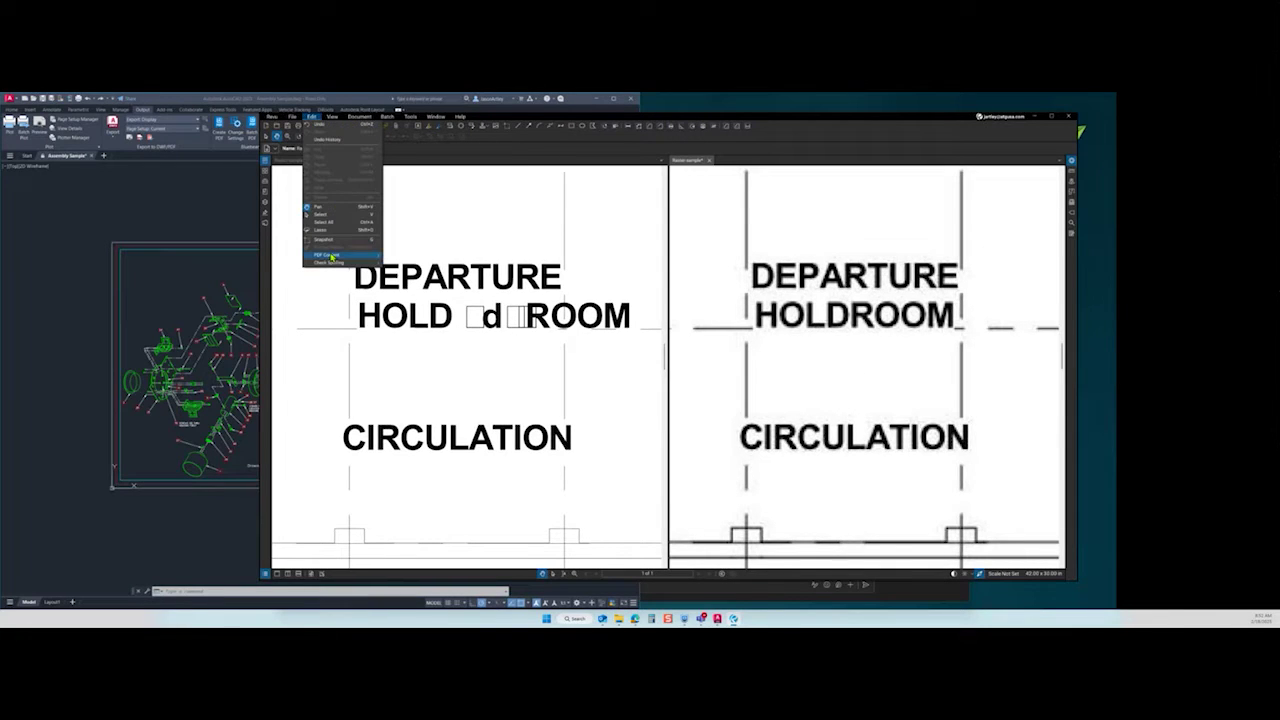
mouse_move(331, 256)
click(425, 280)
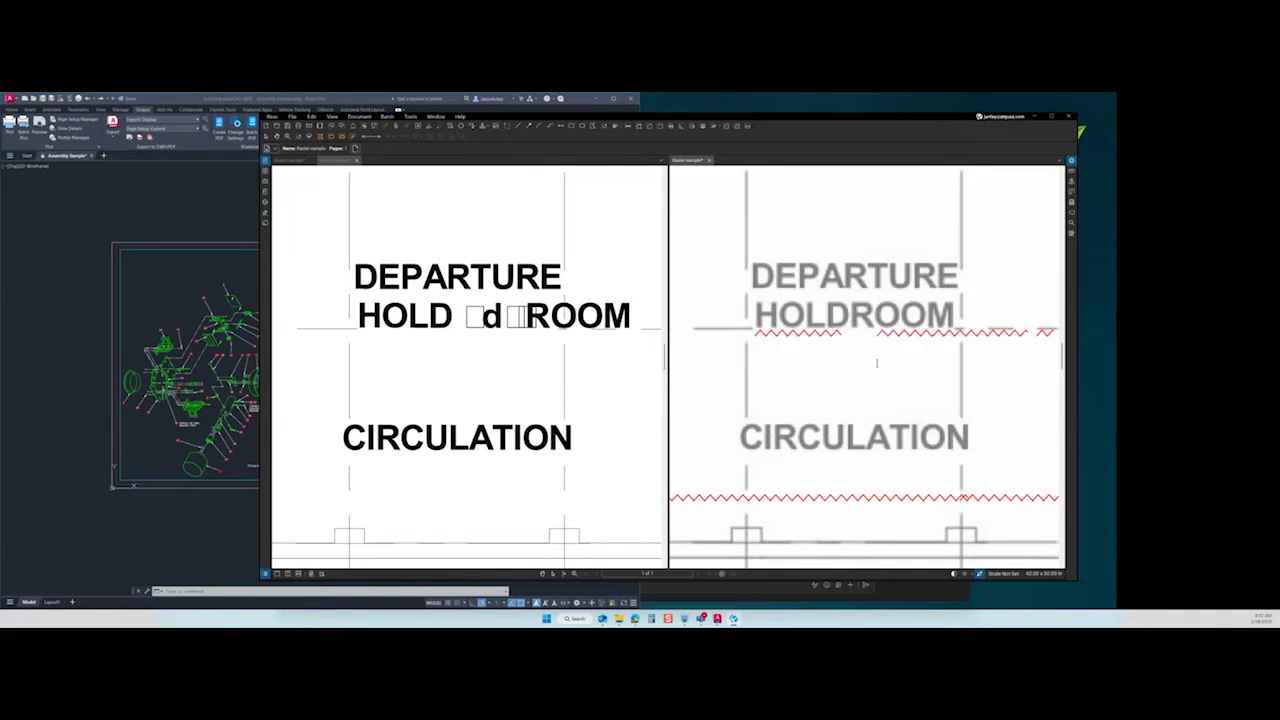
scroll(848, 362, down, 2)
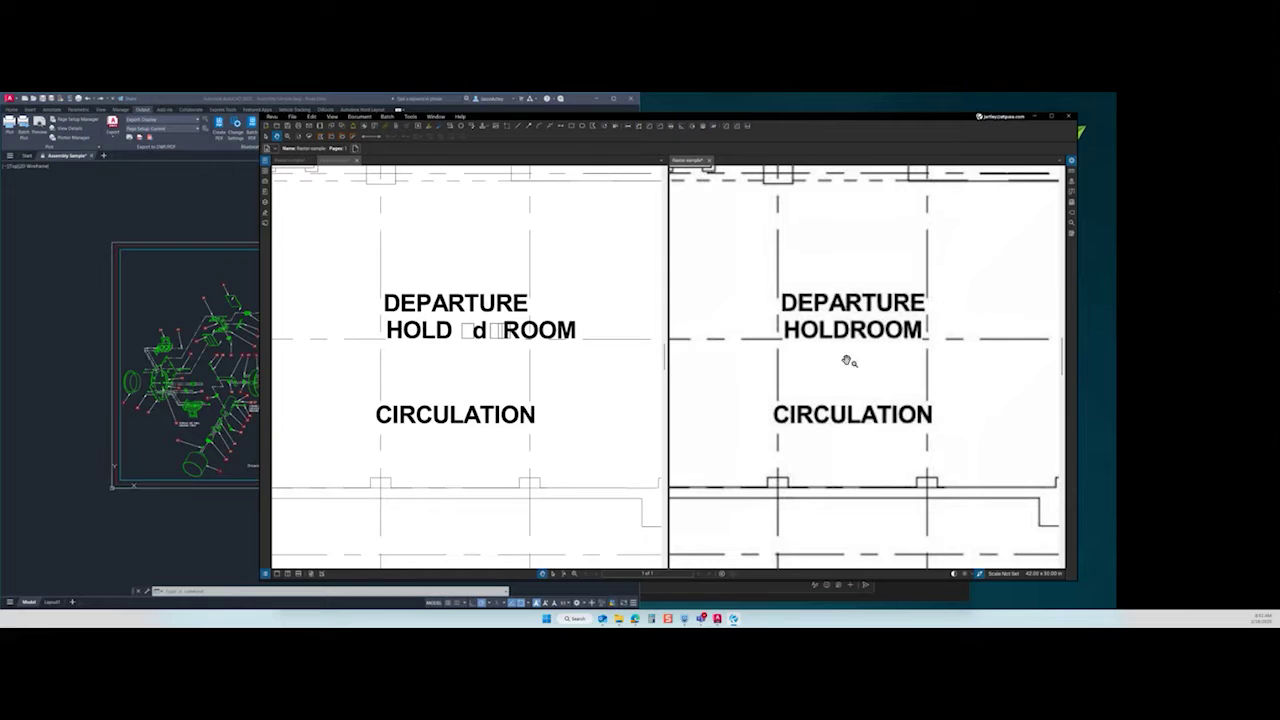
scroll(848, 361, down, 1)
scroll(873, 352, up, 2)
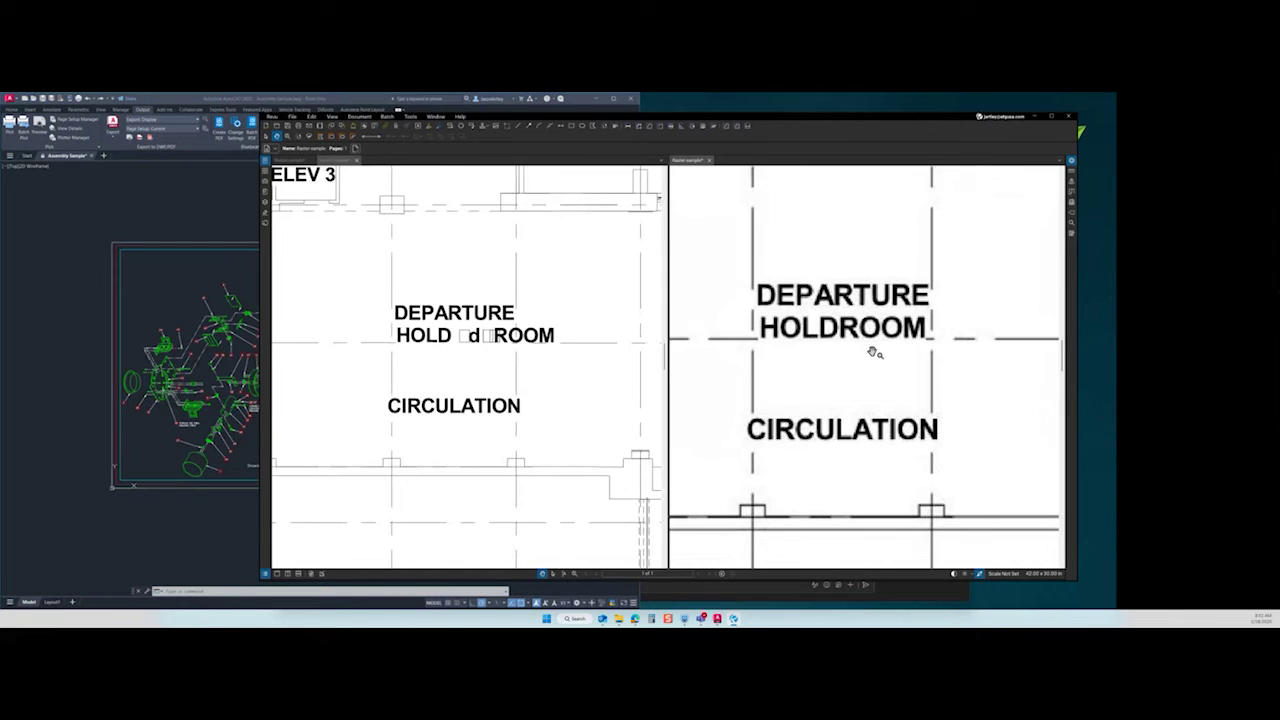
- Search the raster sample for holdroom and examine the found label on the plan
click(1072, 226)
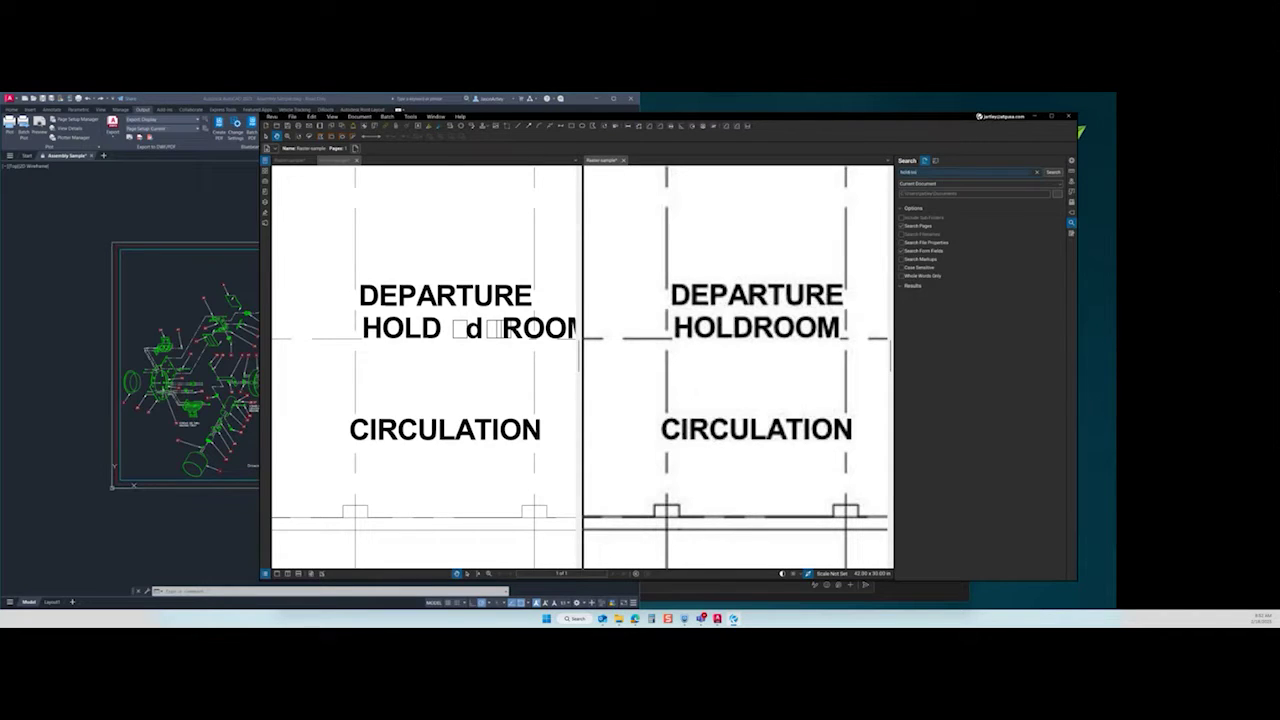
key(Return)
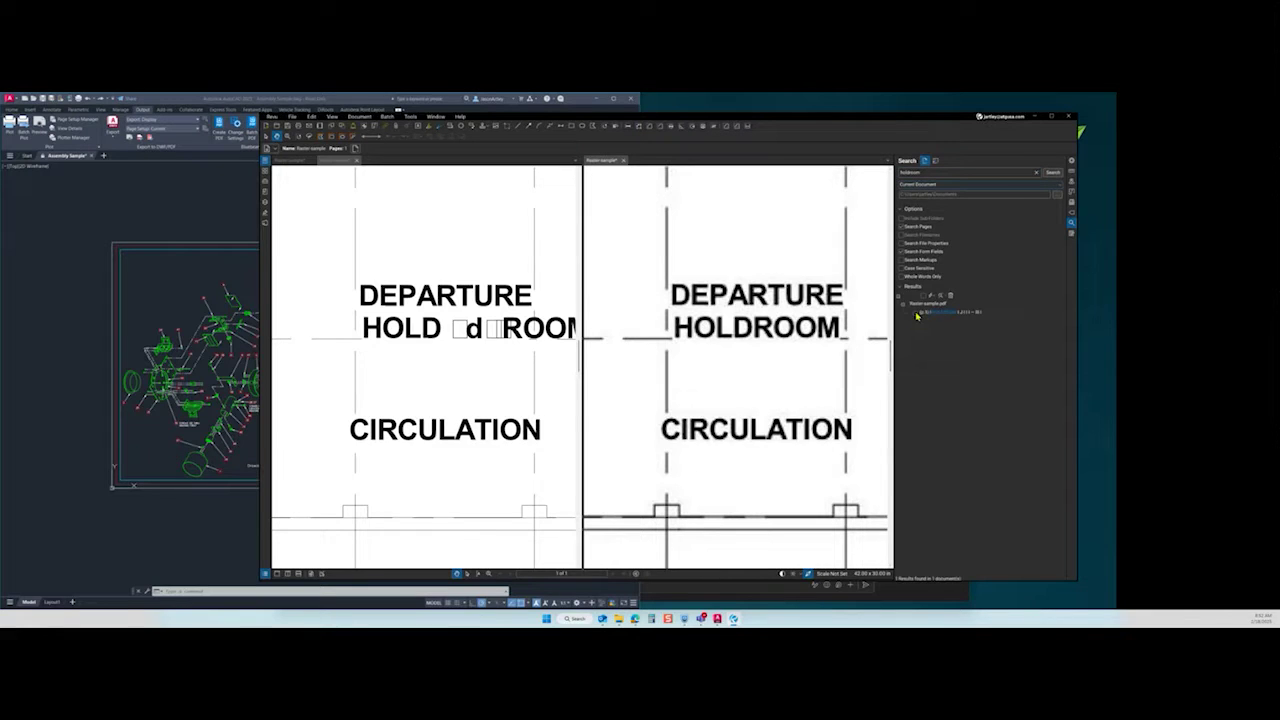
click(922, 313)
drag(766, 297, 737, 391)
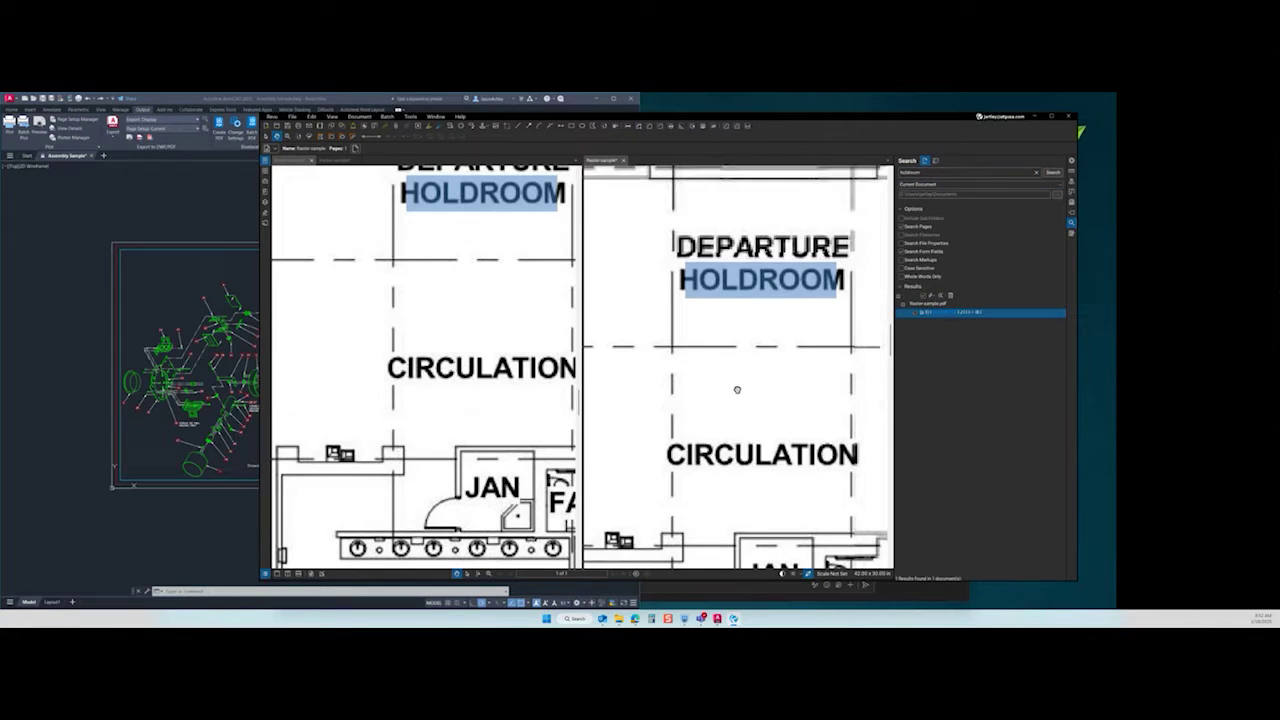
scroll(773, 285, up, 2)
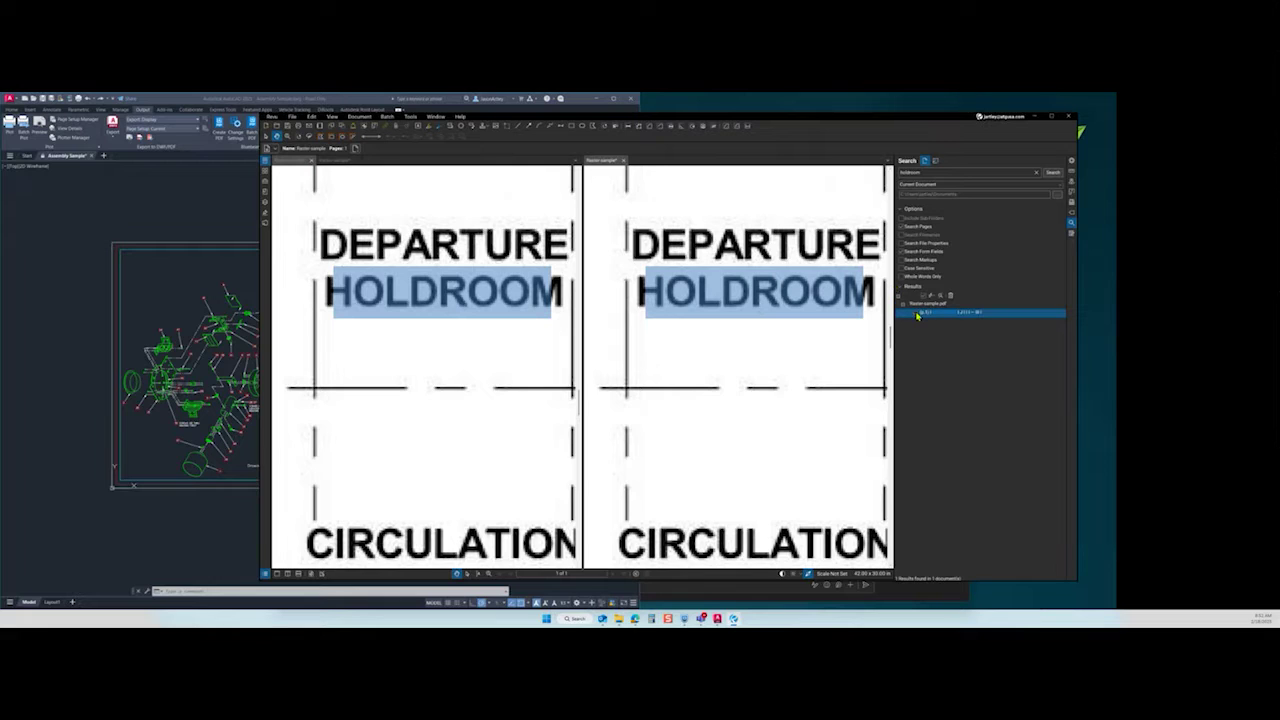
scroll(768, 376, down, 3)
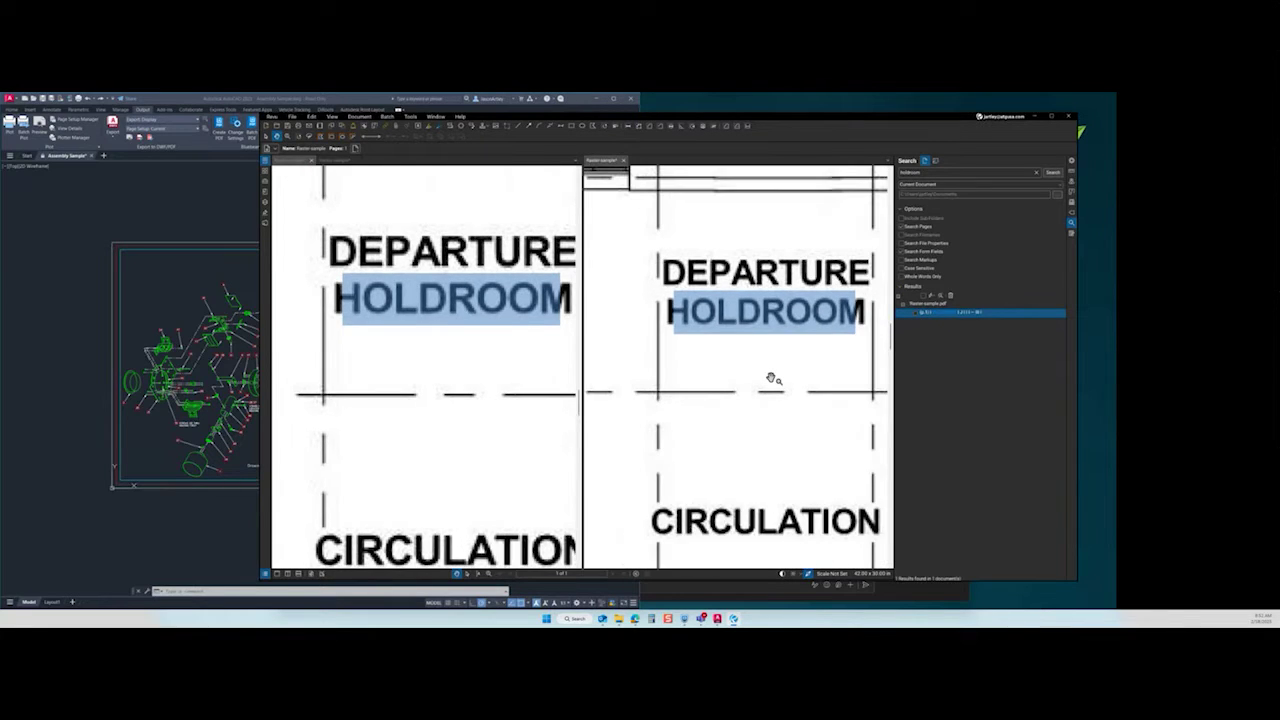
- Close the duplicate raster sample beside the vector sample and bring the mechanical equipment layout note into view in both samples
click(312, 163)
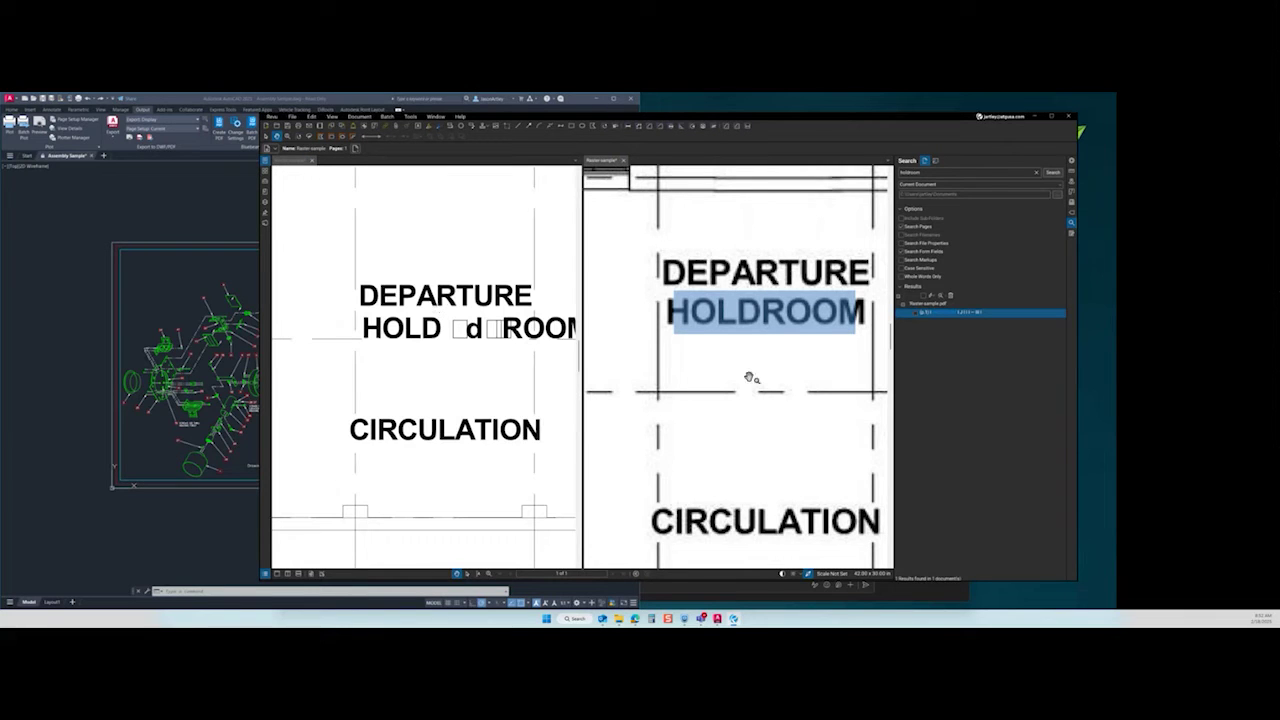
scroll(751, 361, down, 5)
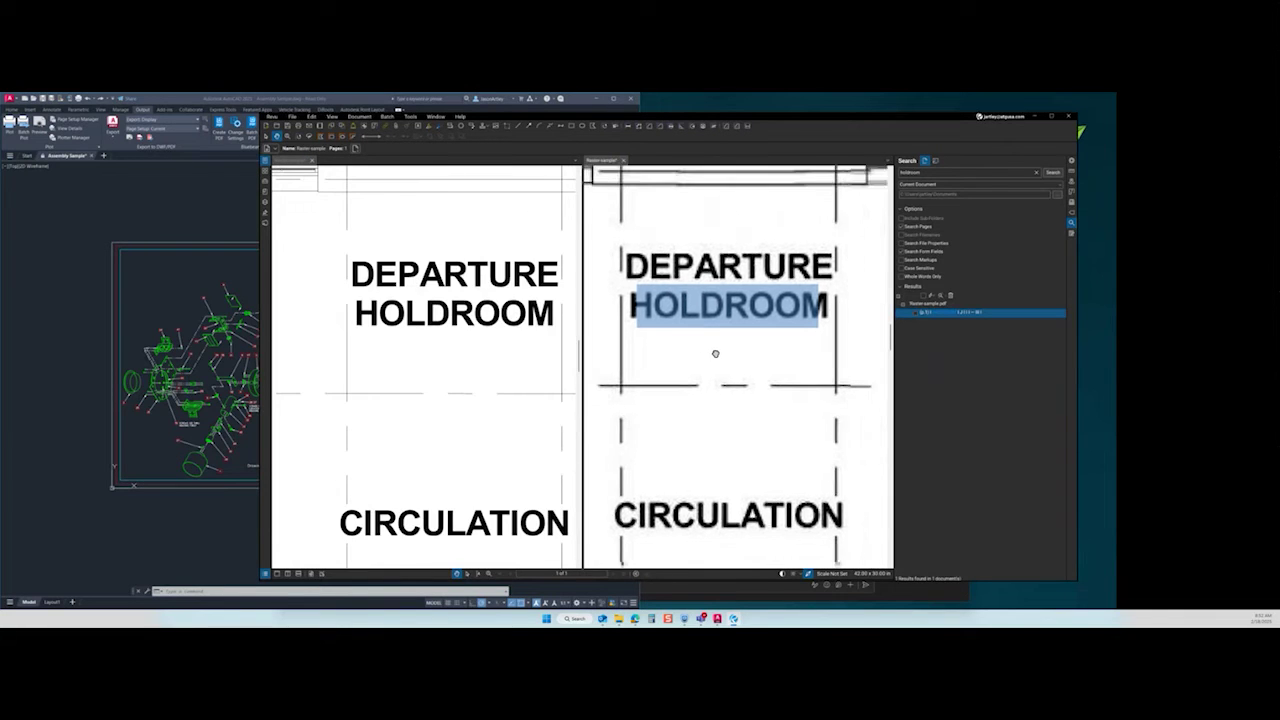
drag(751, 483, 726, 281)
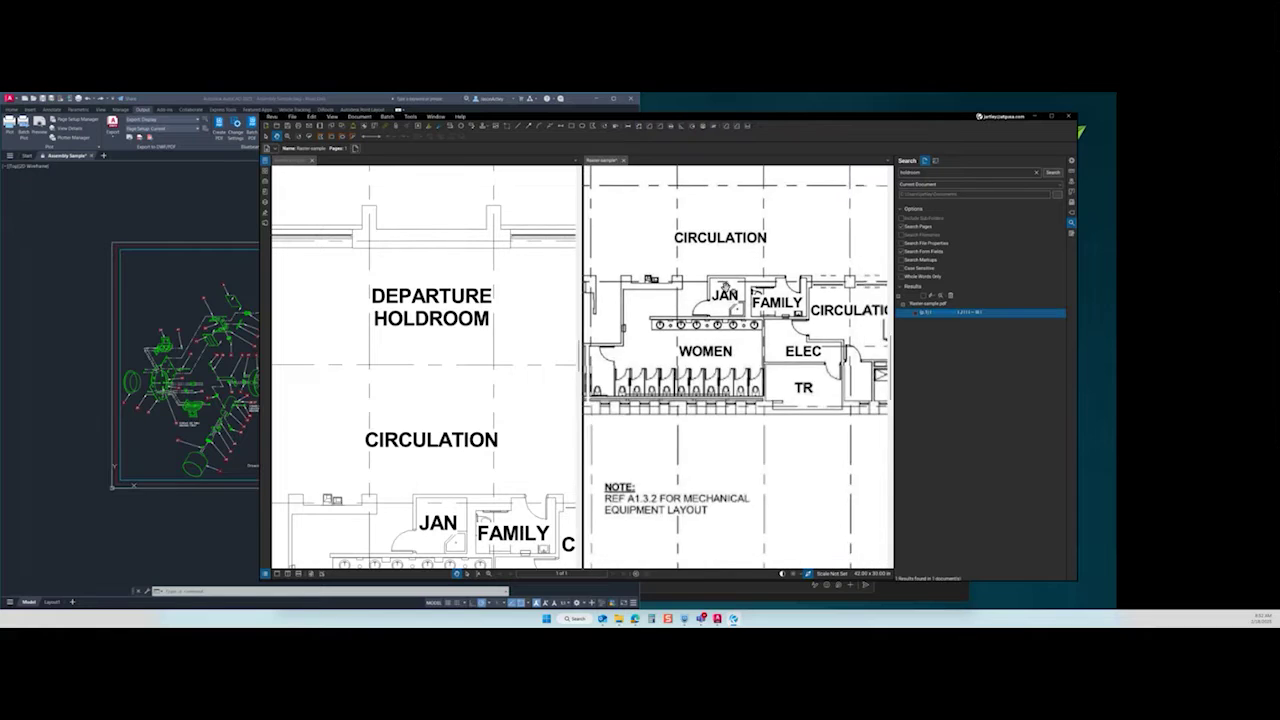
drag(706, 438, 754, 360)
scroll(696, 454, up, 3)
scroll(696, 454, up, 1)
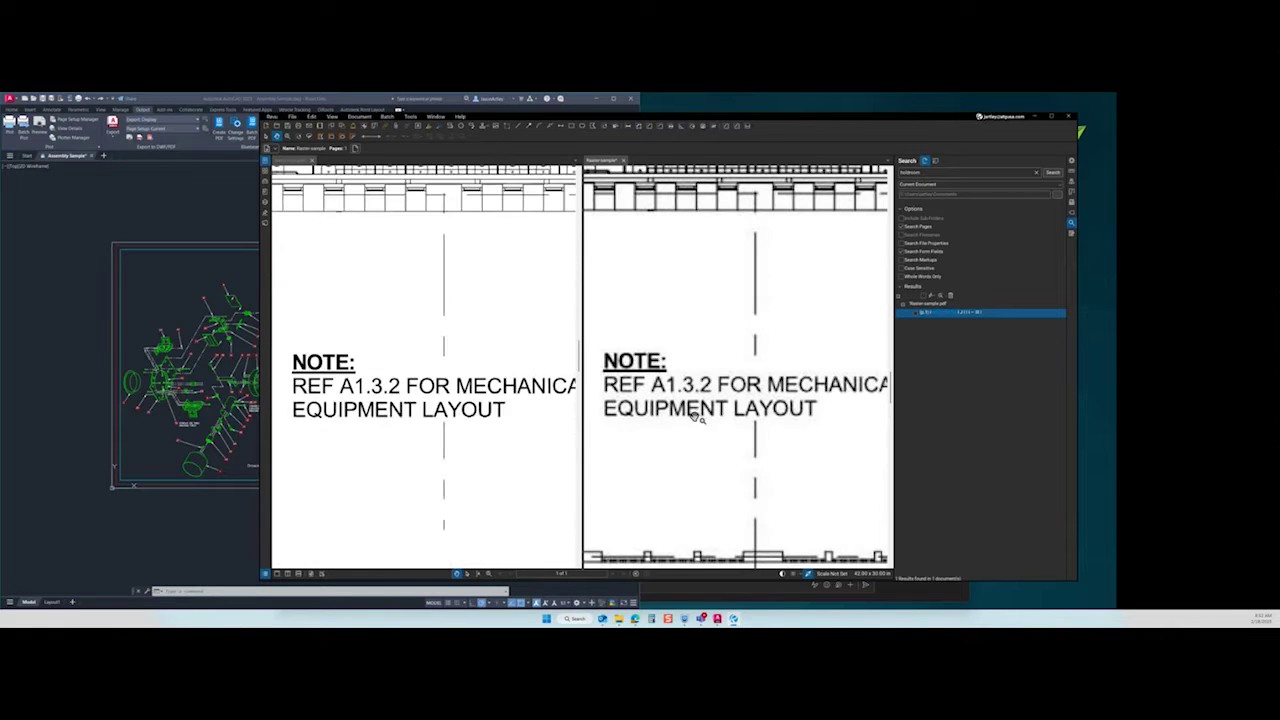
- Activate text editing in the raster sample, hide the search pane and examine the recognised text around the mechanical equipment note
click(312, 117)
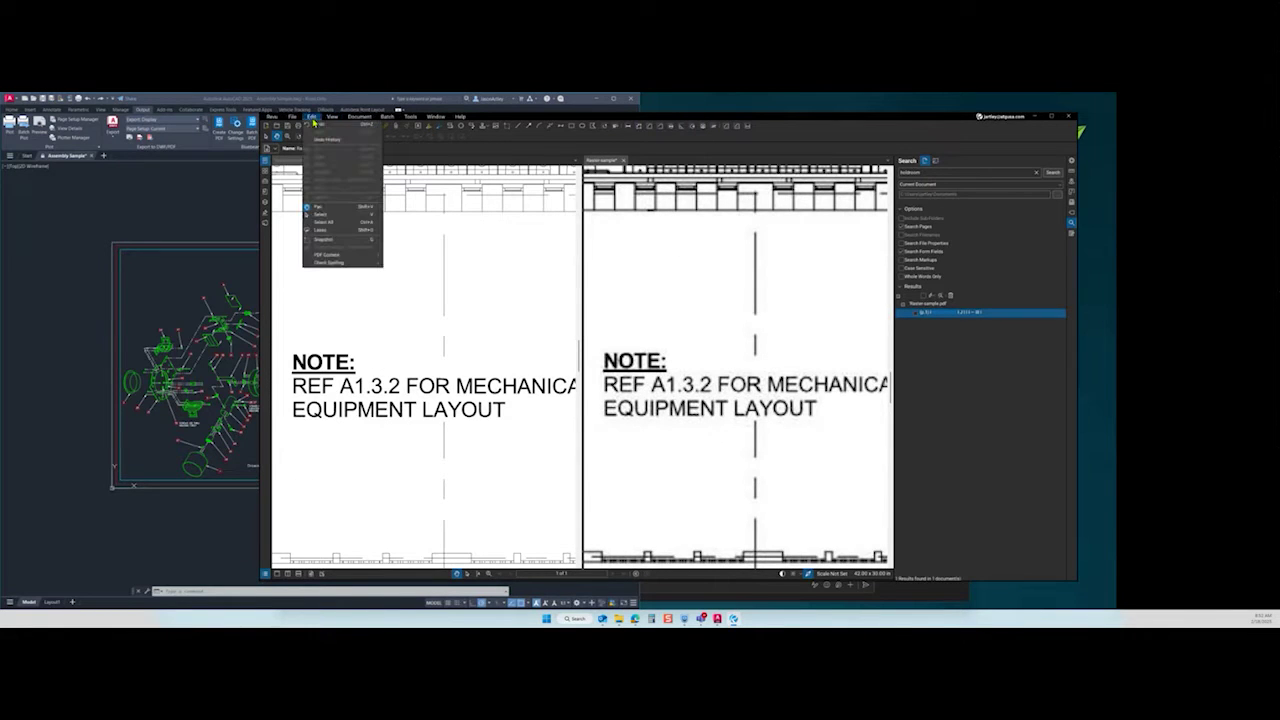
mouse_move(340, 256)
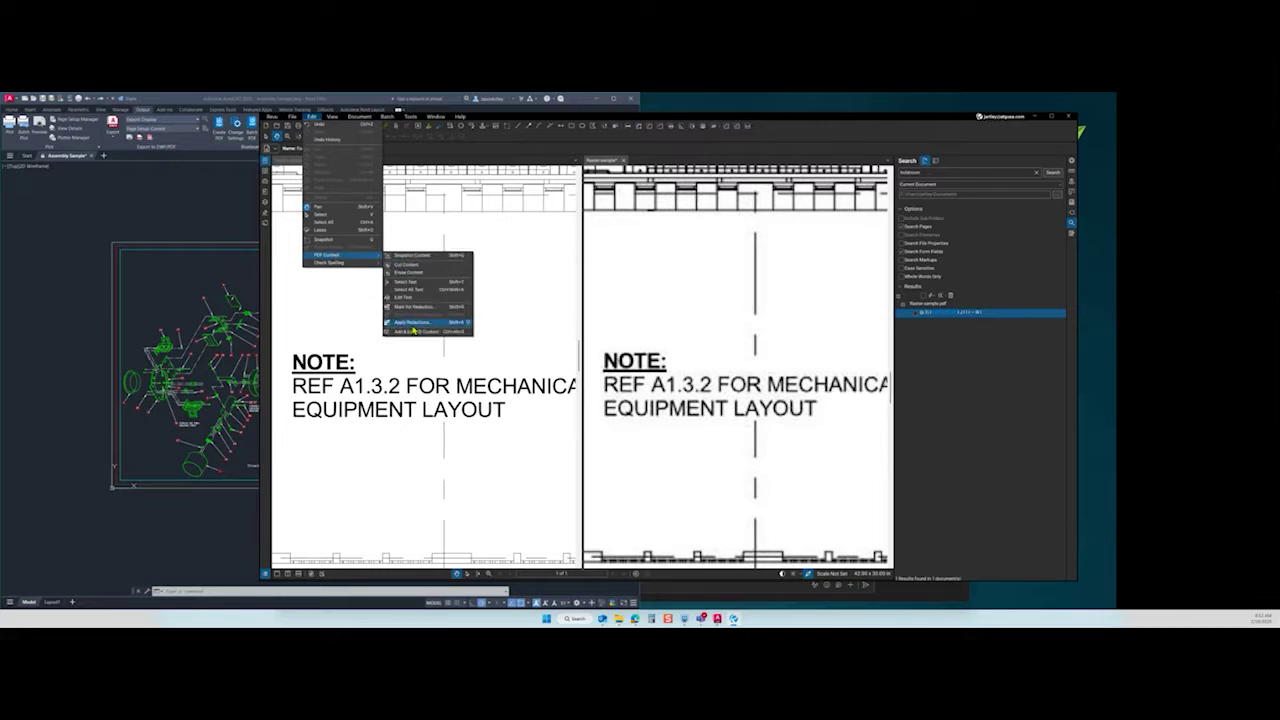
click(405, 296)
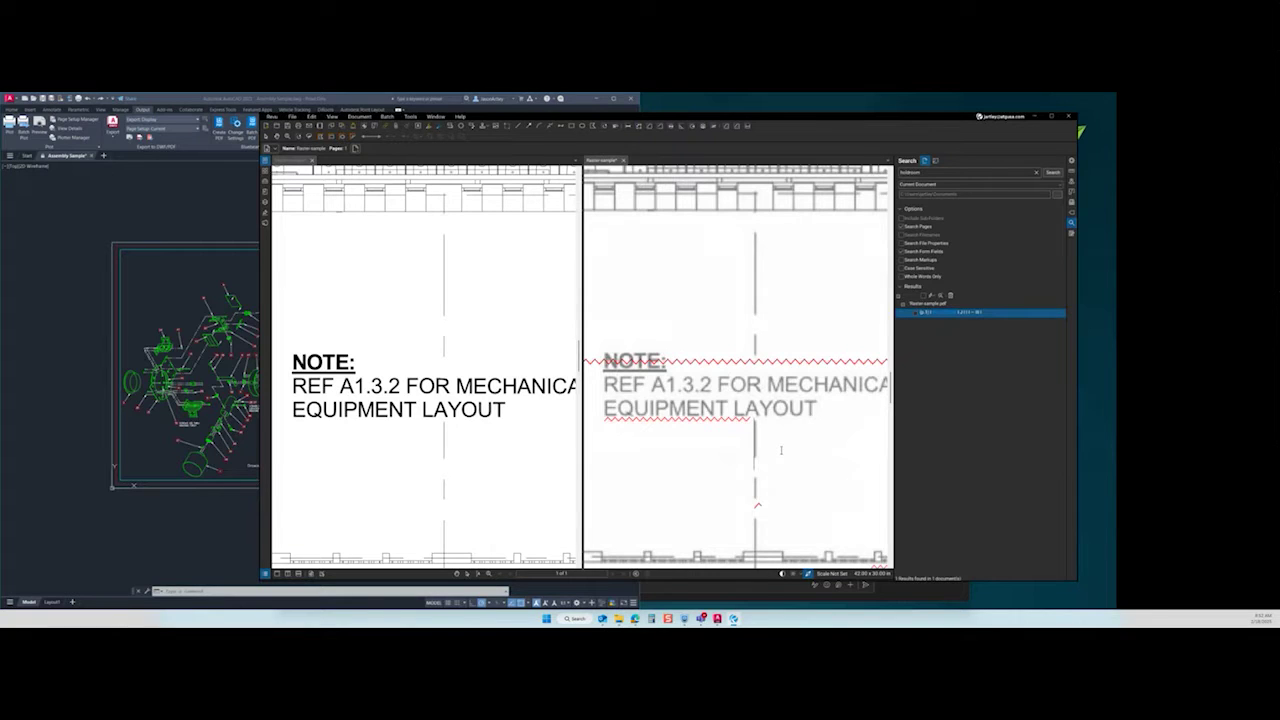
click(1071, 224)
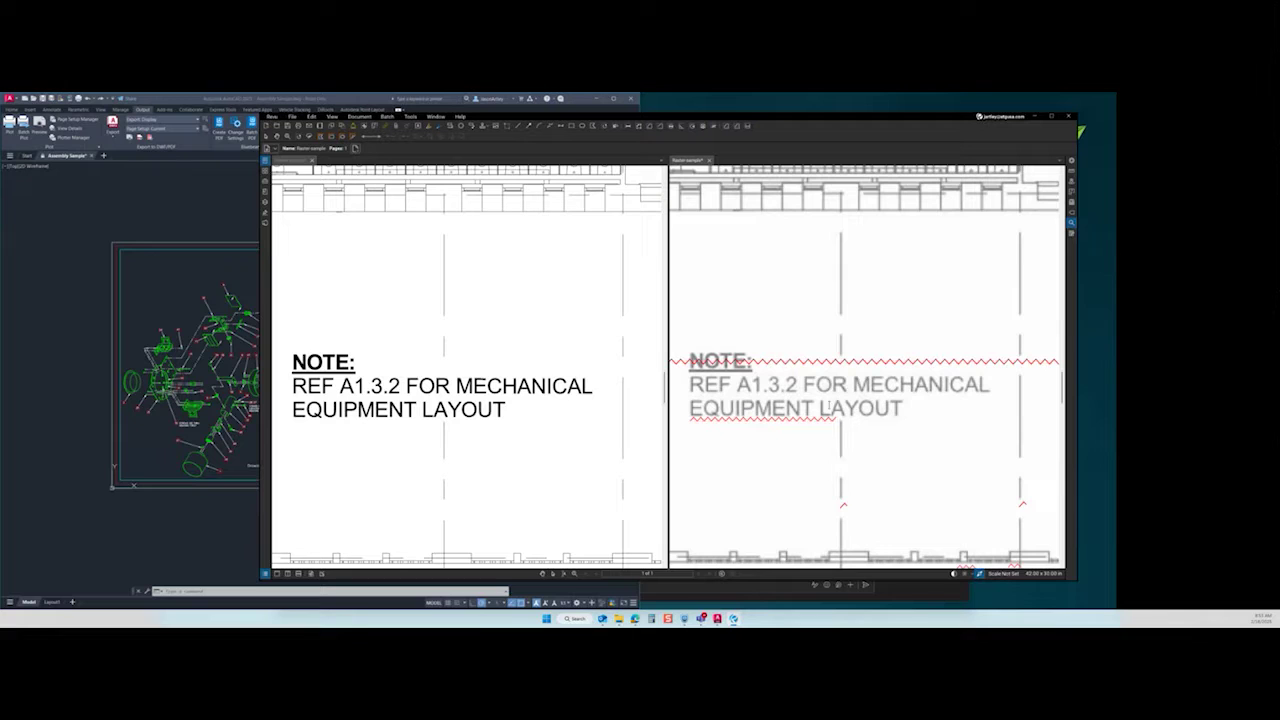
scroll(826, 407, down, 3)
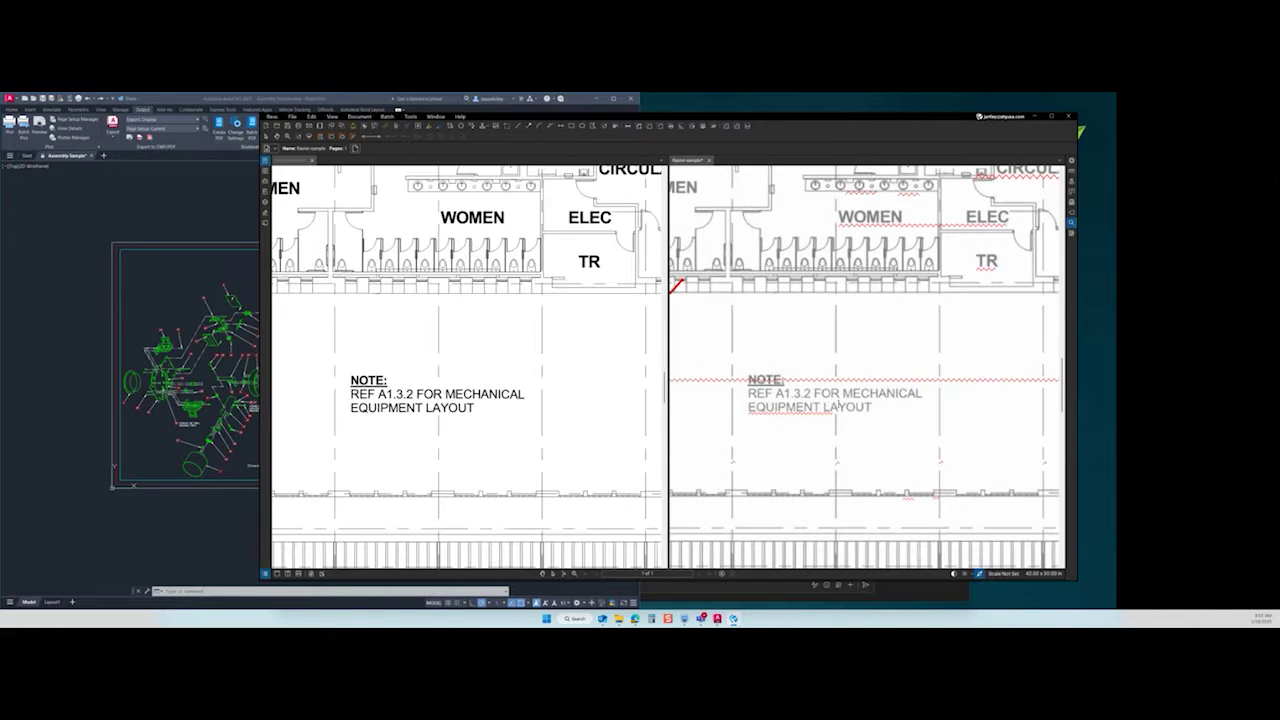
scroll(728, 393, up, 3)
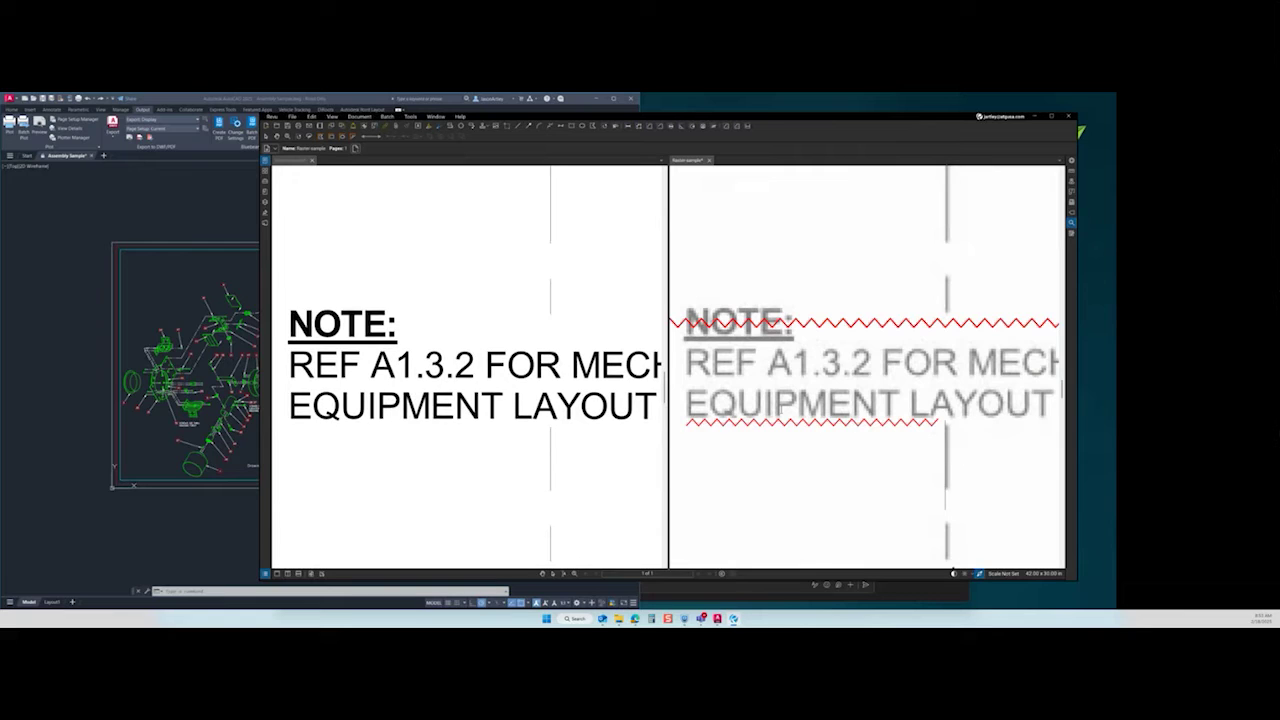
scroll(781, 407, down, 2)
scroll(781, 407, down, 2)
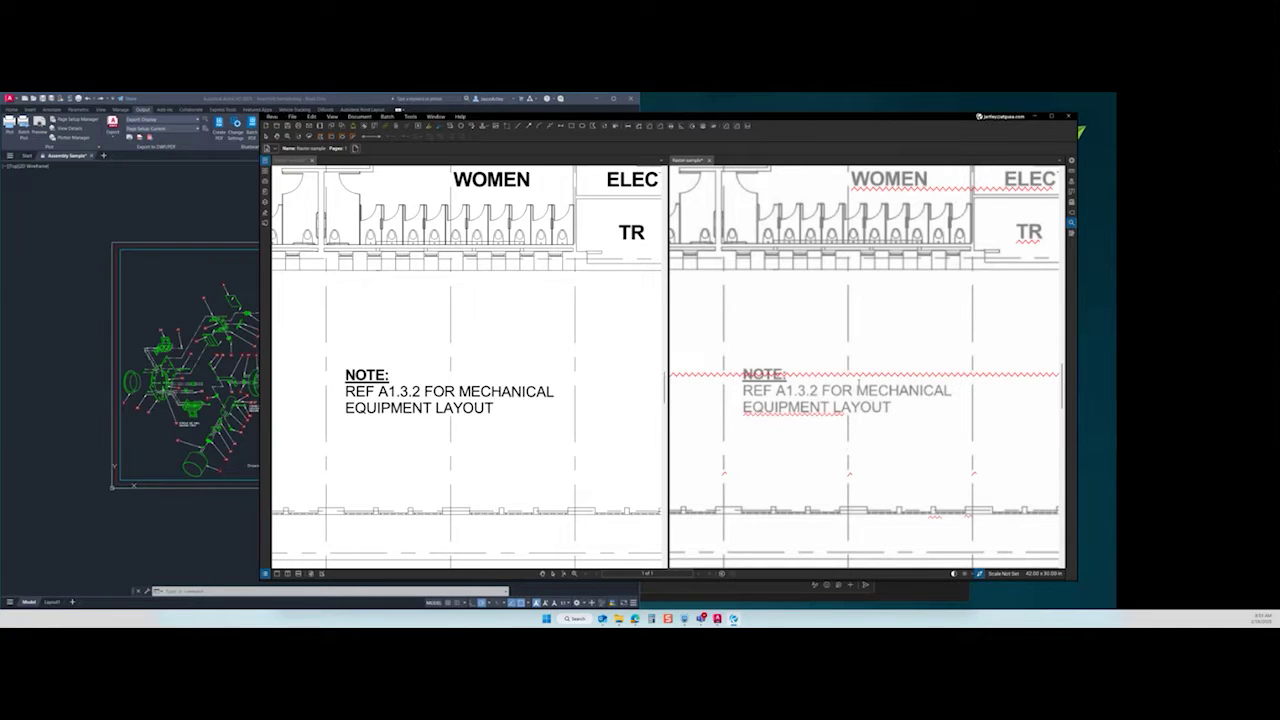
- Examine the spelling underlines on the raster sample's recognised text, from the full plan in to the upper CONCESSION label
scroll(774, 425, down, 3)
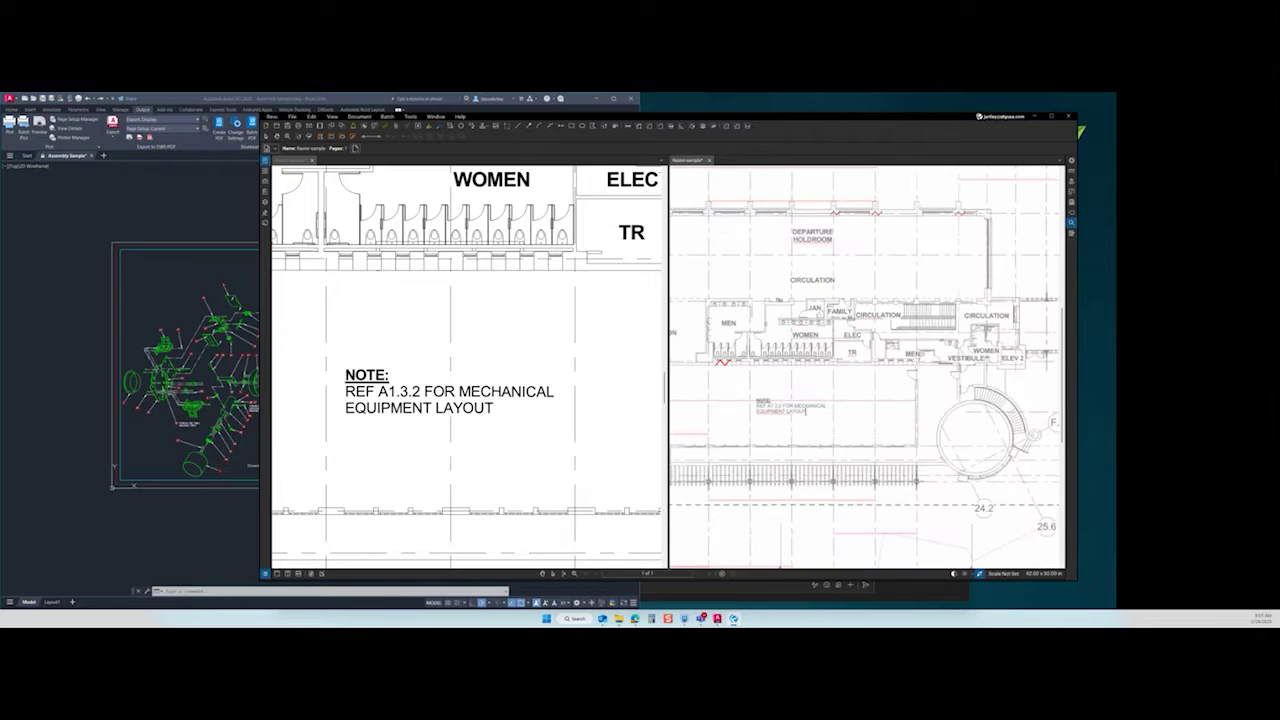
scroll(842, 416, down, 2)
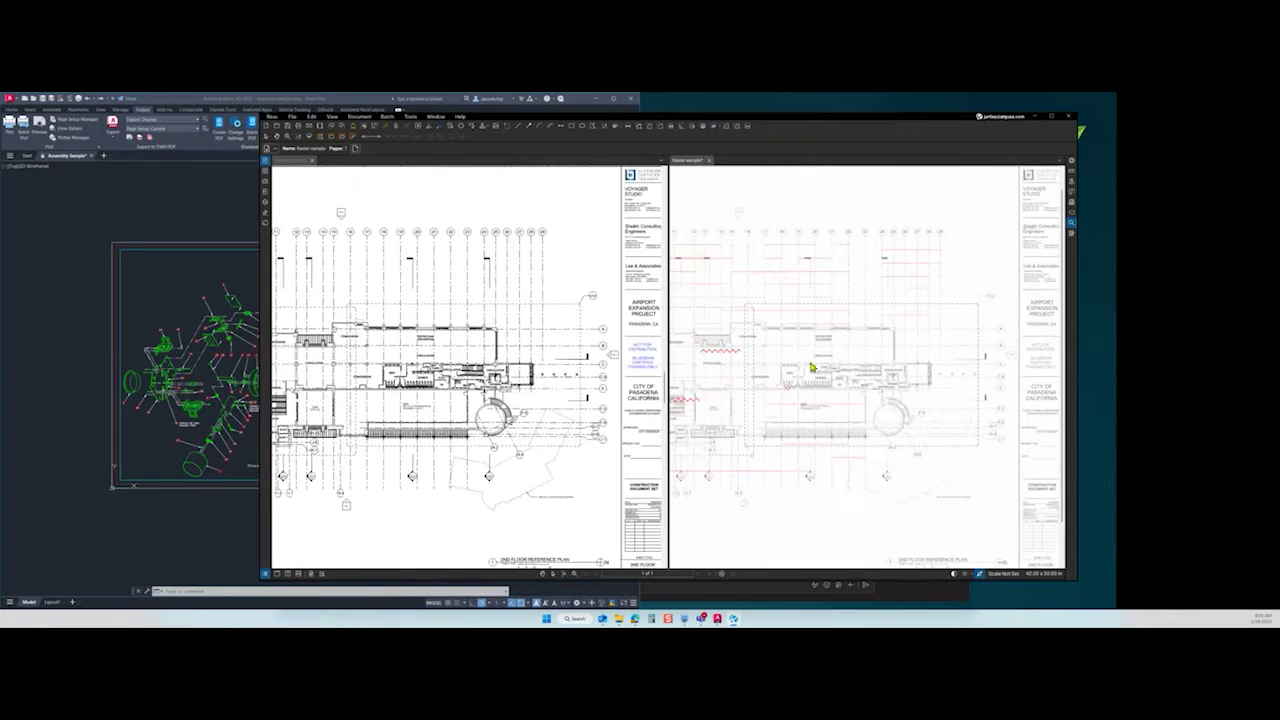
scroll(960, 360, up, 2)
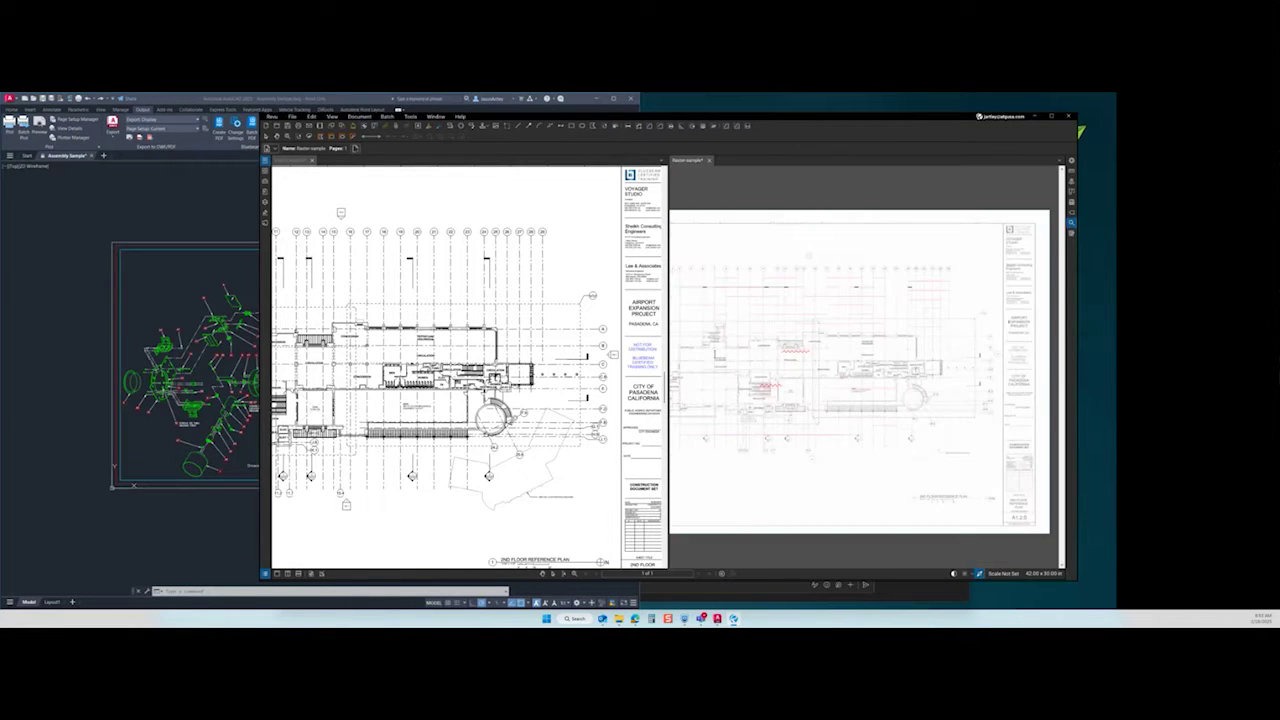
scroll(866, 370, up, 2)
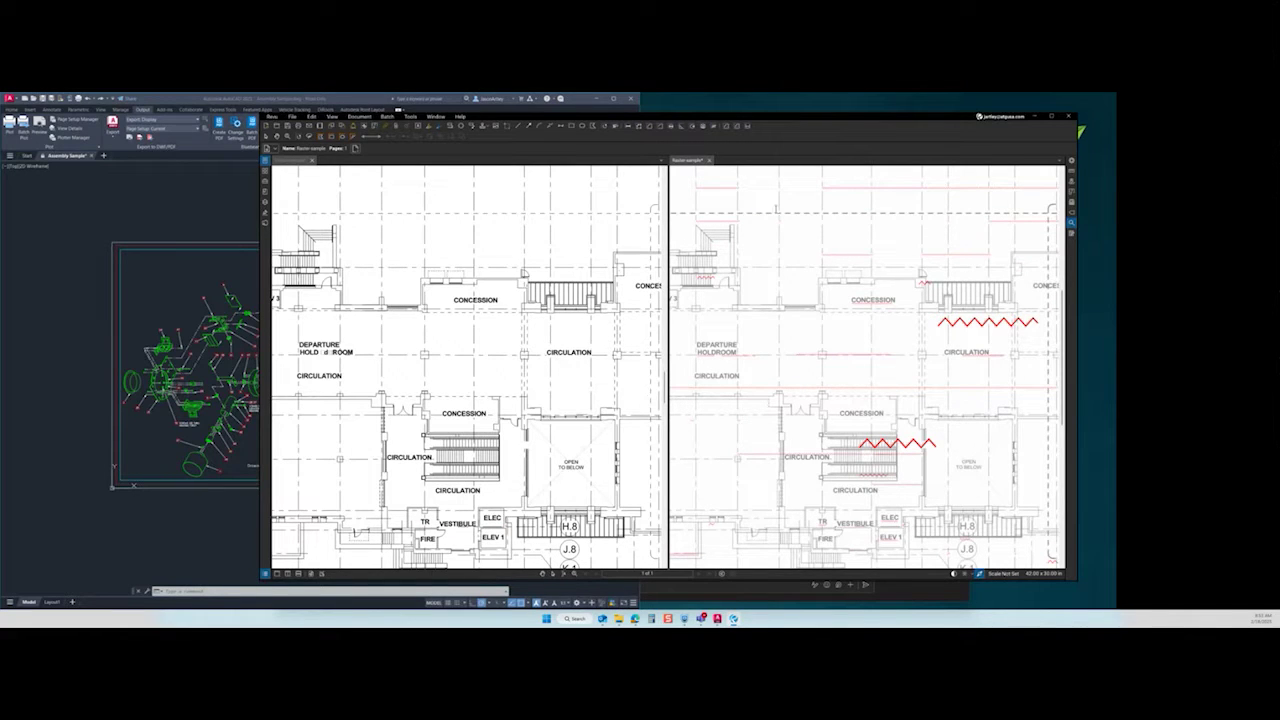
scroll(885, 256, up, 2)
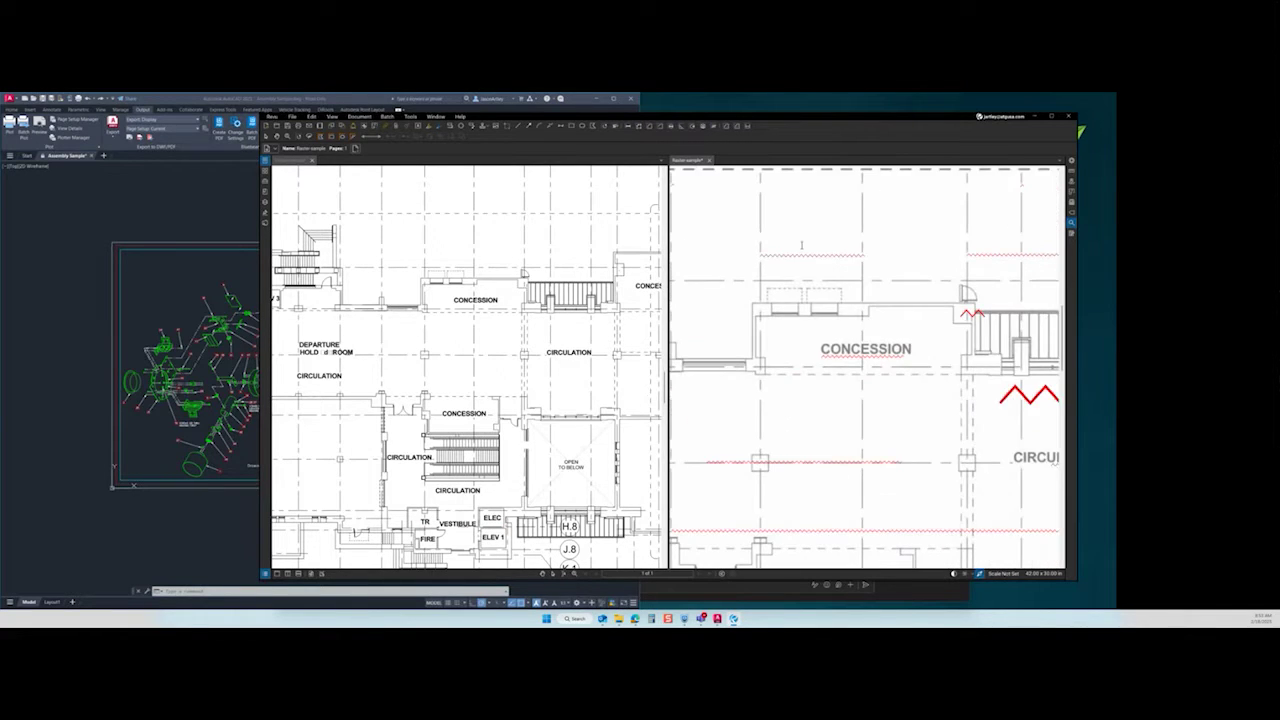
scroll(717, 245, up, 2)
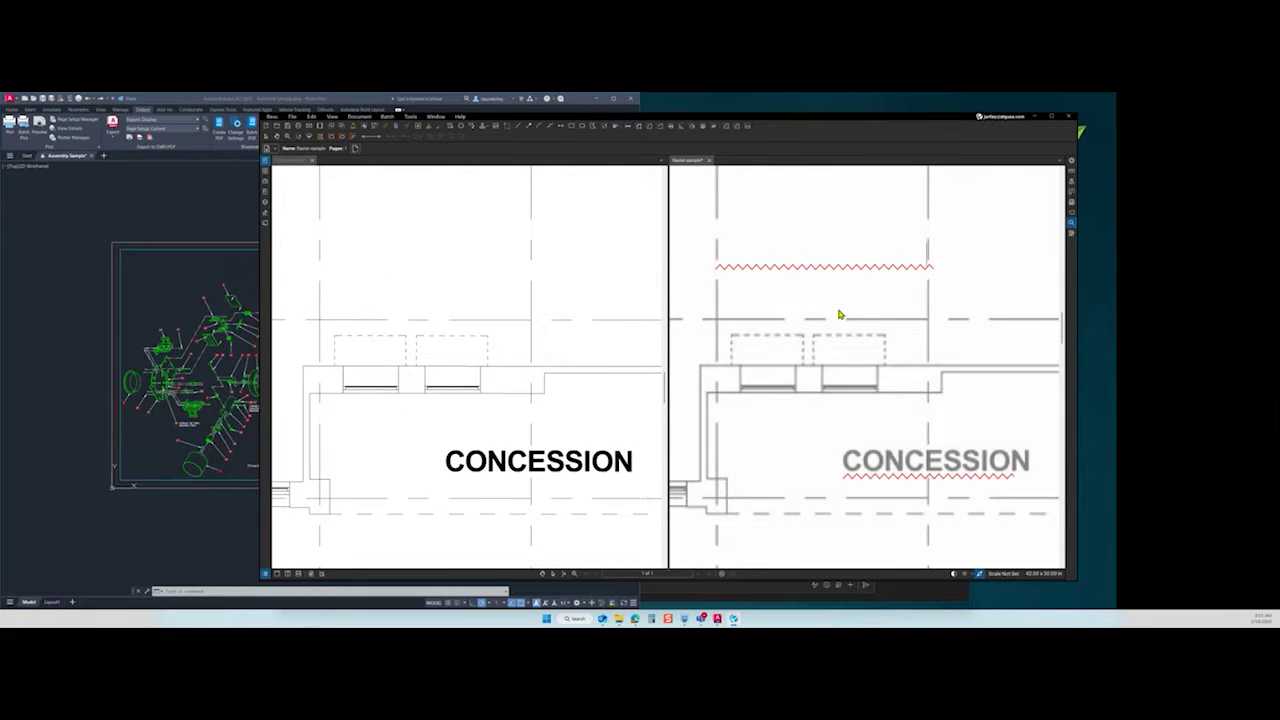
scroll(829, 323, down, 3)
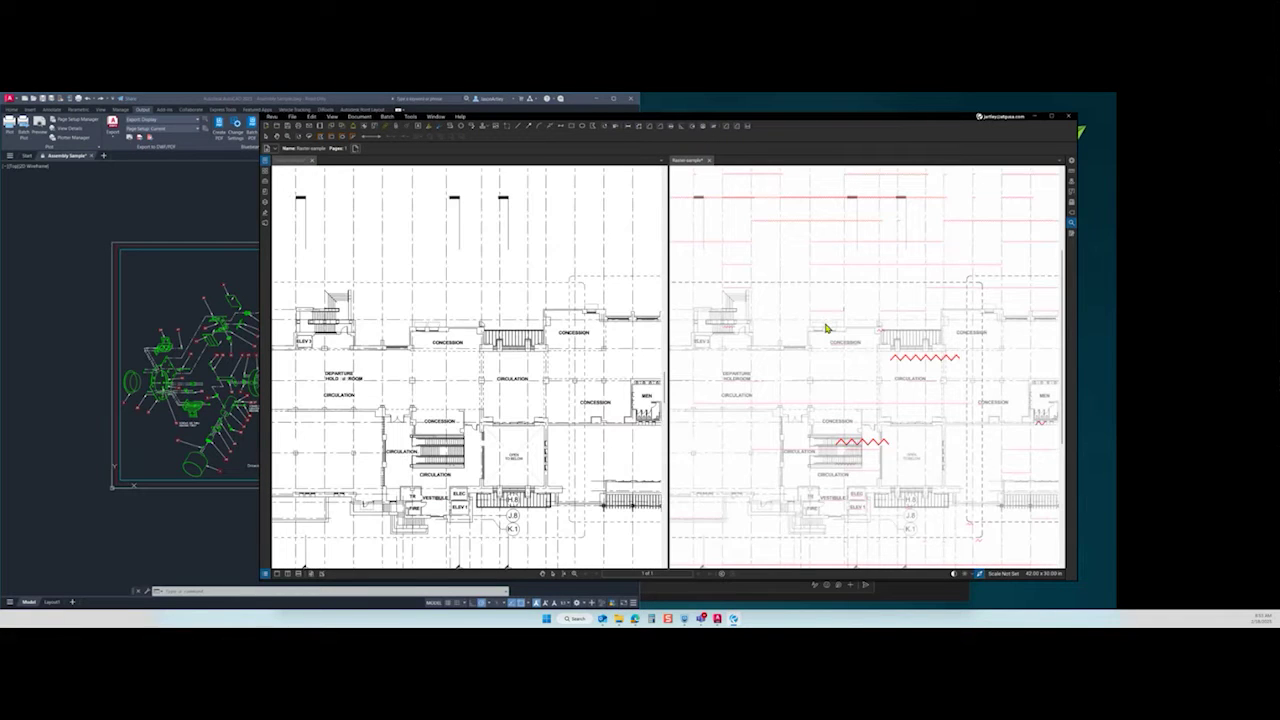
- Select the recognised text block on the grid lines above the stairs beside CONCESSION, then leave text editing in the raster sample
scroll(829, 325, up, 4)
click(851, 312)
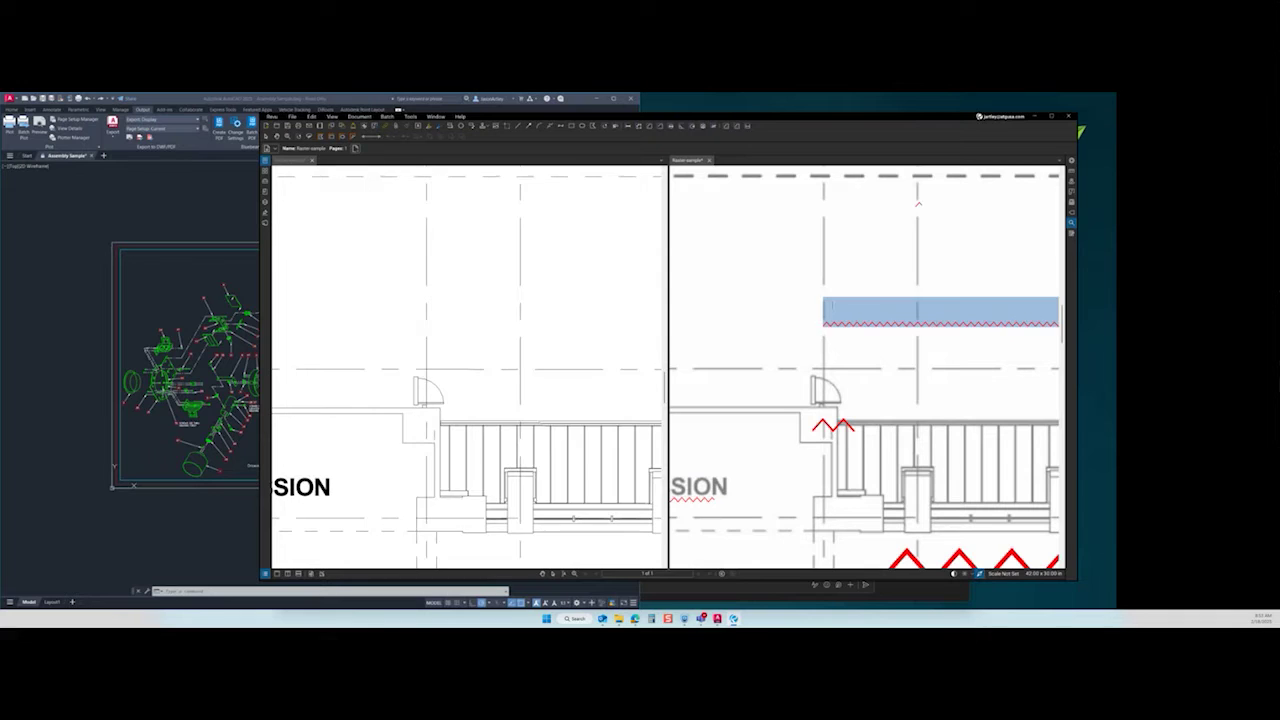
click(789, 303)
scroll(789, 310, down, 2)
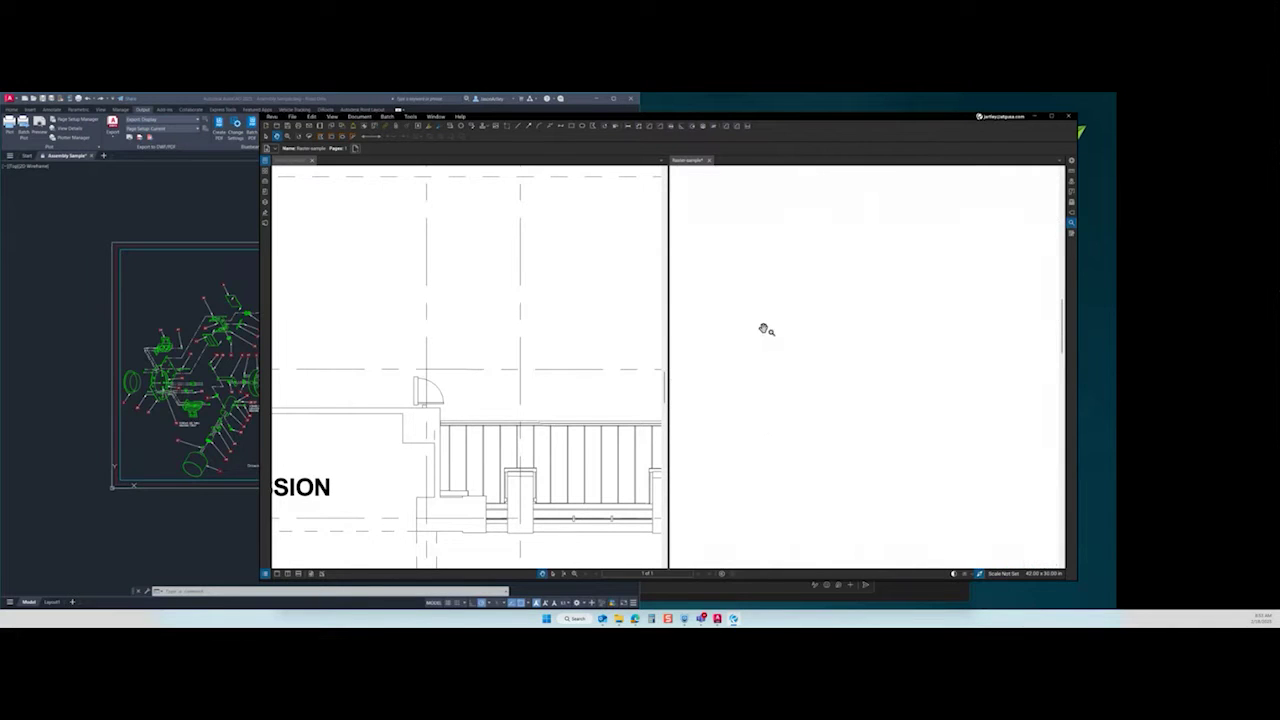
scroll(779, 327, down, 4)
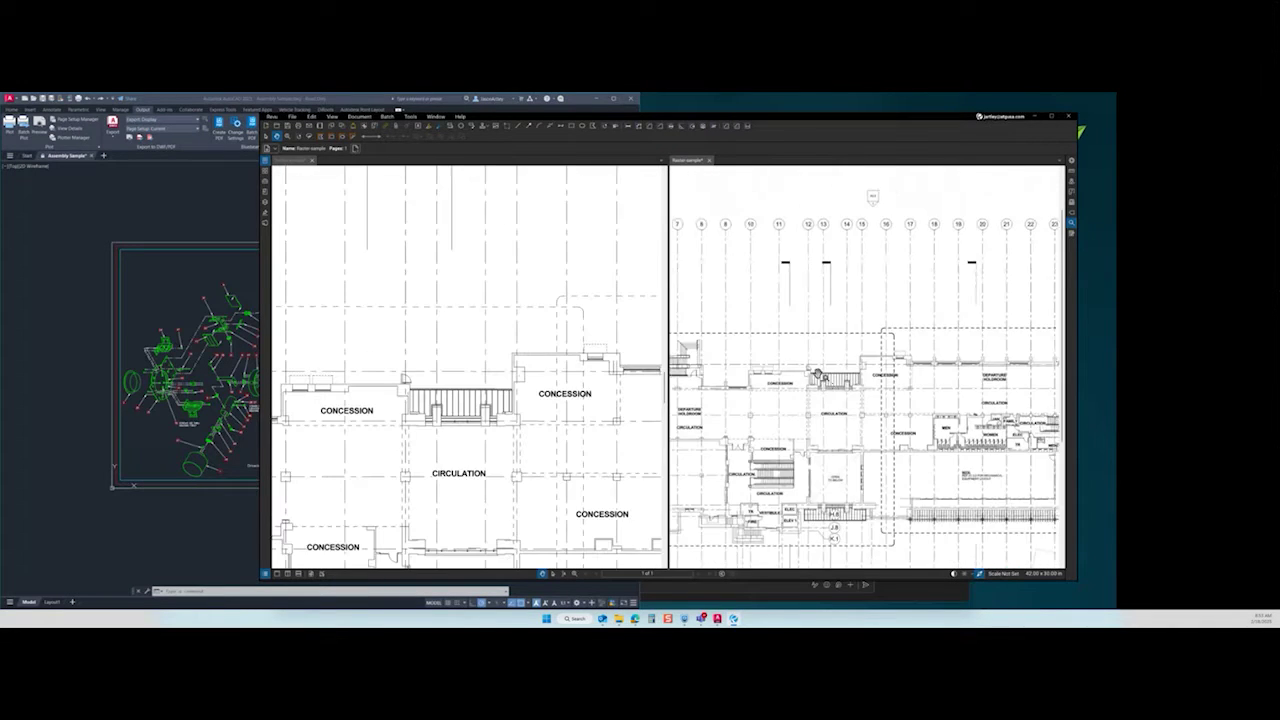
scroll(846, 386, up, 5)
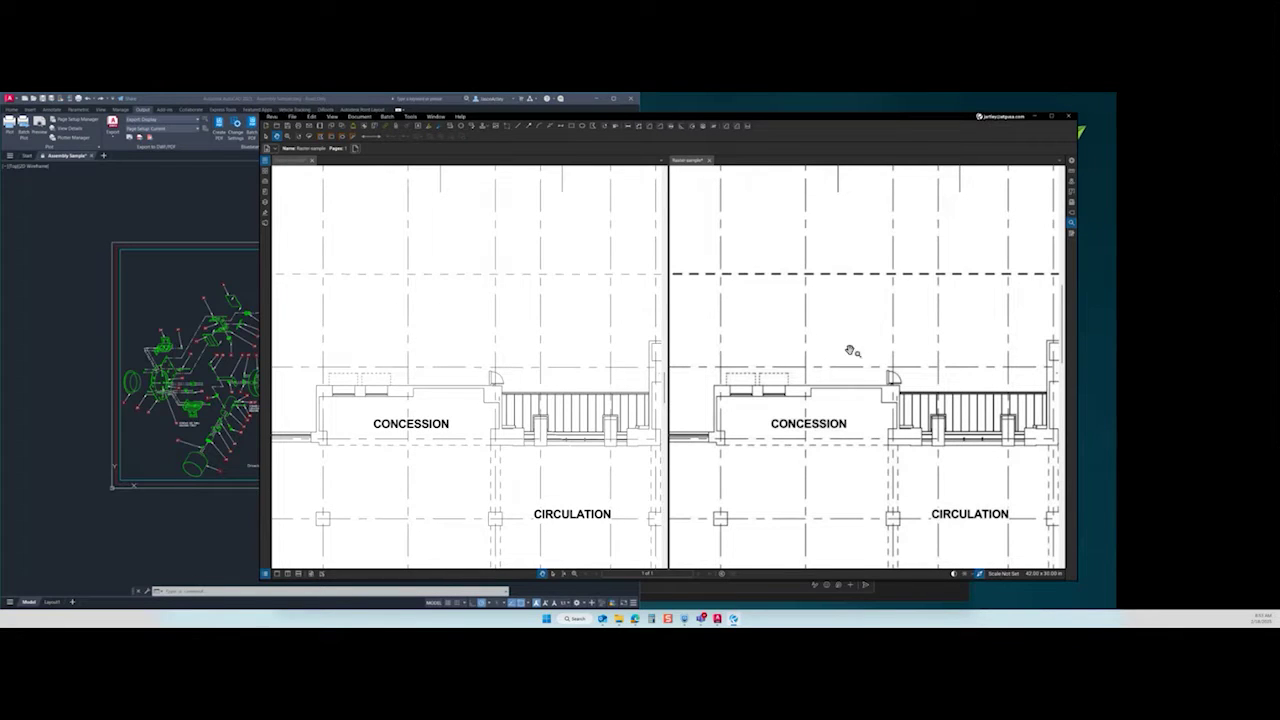
- Search the raster sample for the letter I, check all results and highlight them on the plan
click(1072, 224)
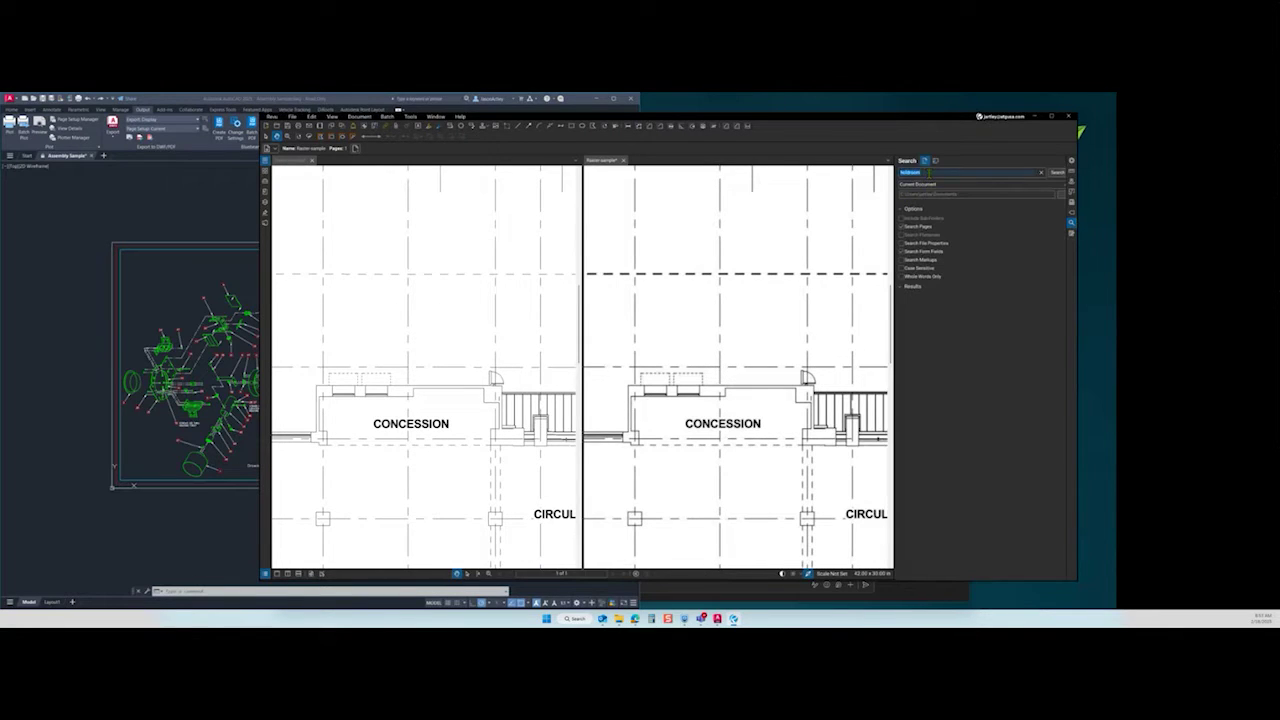
text(t)
click(1052, 173)
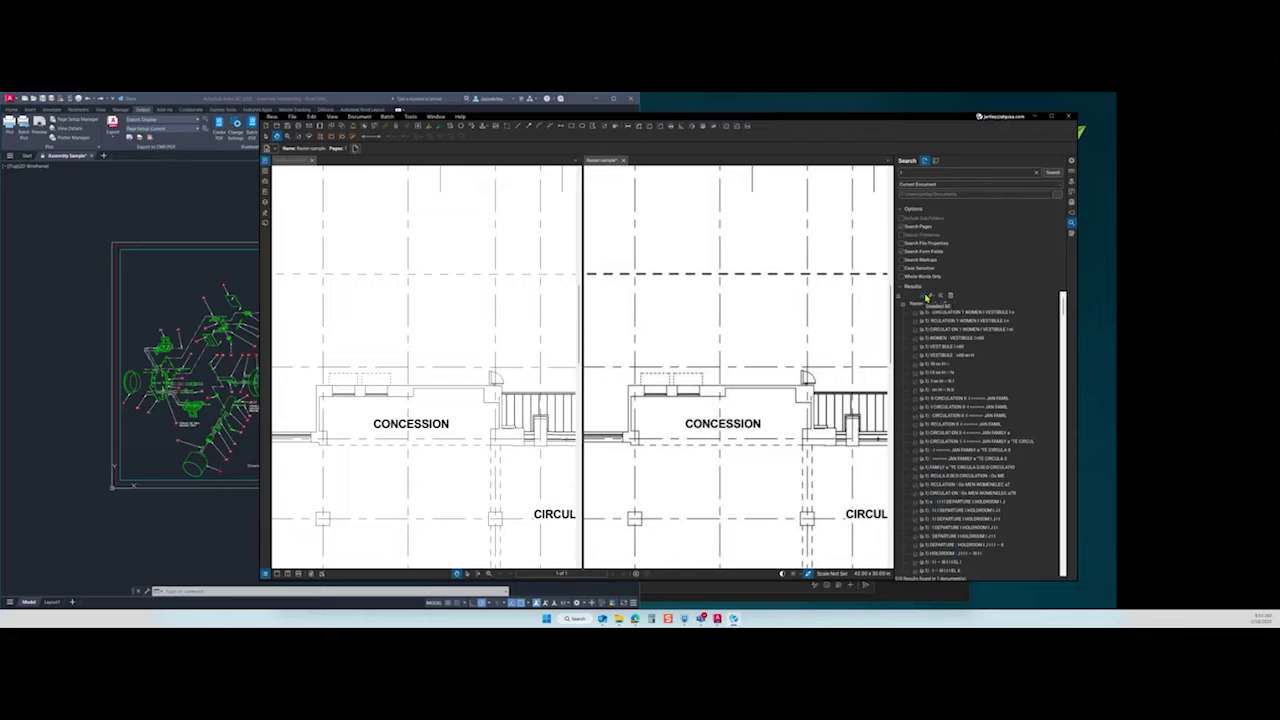
click(929, 297)
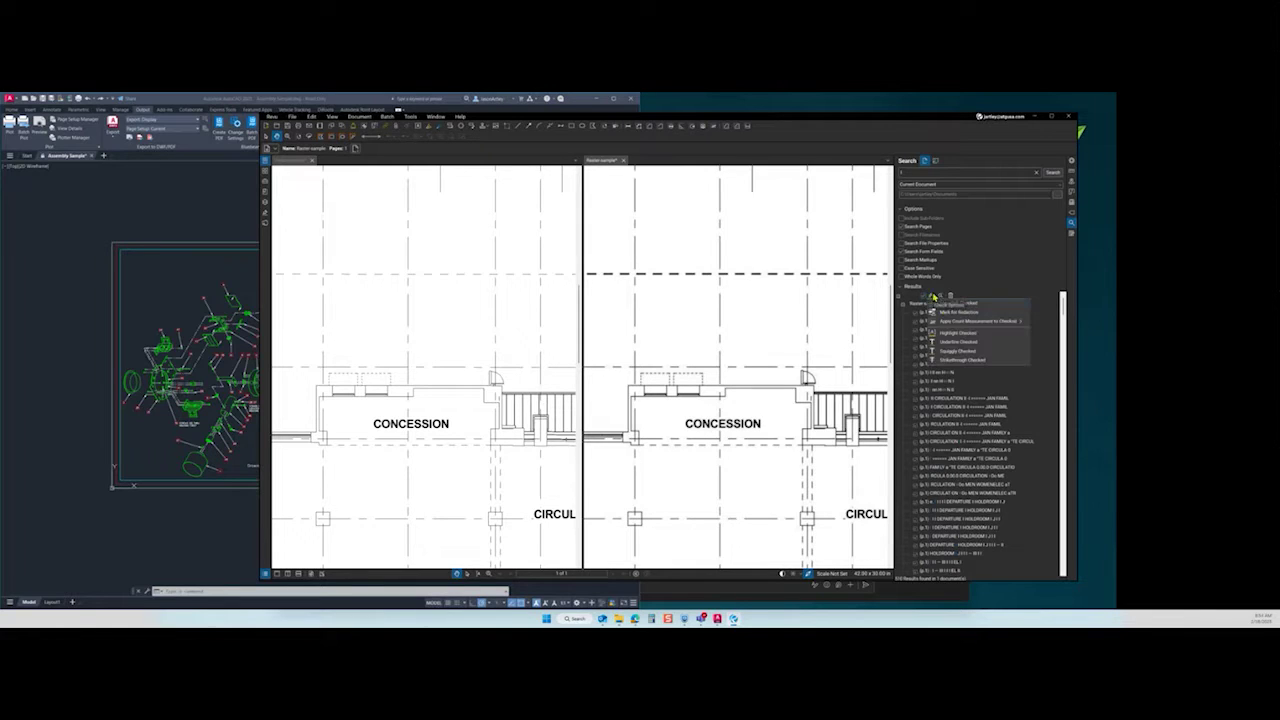
click(949, 334)
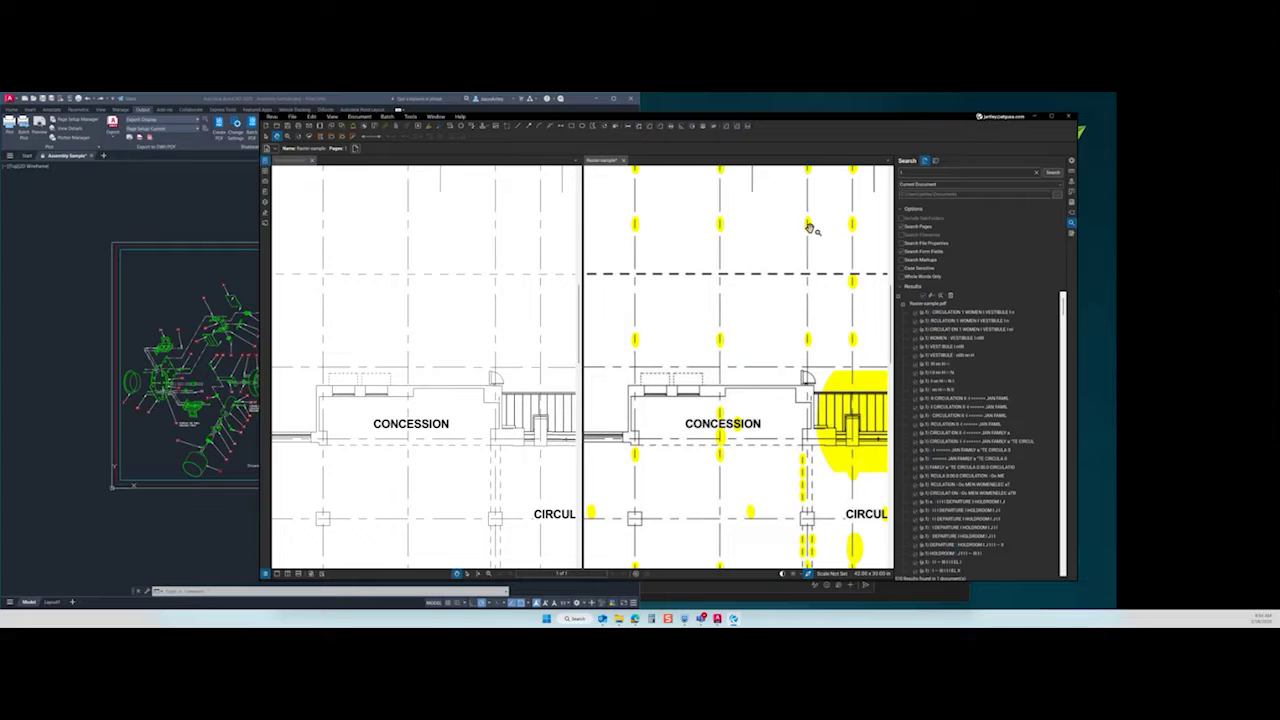
- Examine the highlighted search matches on the grid lines, stairs and room labels across the raster sample
scroll(776, 345, down, 4)
drag(744, 338, 884, 361)
drag(698, 346, 867, 344)
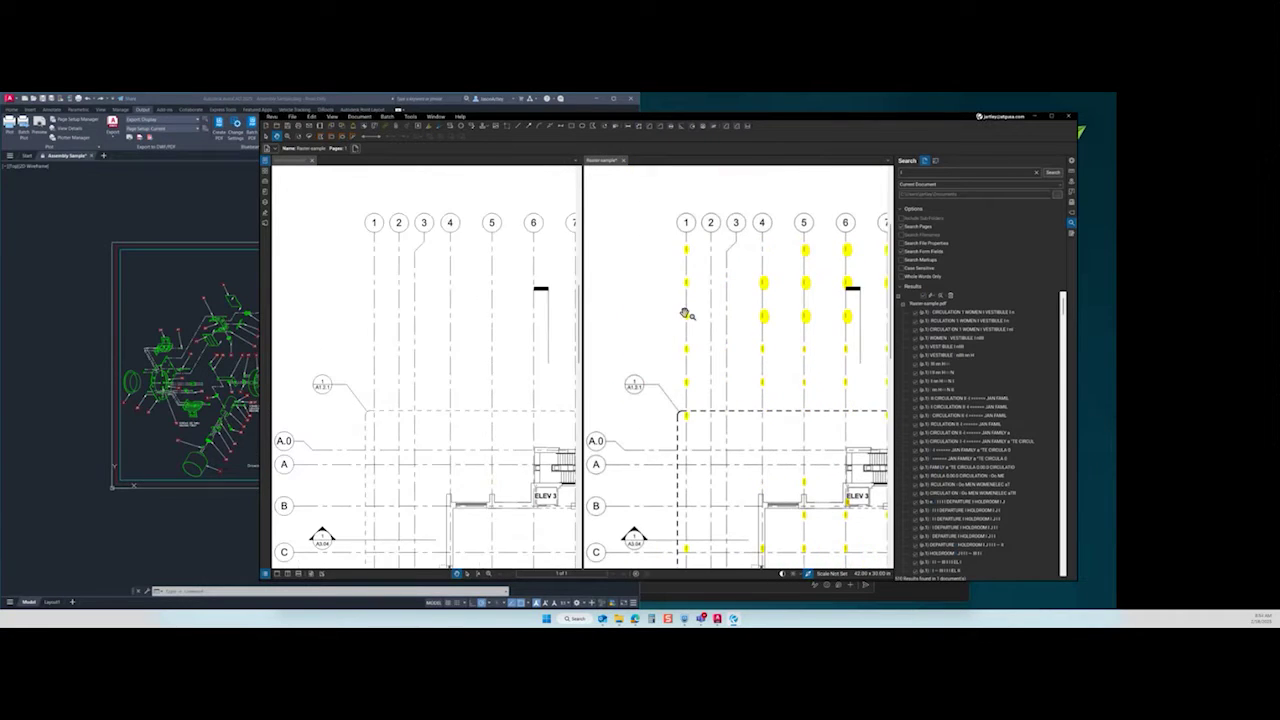
drag(723, 468, 677, 262)
drag(790, 451, 719, 327)
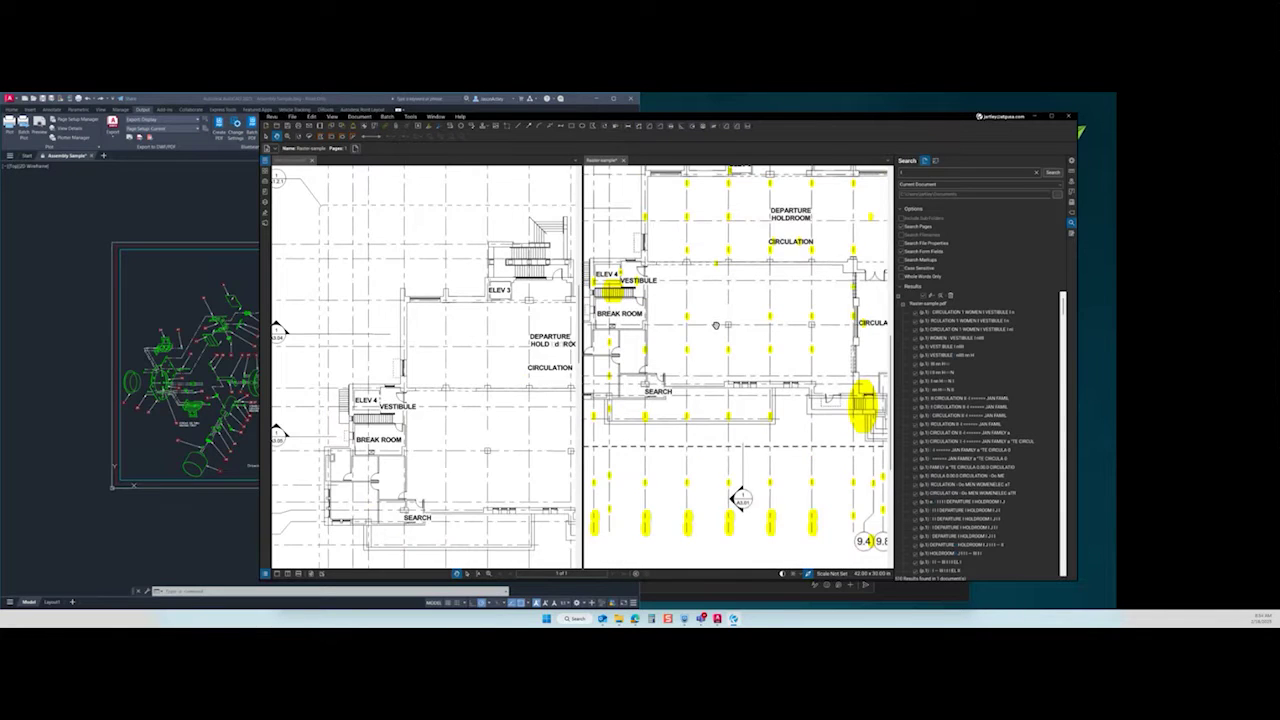
mouse_move(727, 462)
mouse_down()
mouse_move(756, 425)
mouse_move(679, 362)
mouse_up()
drag(838, 308, 662, 385)
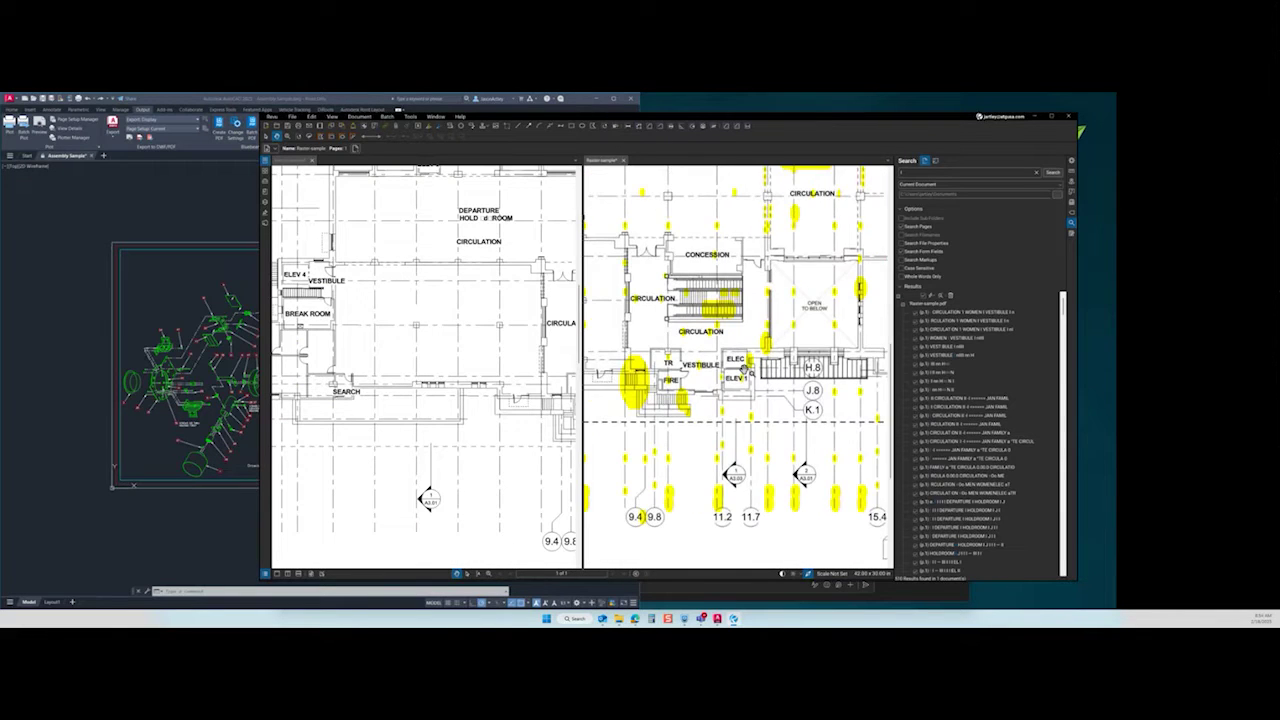
mouse_move(803, 302)
mouse_down()
mouse_move(727, 414)
mouse_move(790, 500)
mouse_up()
mouse_move(726, 345)
mouse_down()
mouse_move(792, 503)
mouse_move(824, 420)
mouse_up()
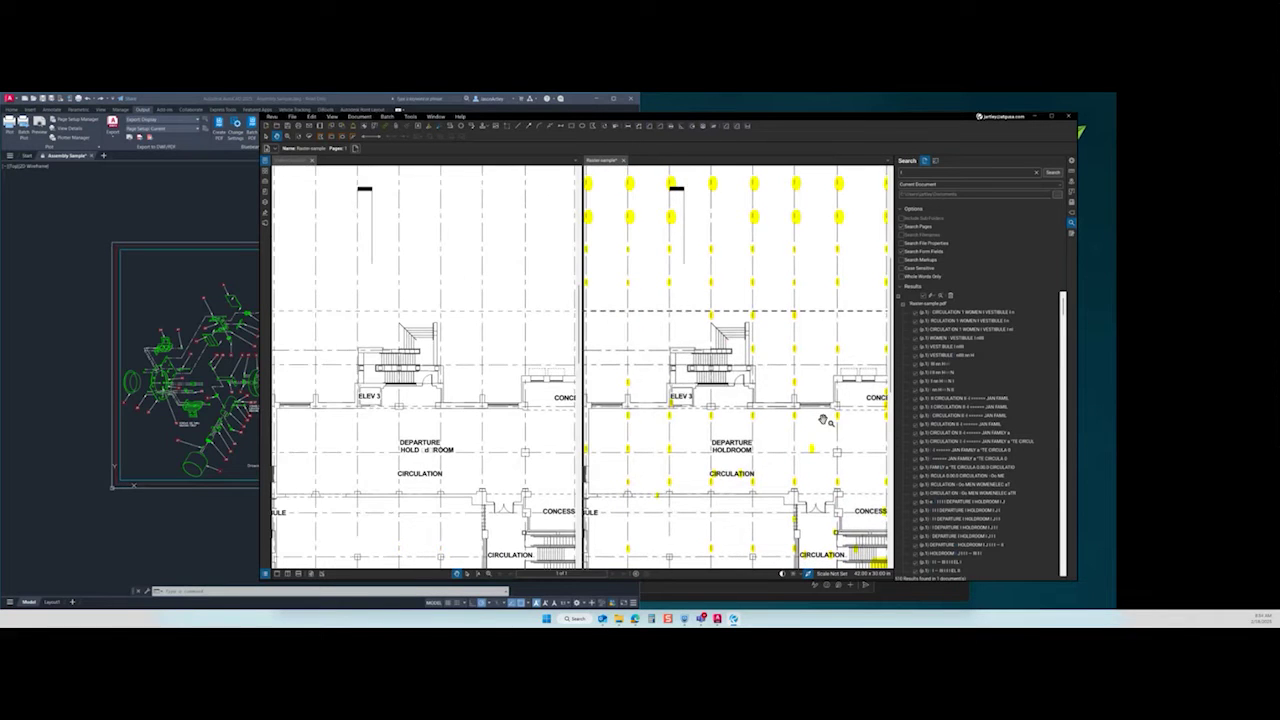
scroll(824, 420, down, 5)
drag(726, 403, 680, 358)
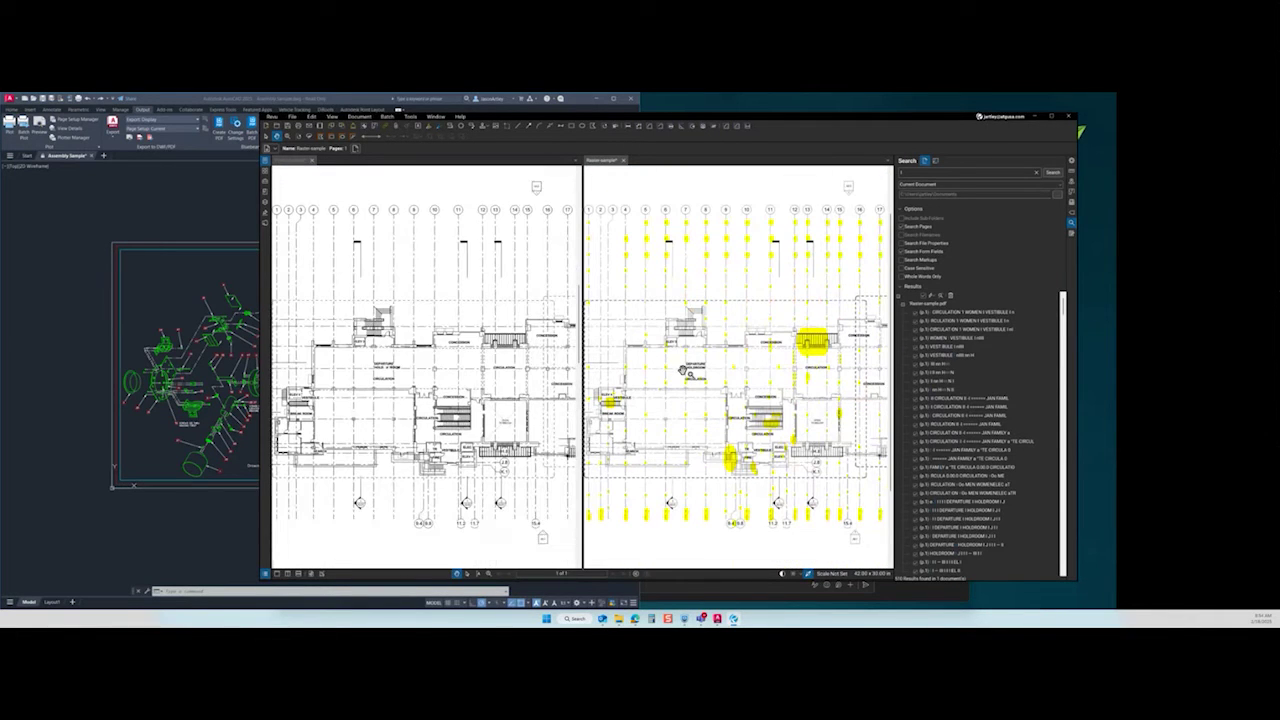
- Hide the search pane, slightly narrow the vector view and compare both samples around the OPEN TO BELOW area
click(1071, 222)
drag(826, 328, 867, 331)
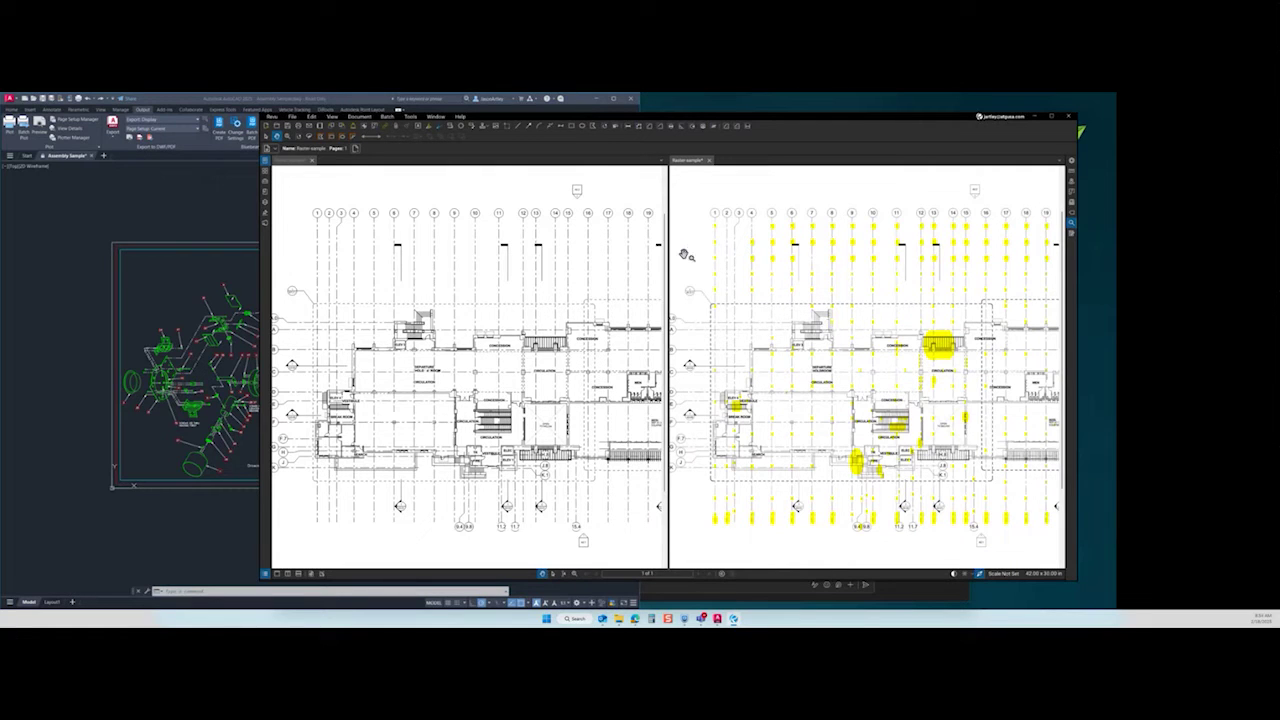
drag(668, 248, 646, 248)
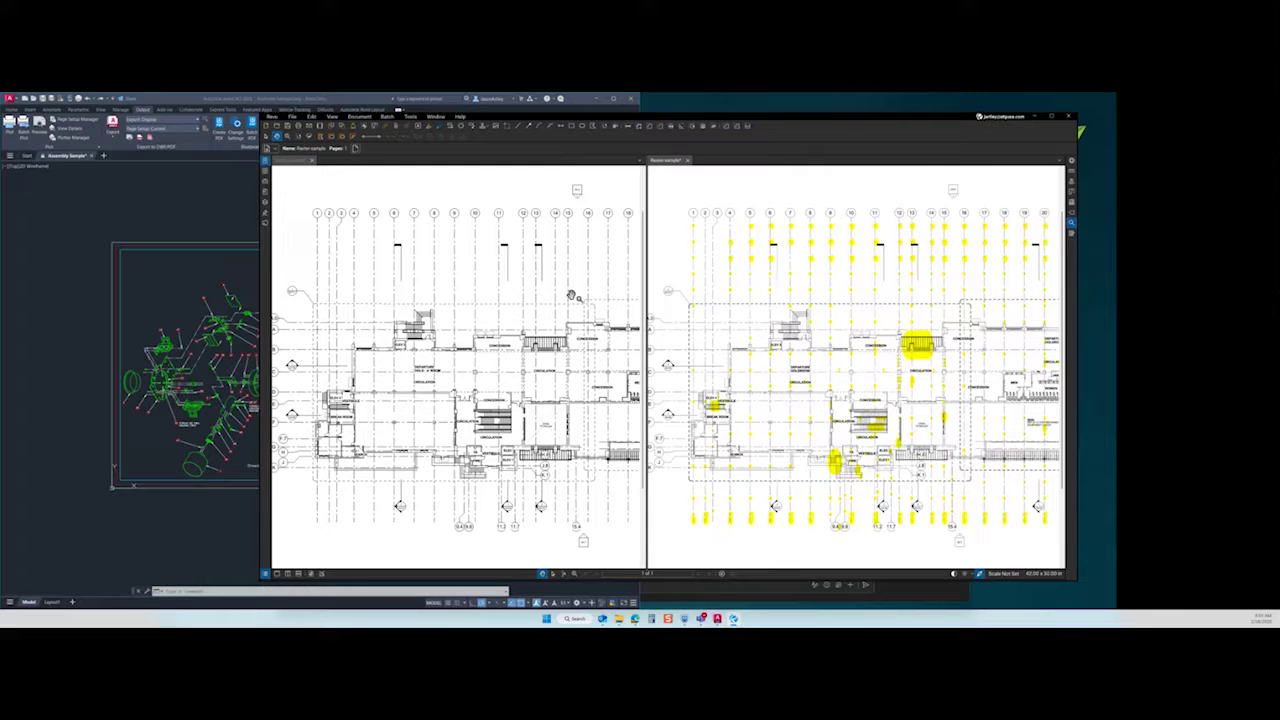
drag(575, 296, 559, 288)
scroll(576, 427, up, 3)
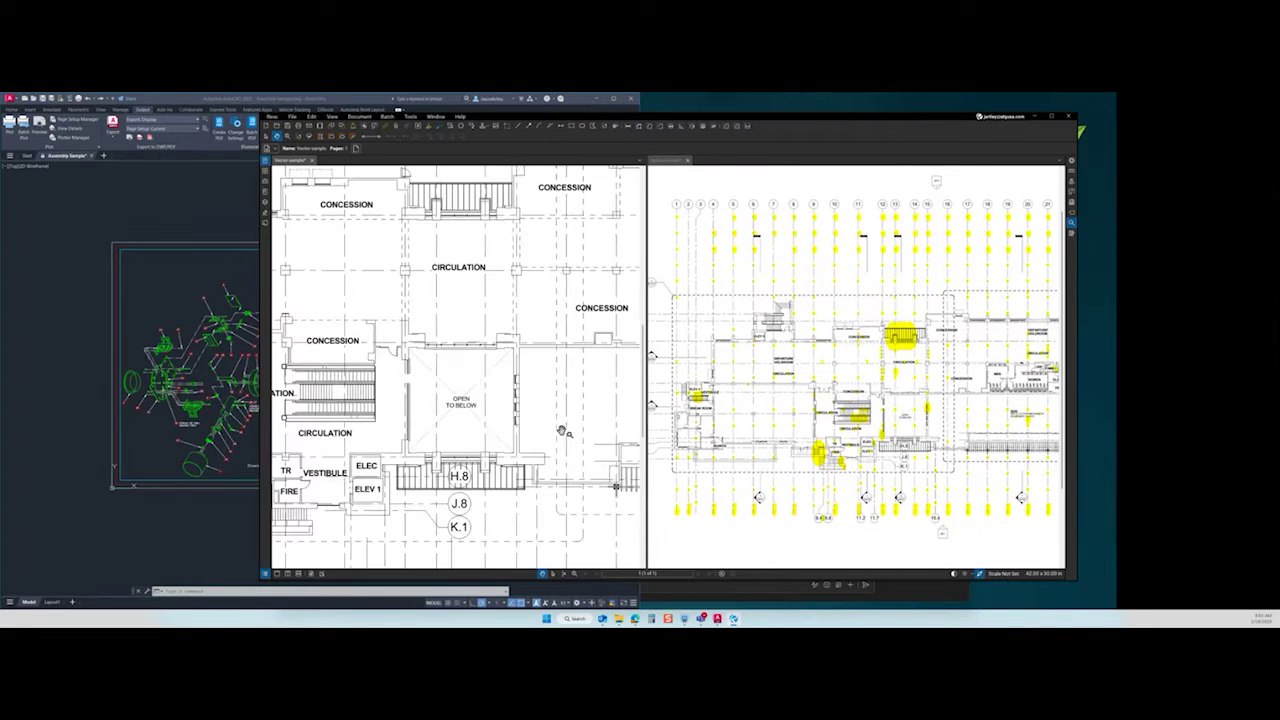
scroll(582, 428, up, 2)
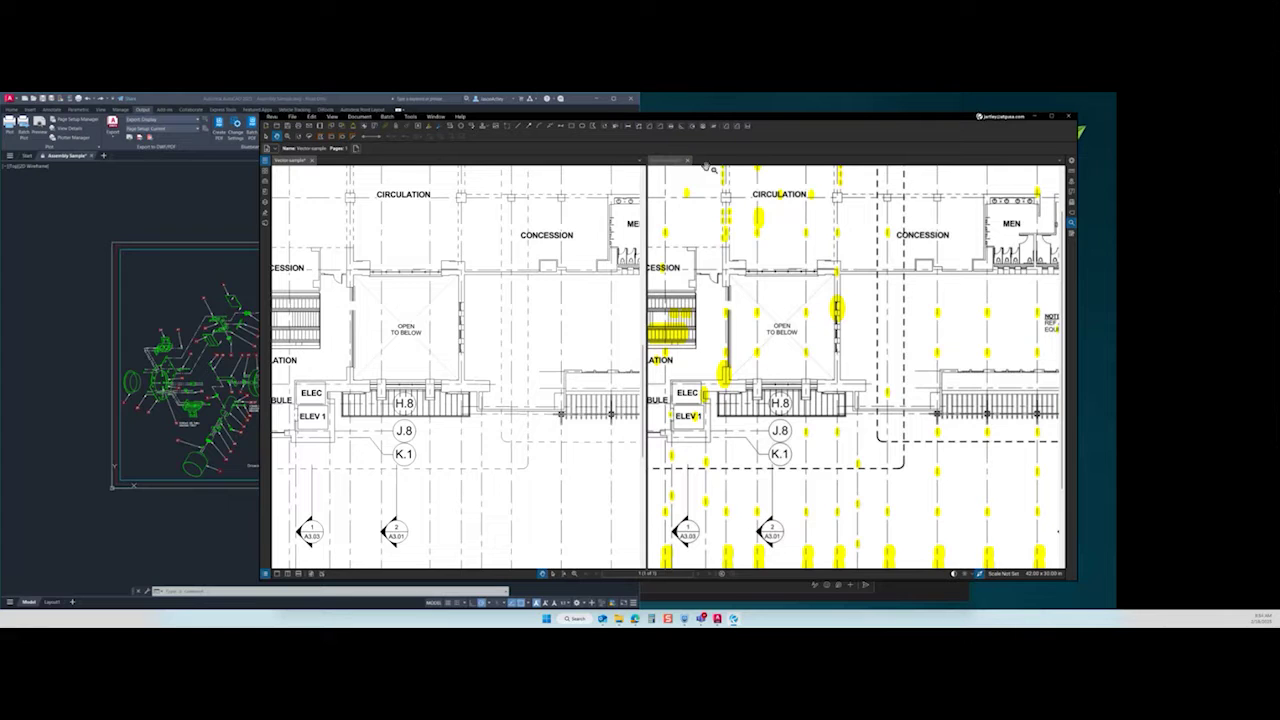
click(682, 107)
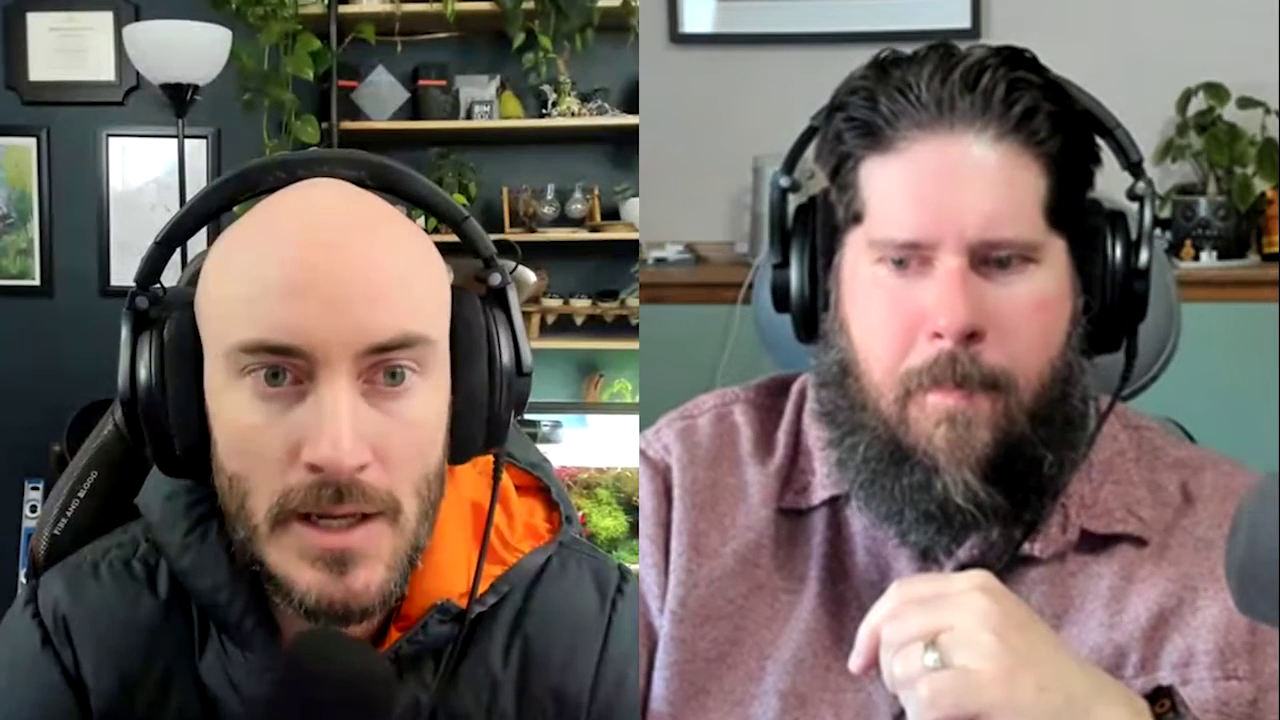
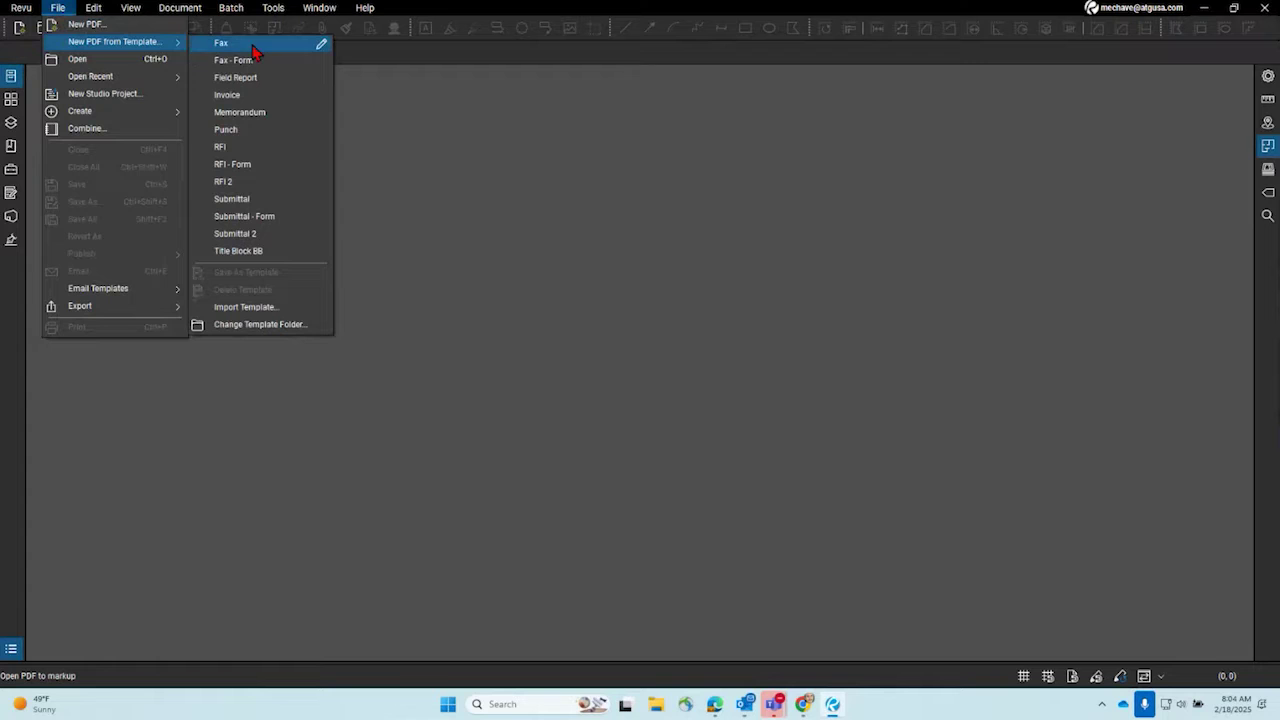
- Create a new PDF from the RFI - Form template and bring its Signature field into view
click(256, 170)
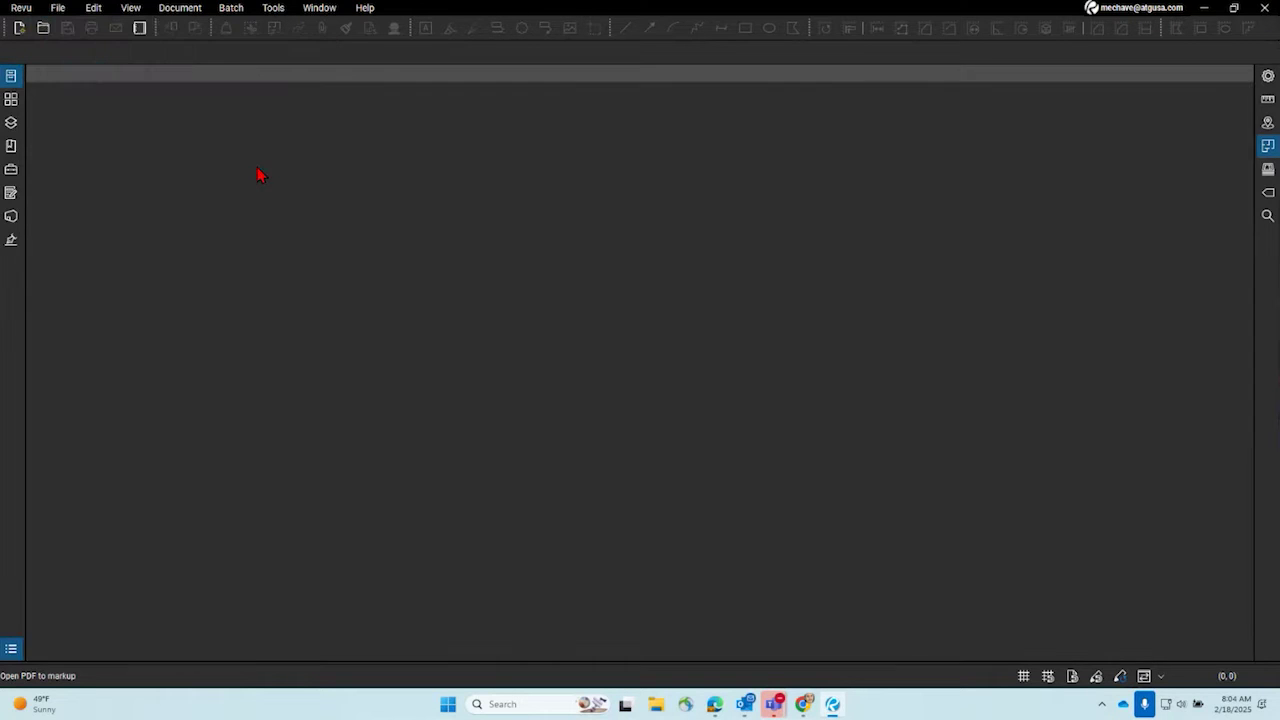
scroll(360, 283, down, 10)
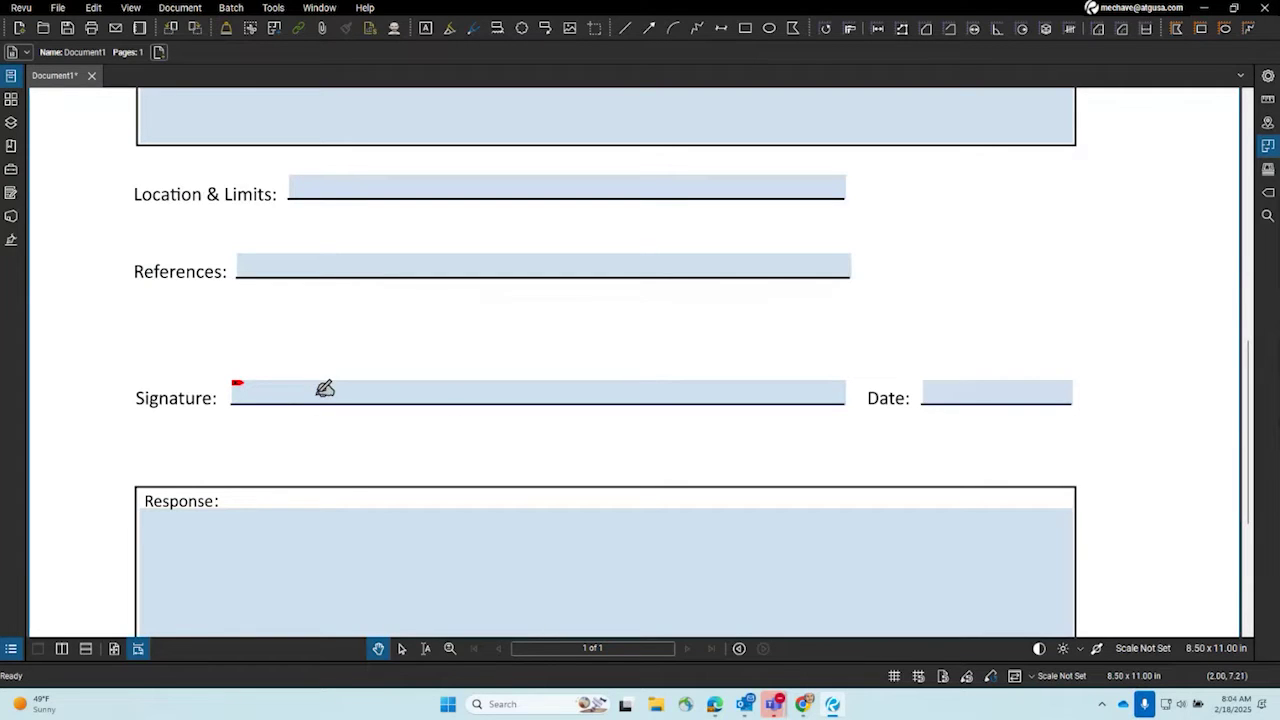
- Review the list of trusted identities for digital signatures and close it without changes
click(268, 8)
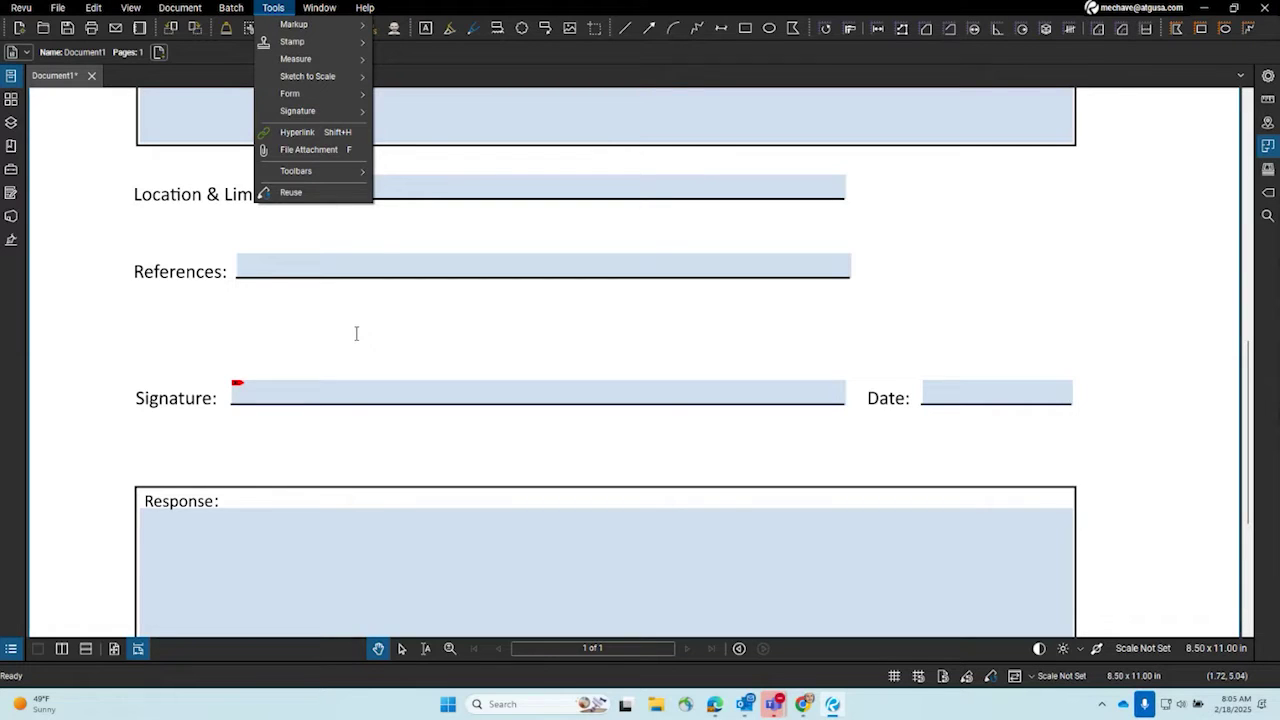
mouse_move(323, 117)
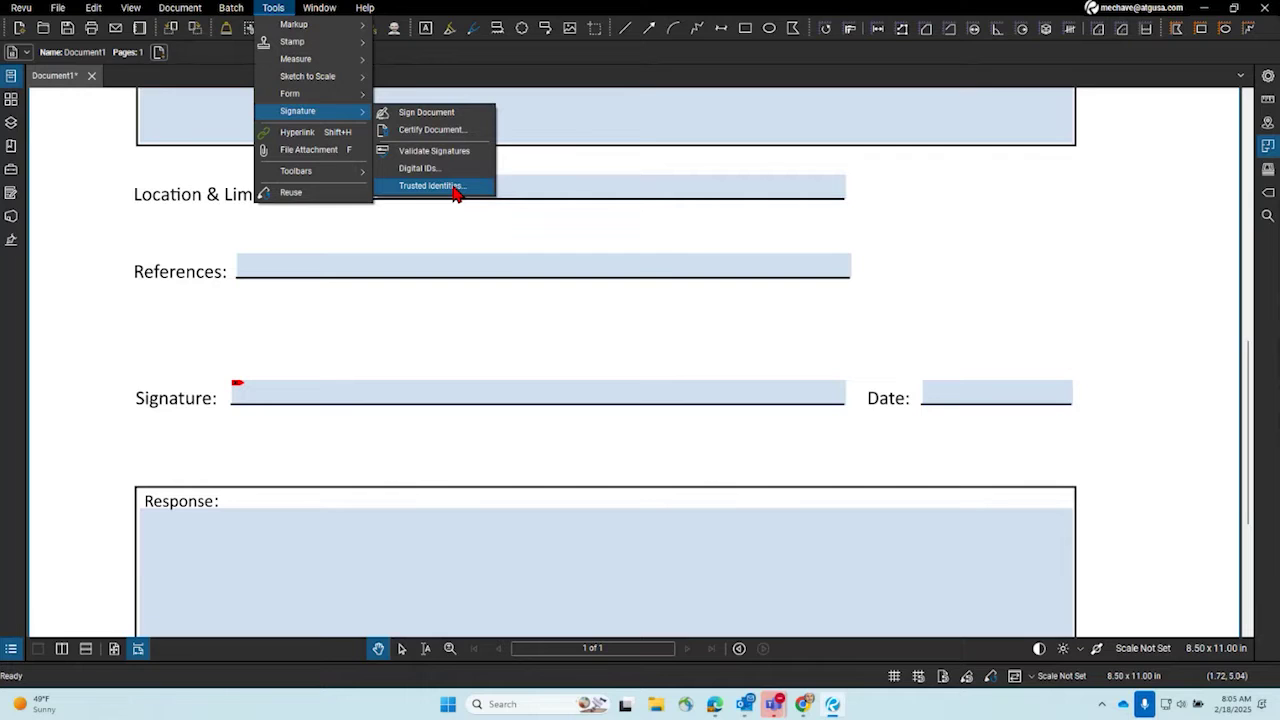
click(432, 186)
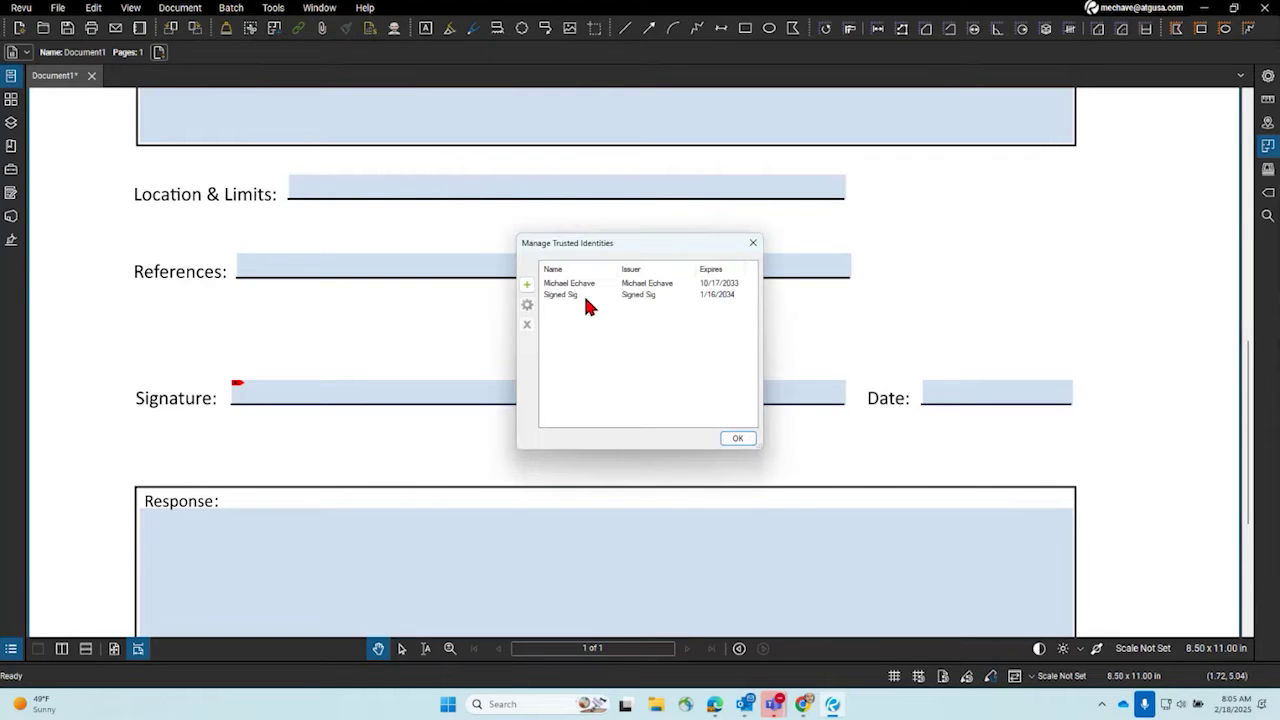
drag(558, 245, 407, 193)
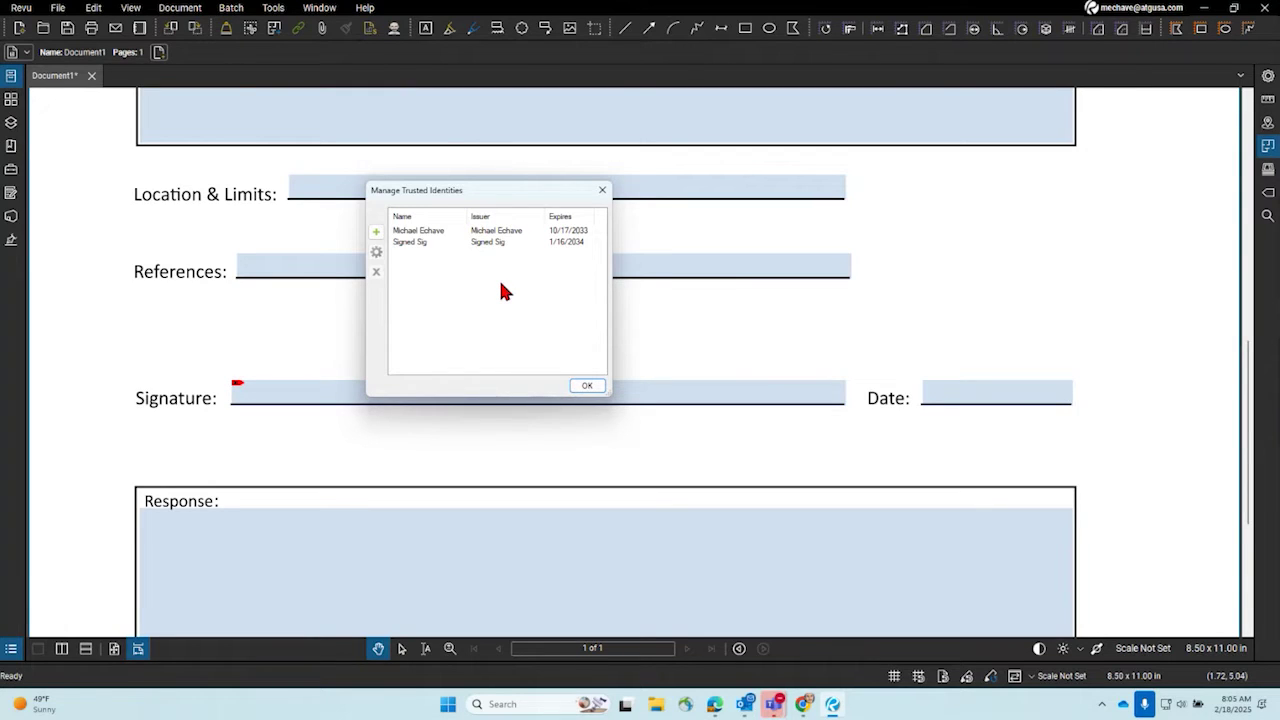
click(603, 195)
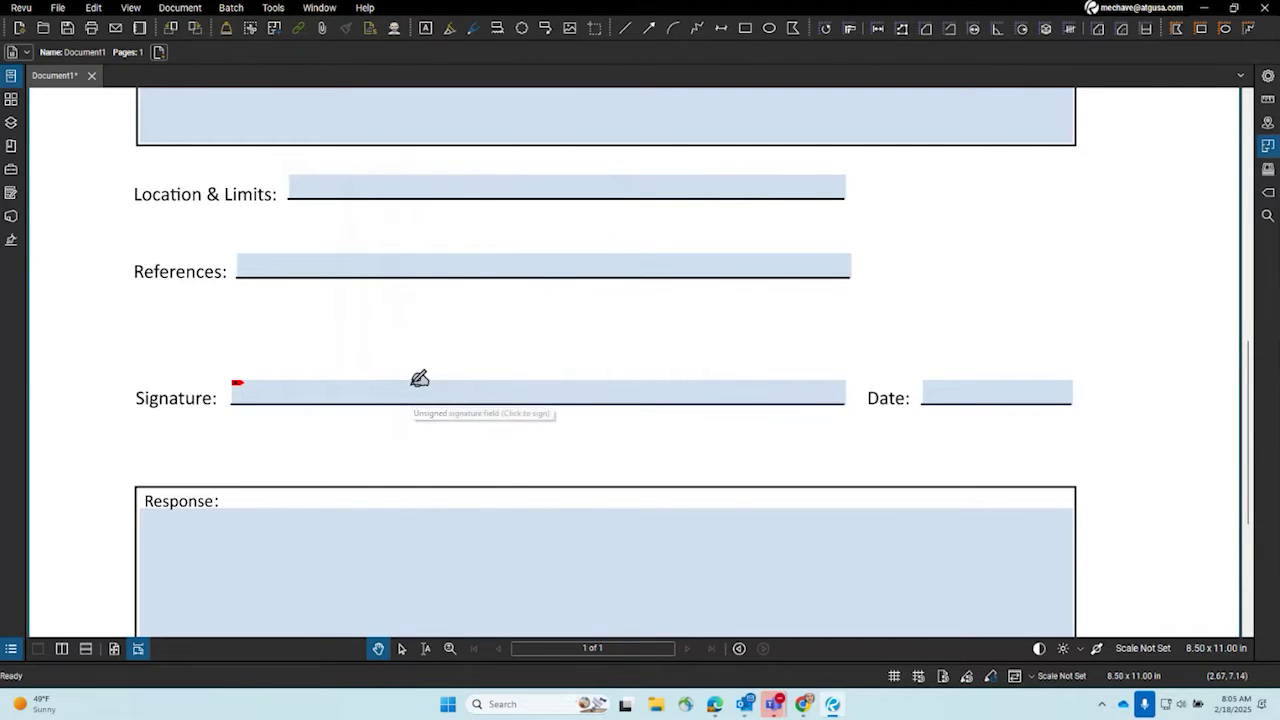
- Save the new RFI form to the Desktop as a PDF named MCR Sig
right_click(69, 79)
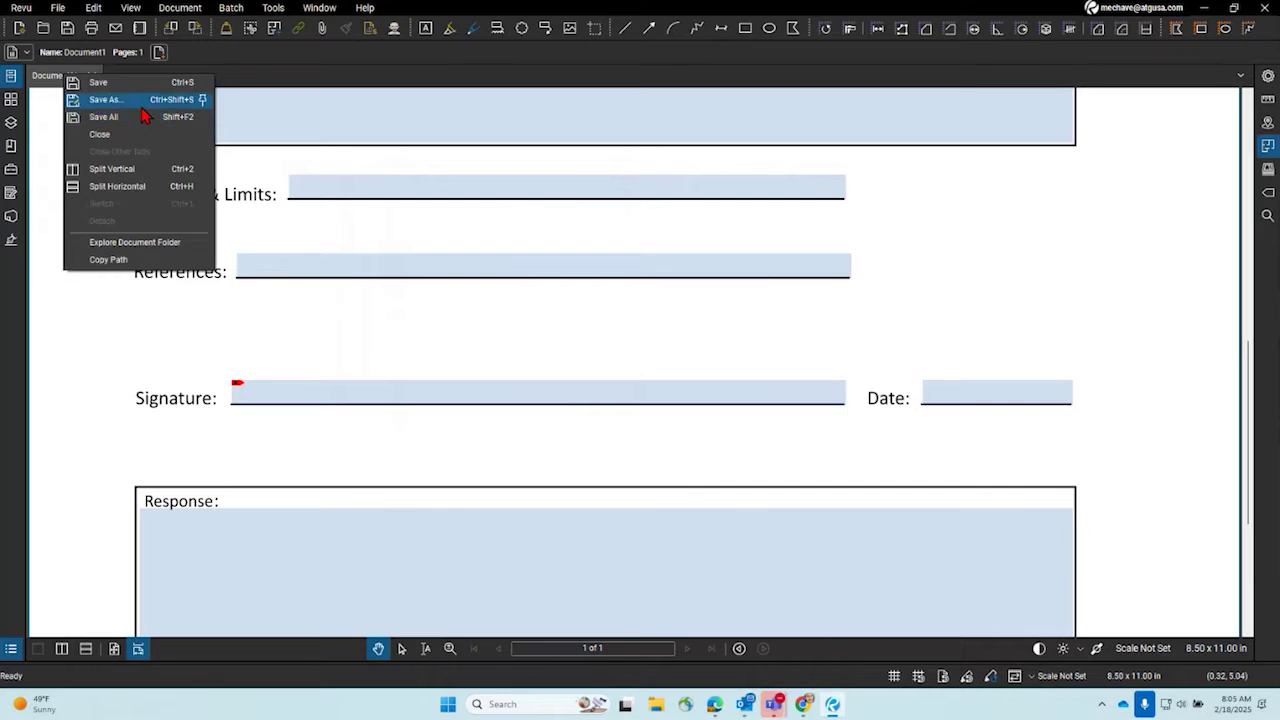
click(130, 100)
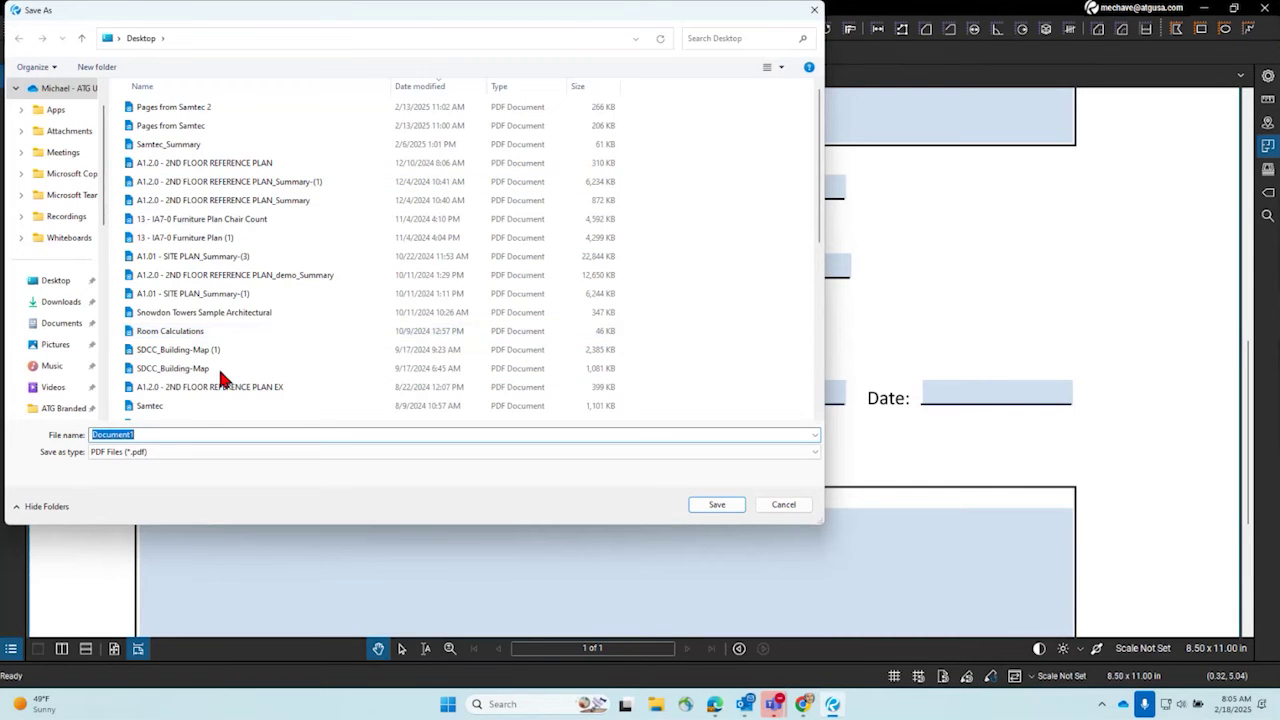
scroll(72, 360, down, 1)
scroll(60, 230, down, 3)
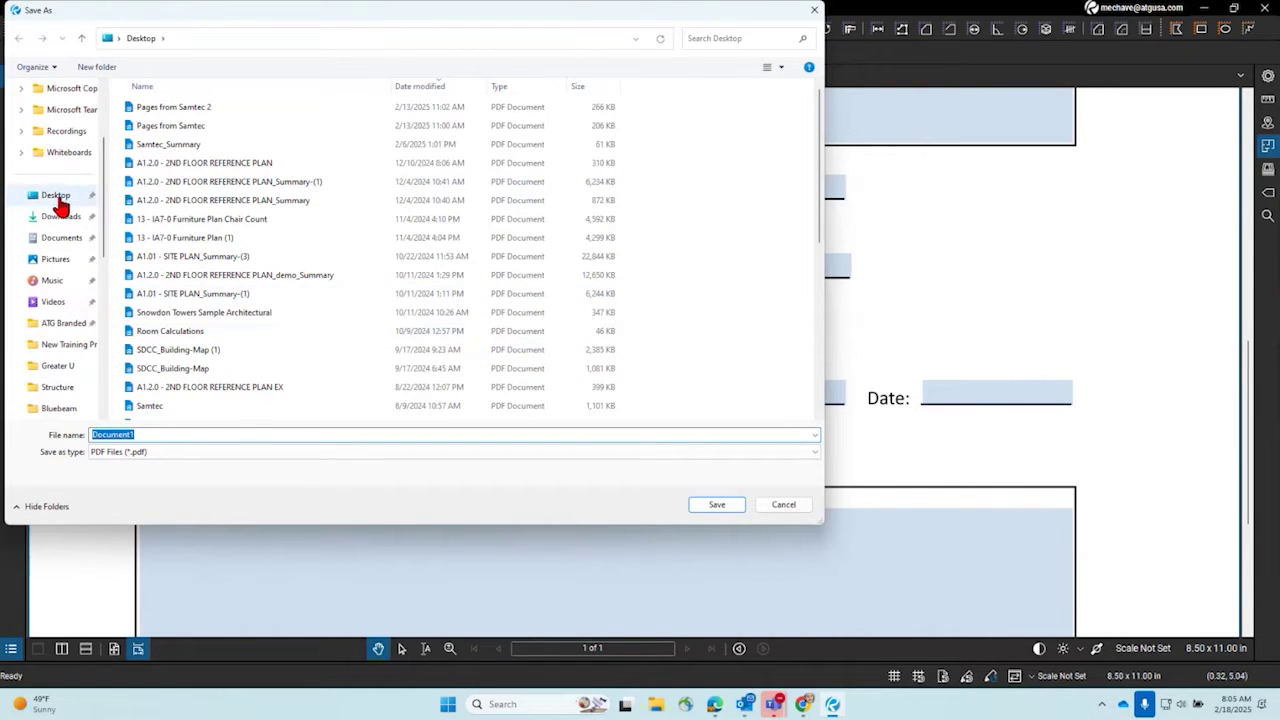
click(57, 197)
click(178, 434)
text(MCR)
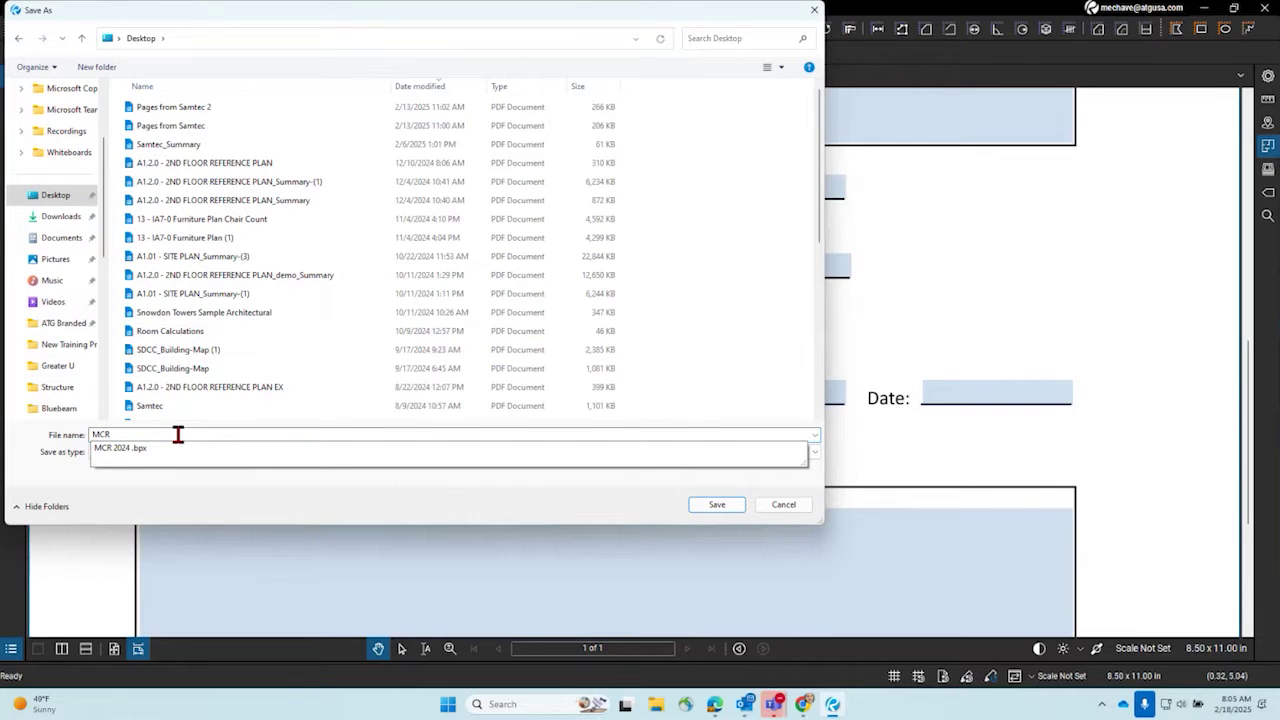
text( Sig)
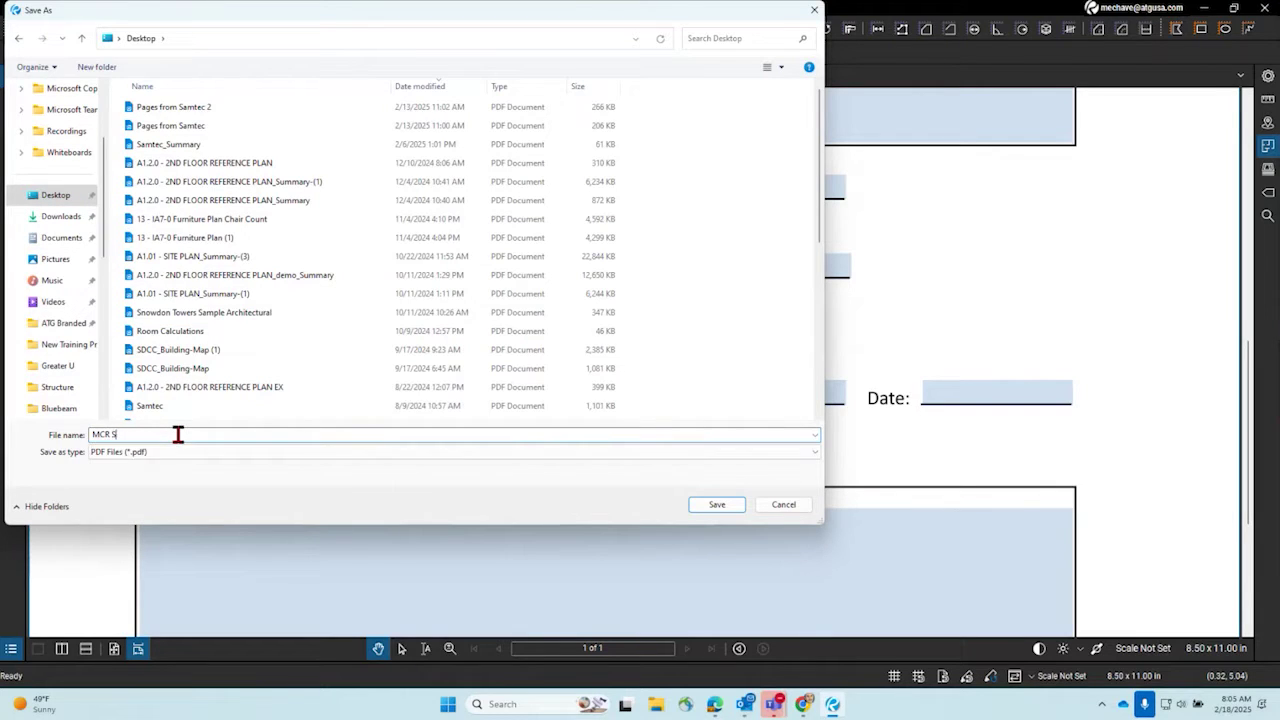
click(706, 508)
- Start signing the form's Signature field and log in to the digital ID with its password
click(294, 388)
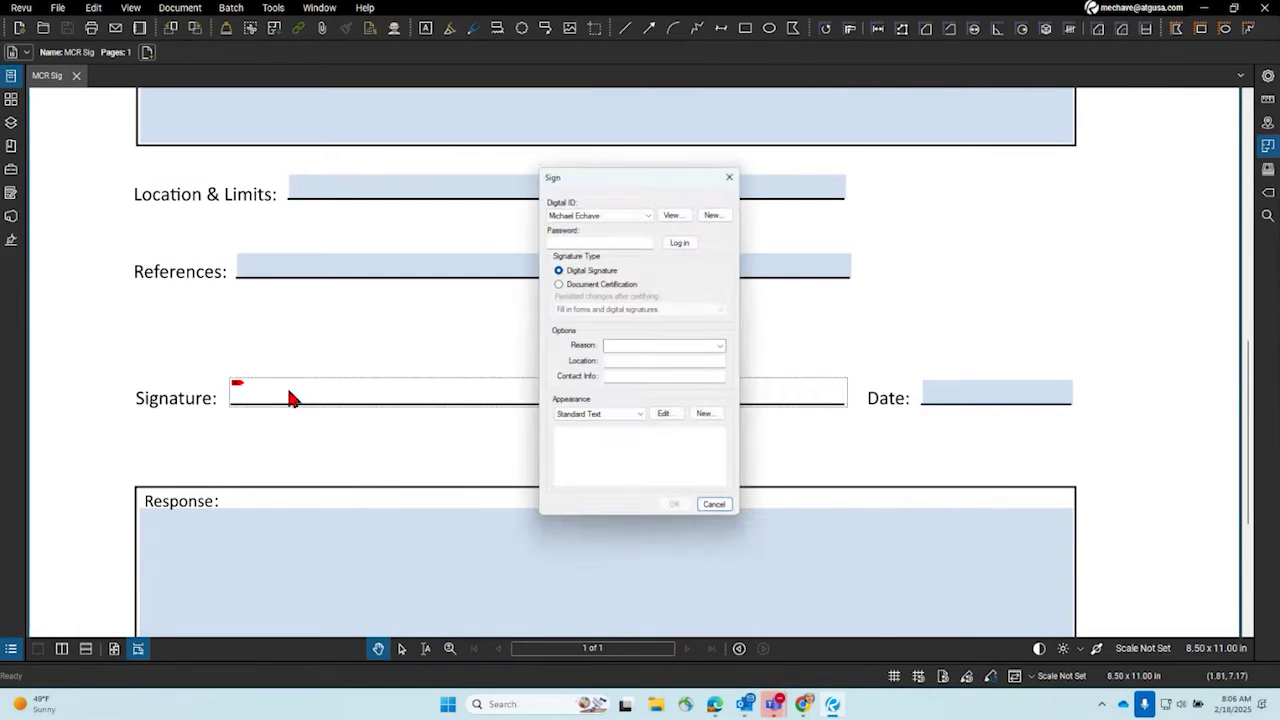
drag(583, 175, 363, 121)
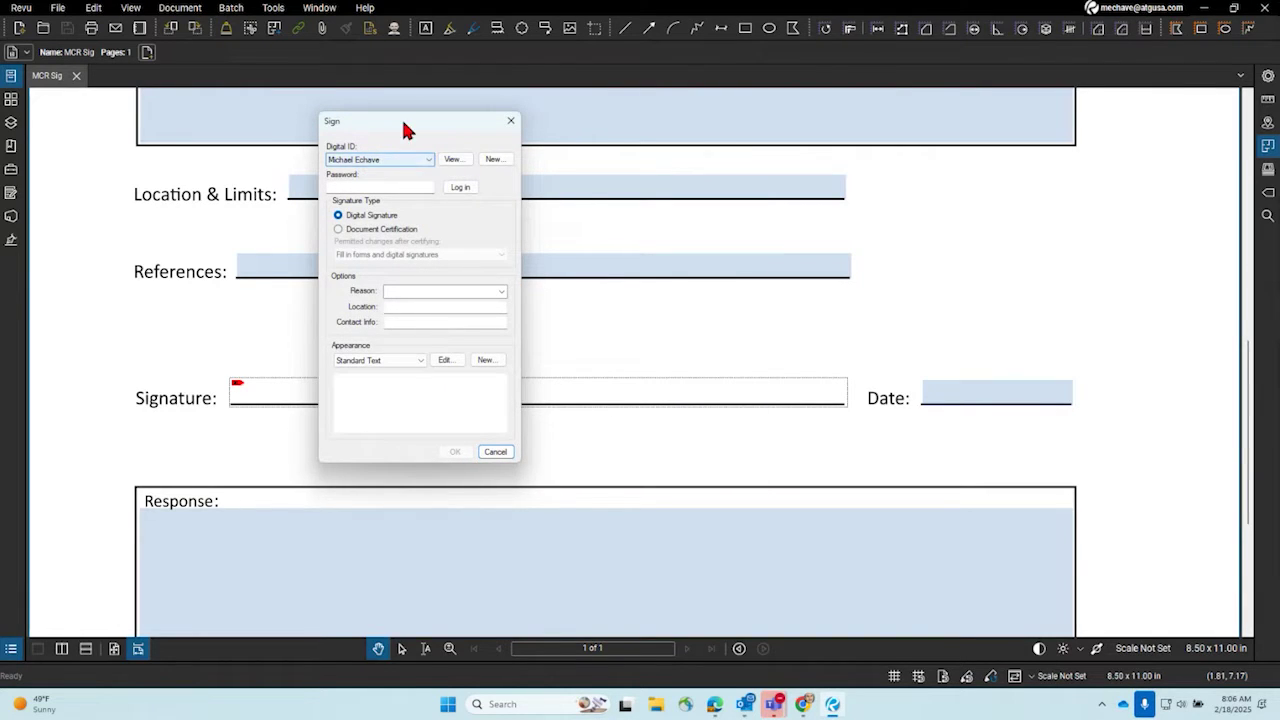
drag(356, 116, 459, 119)
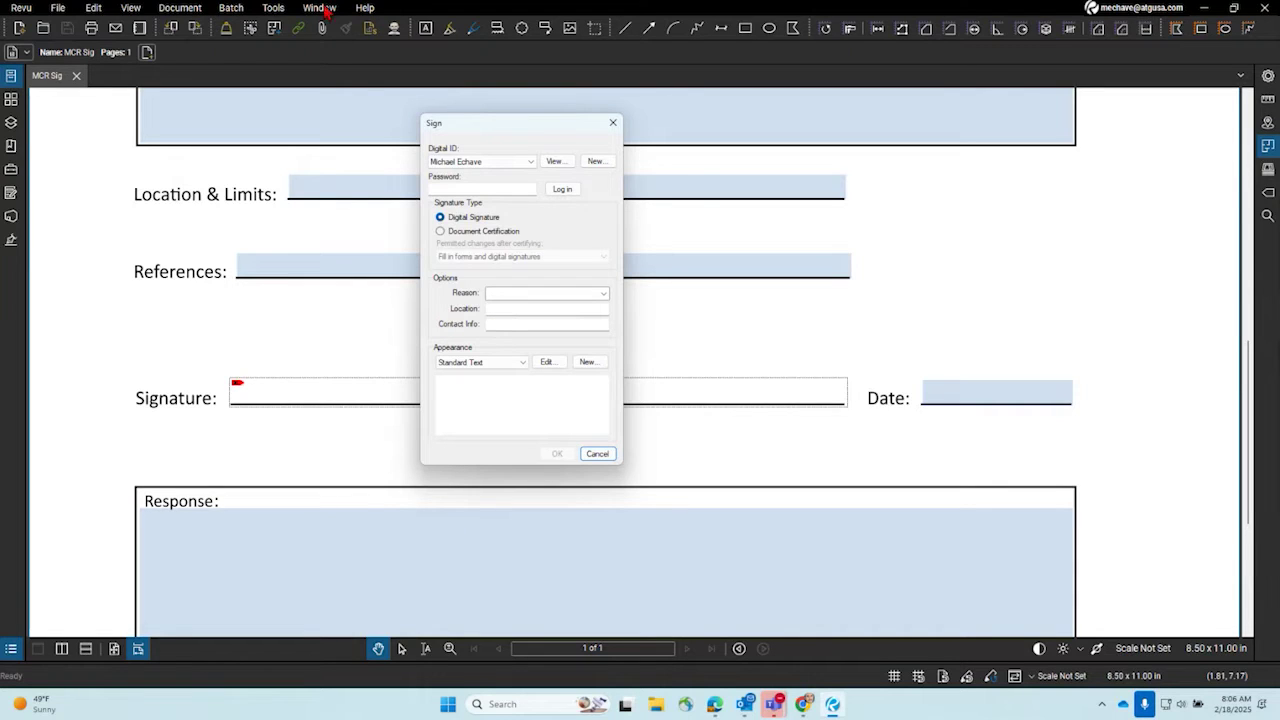
click(513, 189)
text(••••)
key(Return)
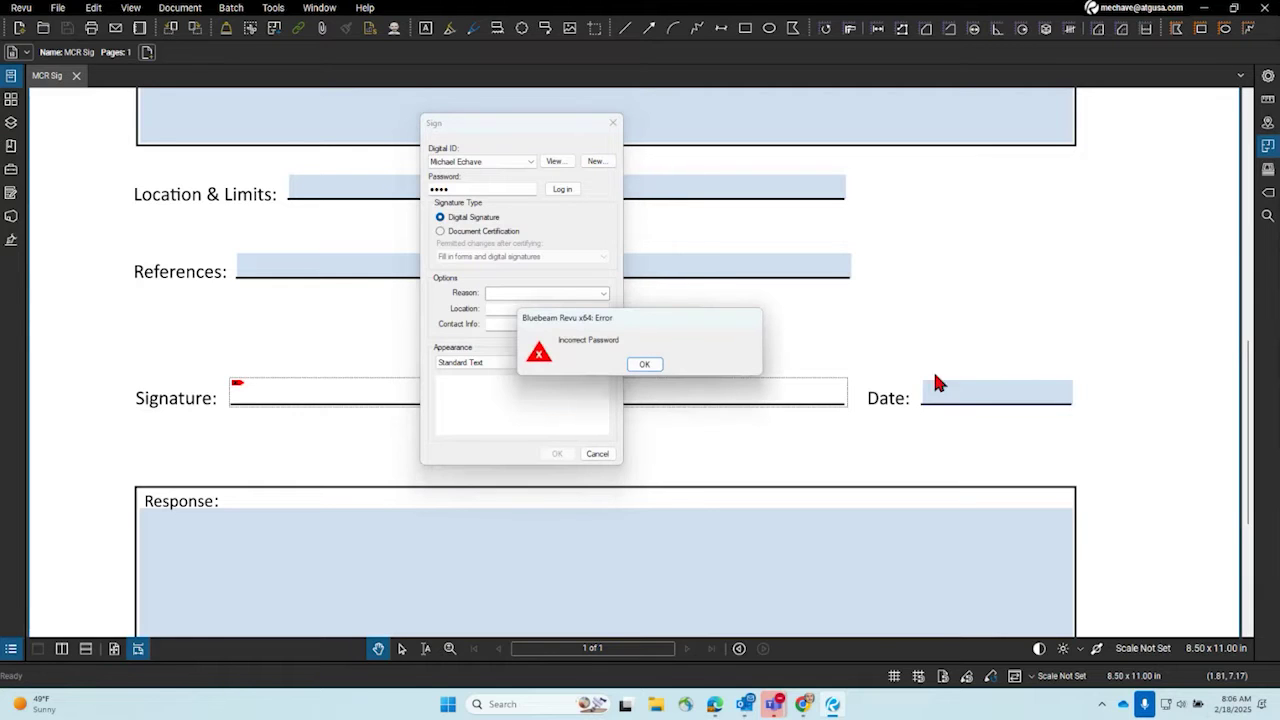
click(644, 364)
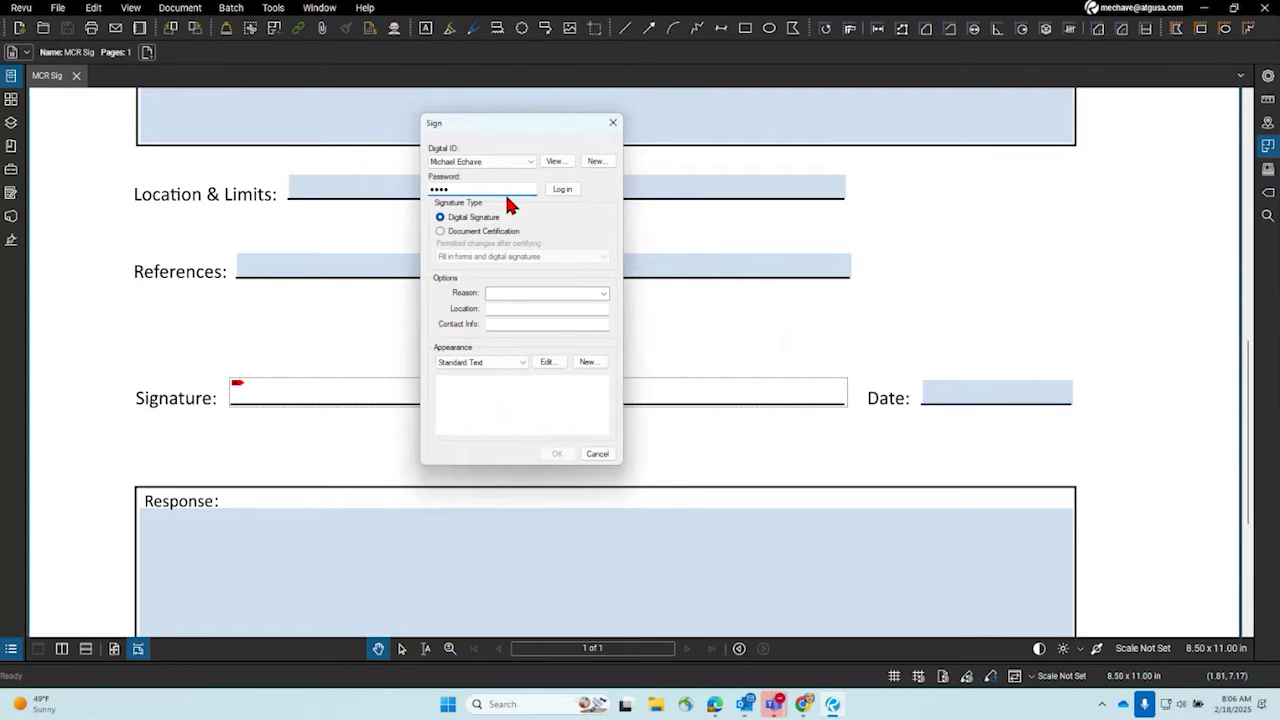
text(•••••)
key(Return)
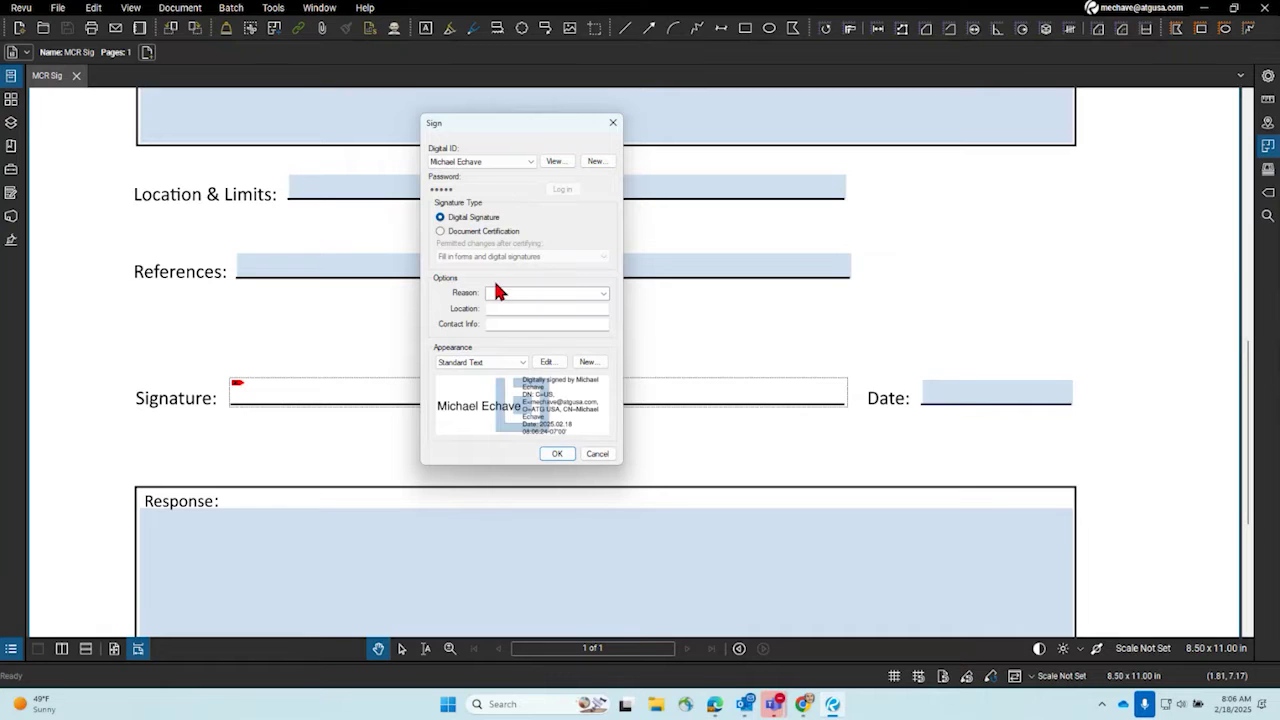
- Apply the digital signature with the Standard Text appearance and save the signed form over MCR Sig on the Desktop
click(558, 454)
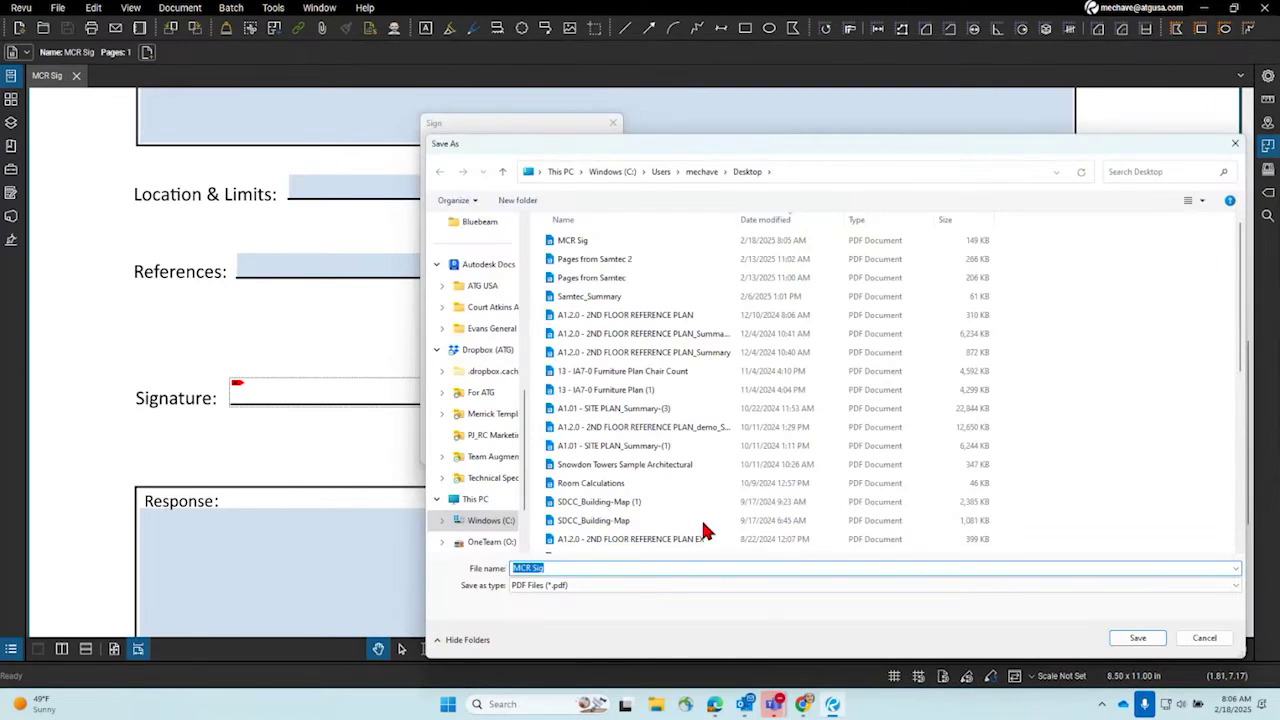
drag(618, 150, 335, 101)
click(852, 590)
click(668, 350)
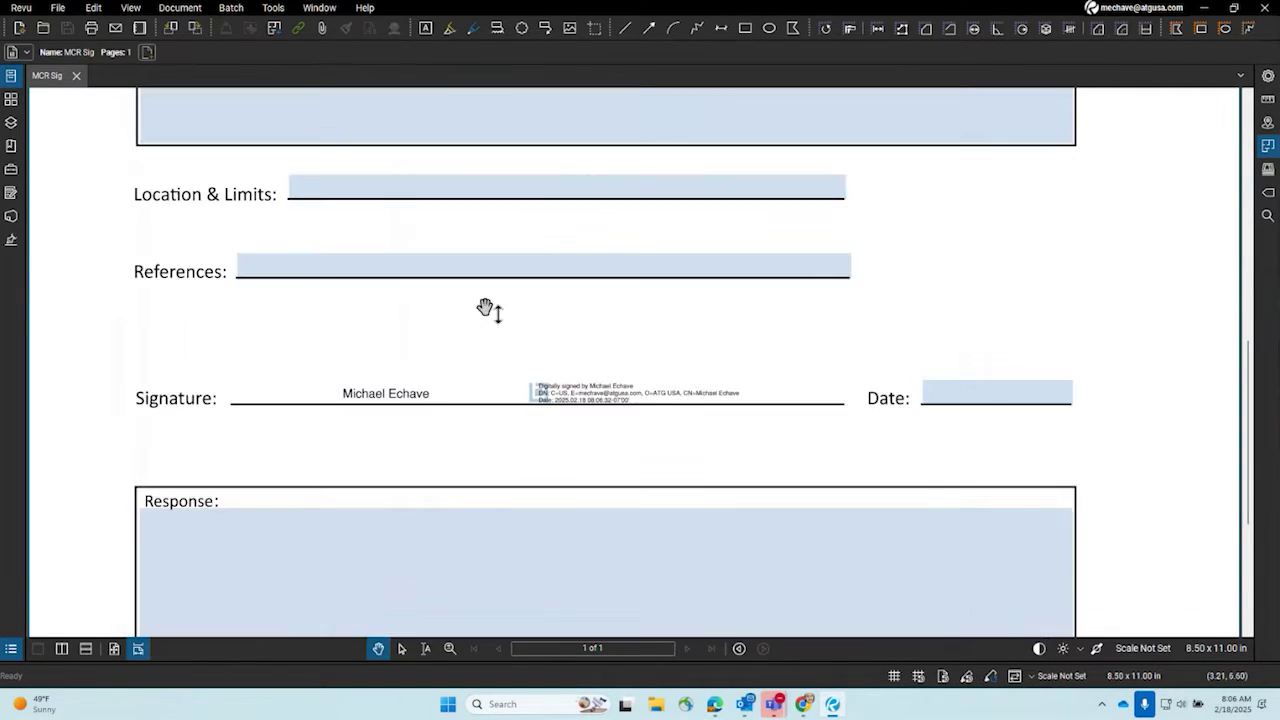
- Expand the details of the Rev.1 signature in the document's signature list and validate the document's signatures
click(11, 240)
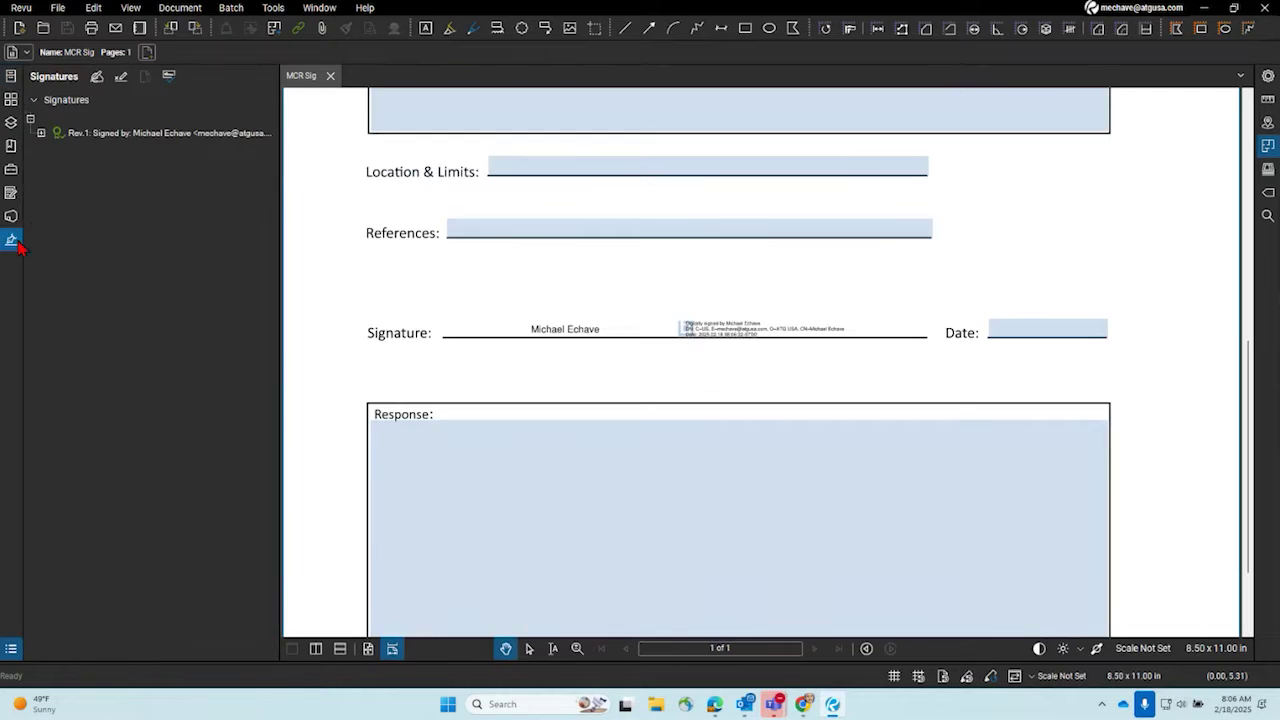
click(41, 133)
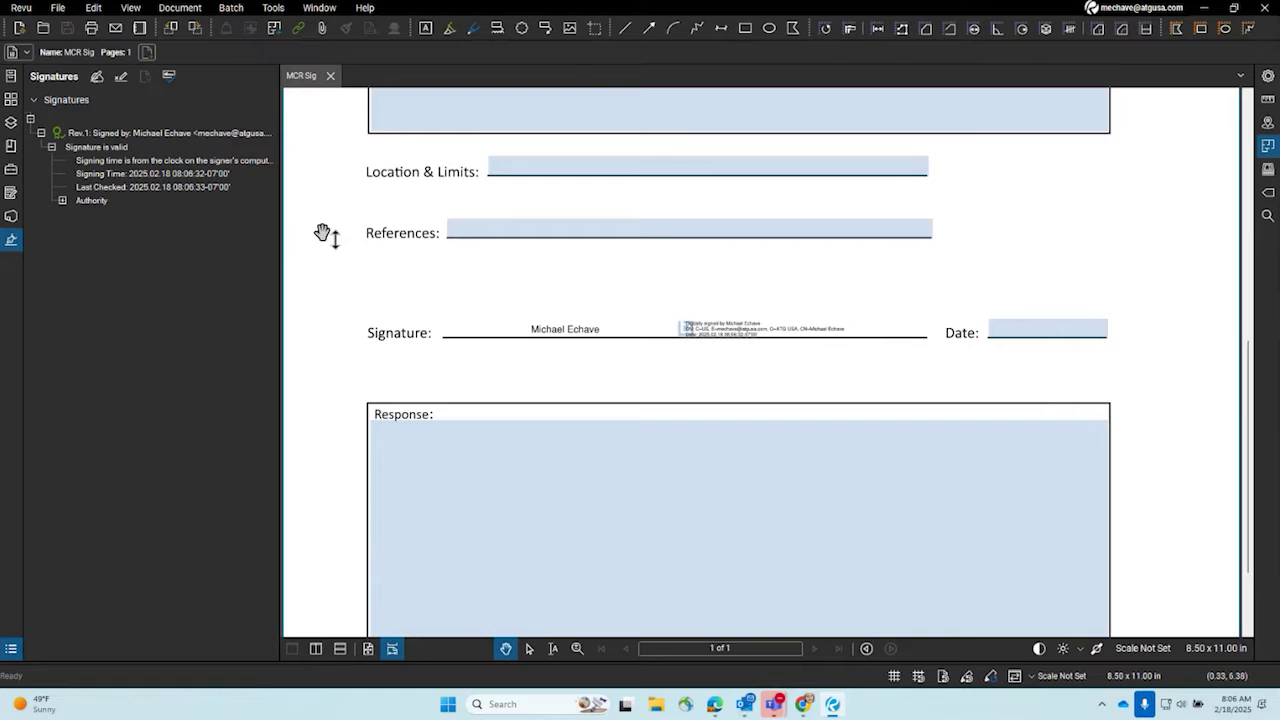
click(274, 8)
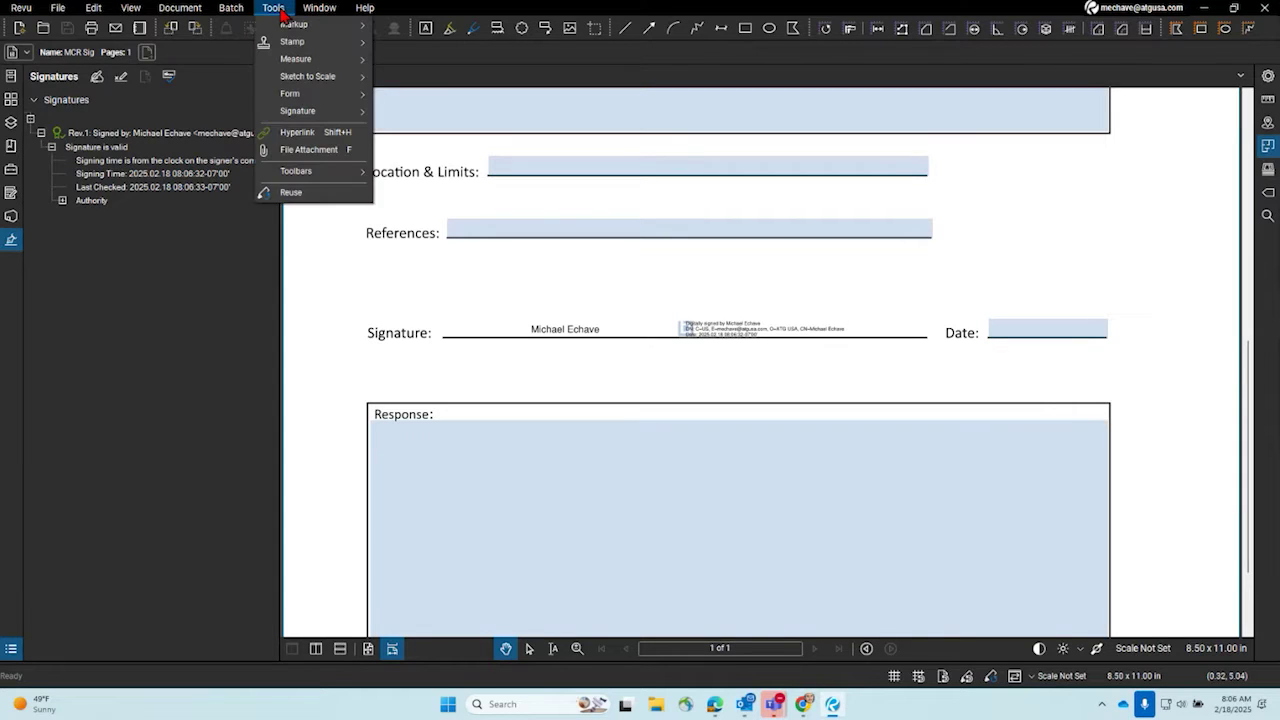
mouse_move(232, 10)
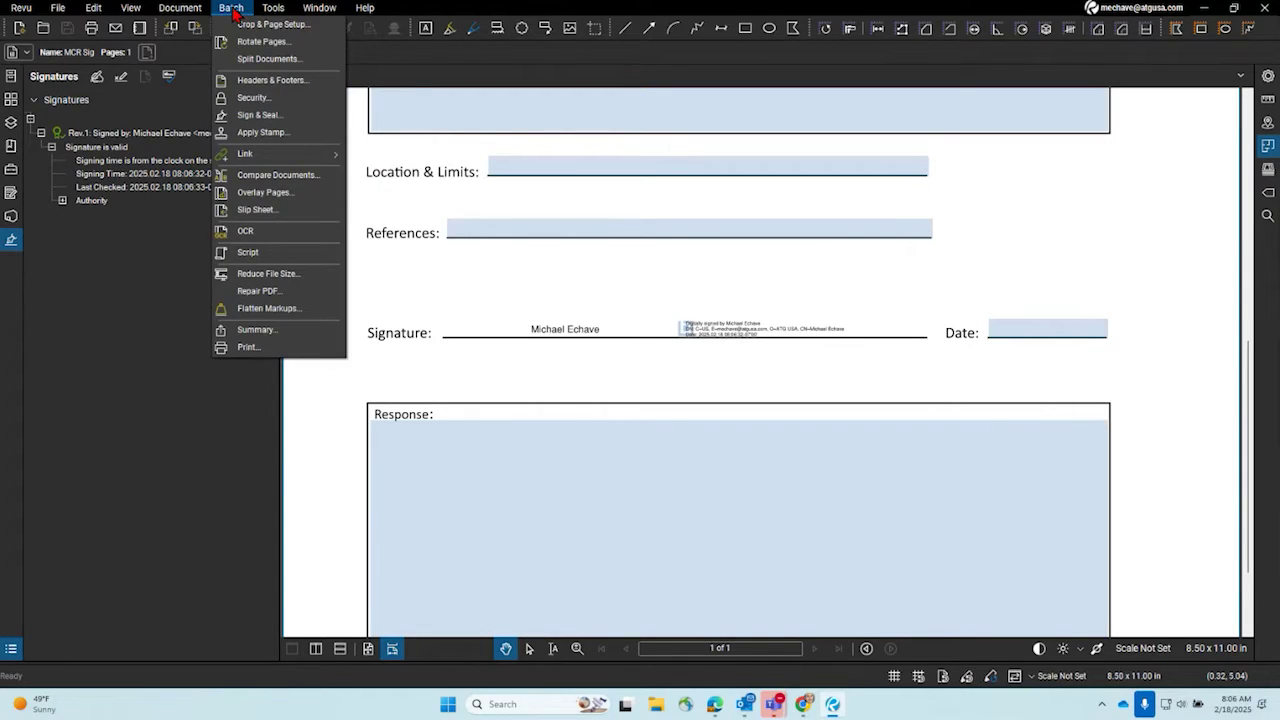
mouse_move(276, 10)
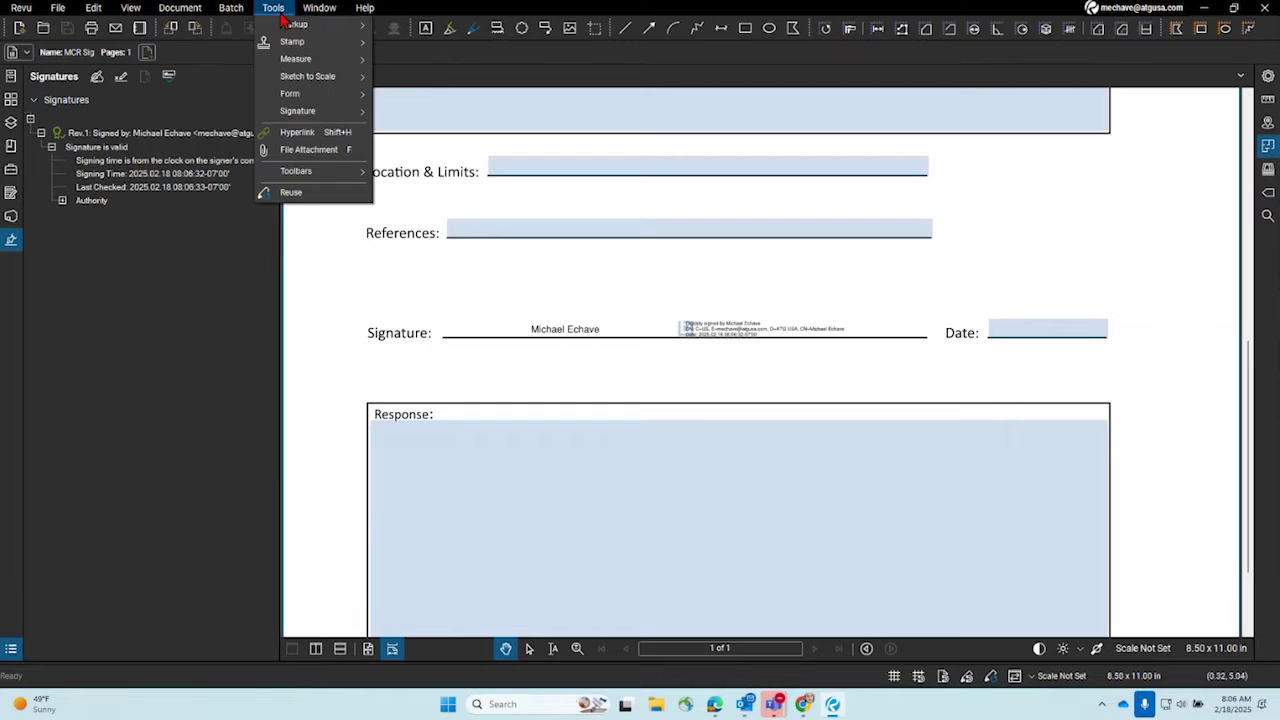
mouse_move(314, 111)
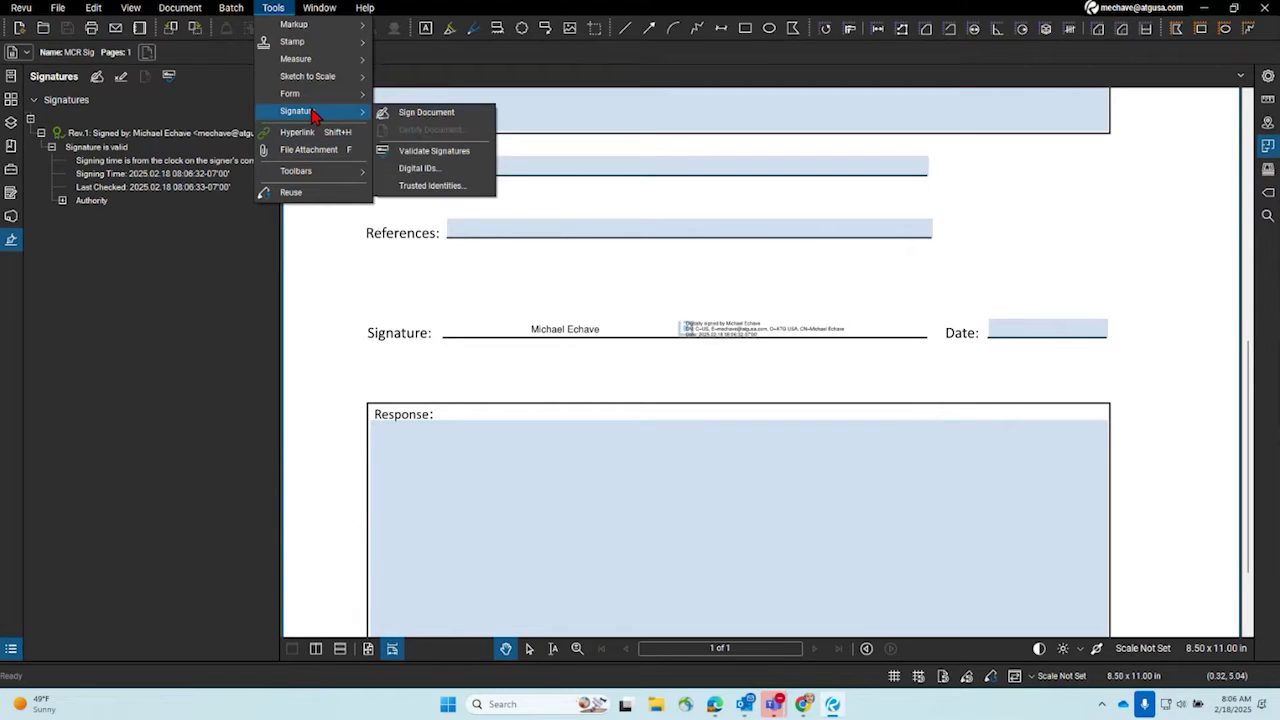
click(449, 160)
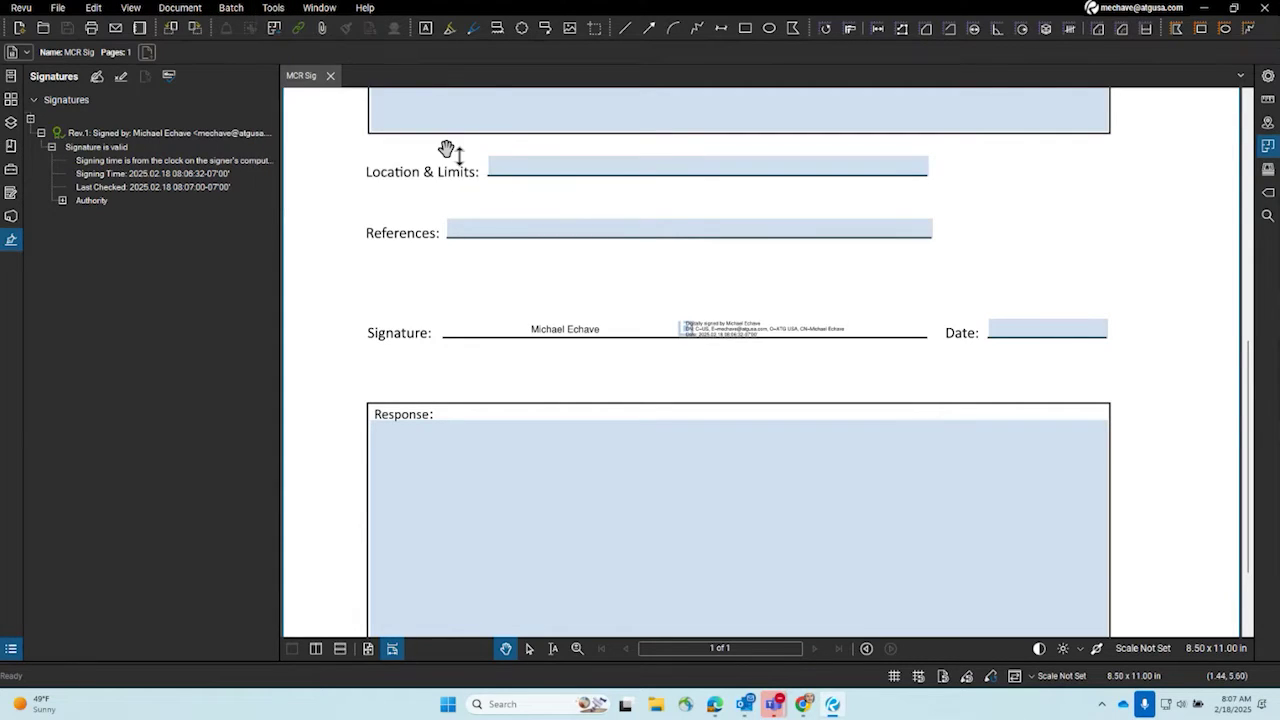
click(203, 99)
- Review the digital IDs, comparing the identity details of the two Windows Certificate Store entries, and close the list without changes
click(285, 12)
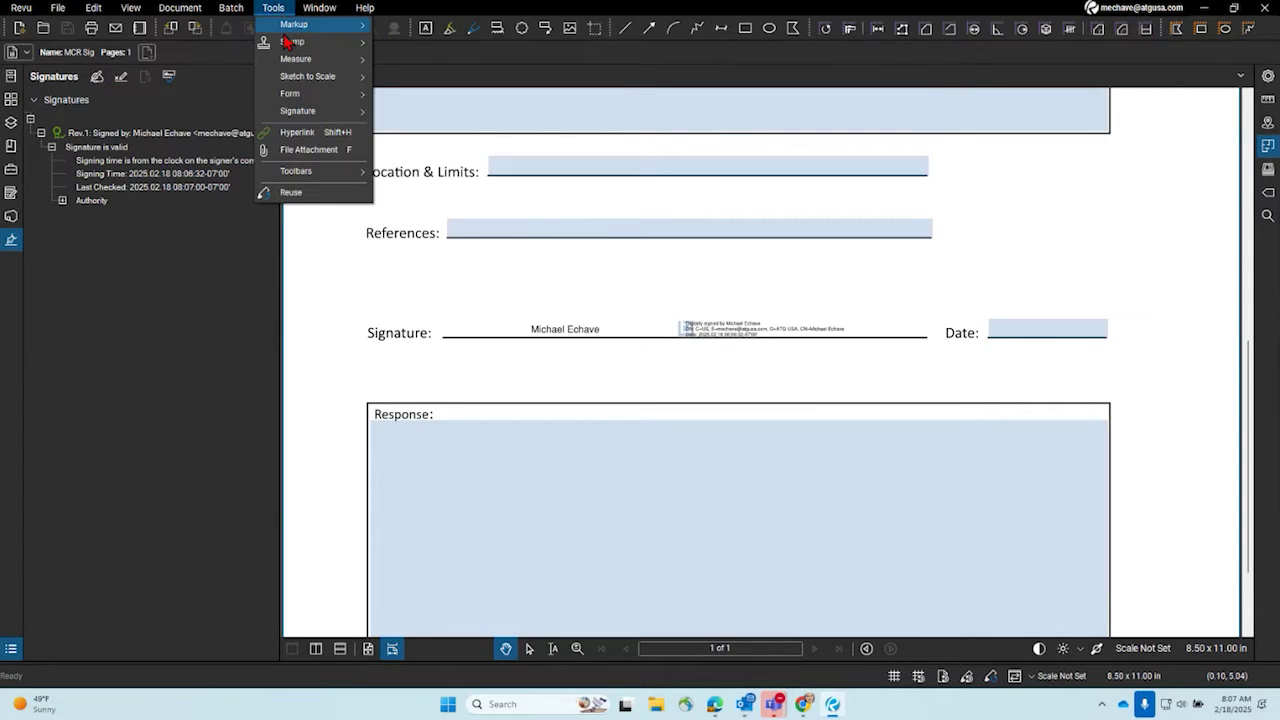
mouse_move(316, 114)
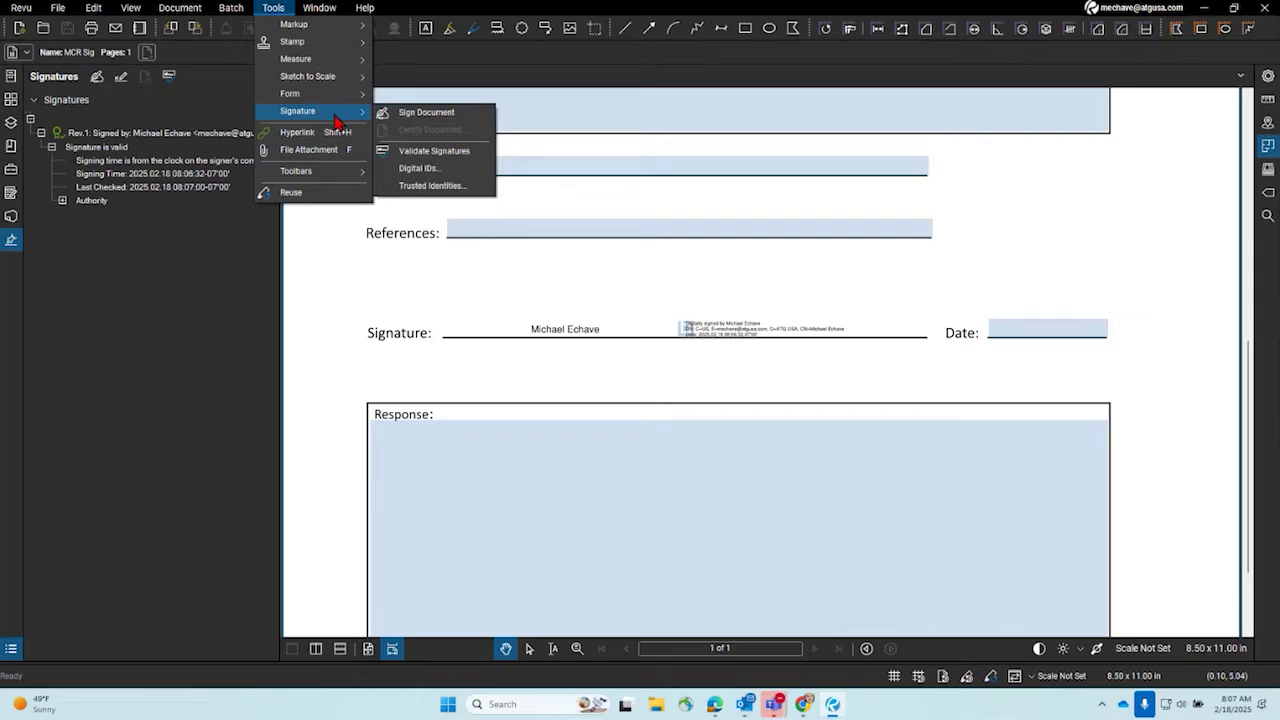
click(420, 168)
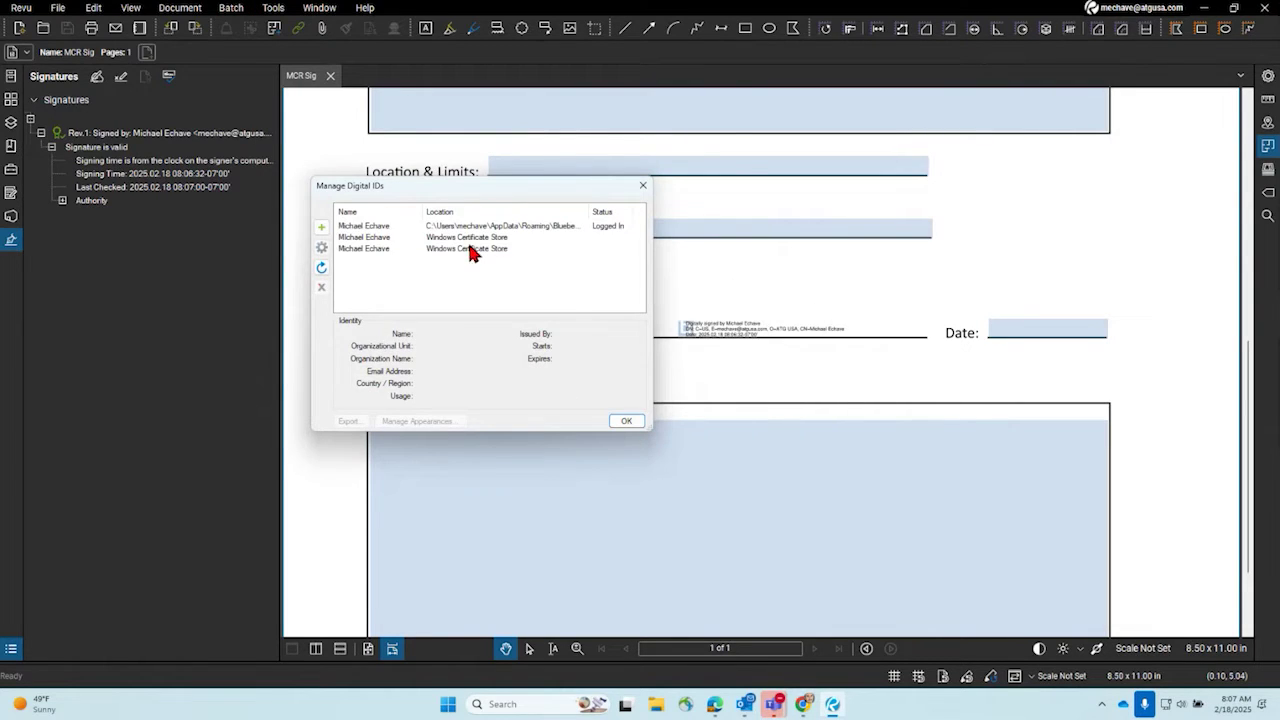
click(477, 240)
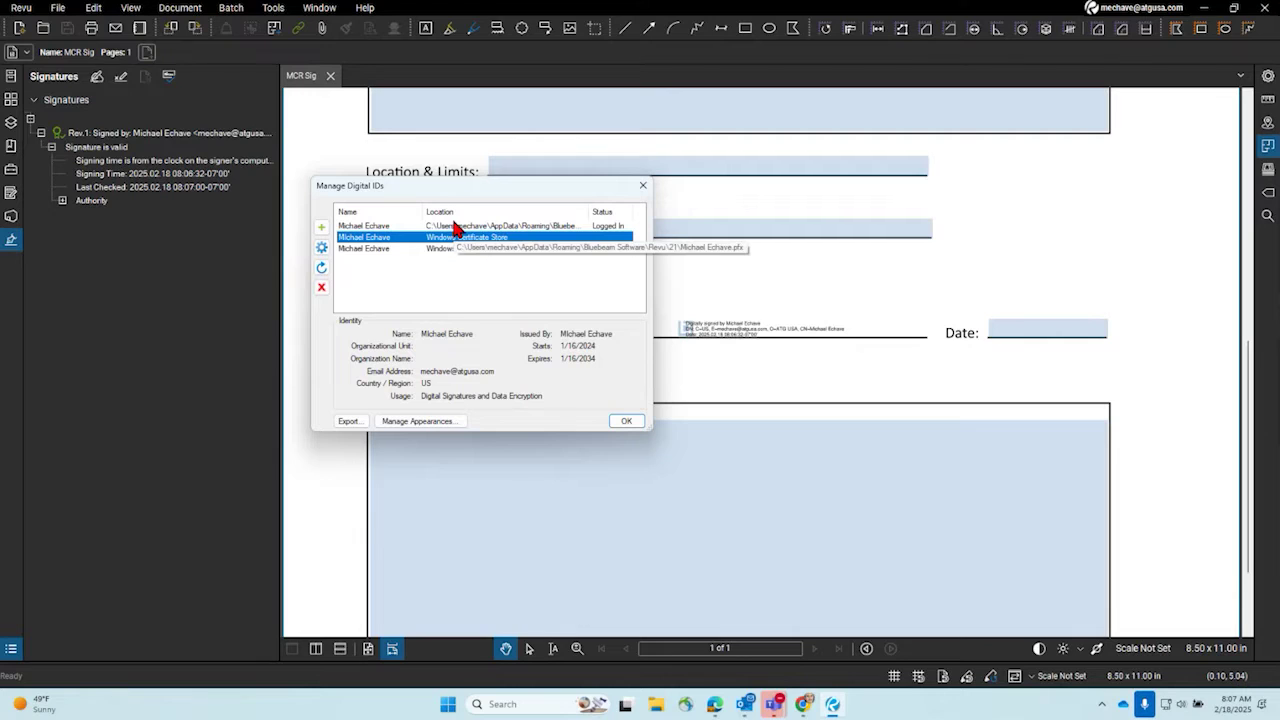
click(377, 280)
click(447, 240)
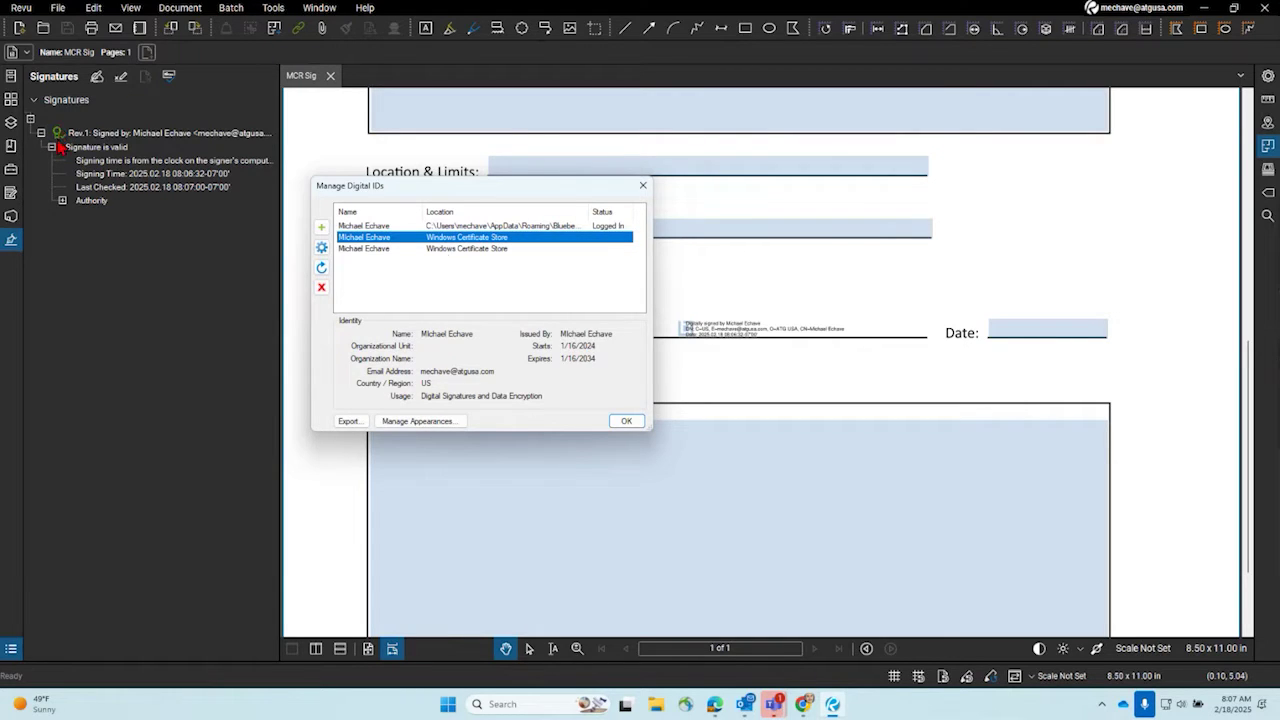
click(523, 270)
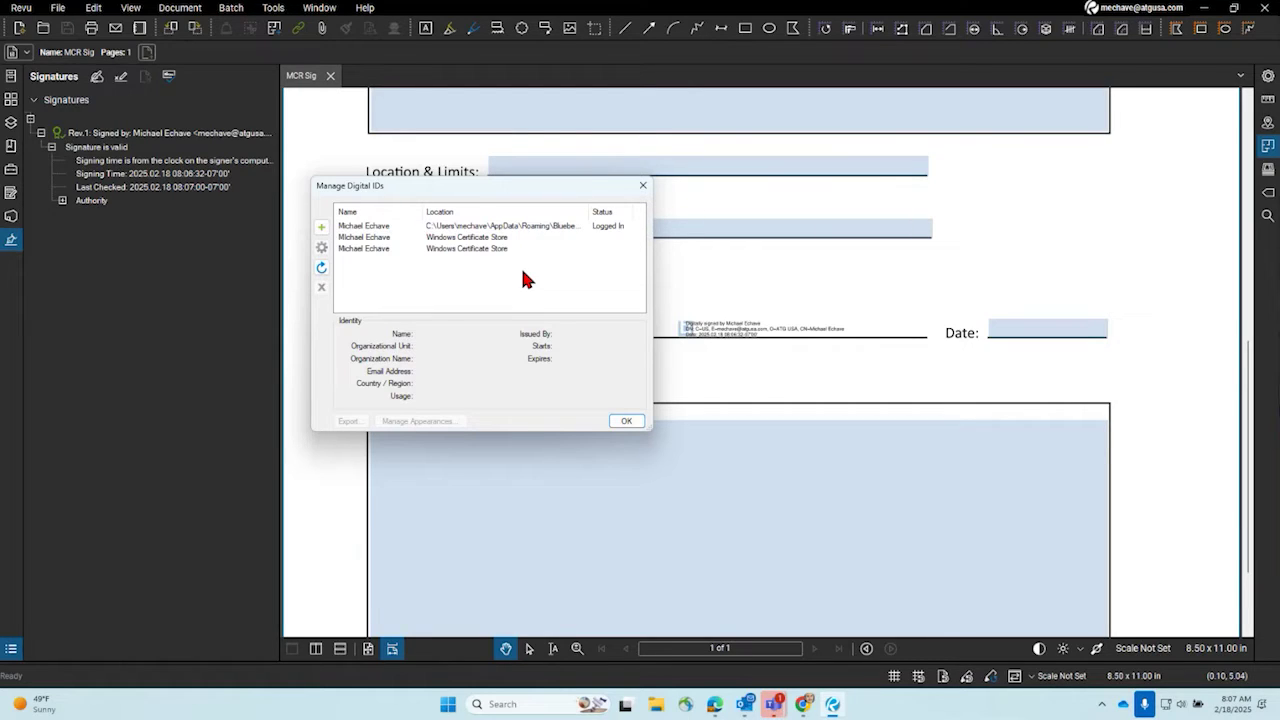
click(493, 252)
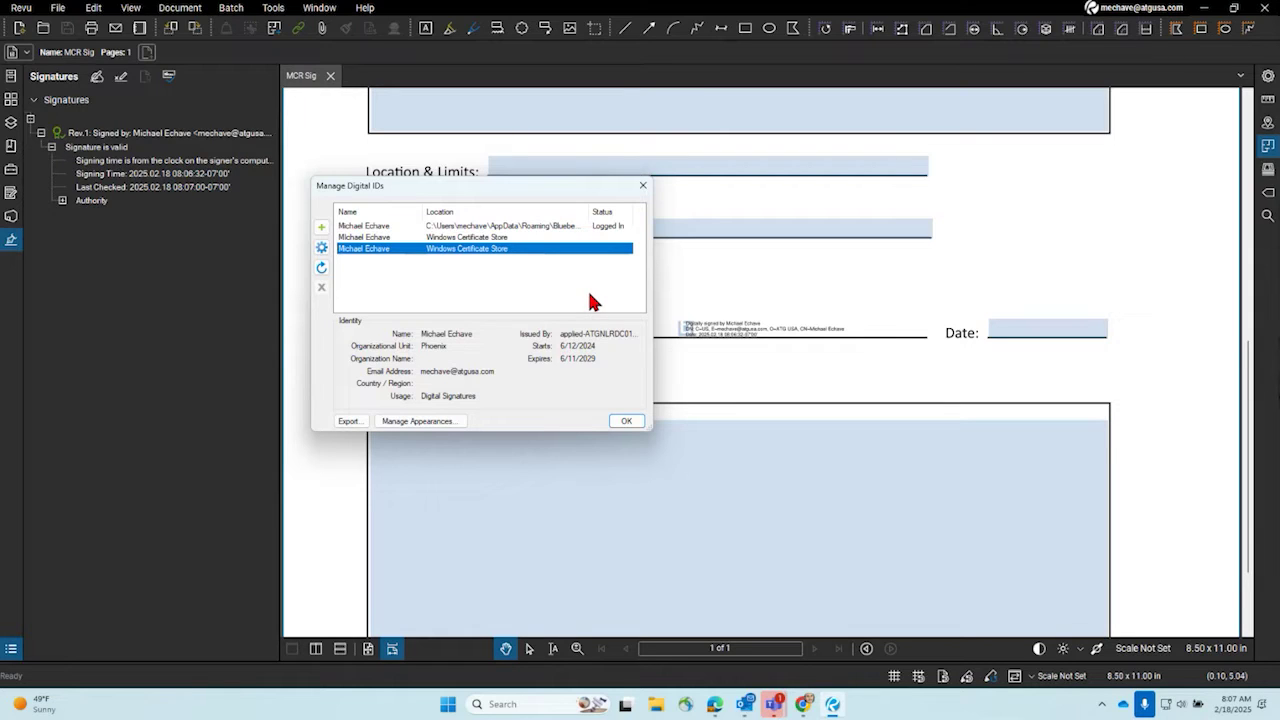
click(471, 239)
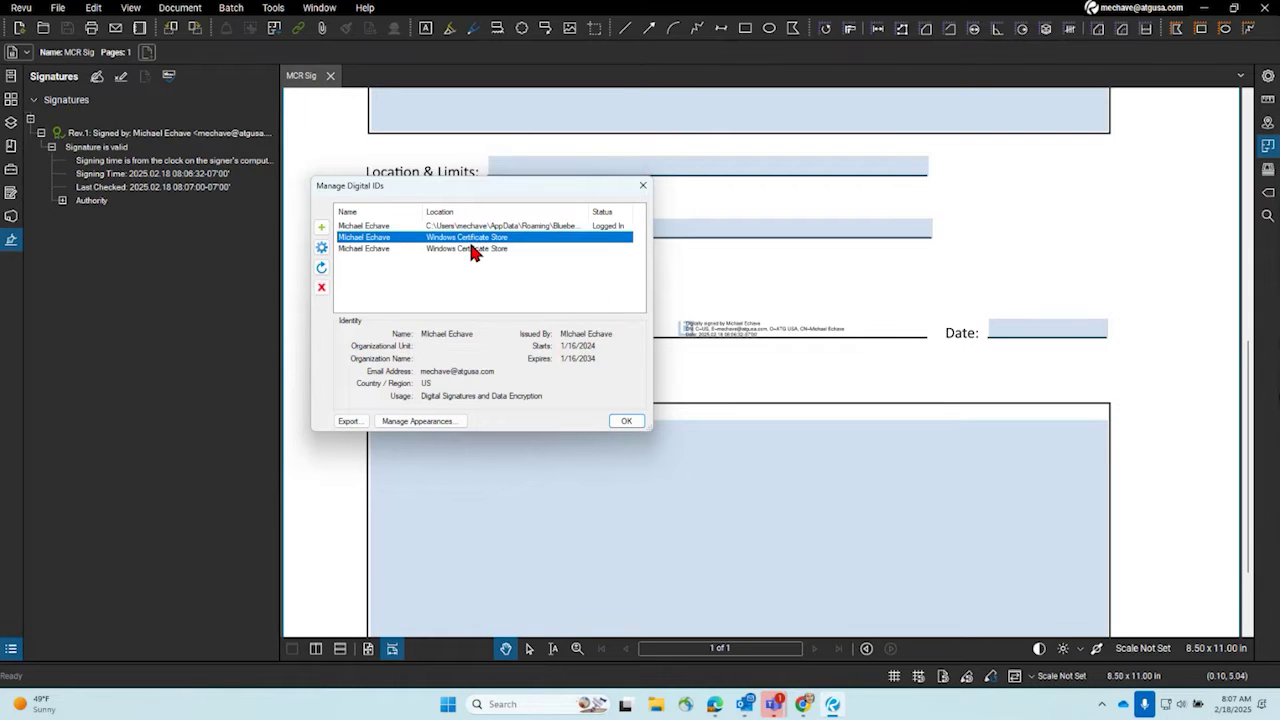
click(473, 249)
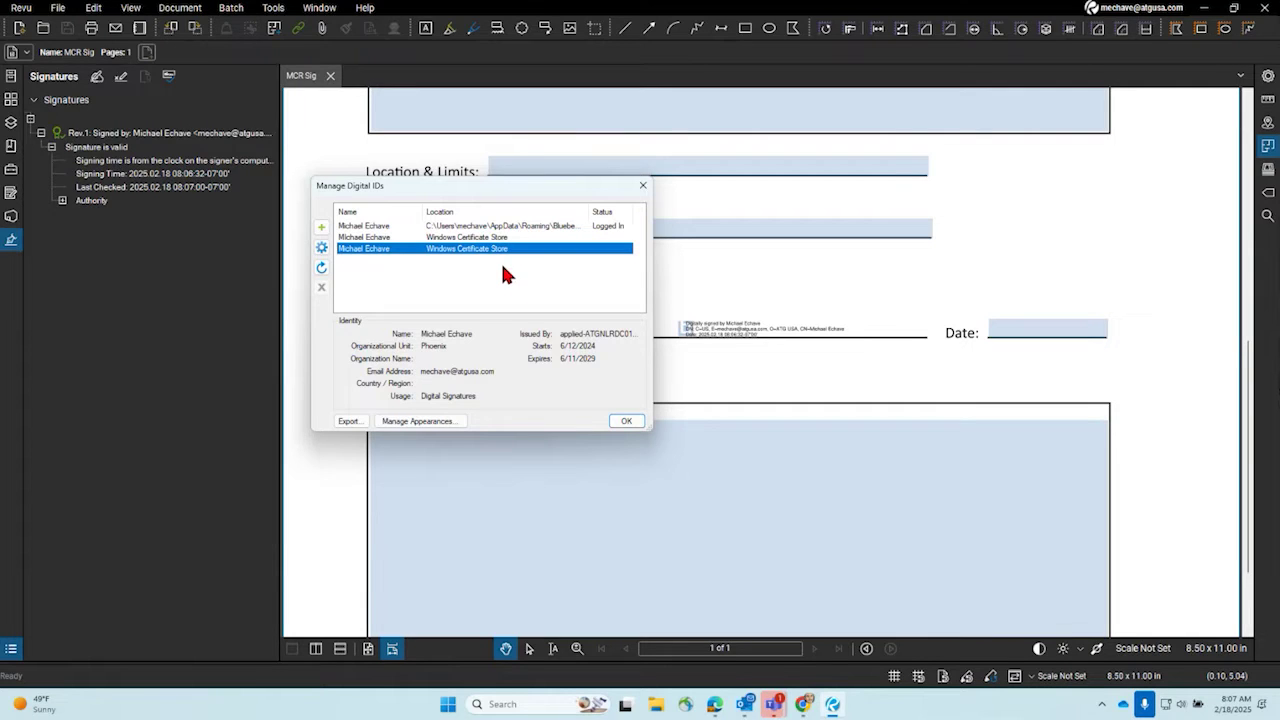
click(485, 238)
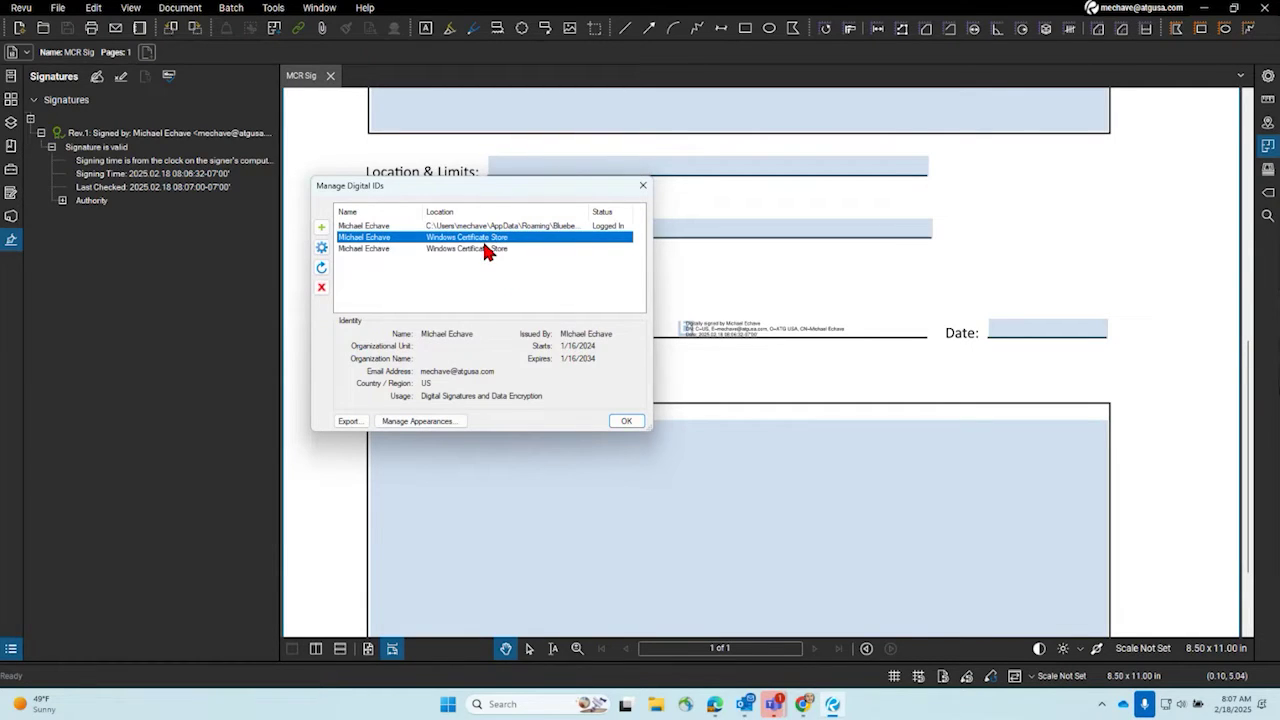
click(487, 249)
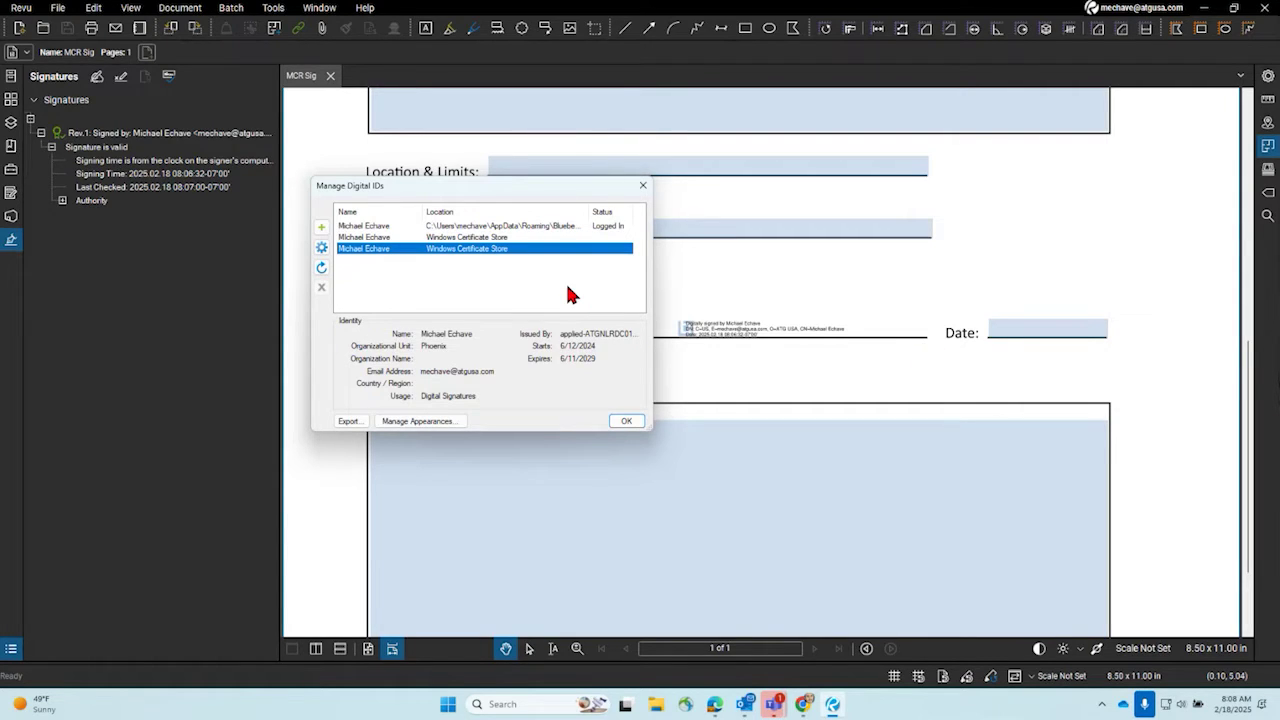
click(496, 240)
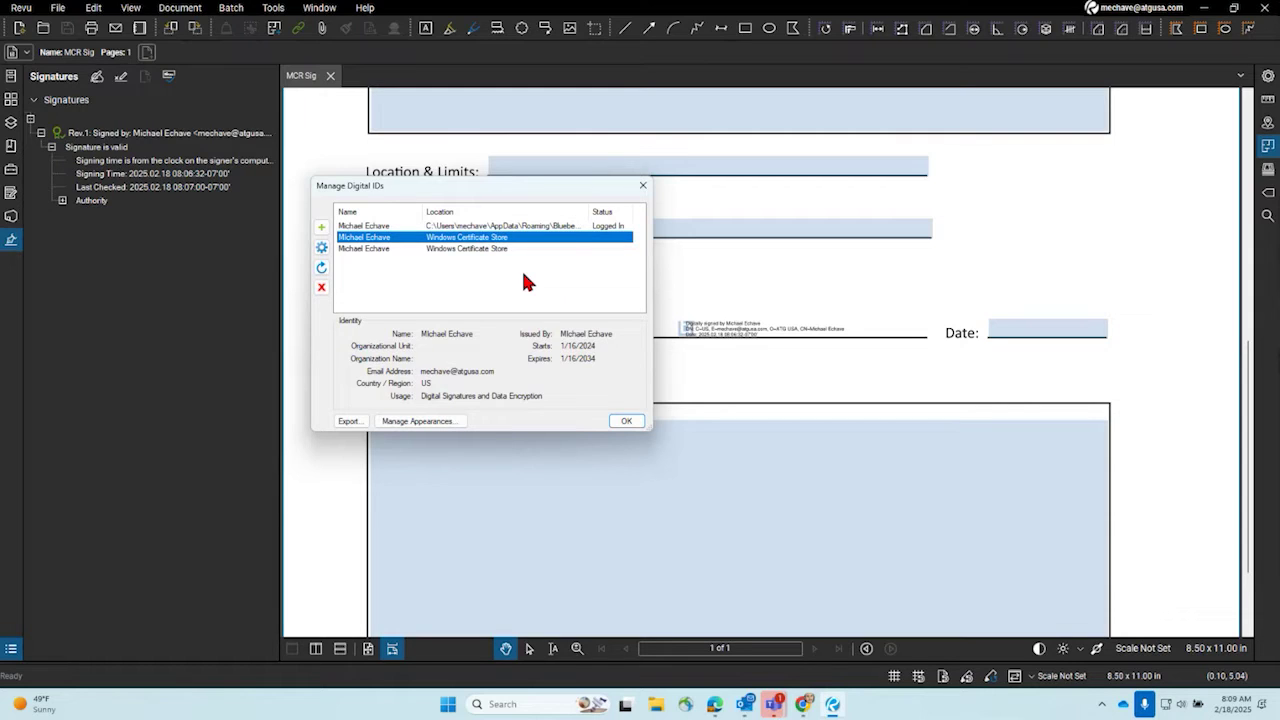
click(643, 185)
click(182, 8)
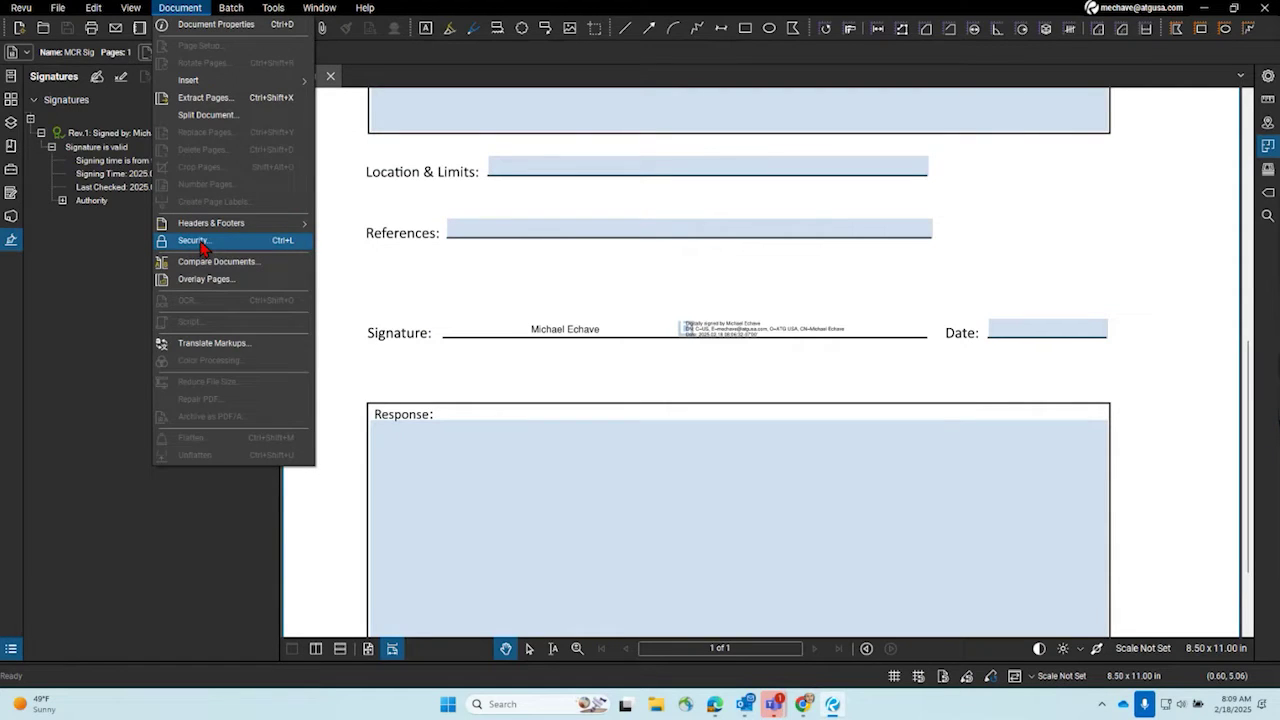
mouse_move(273, 10)
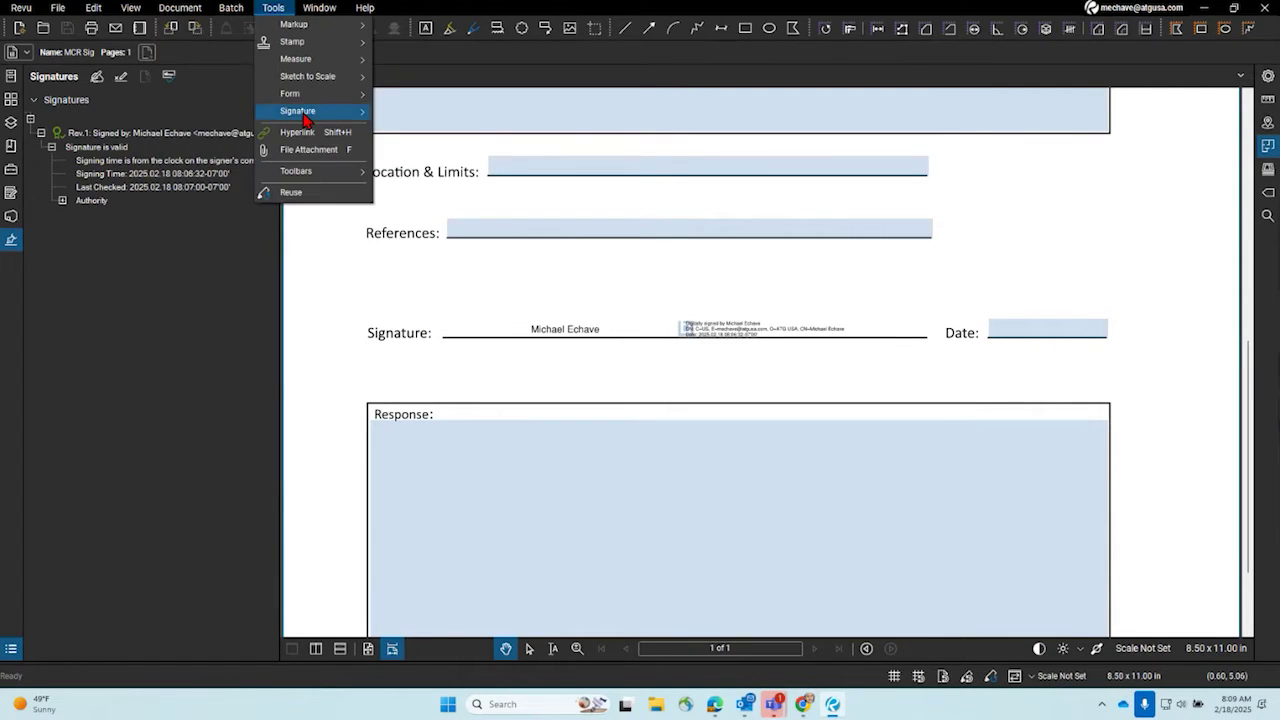
mouse_move(305, 117)
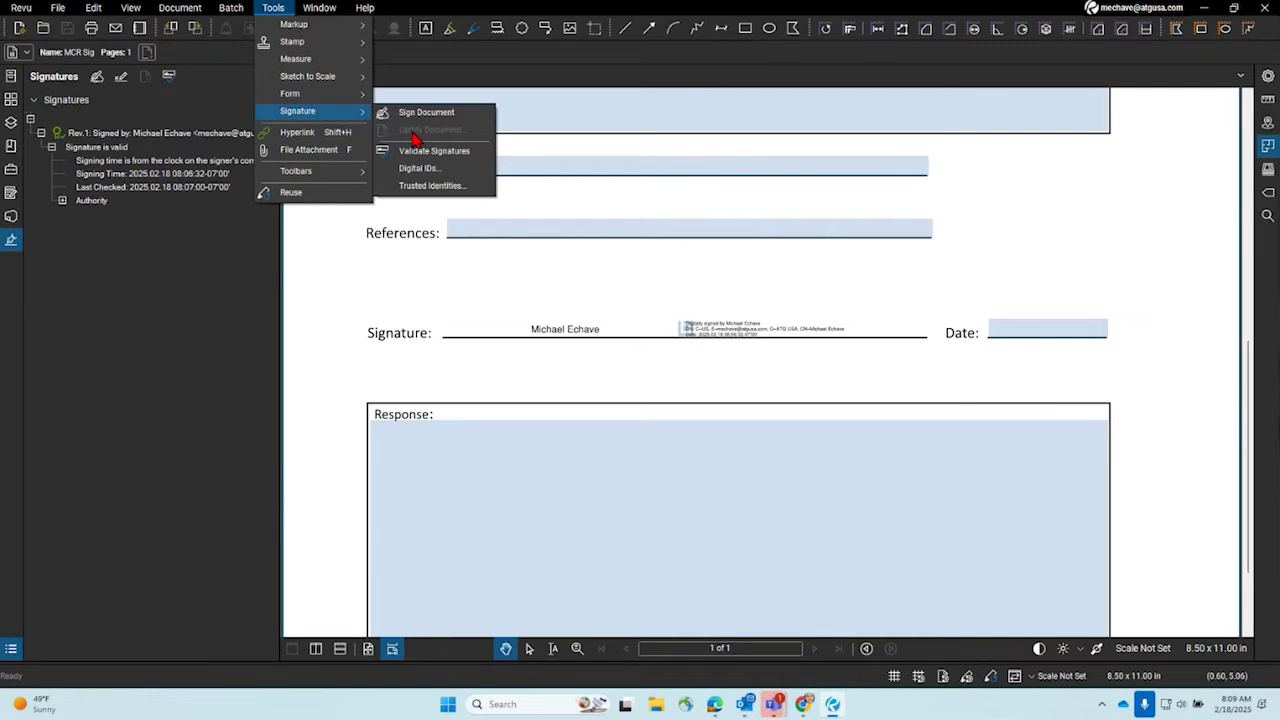
click(513, 305)
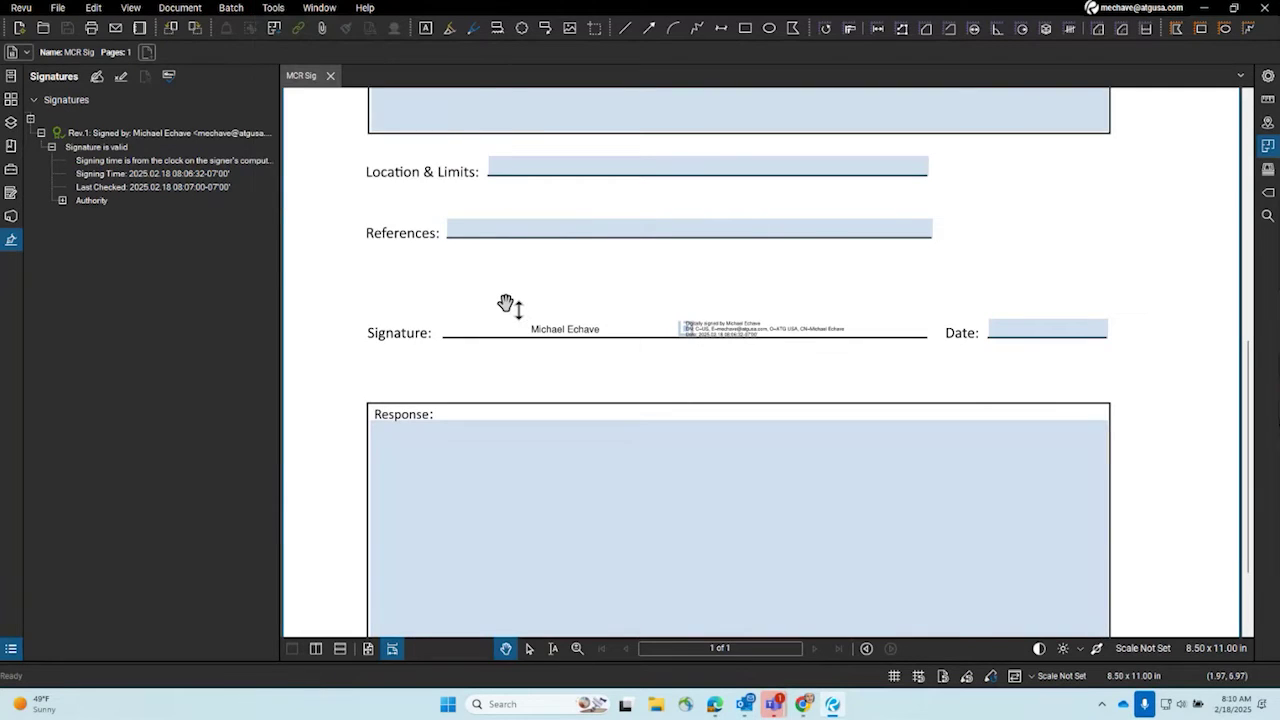
- Create a new PDF from the Fax - Form template
click(58, 8)
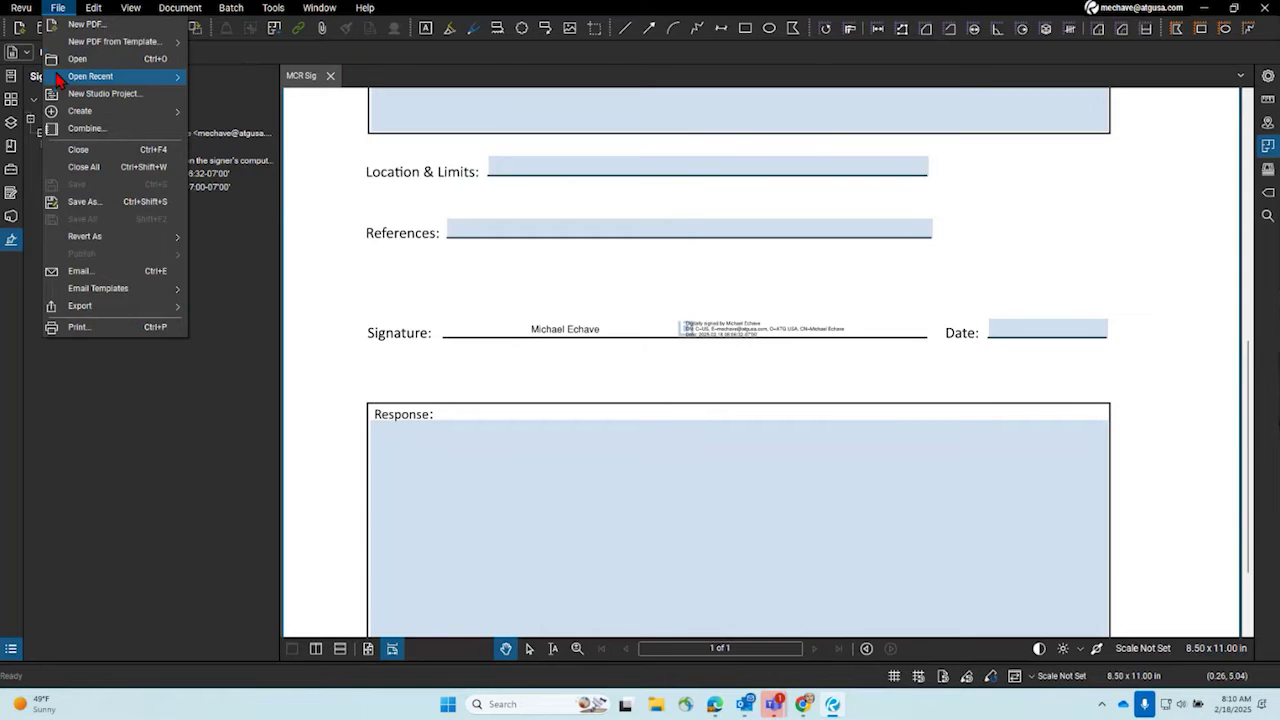
mouse_move(73, 45)
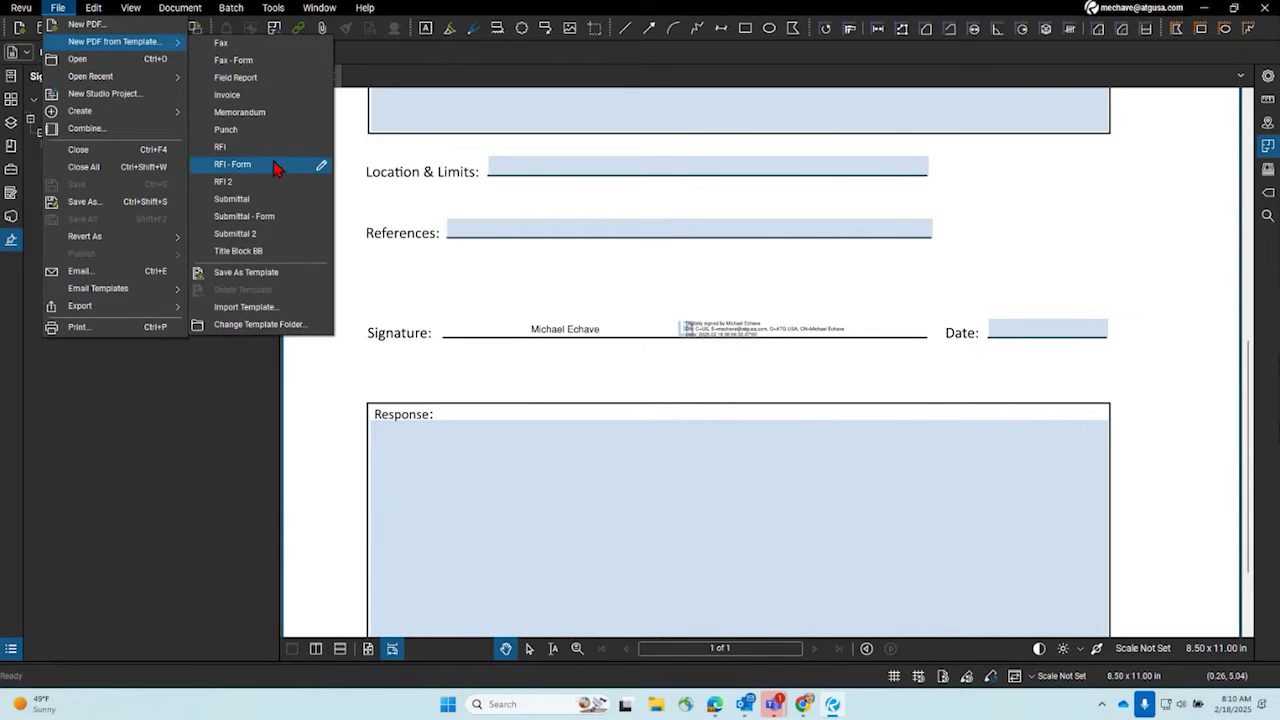
click(270, 62)
- Set up a document certification permitting form fill-in and digital signatures, with the reason "I am the author of this document"
click(273, 8)
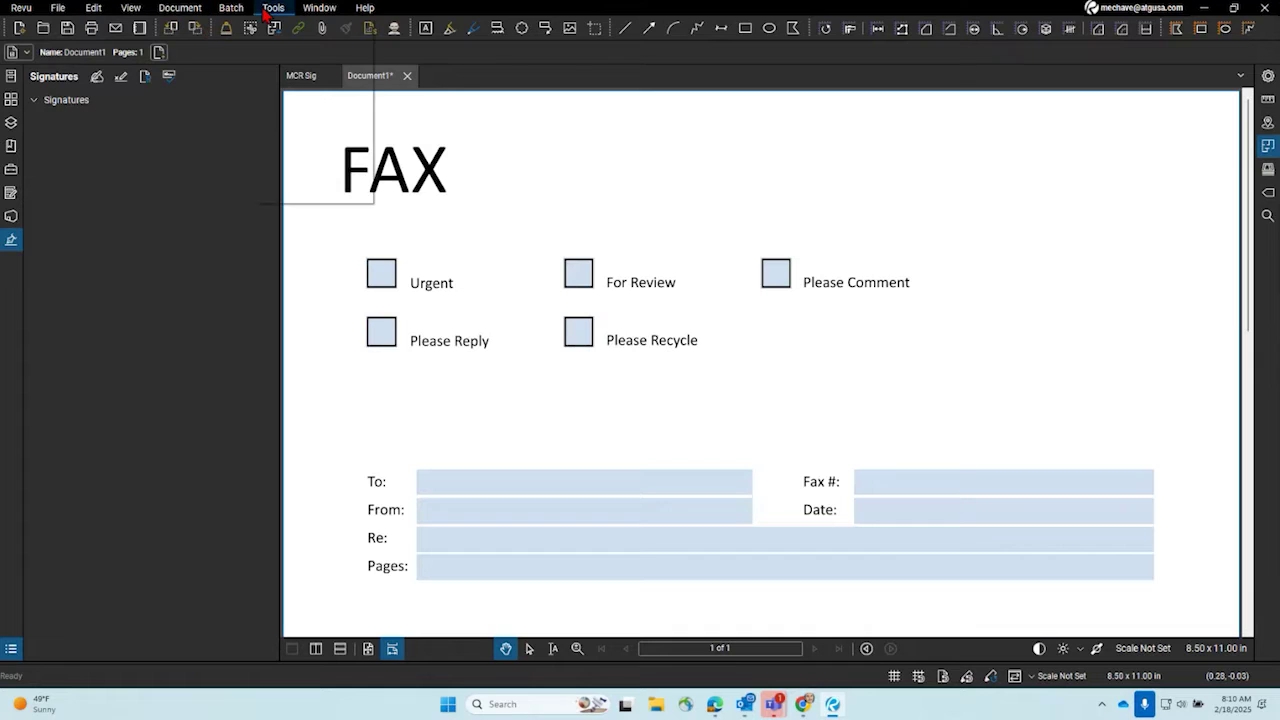
mouse_move(293, 117)
click(423, 132)
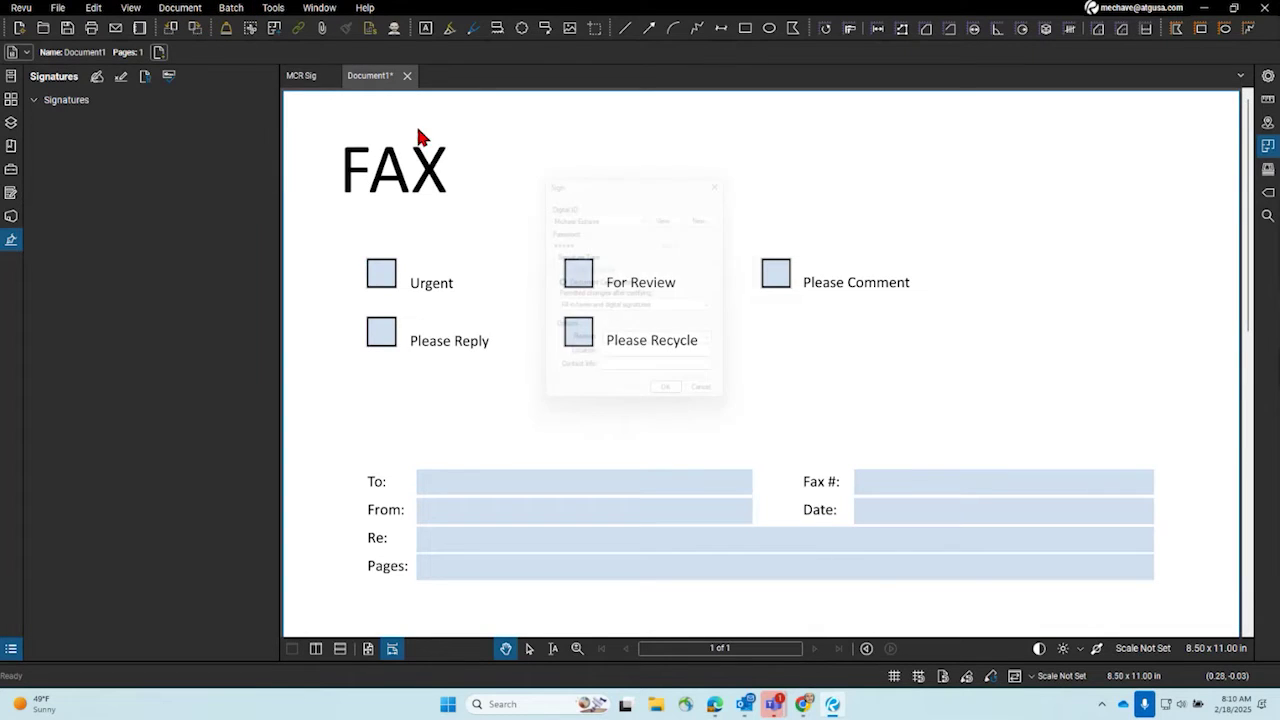
drag(572, 183, 345, 133)
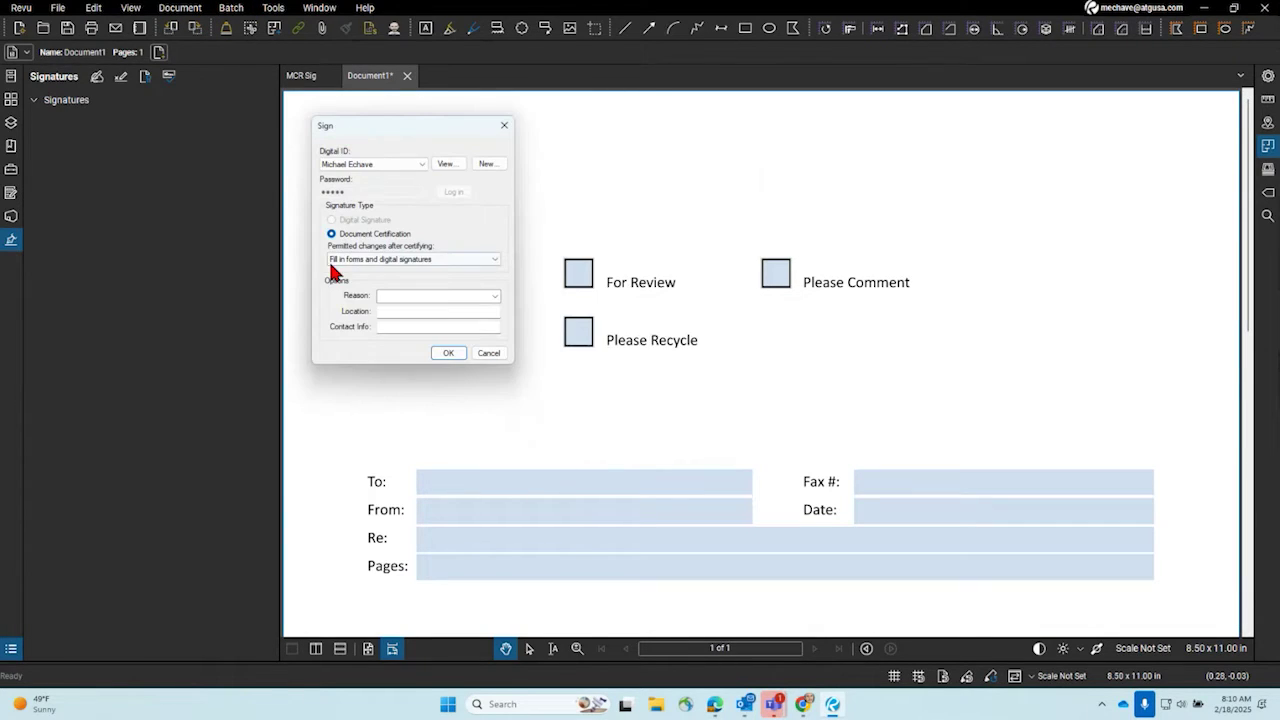
click(366, 262)
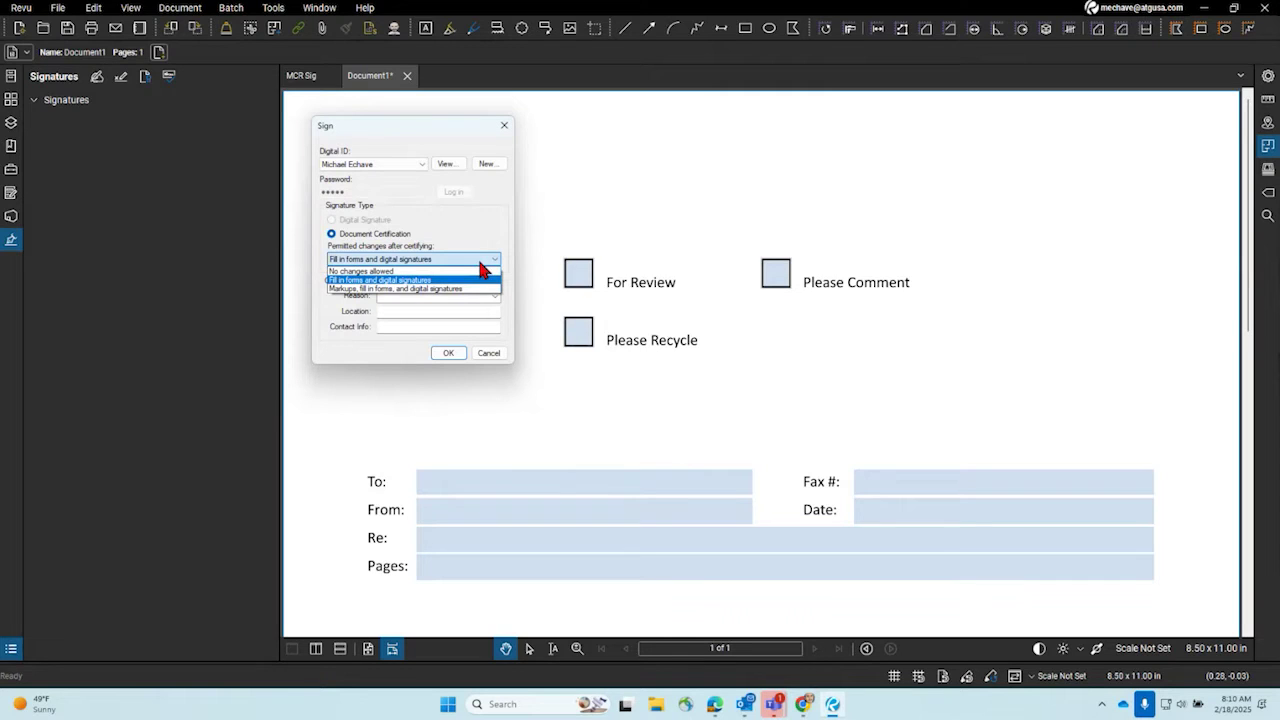
click(368, 280)
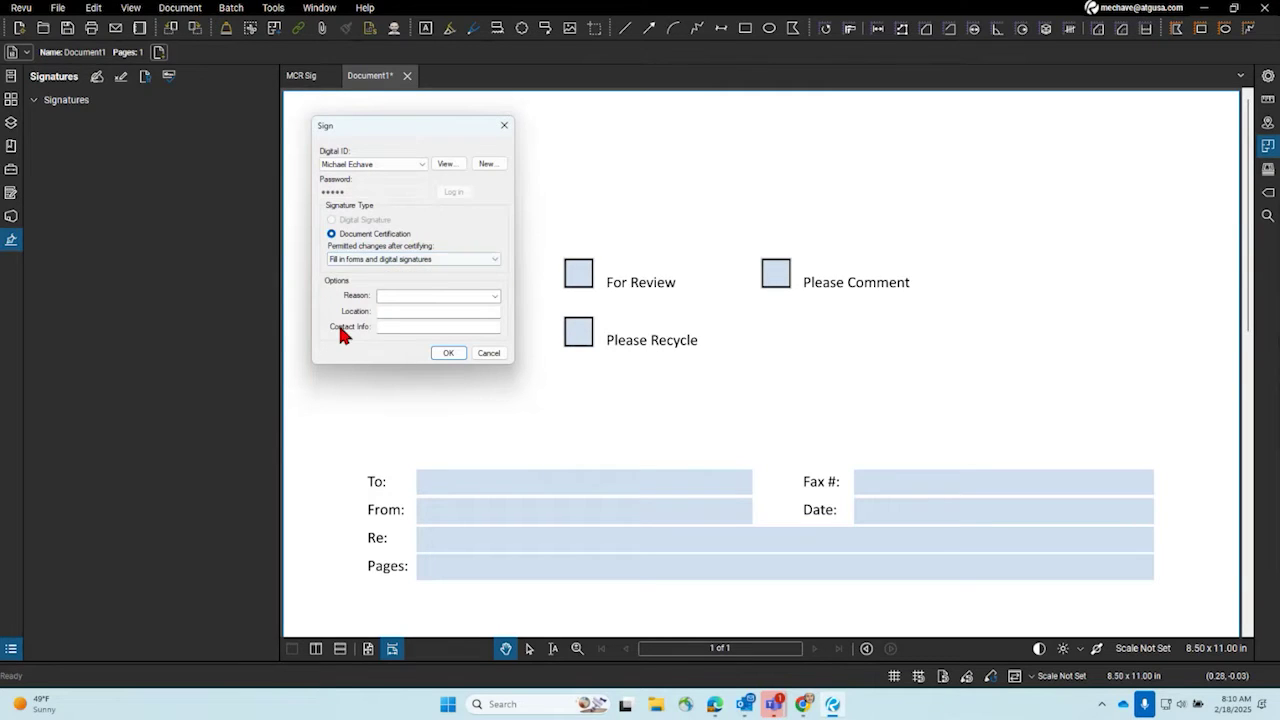
click(494, 297)
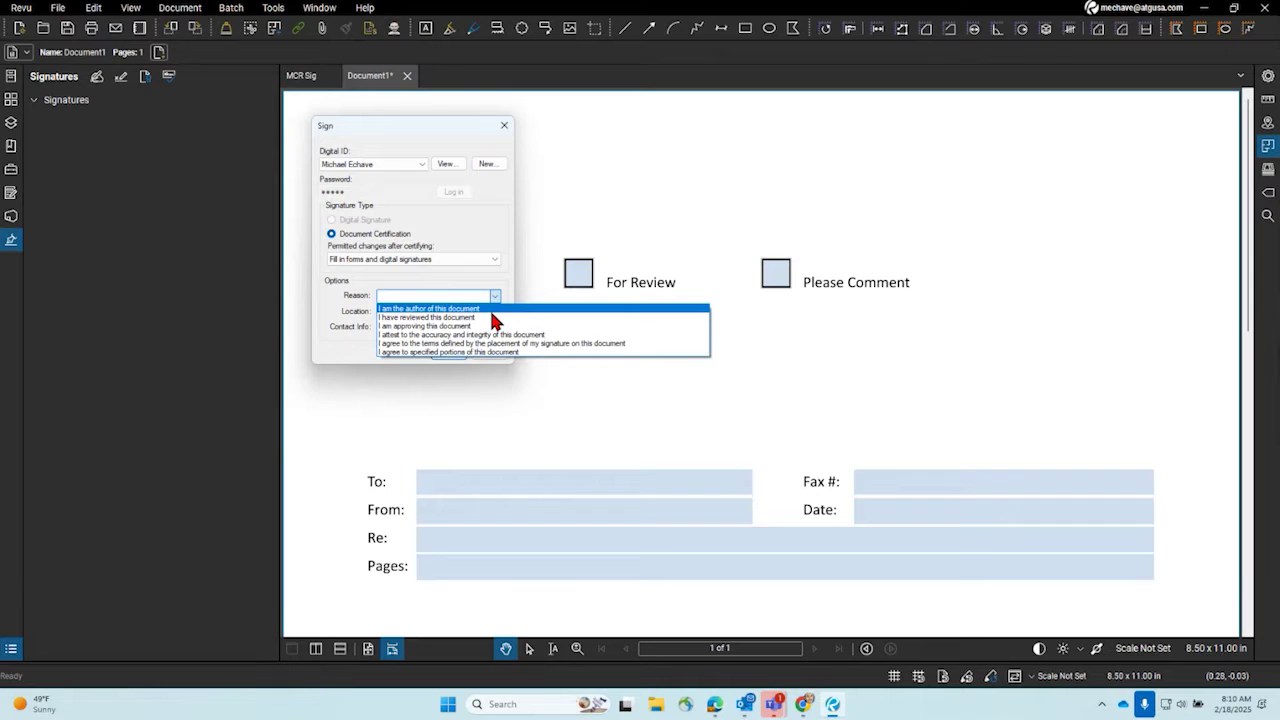
click(489, 310)
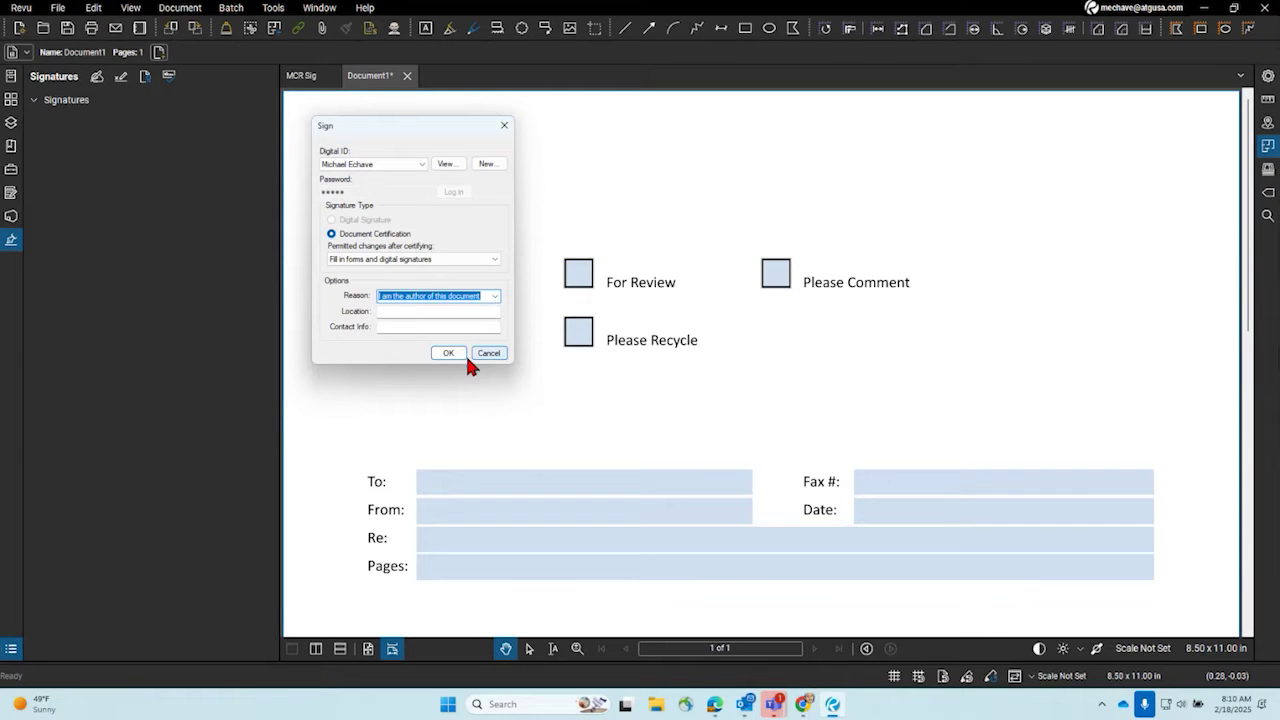
- Apply the certification and save the certified fax form as MCR Cirt on the Desktop
click(448, 356)
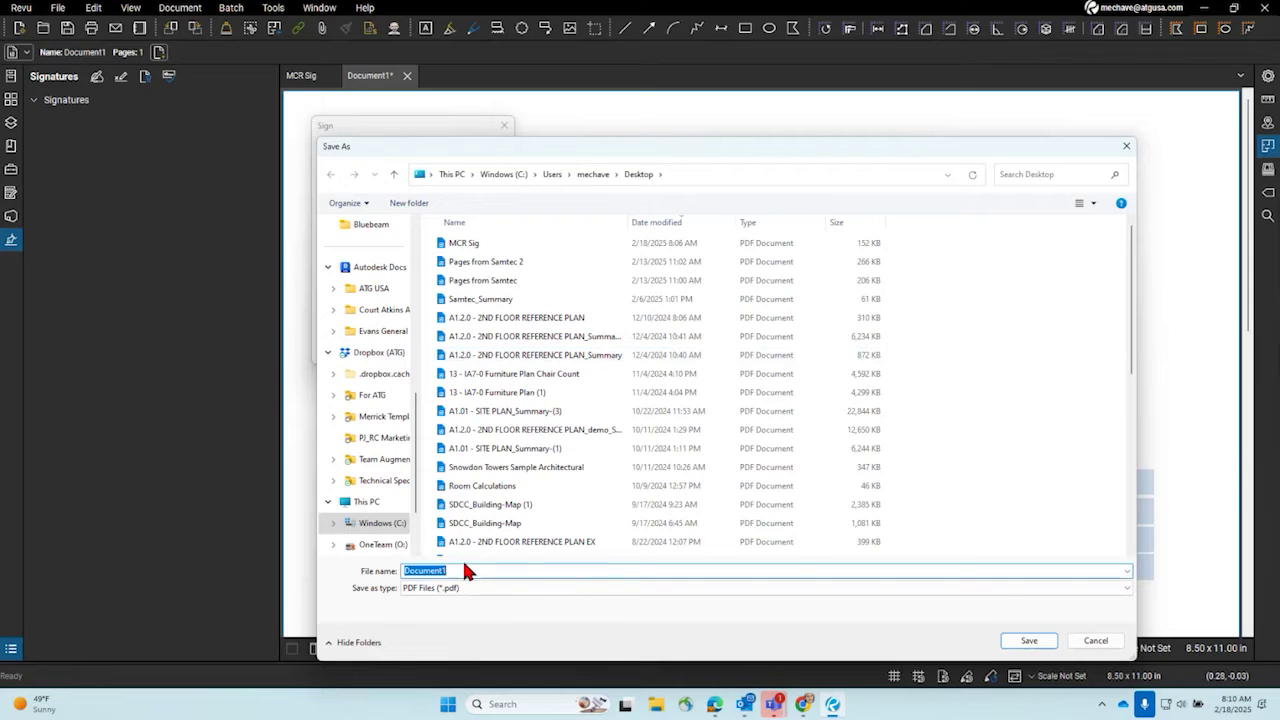
text(MCR C)
key(BackSpace)
key(BackSpace)
text(irt)
click(1029, 640)
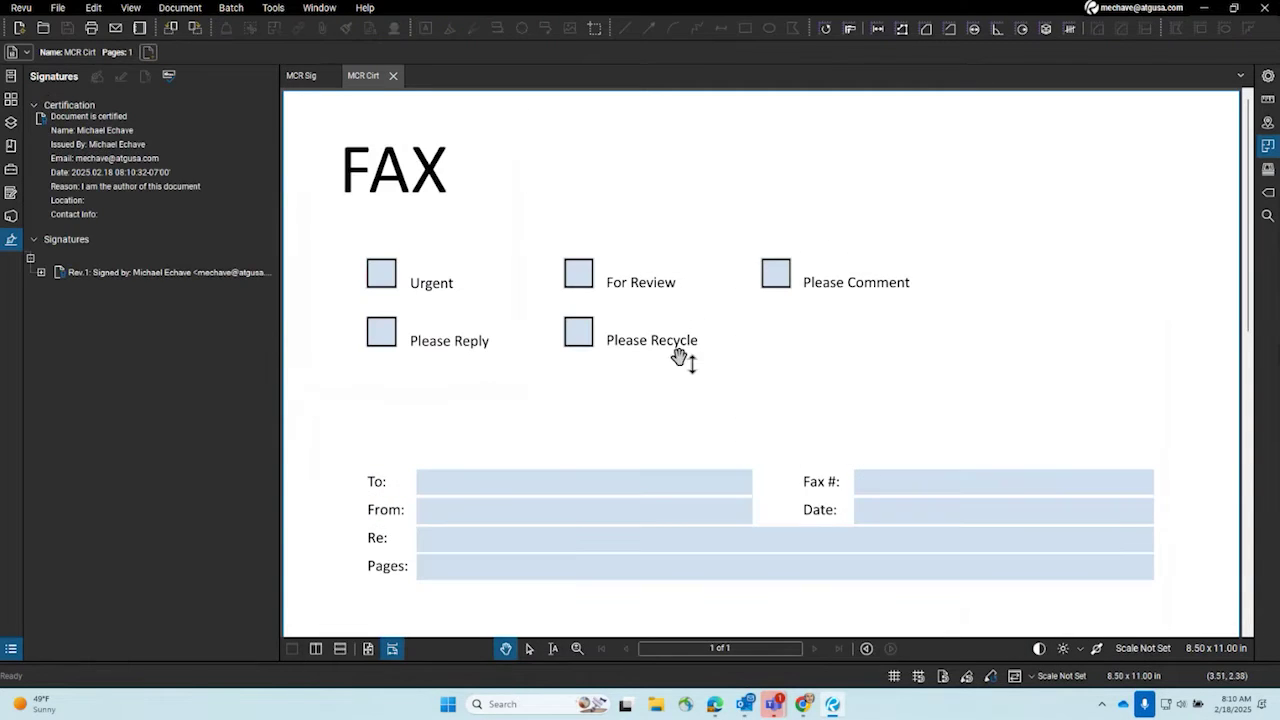
- Examine the Rev.1 certification details of MCR Cirt and compare its signature list with that of MCR Sig
double_click(61, 278)
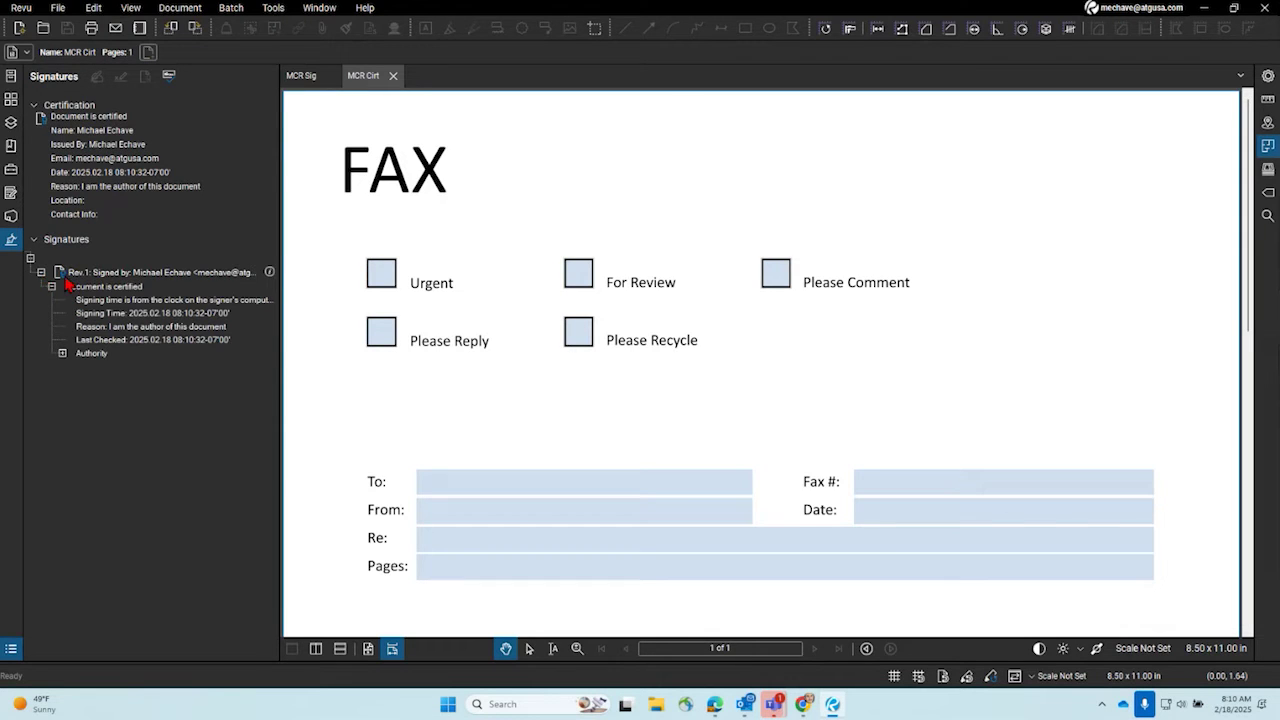
click(64, 276)
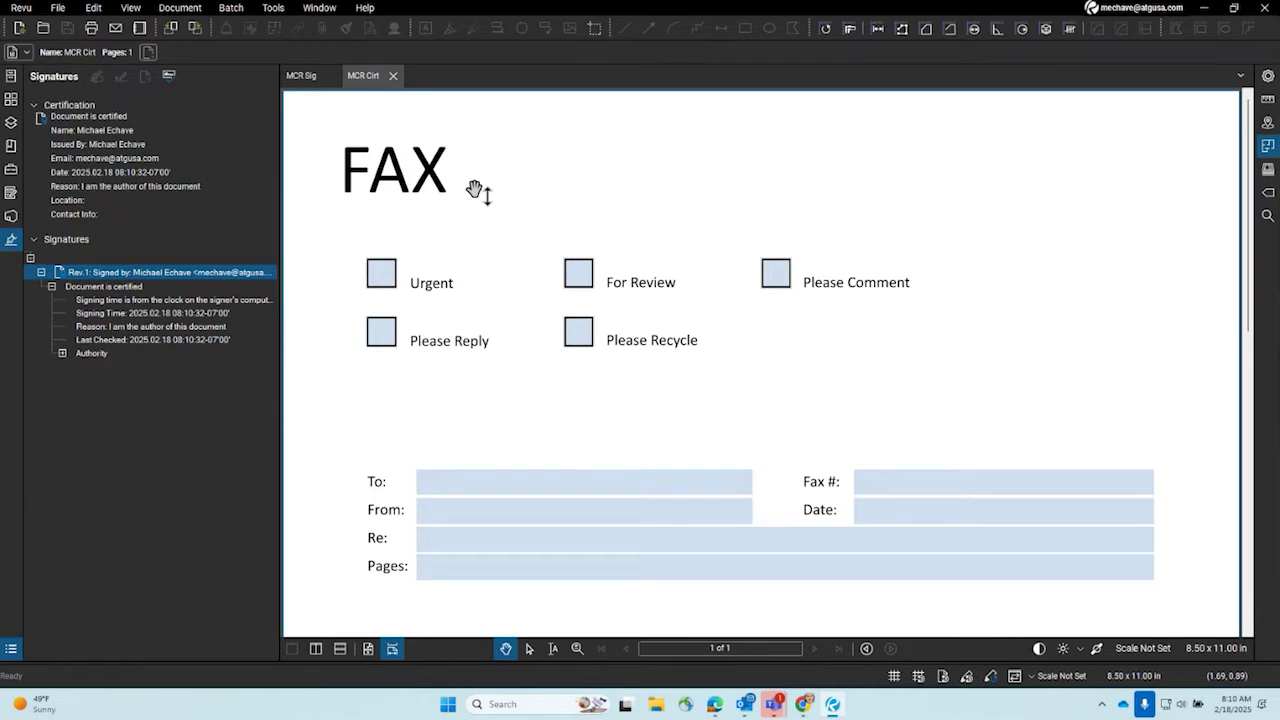
click(302, 80)
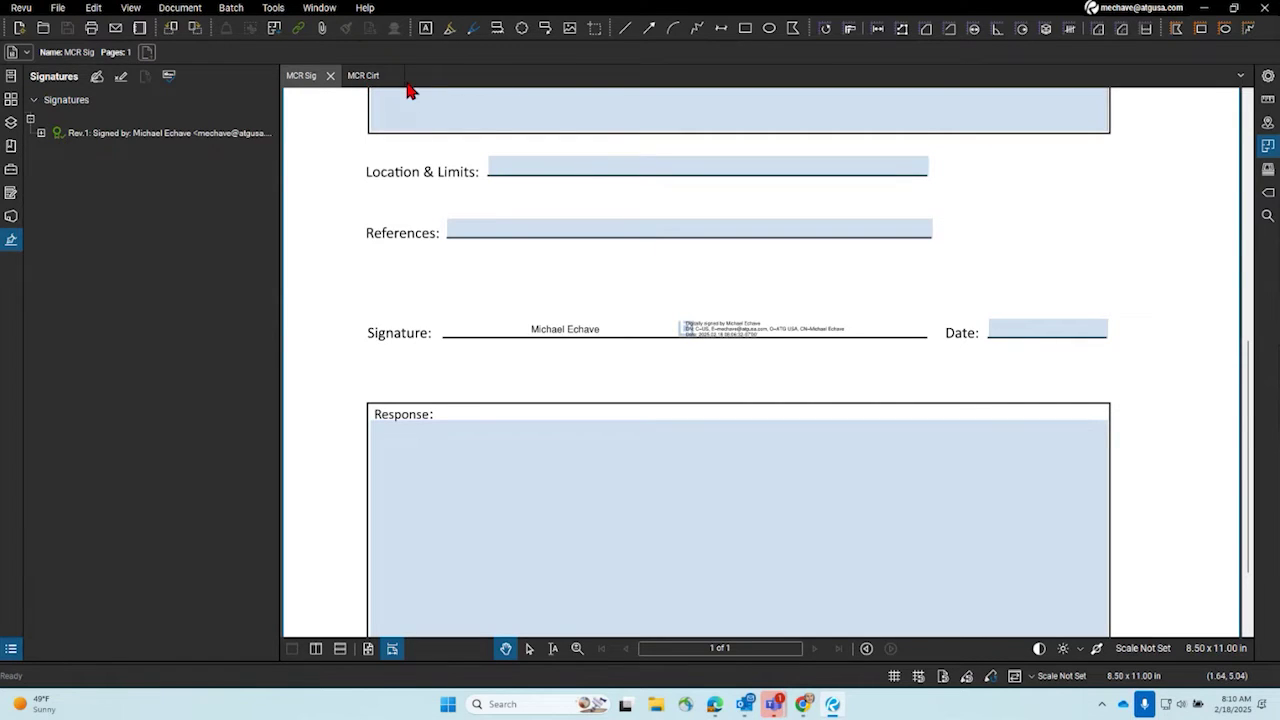
click(363, 80)
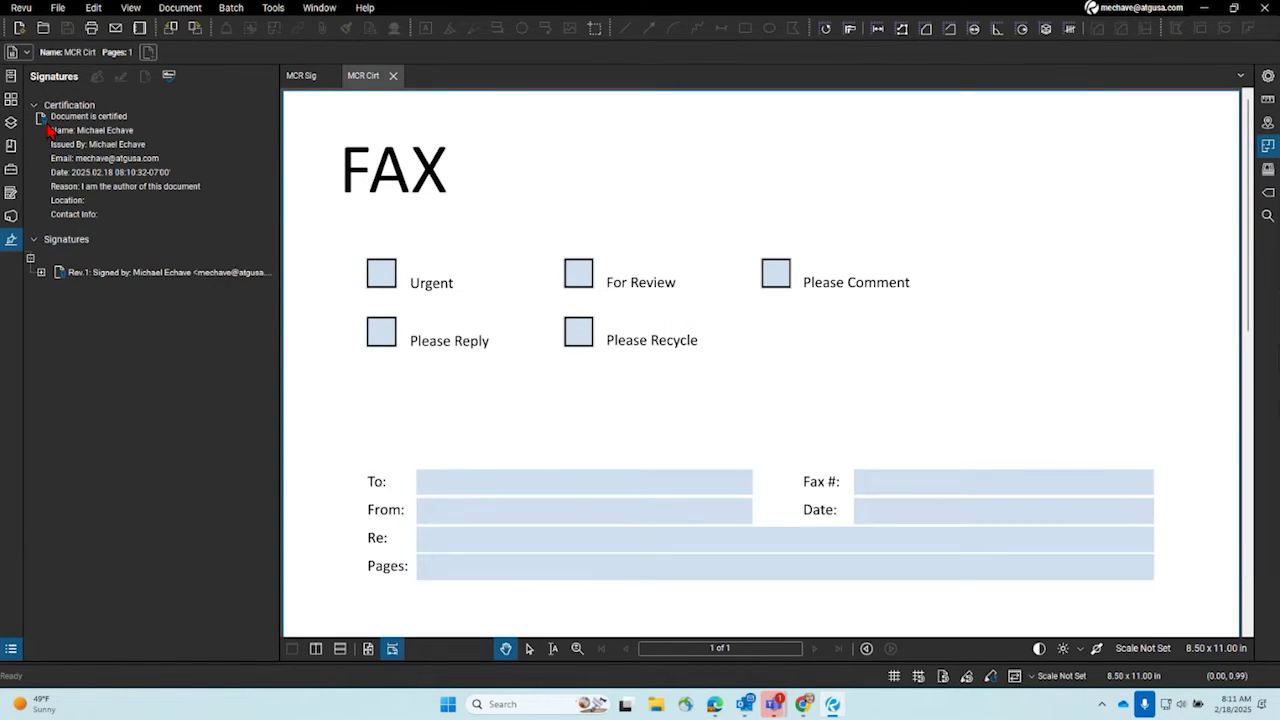
- Open the list of digital IDs and view the identity details of the logged-in, file-based ID
click(283, 11)
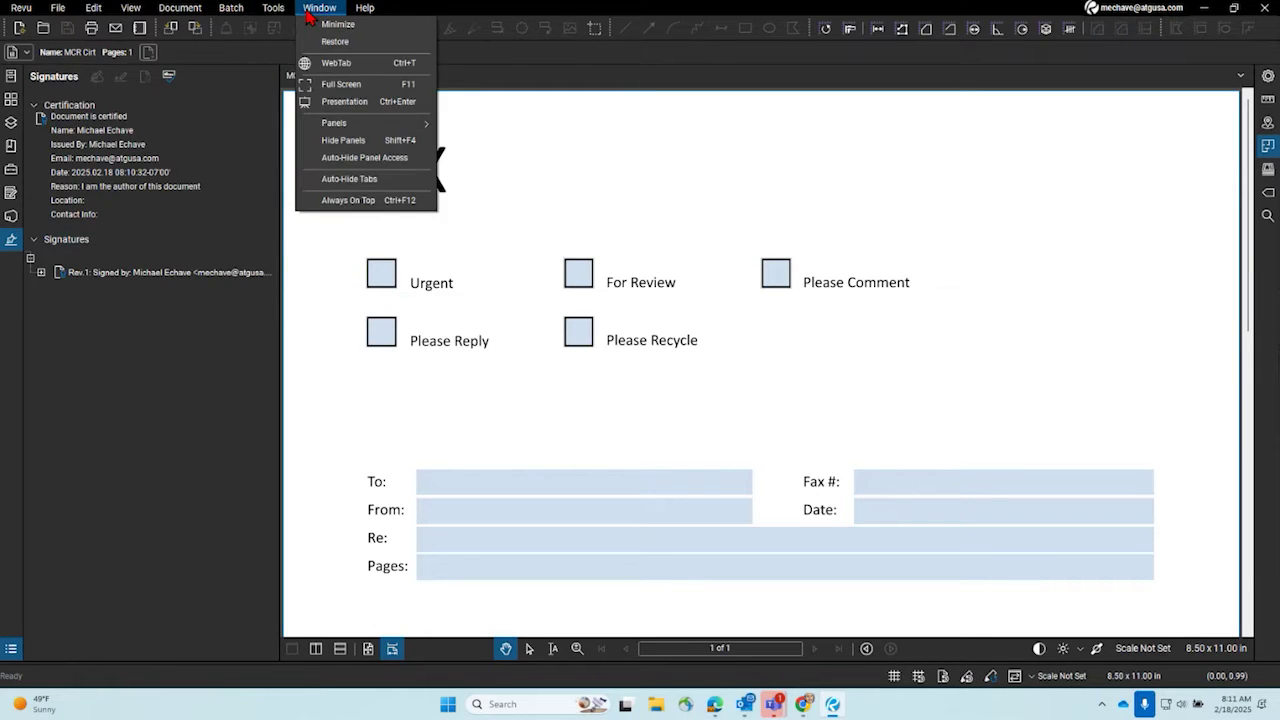
mouse_move(238, 9)
click(277, 10)
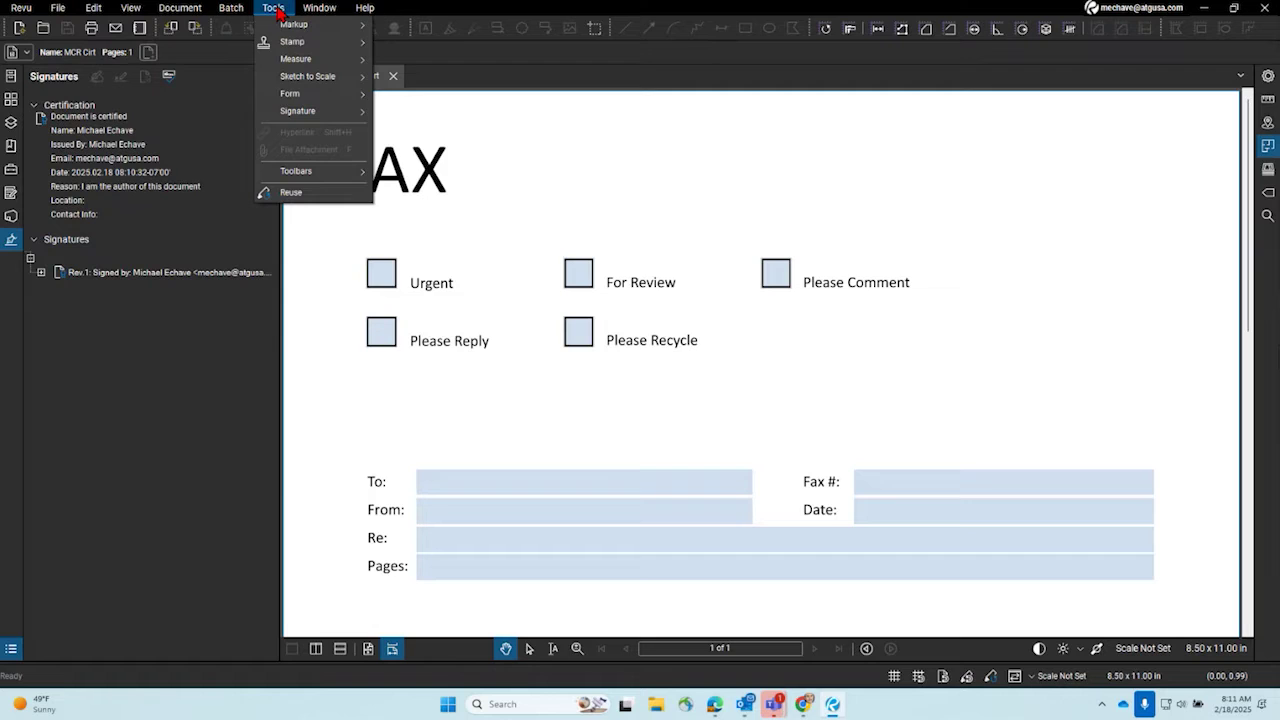
mouse_move(316, 114)
click(447, 178)
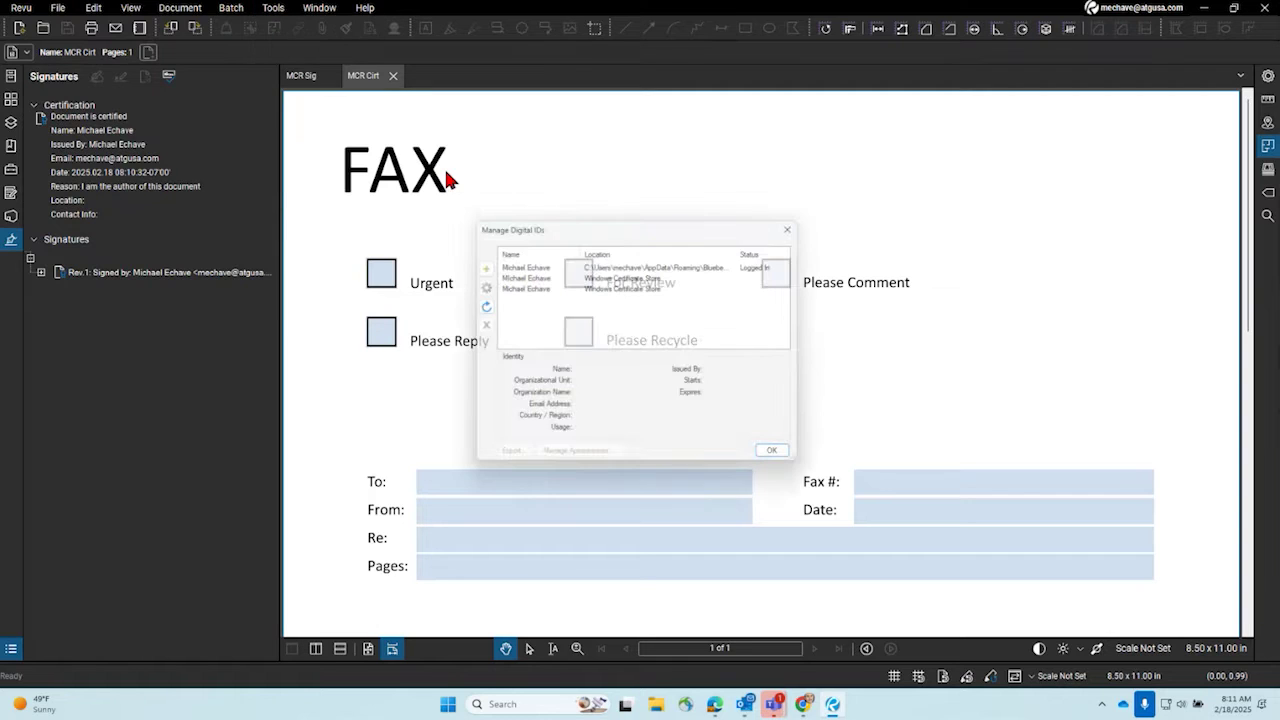
drag(517, 228, 369, 200)
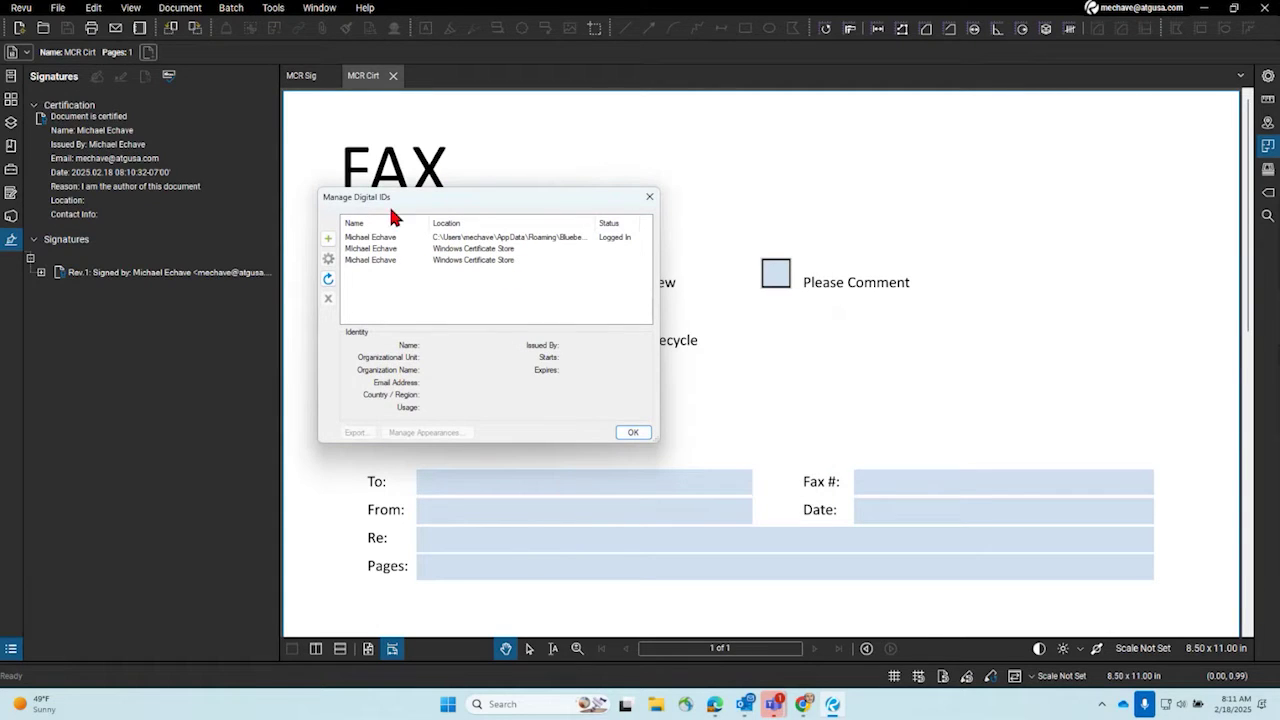
click(485, 239)
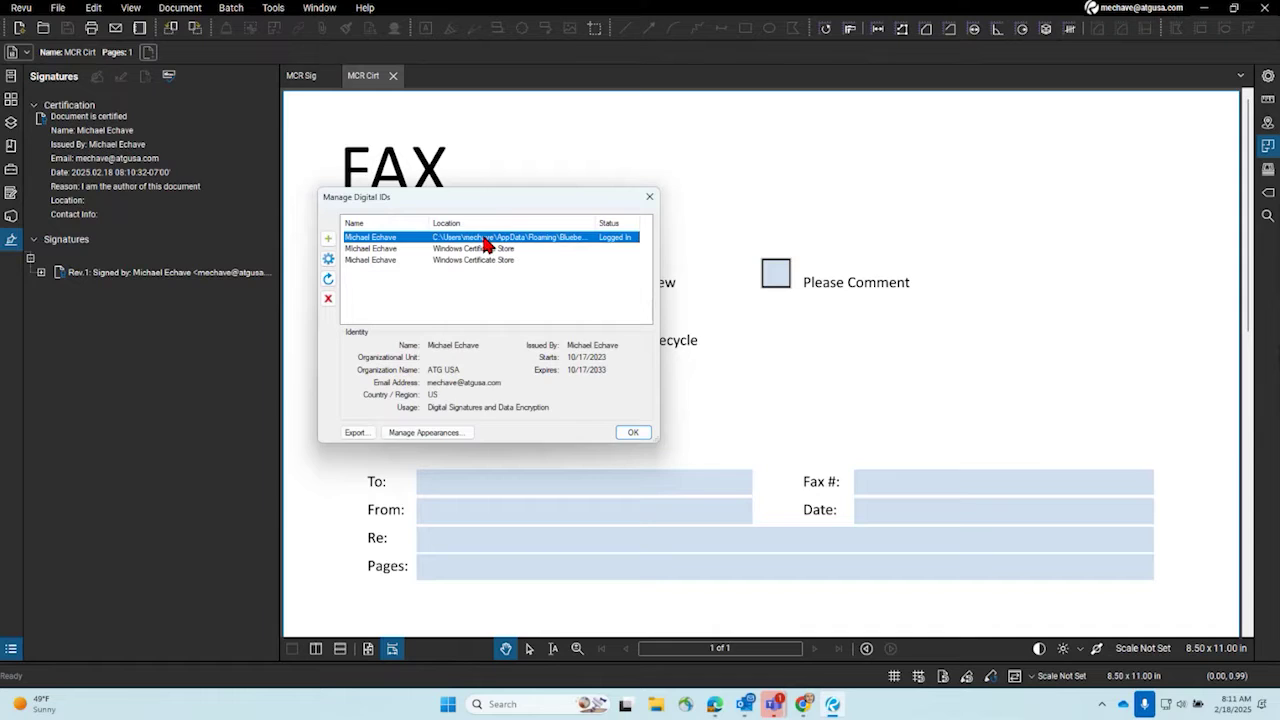
- Review the options for adding a new digital ID, and inspect the file-based ID's certificate information without making changes
click(328, 238)
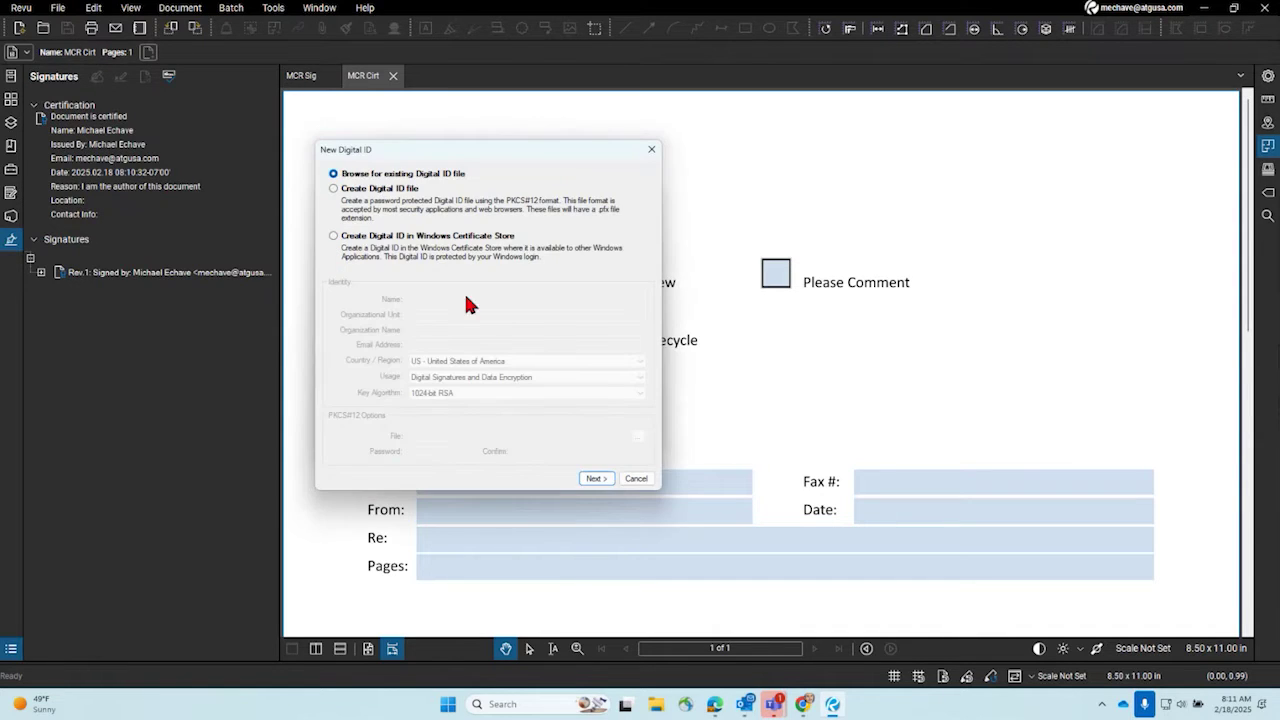
click(651, 149)
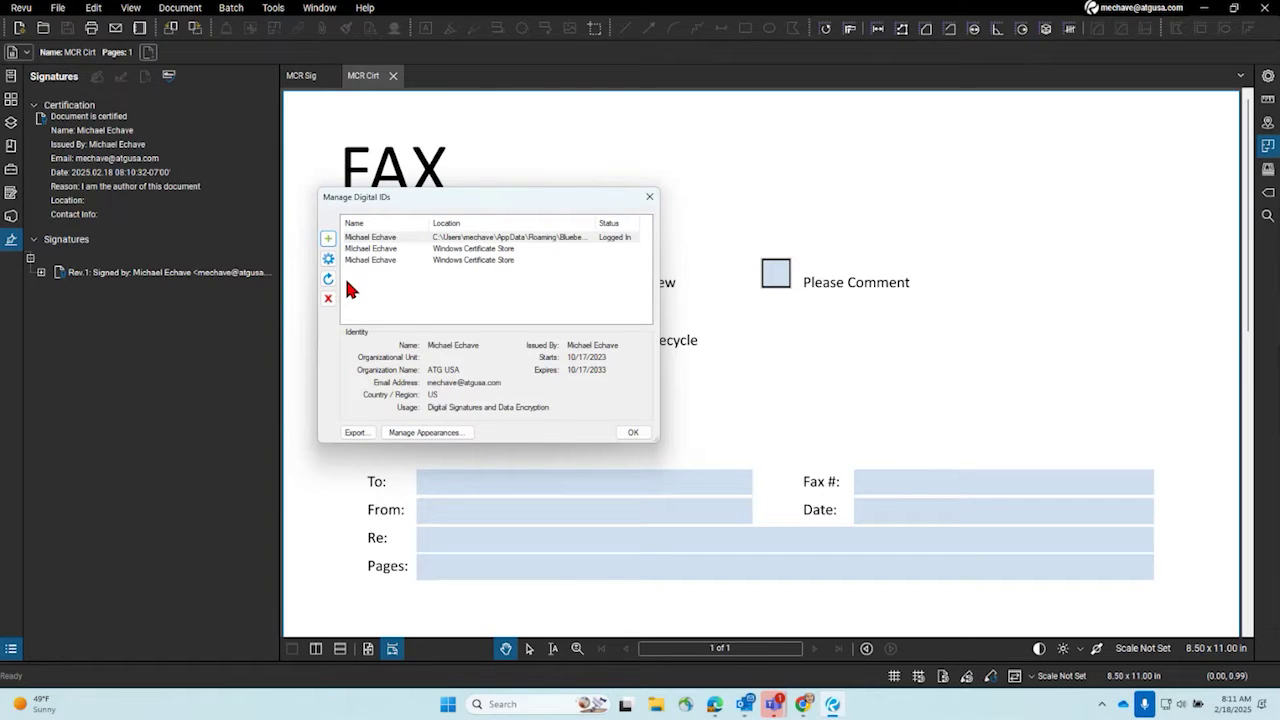
click(329, 260)
drag(384, 179, 575, 147)
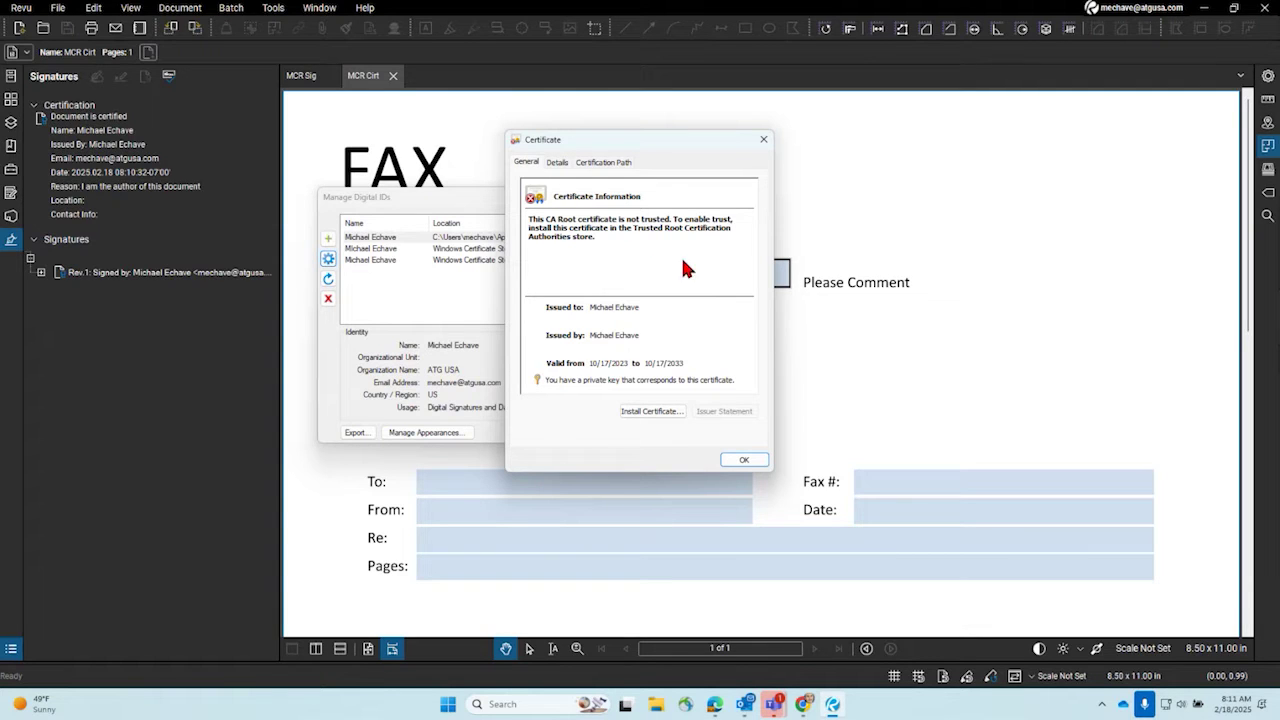
click(762, 145)
drag(493, 200, 490, 170)
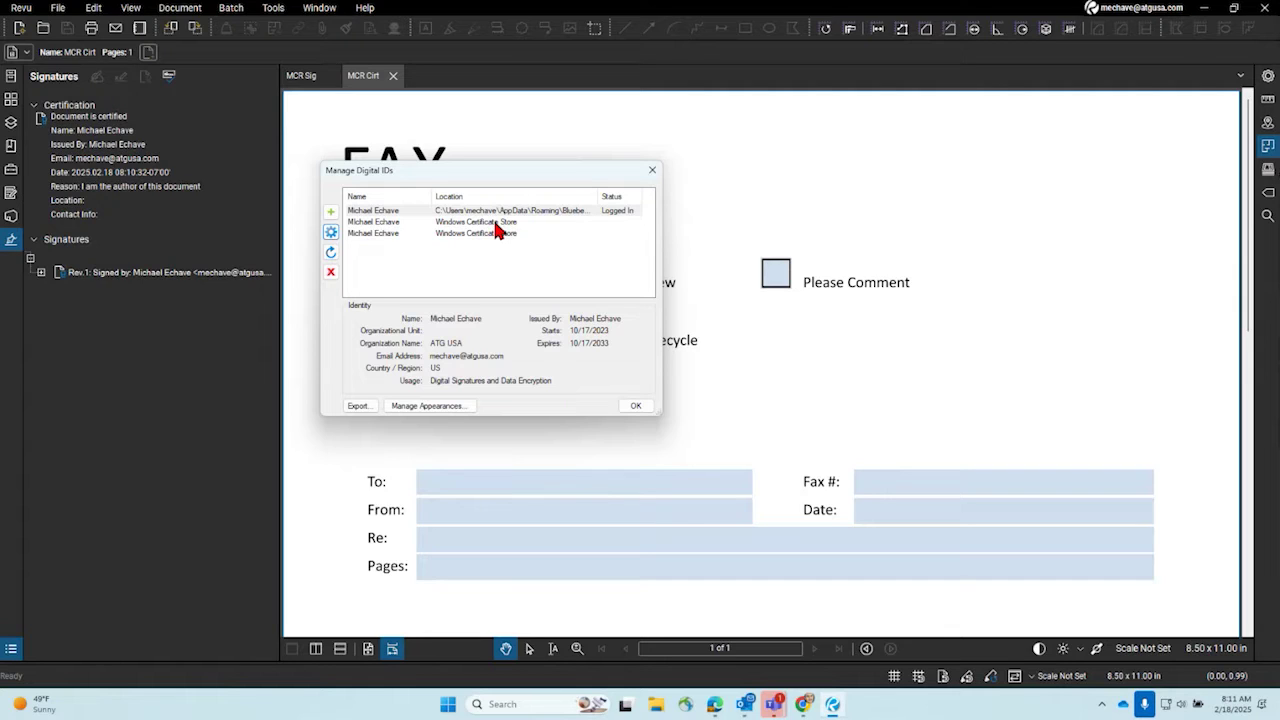
- Select the first Windows Certificate Store ID and view its certificate export dialog without saving a file
click(497, 222)
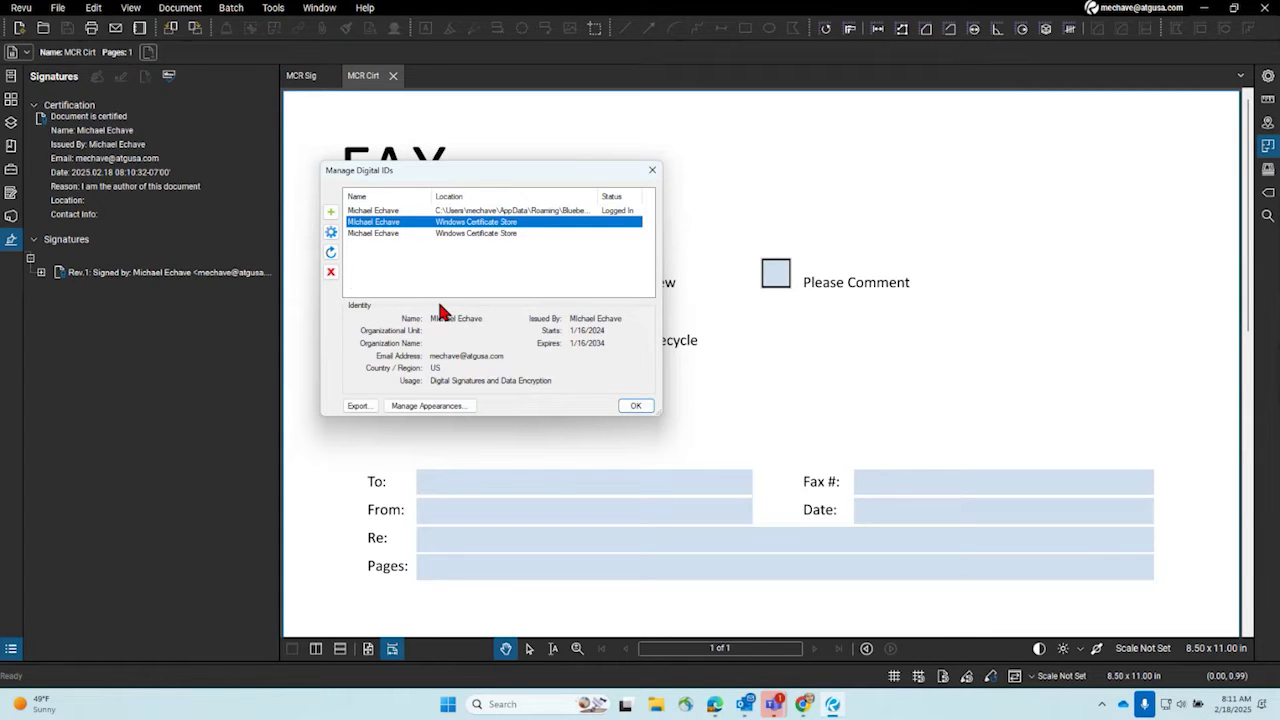
click(357, 405)
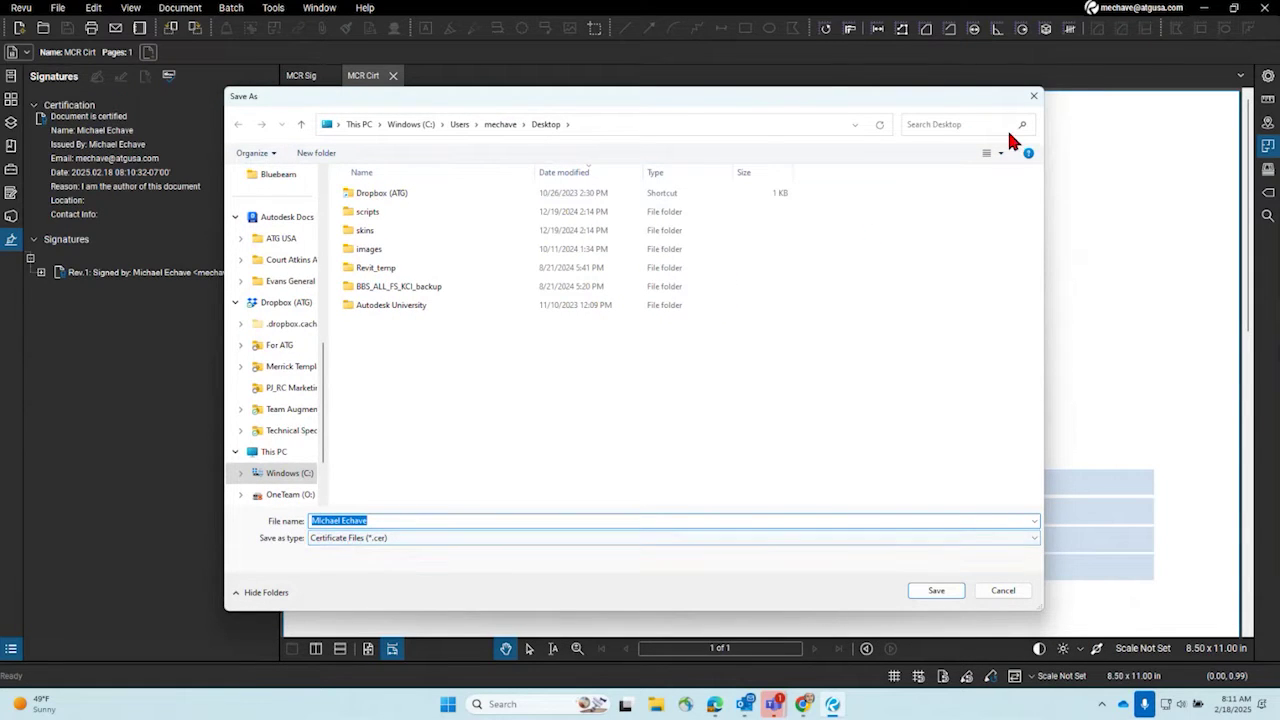
click(1034, 96)
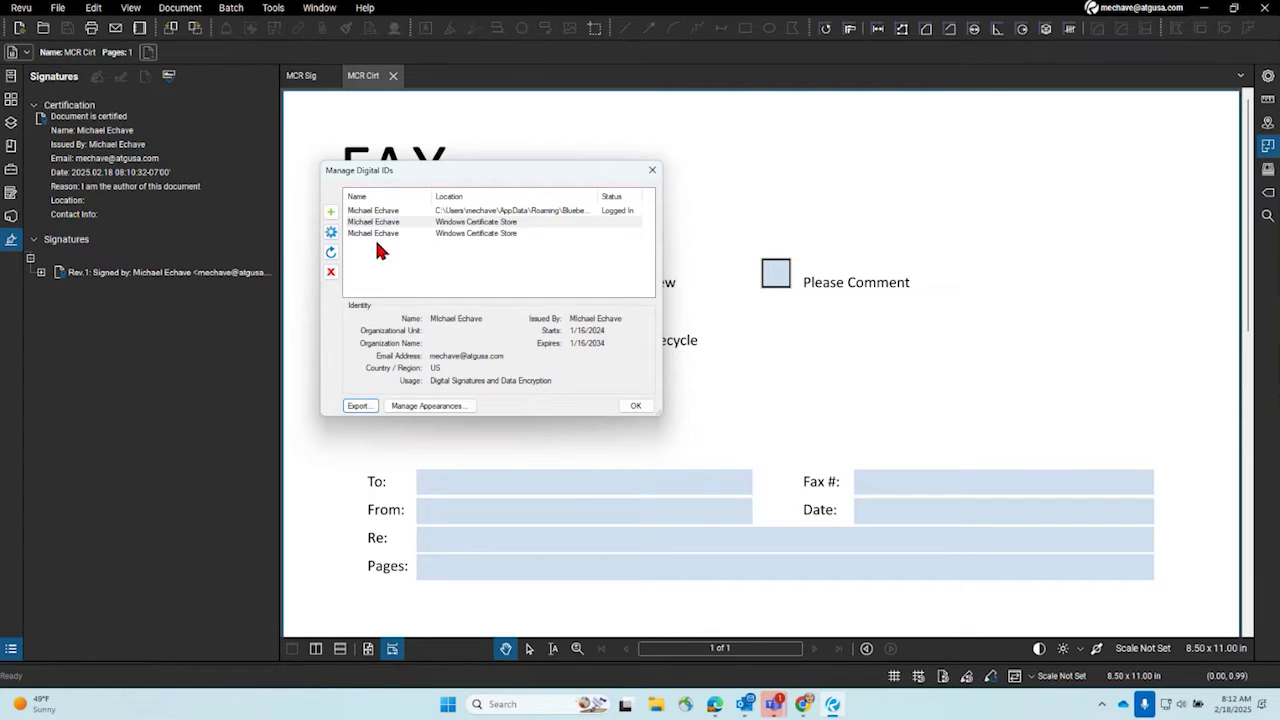
- Review the signature appearances of the selected Windows Certificate Store ID and close the digital ID list without changes
click(427, 405)
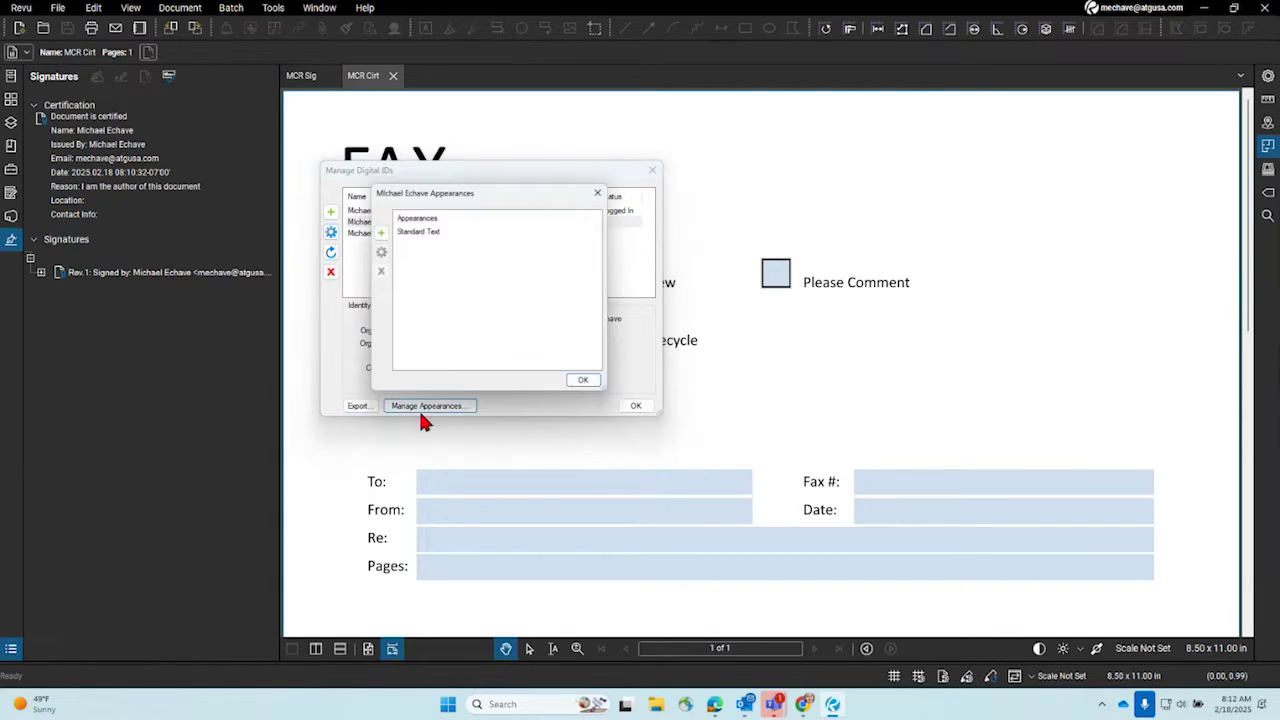
click(603, 190)
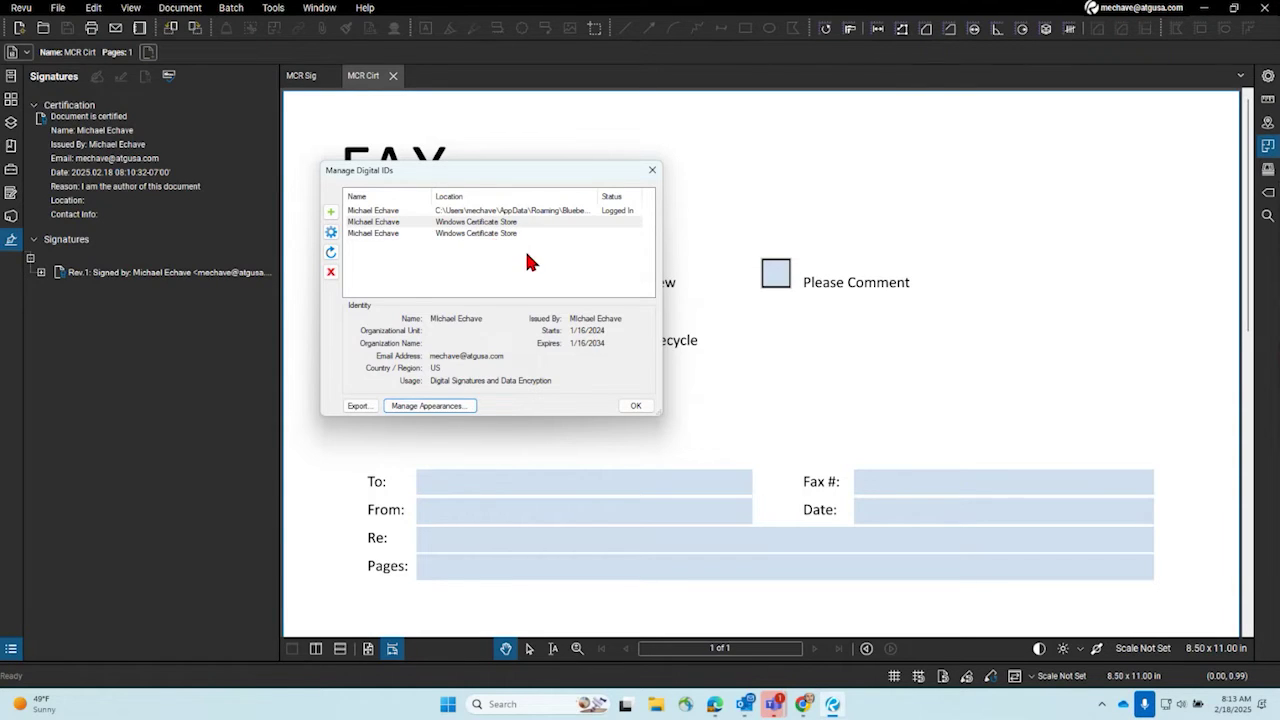
click(527, 256)
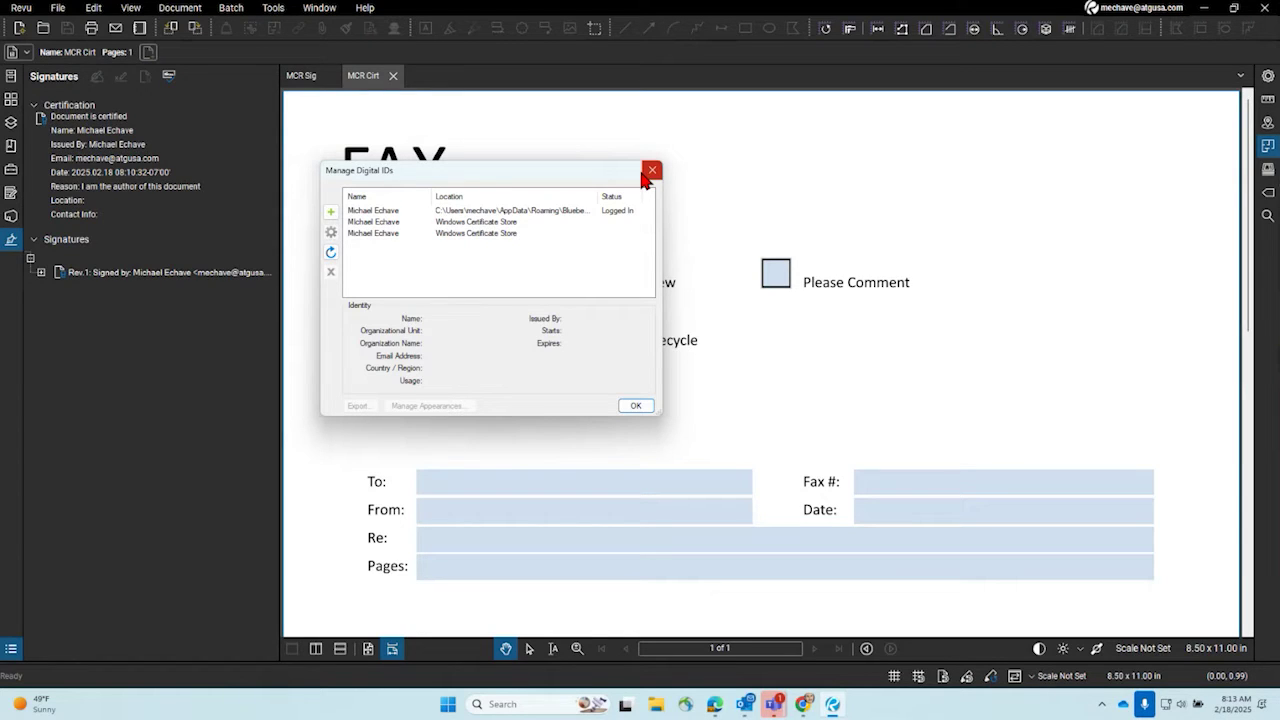
click(651, 171)
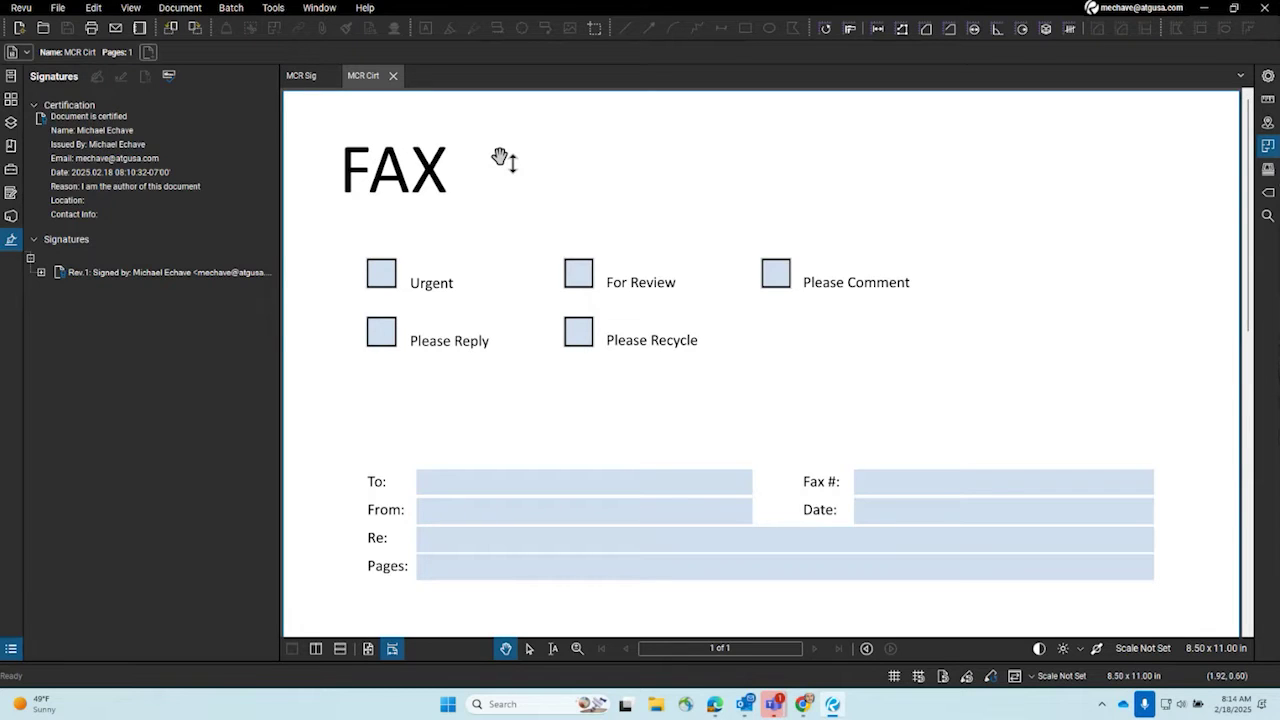
- Open the digital ID list and review the Windows Certificate Store and file-based creation options, closing the new ID form without creating one
click(320, 8)
mouse_move(276, 10)
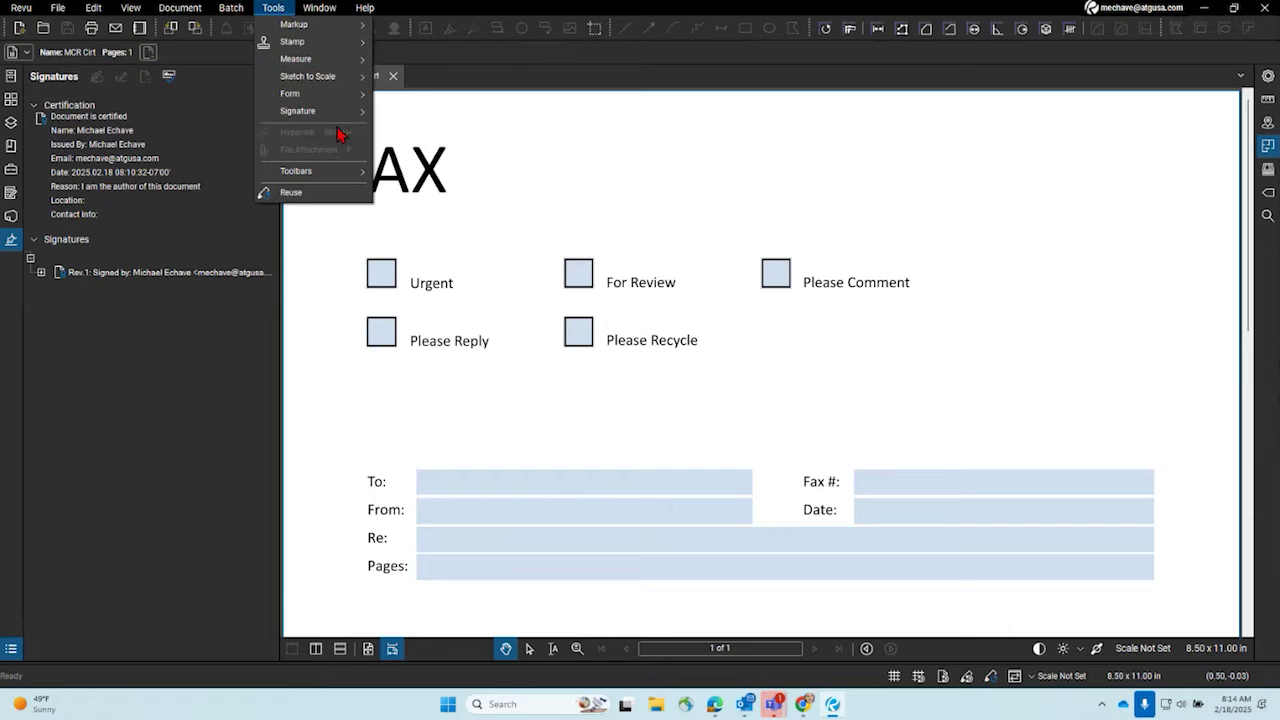
mouse_move(336, 122)
click(450, 170)
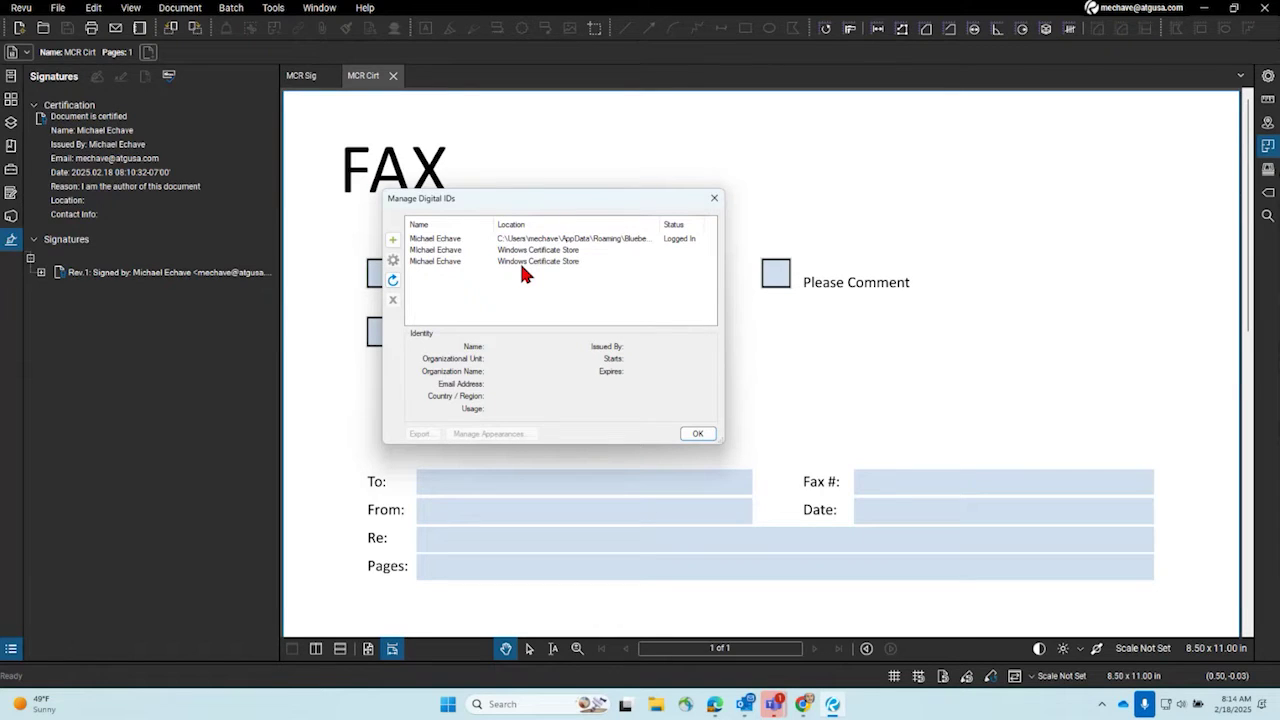
drag(497, 204, 489, 158)
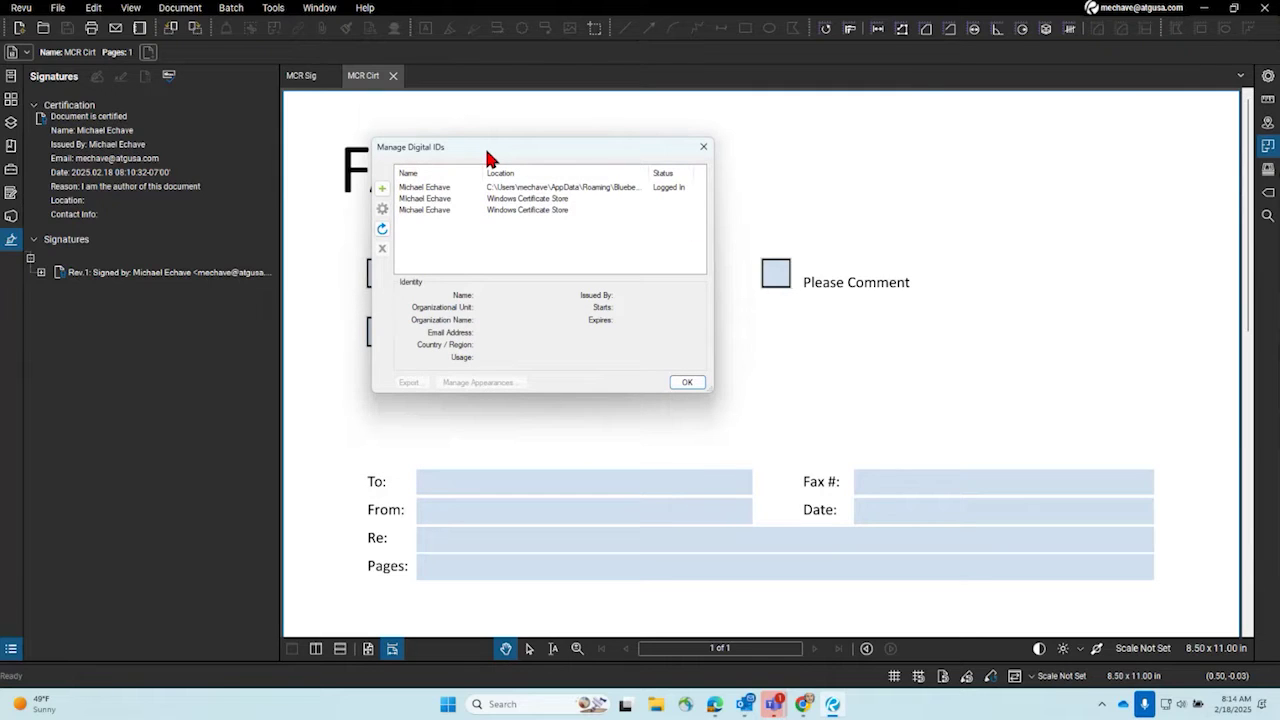
click(382, 188)
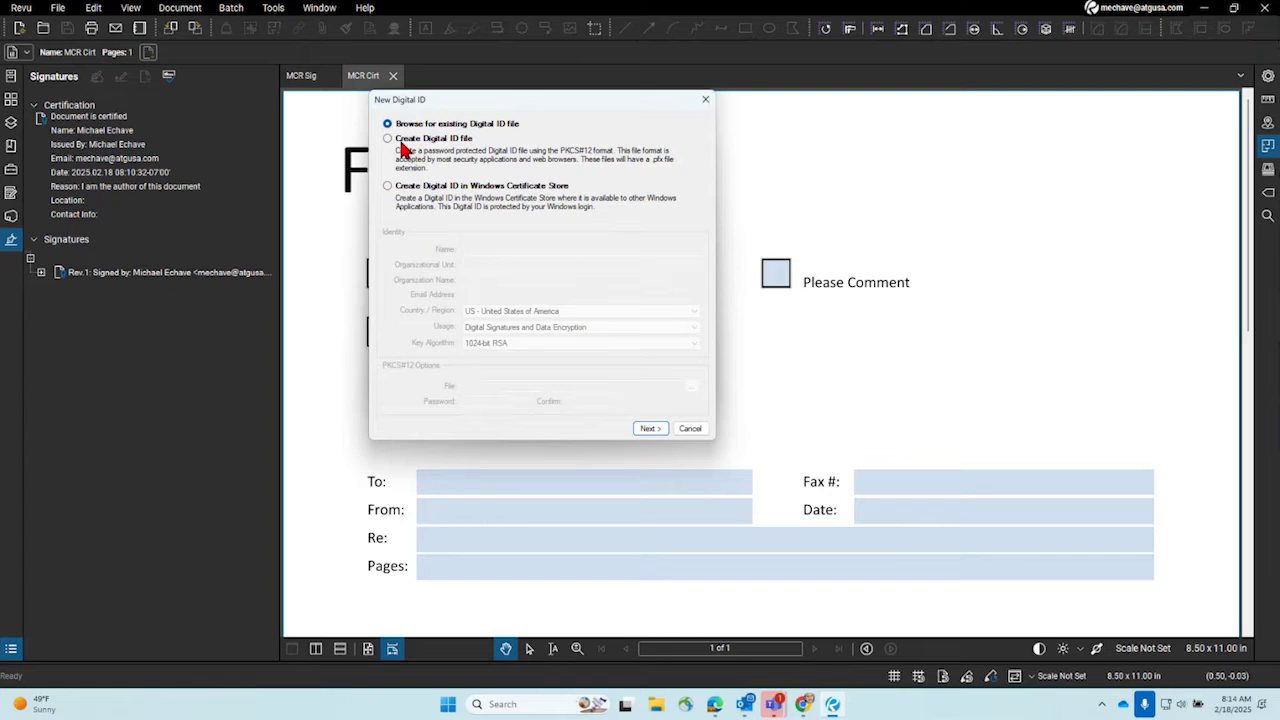
click(410, 190)
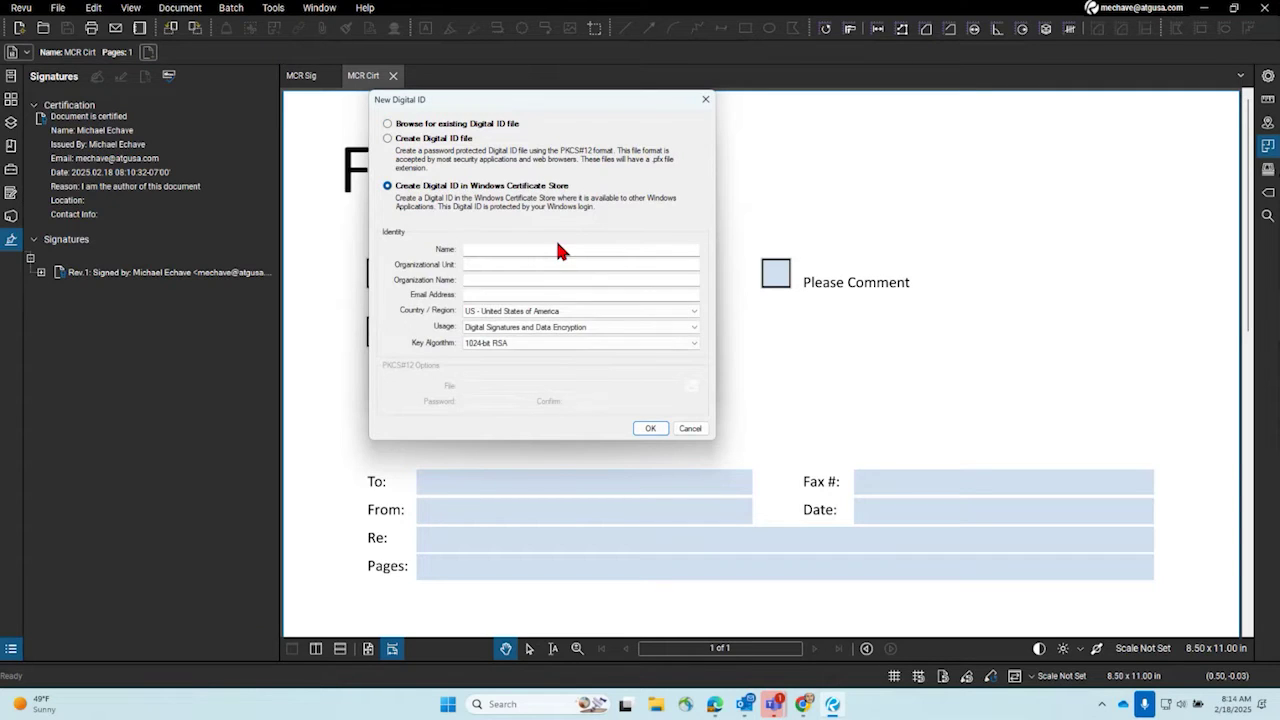
click(441, 145)
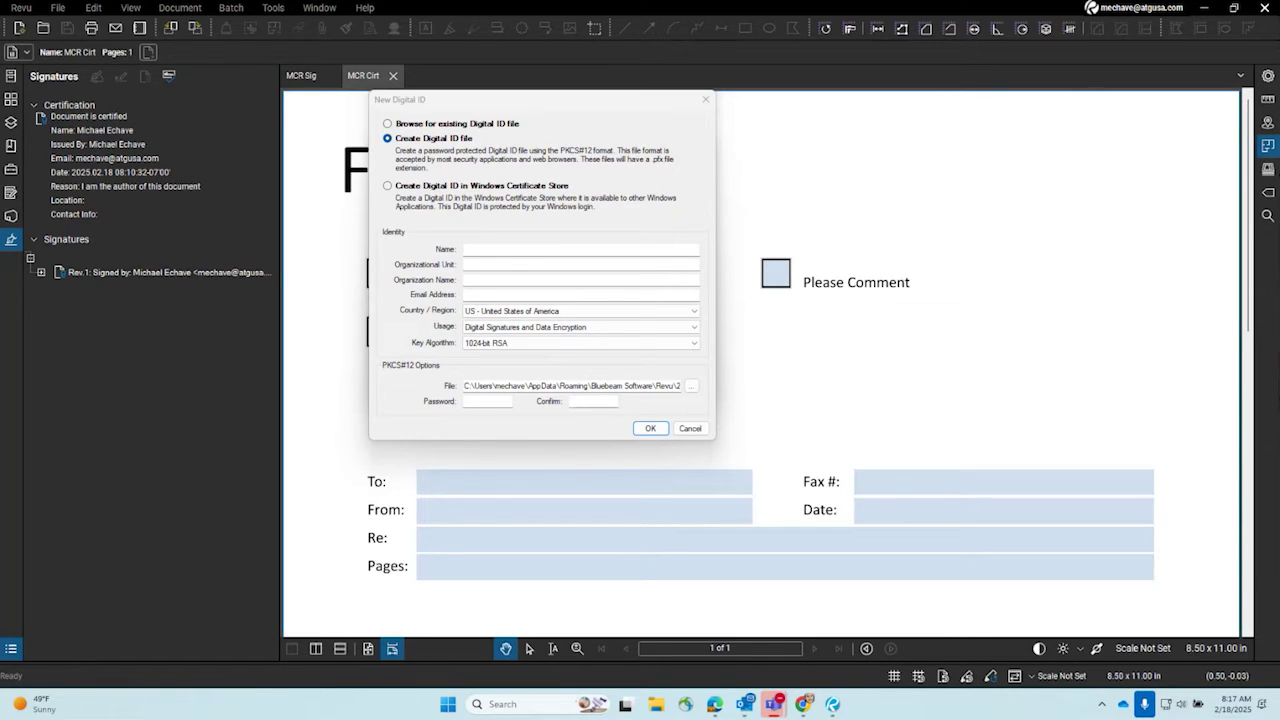
click(705, 99)
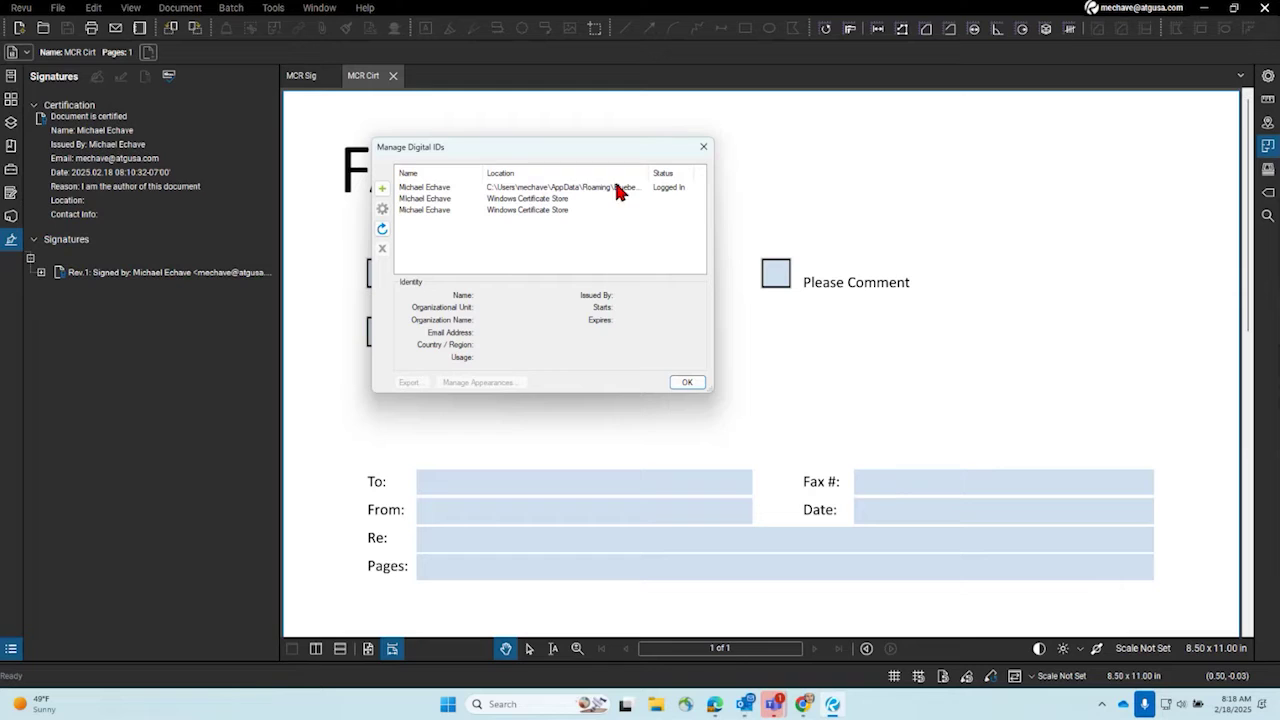
- Start a new file-based digital ID and view its PKCS#12 save location dialog without saving a file
drag(558, 152, 514, 128)
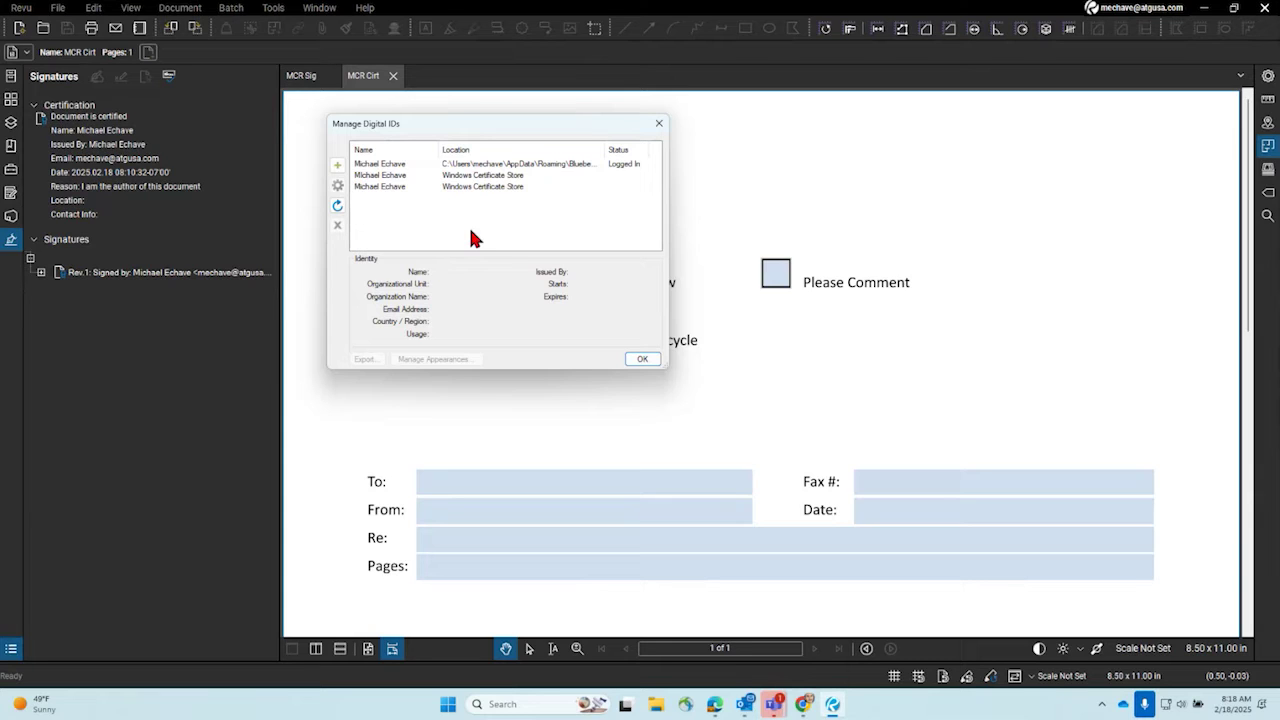
drag(437, 121, 397, 108)
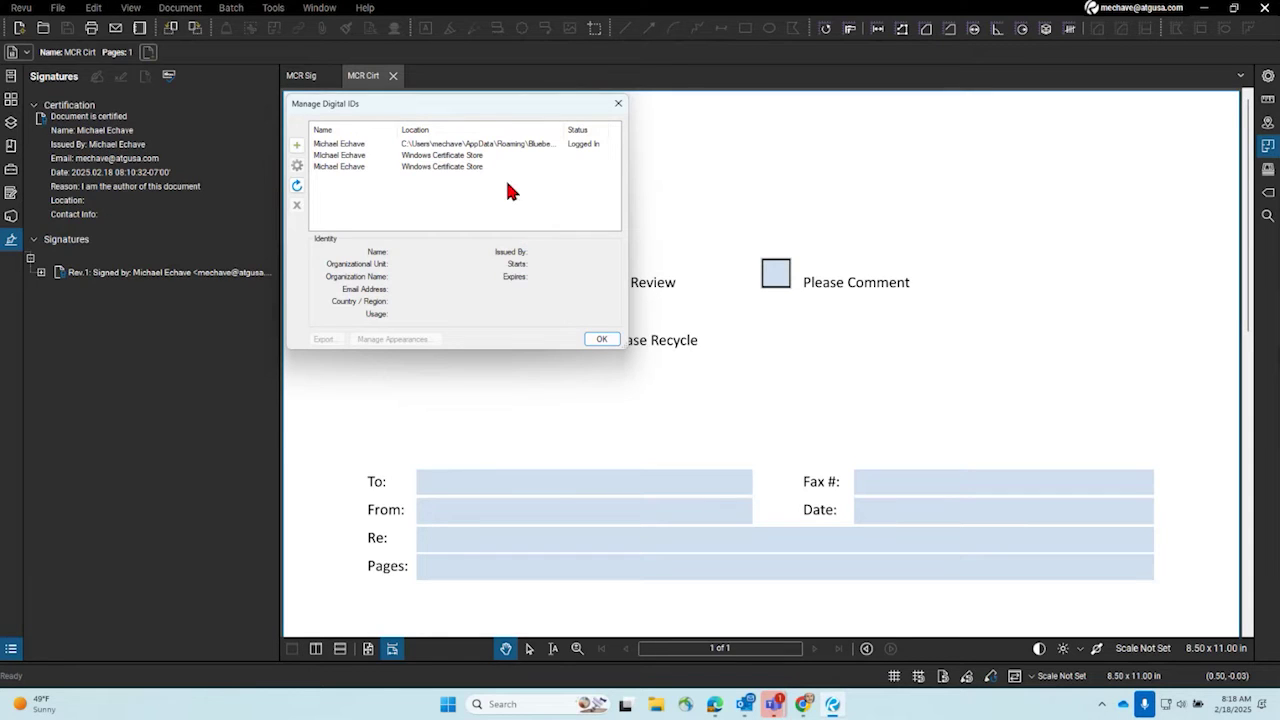
click(296, 145)
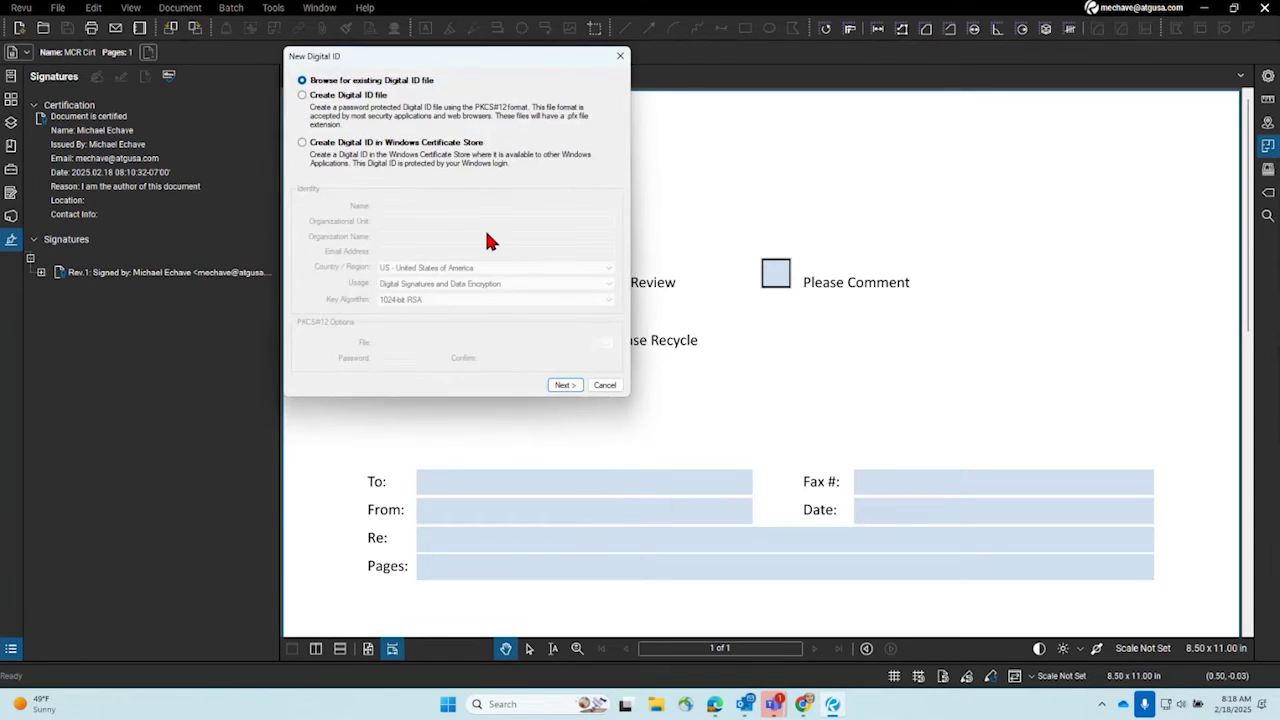
click(340, 96)
click(606, 342)
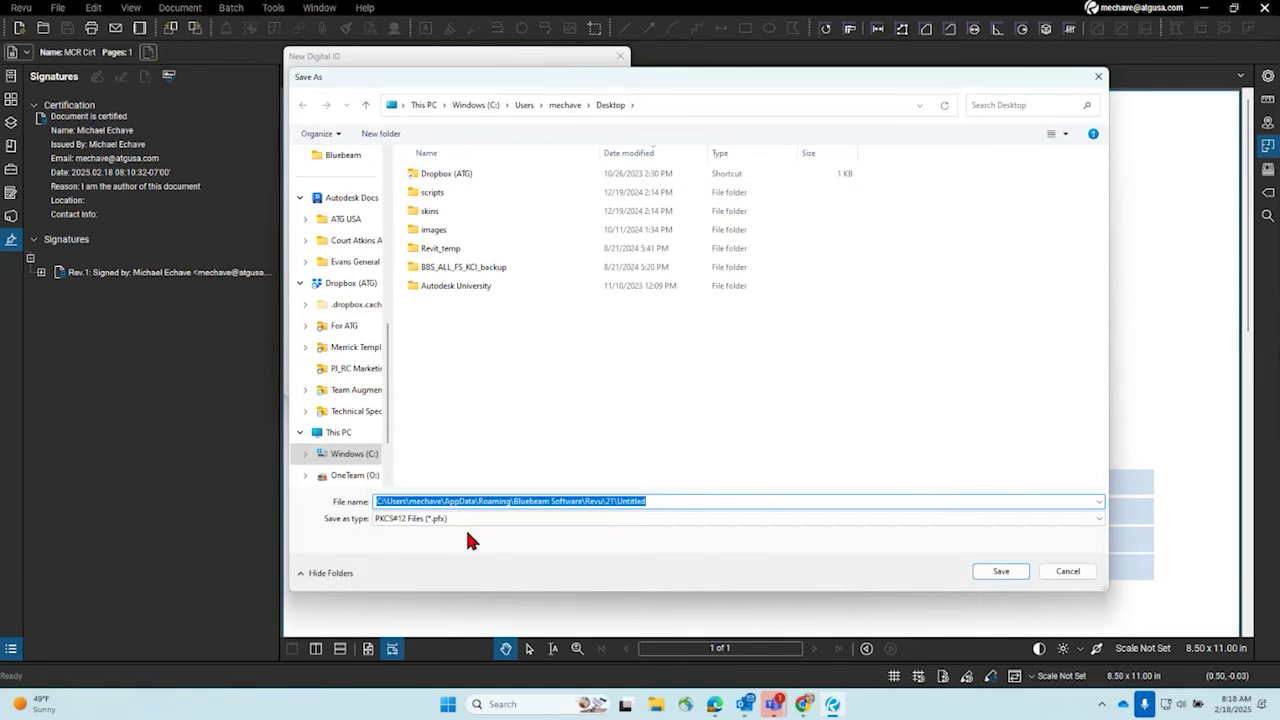
click(1098, 78)
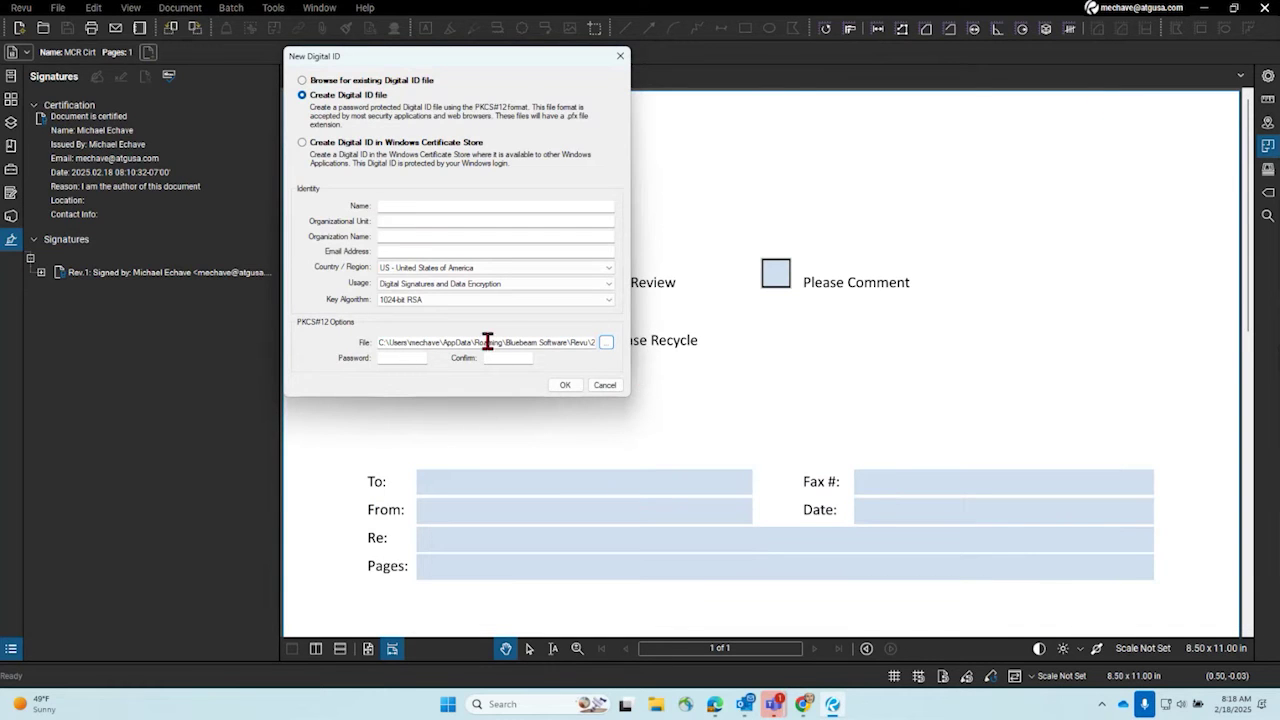
- Switch the new digital ID to Windows Certificate Store creation and review its key algorithm choices without changing the algorithm
click(338, 145)
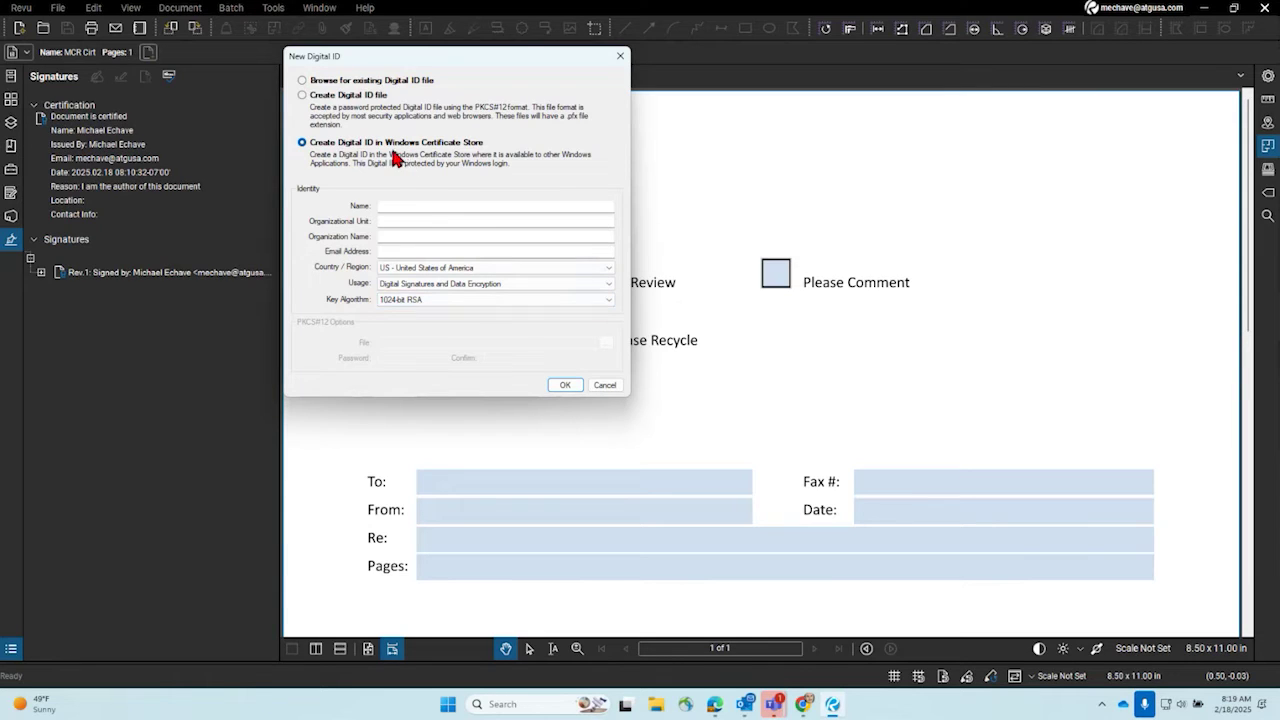
click(500, 298)
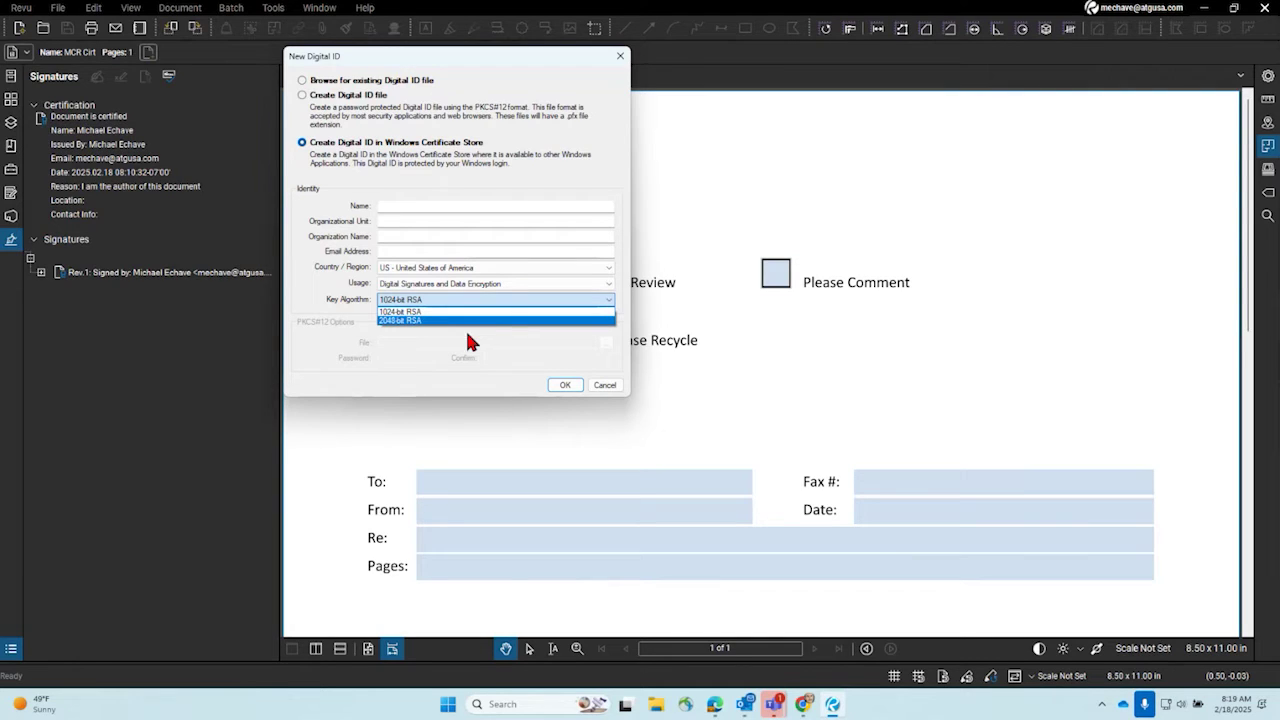
click(470, 340)
click(433, 298)
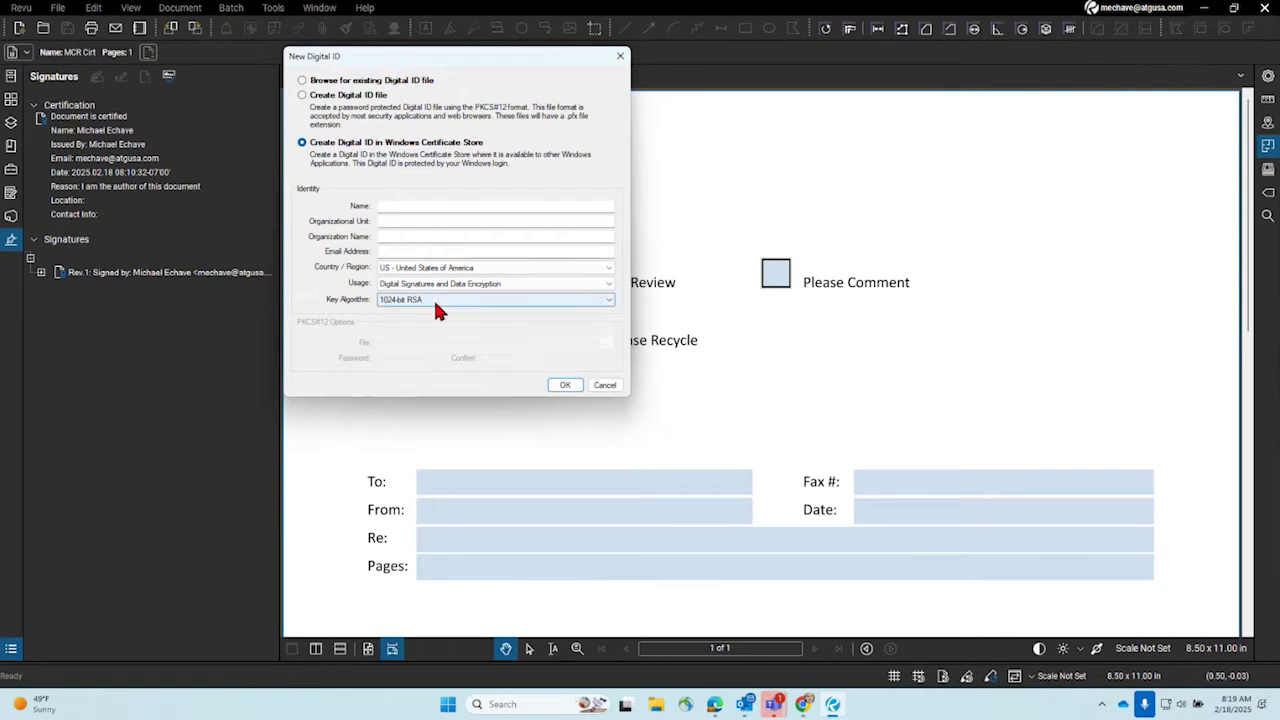
click(444, 348)
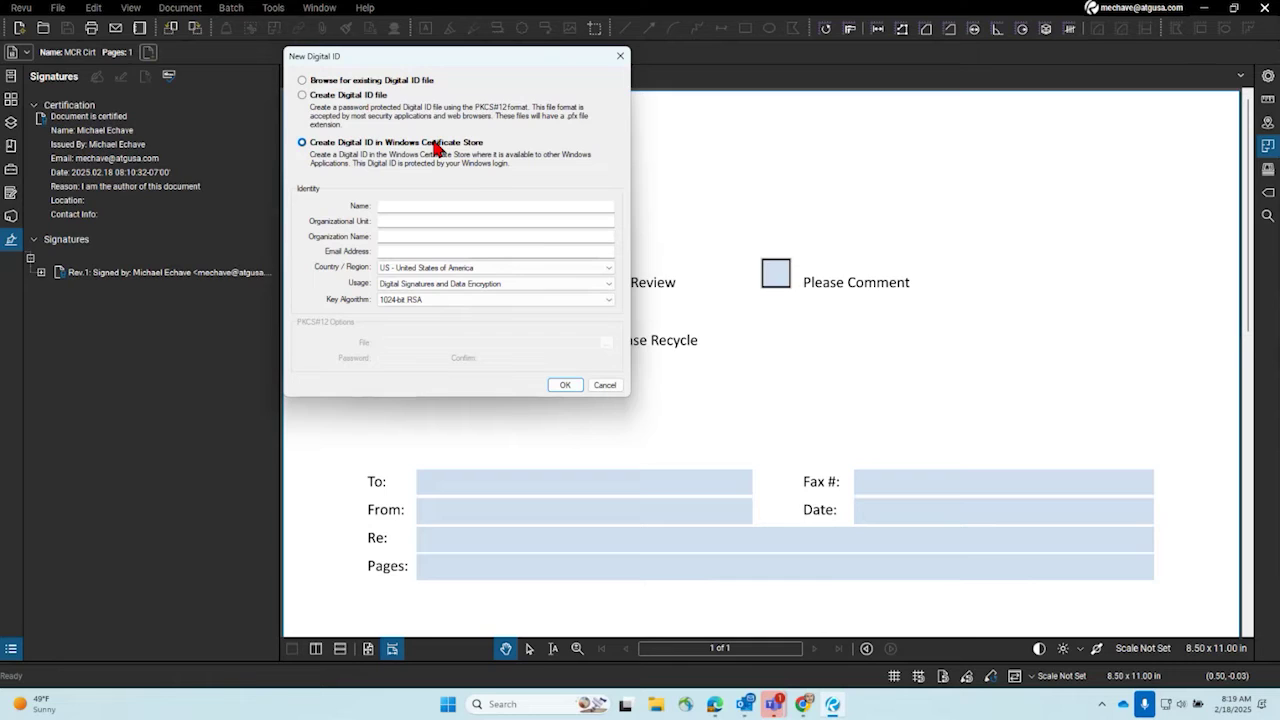
- Compare the fields offered for browsing to an existing ID, creating an ID file, and creating one in the Windows Certificate Store
click(327, 97)
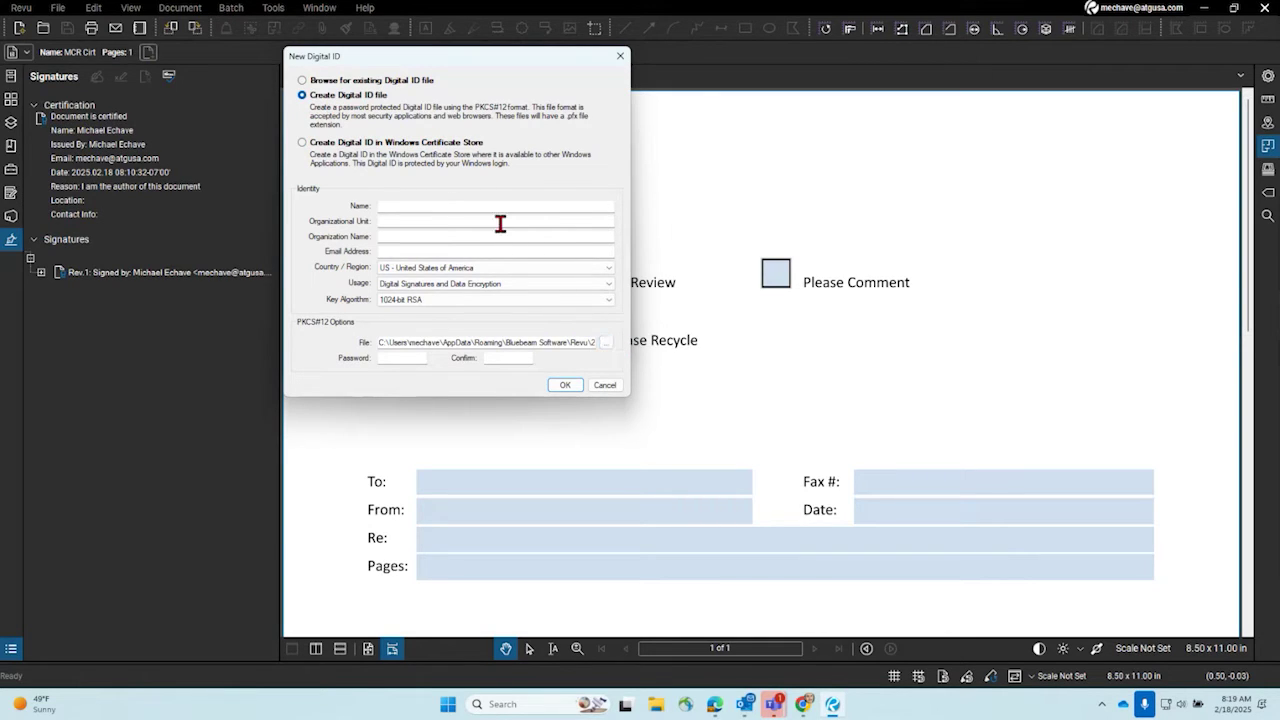
click(392, 150)
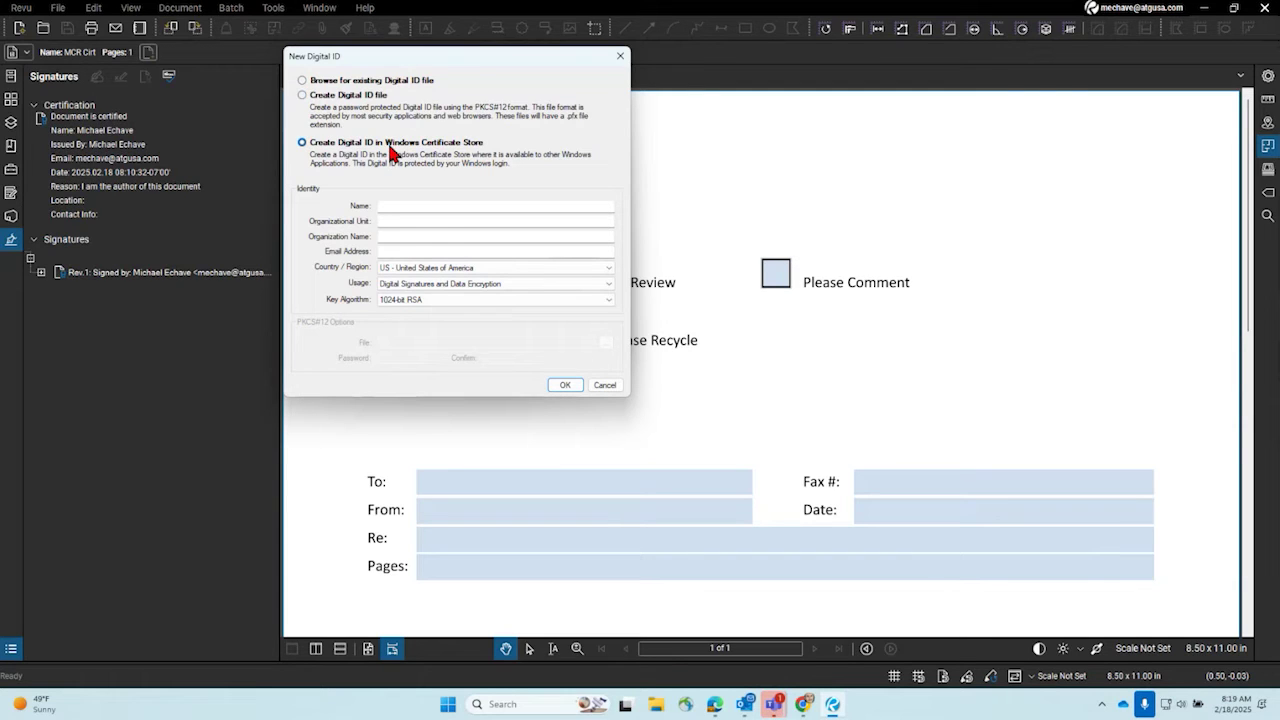
click(391, 84)
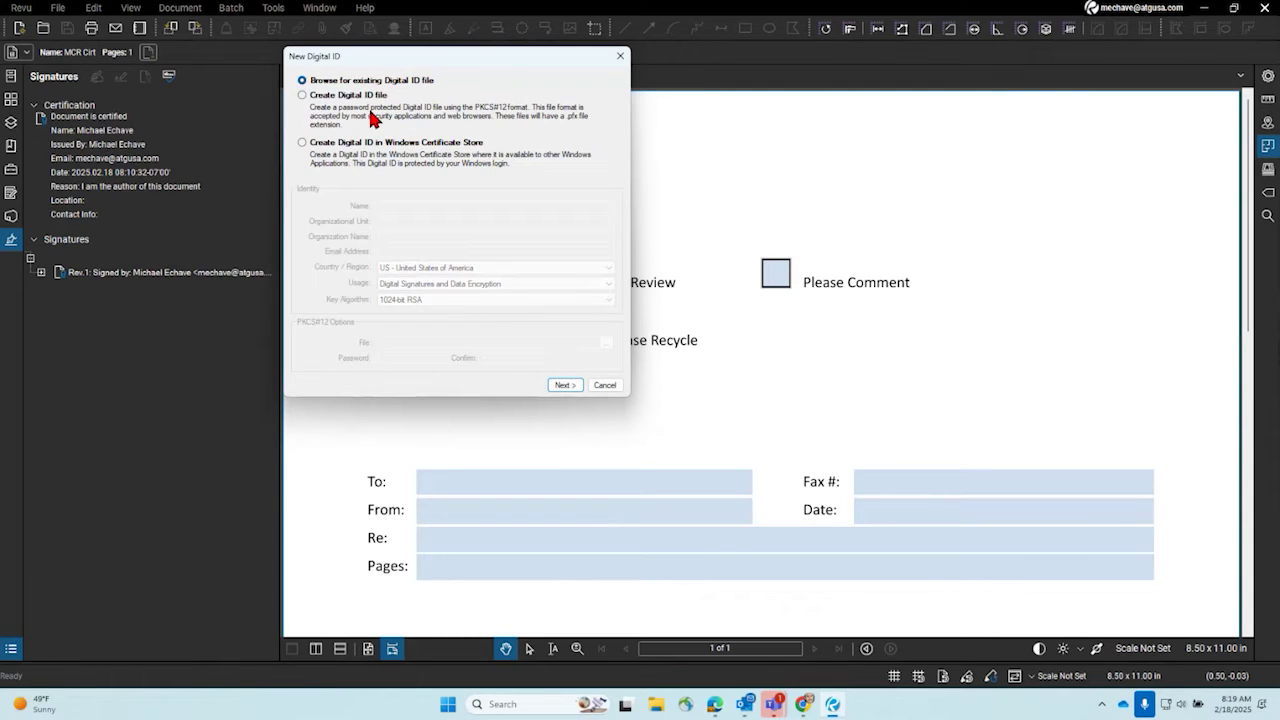
click(366, 97)
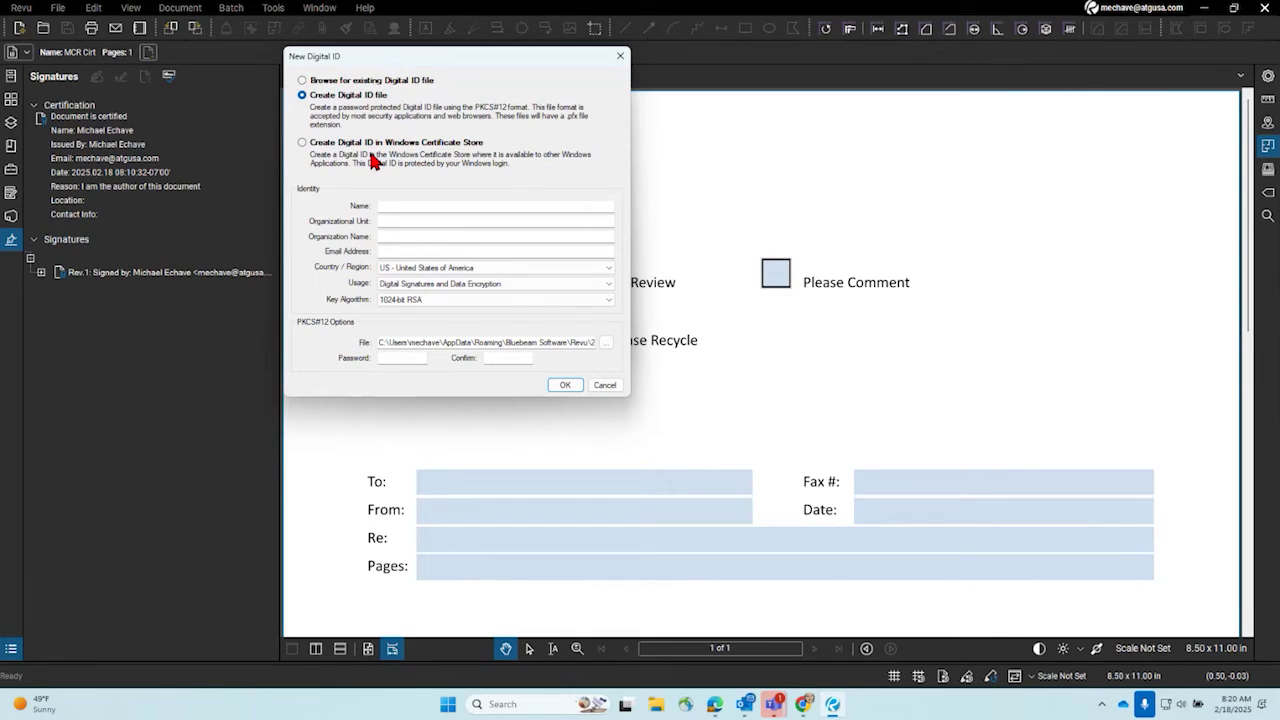
click(380, 146)
click(366, 98)
- View the save dialog for a new PKCS#12 ID file and the browse dialog for an existing one, cancelling both
click(601, 342)
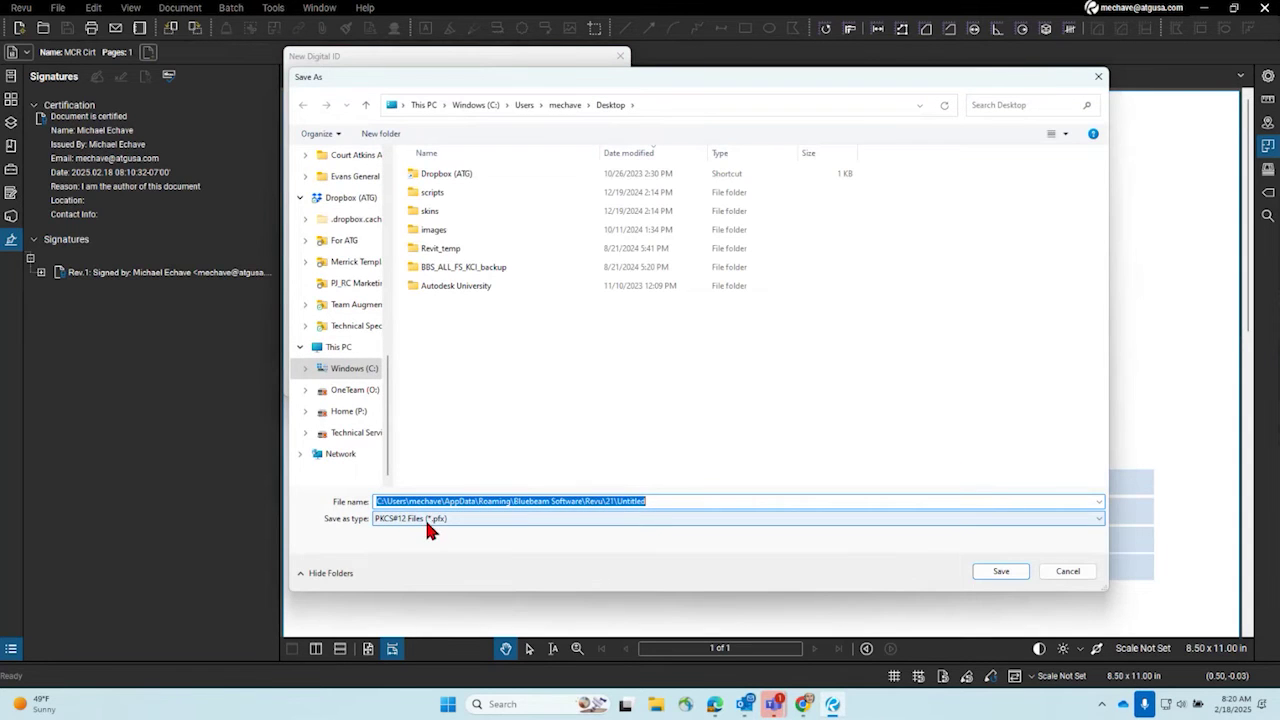
click(1098, 76)
click(386, 84)
click(564, 384)
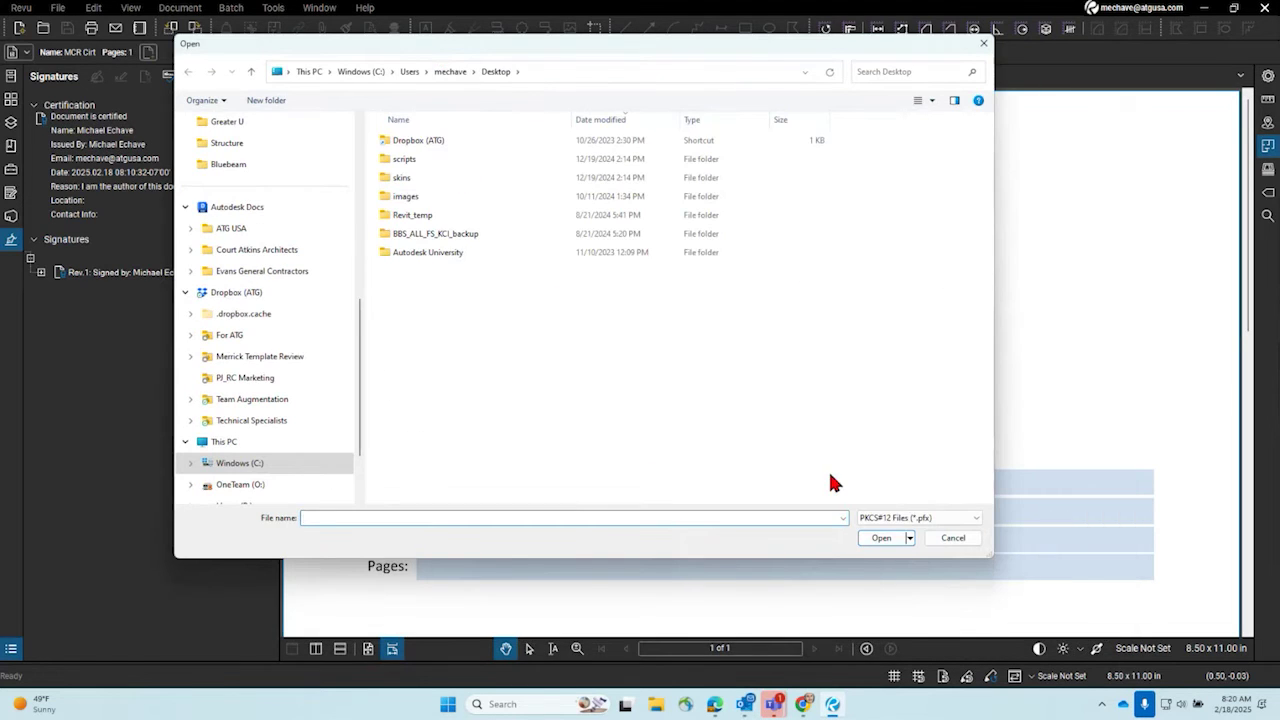
click(953, 539)
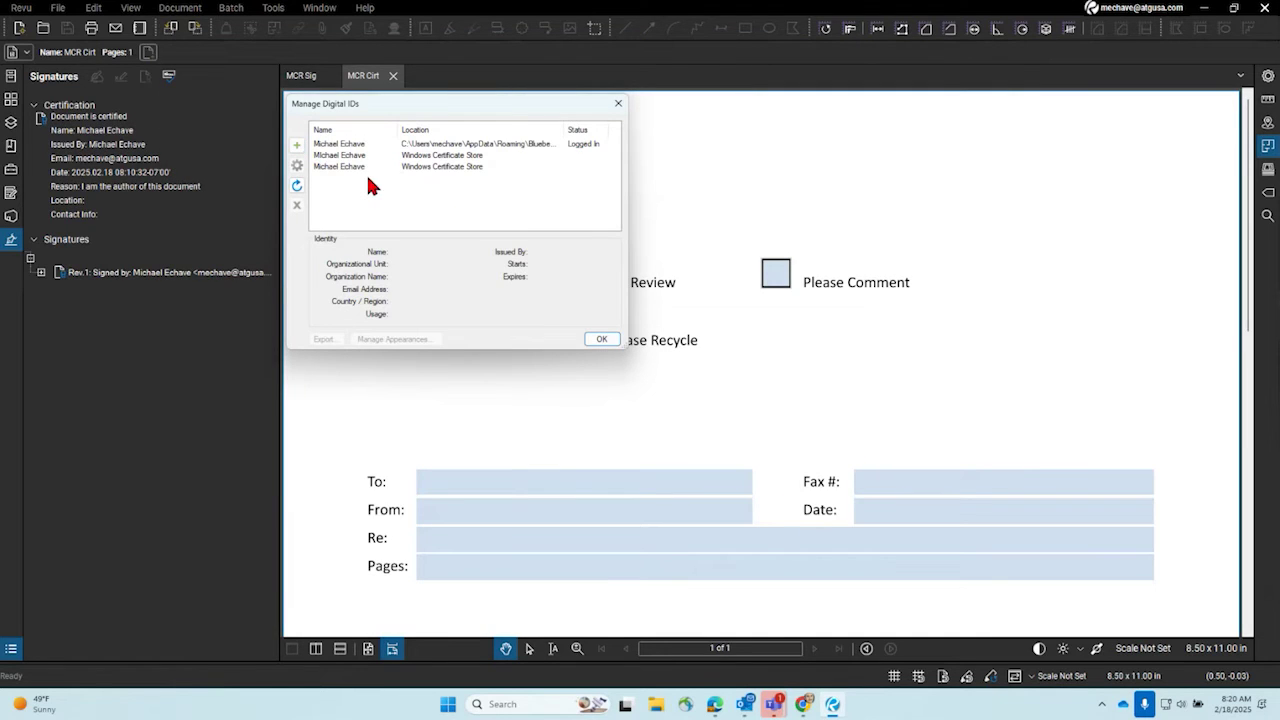
- Select the second Windows Certificate Store ID and examine its certificate's general information, details and certification path
click(371, 167)
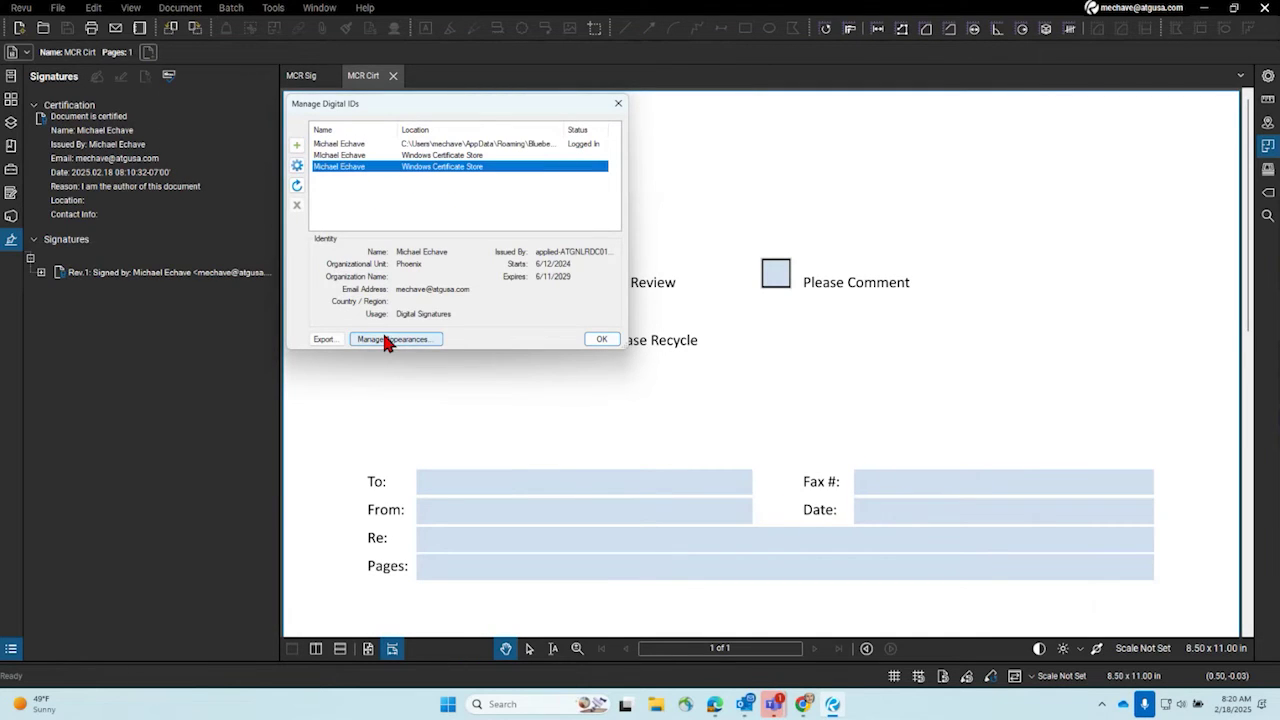
click(297, 166)
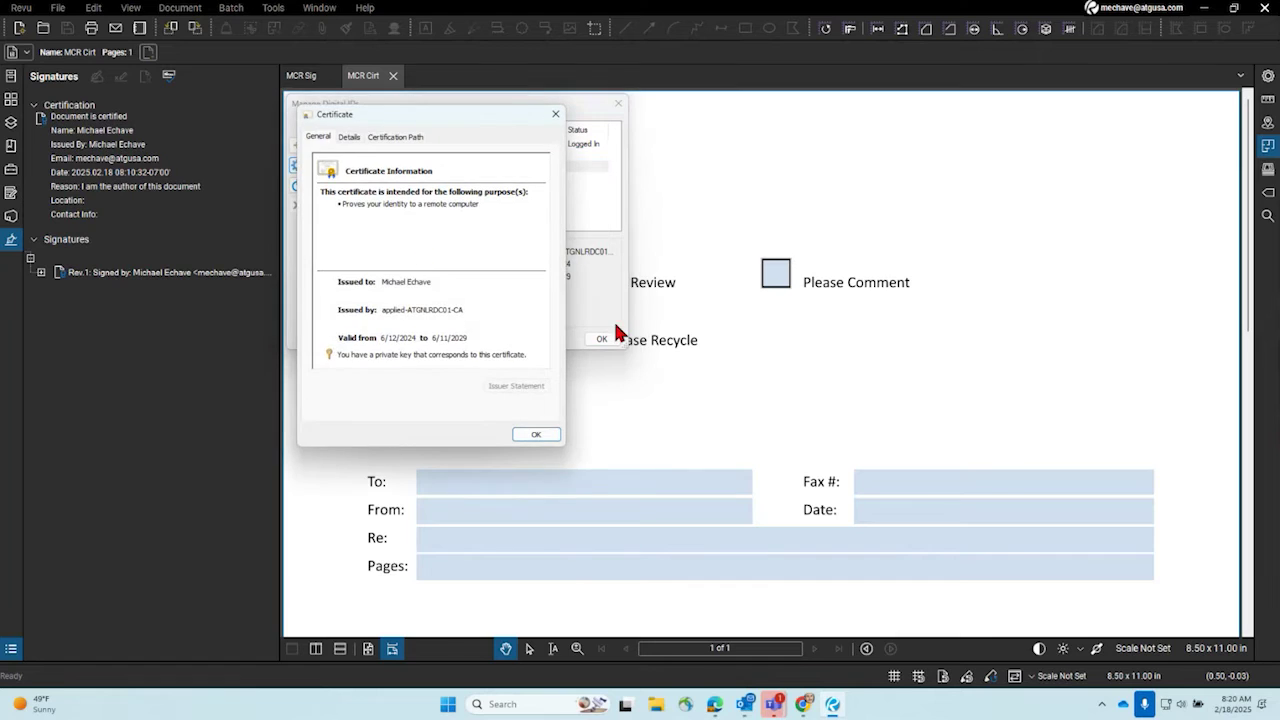
drag(330, 116, 478, 134)
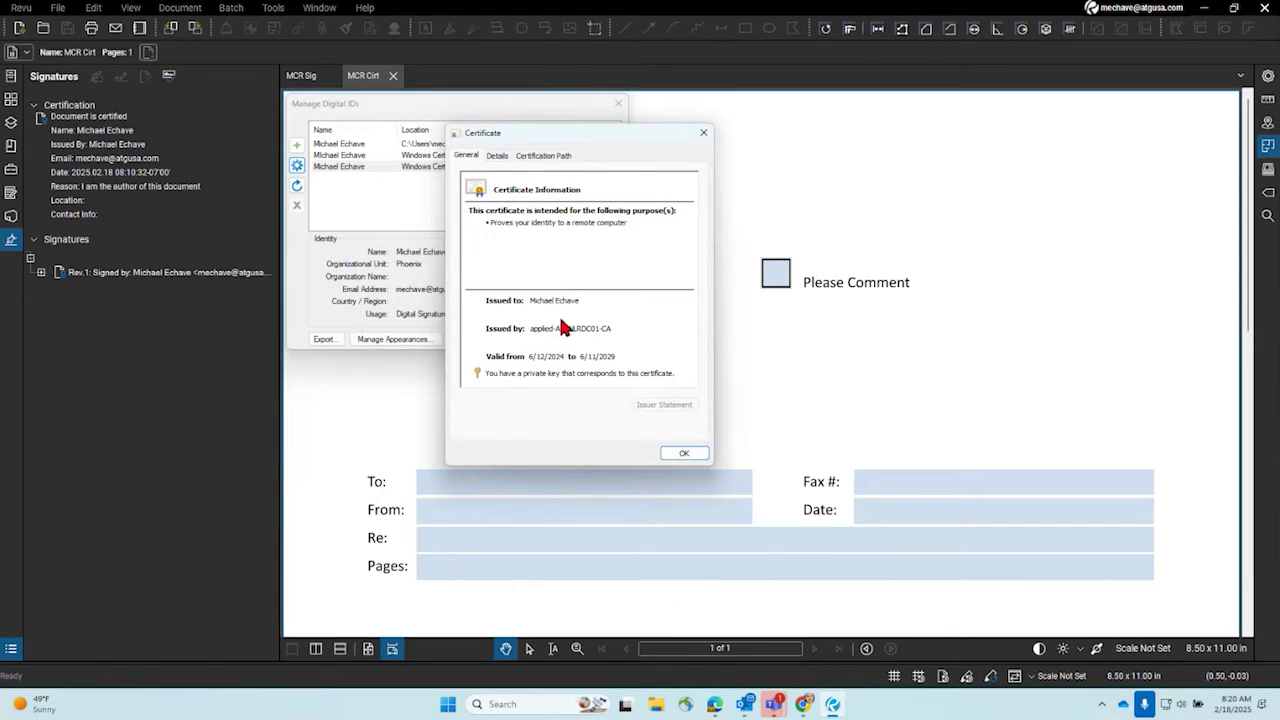
click(499, 157)
scroll(578, 254, down, 5)
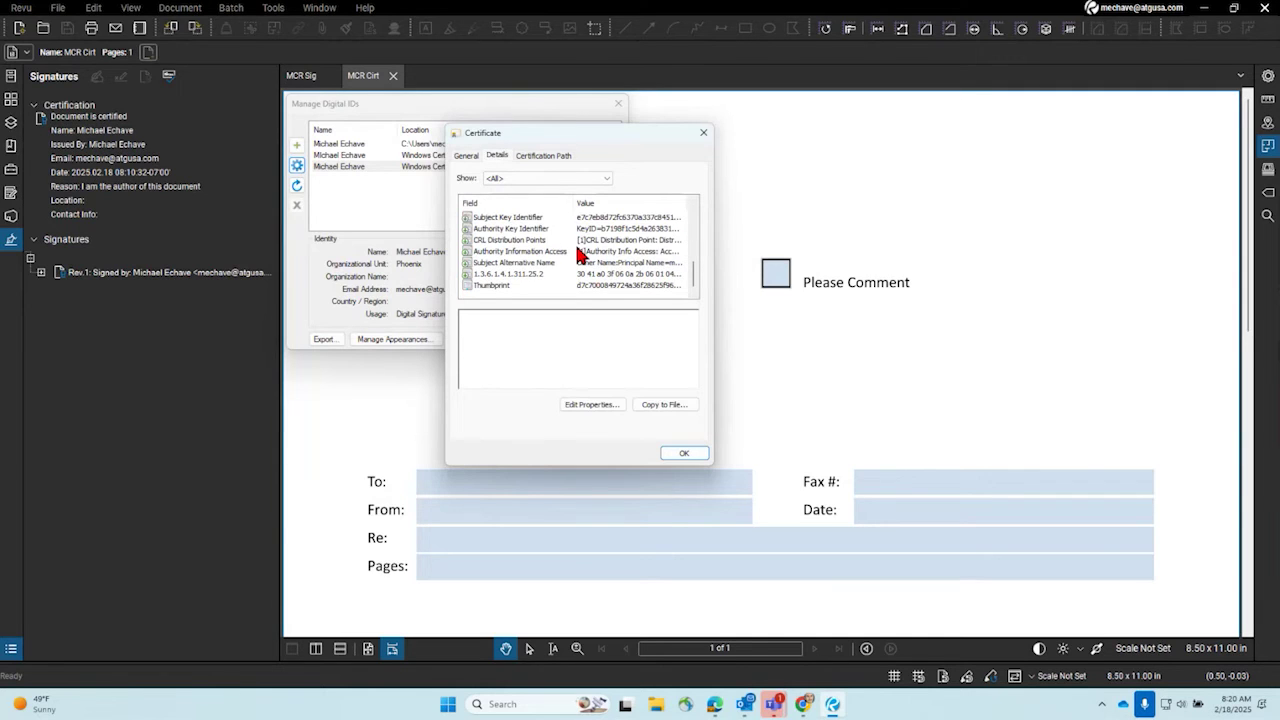
click(562, 158)
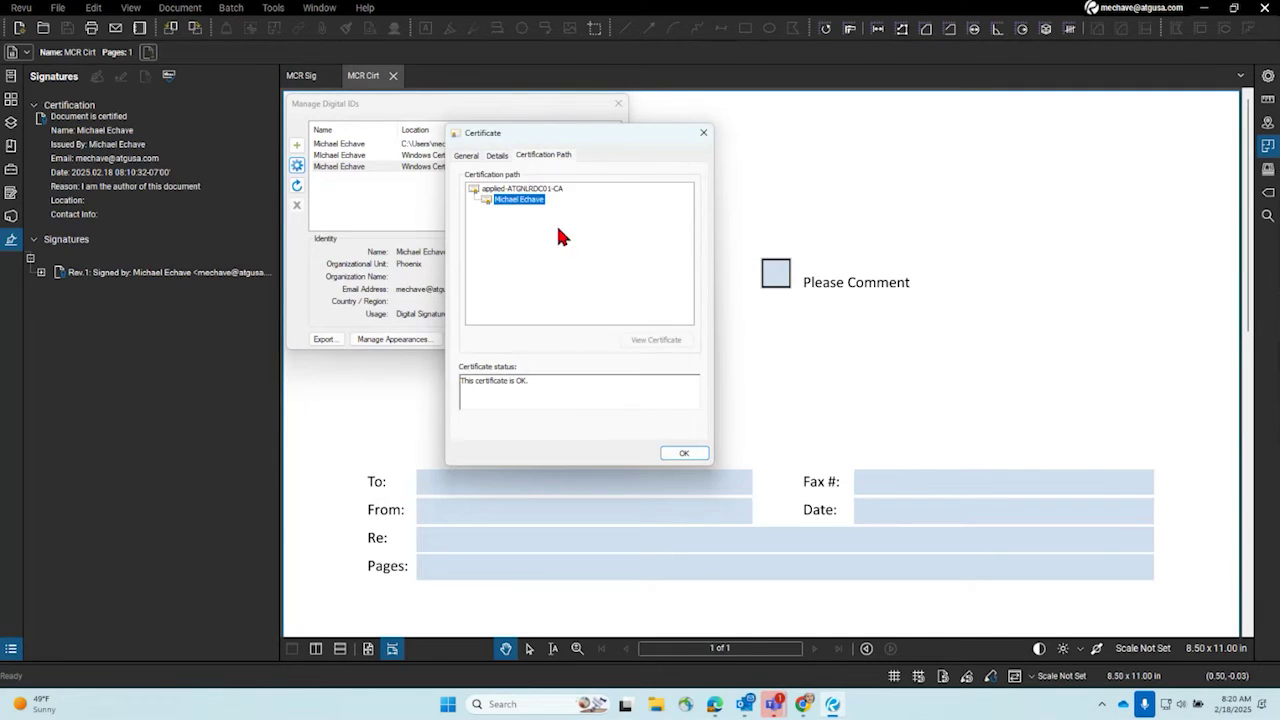
- Recheck the certificate's certification path, detail fields and validity information, and close the certificate without changes
click(497, 156)
click(466, 156)
click(554, 158)
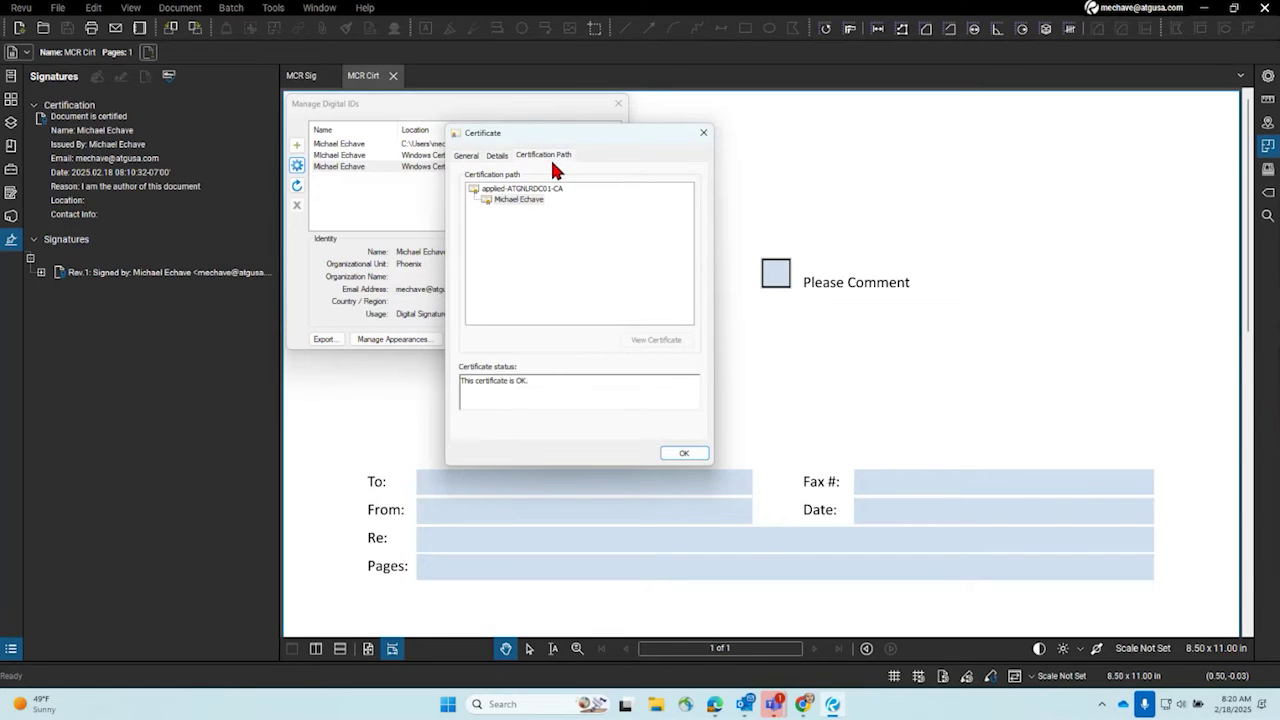
click(497, 156)
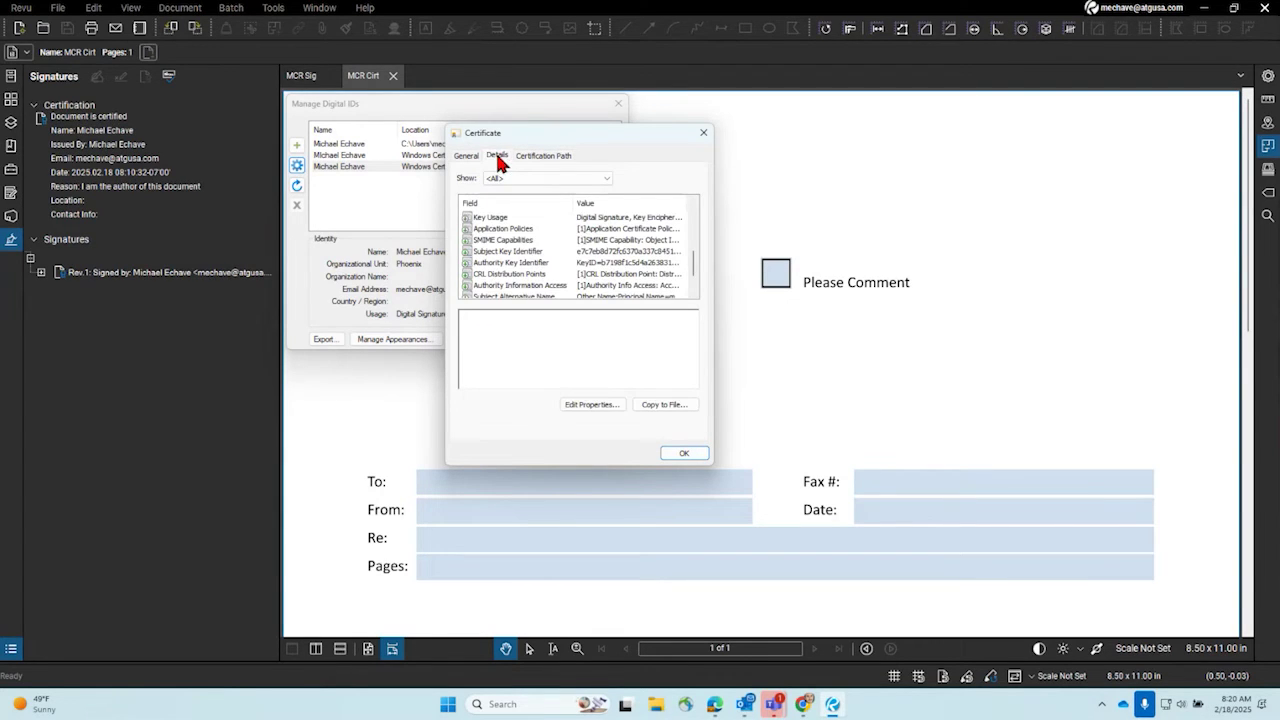
scroll(549, 276, up, 3)
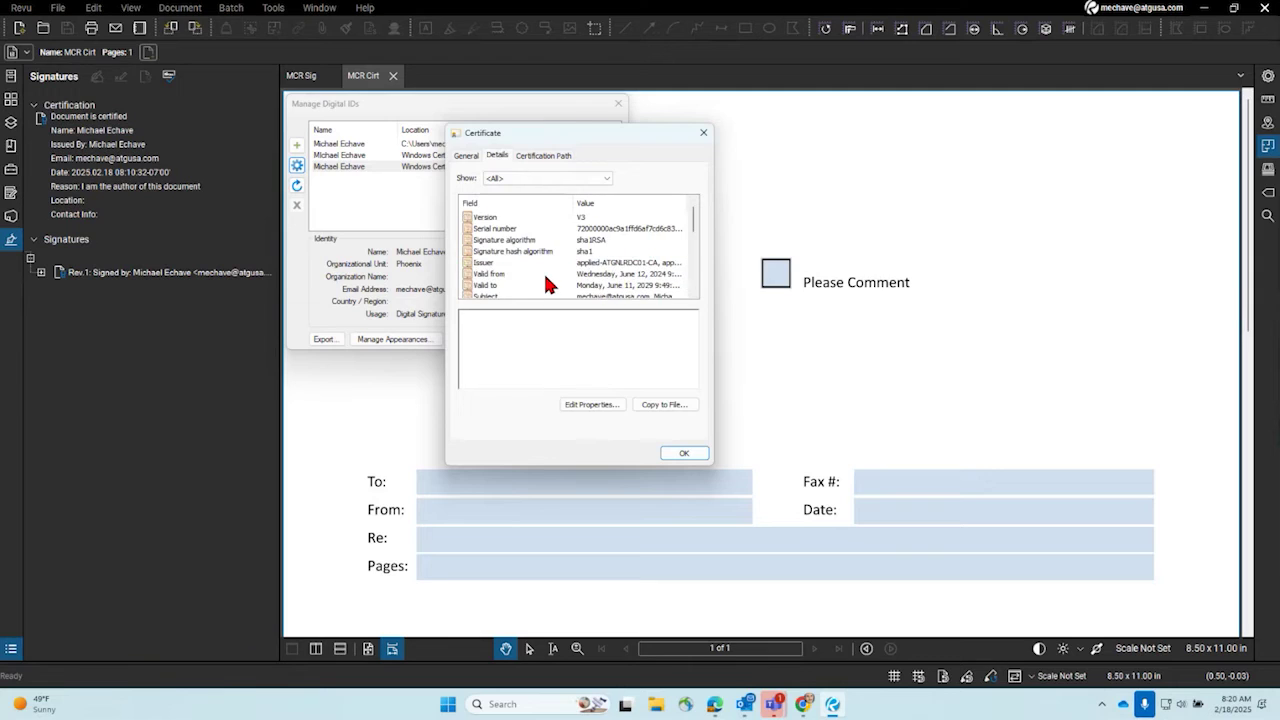
scroll(549, 280, up, 2)
click(466, 156)
drag(531, 130, 428, 119)
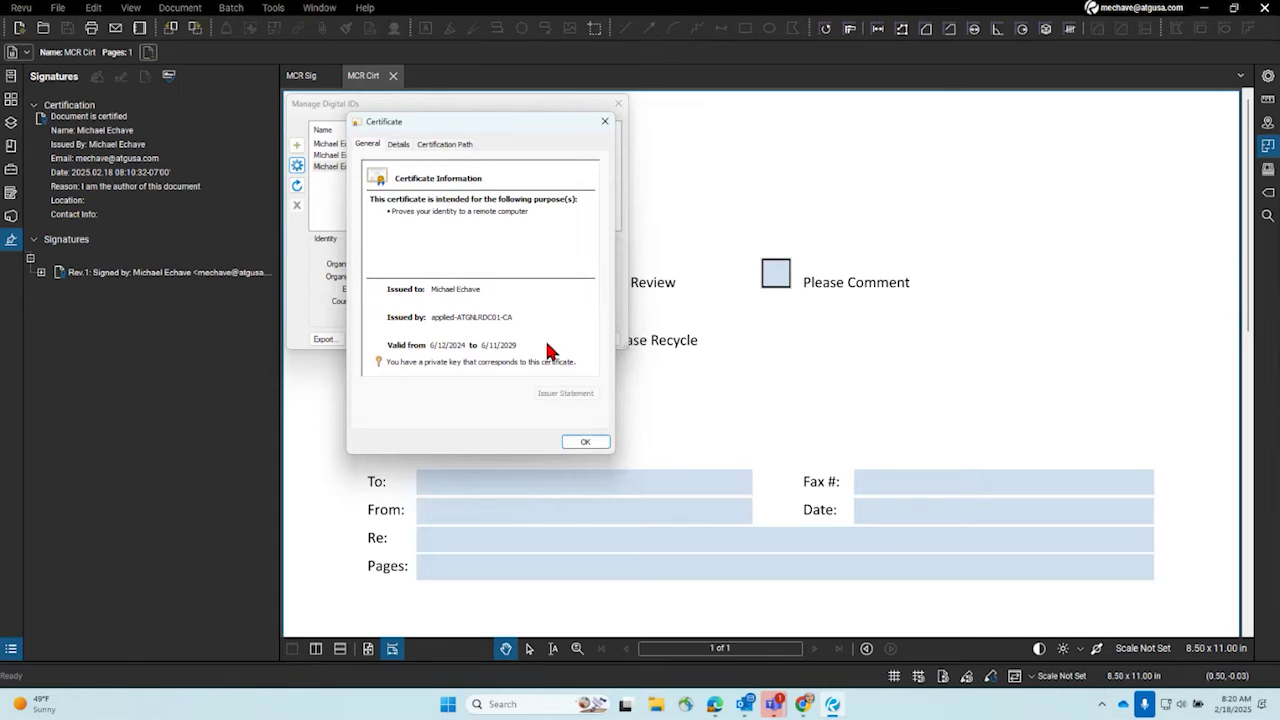
click(604, 122)
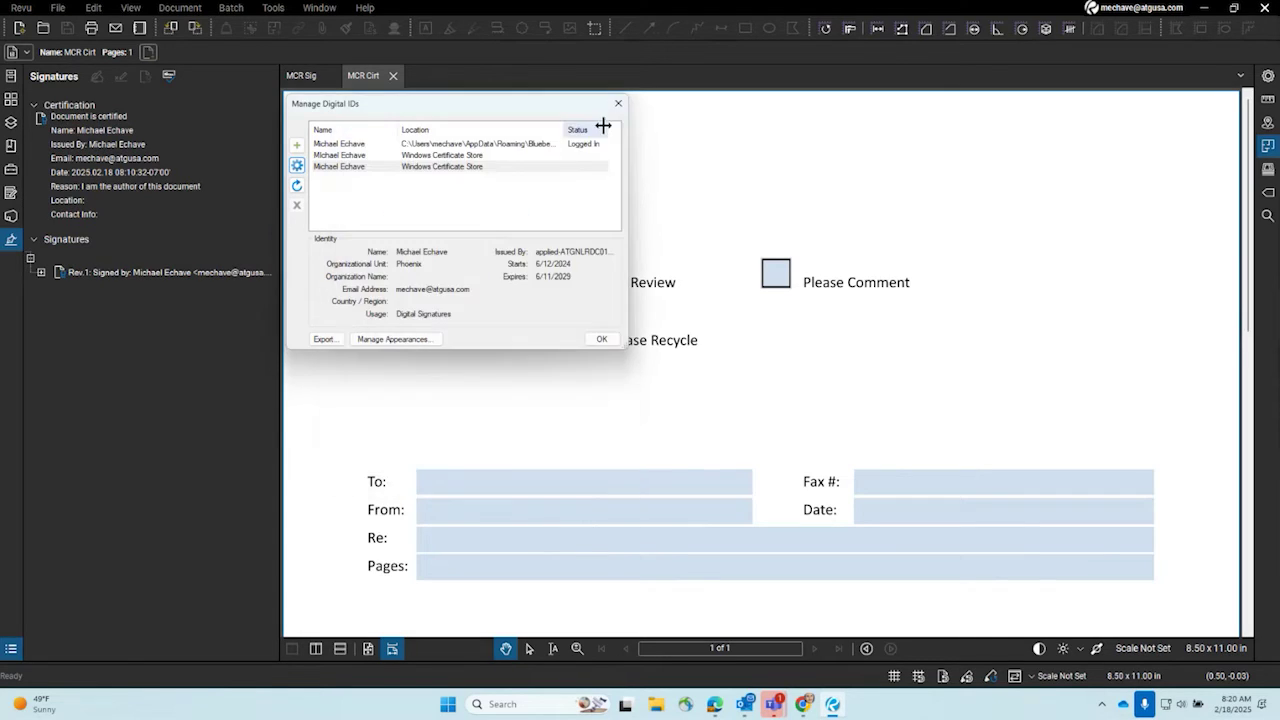
- View the second Windows Certificate Store ID's identity summary again and close the digital ID list
click(503, 222)
click(518, 168)
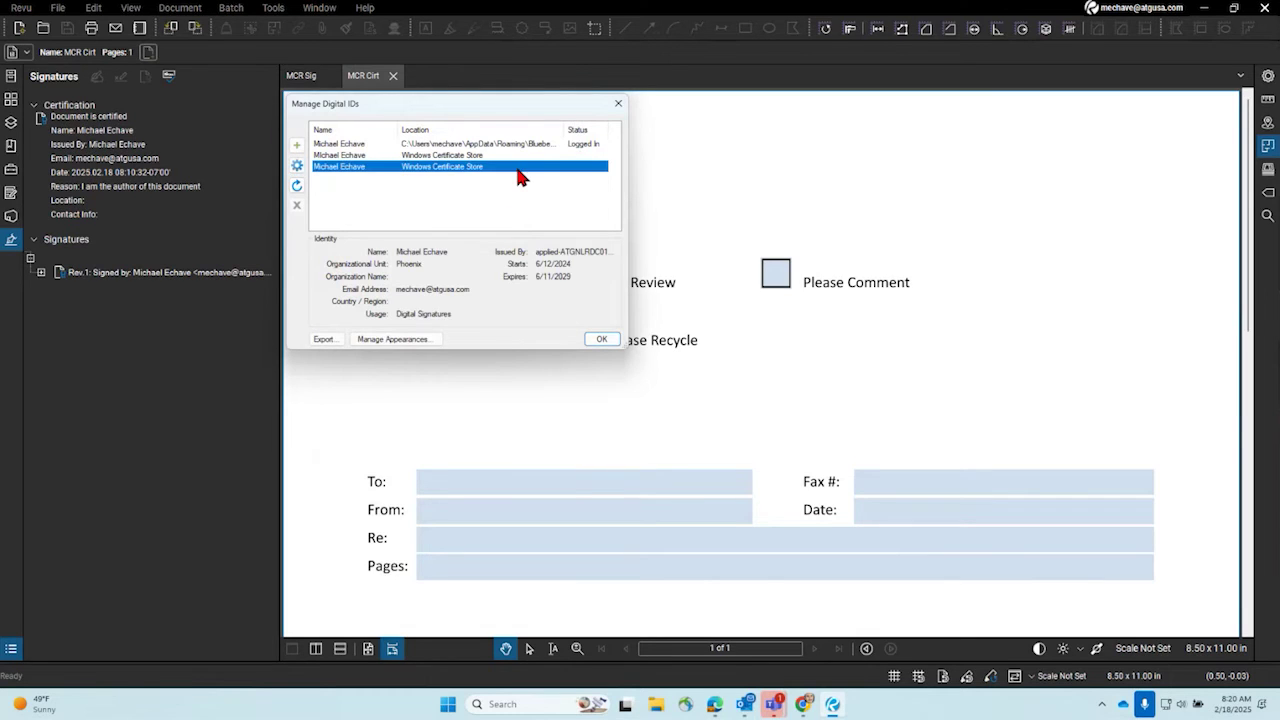
click(618, 103)
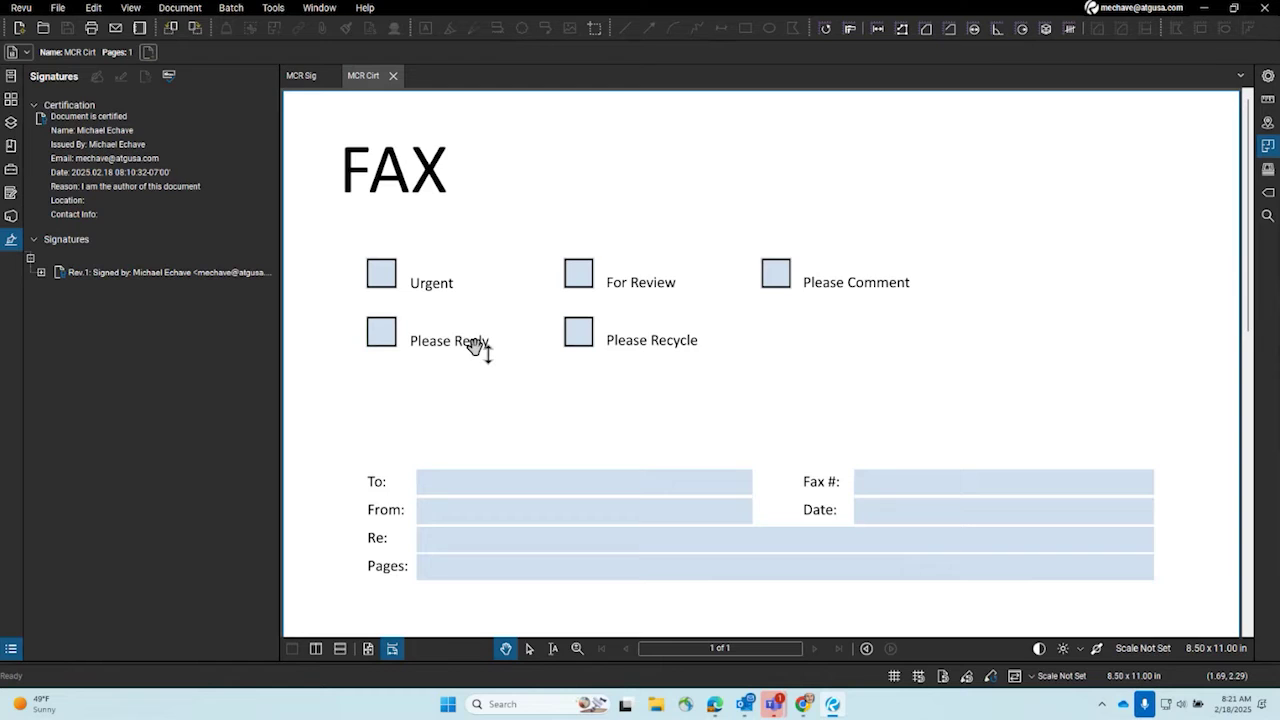
- Open Samtec.pdf from the pinned Completed Sets and hide the file list to show the drawing full width
click(57, 7)
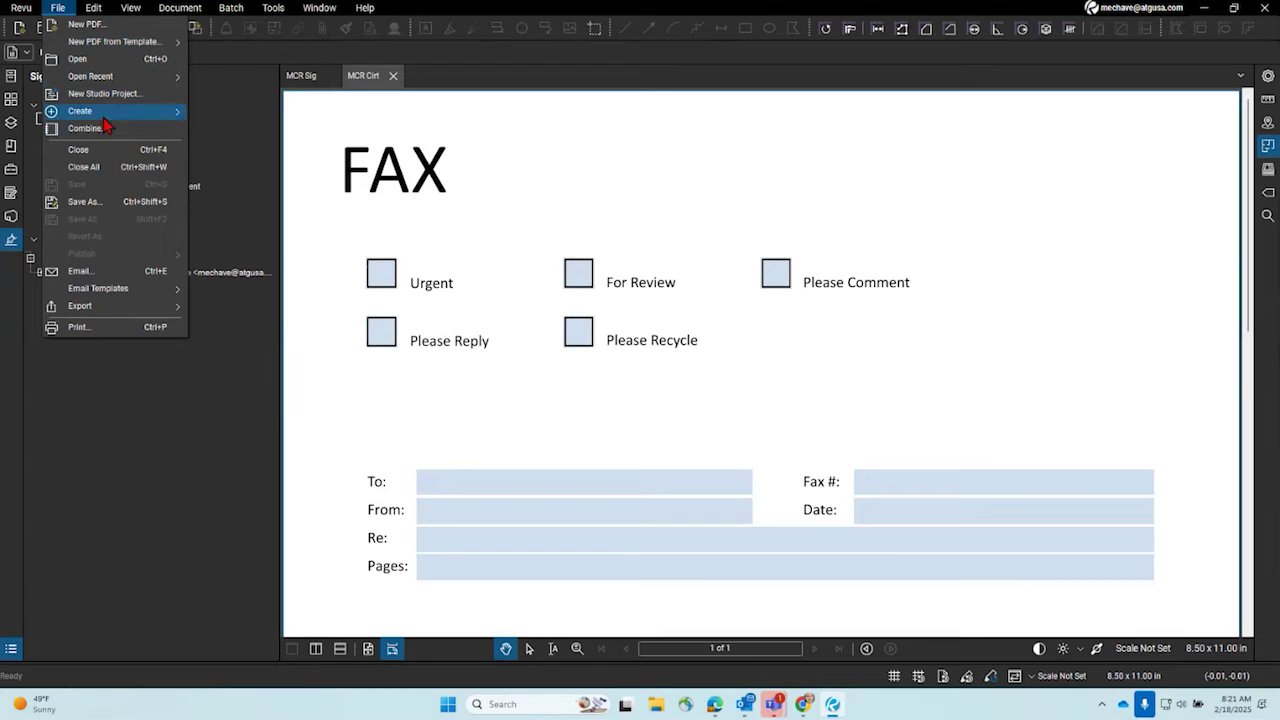
click(246, 117)
click(11, 76)
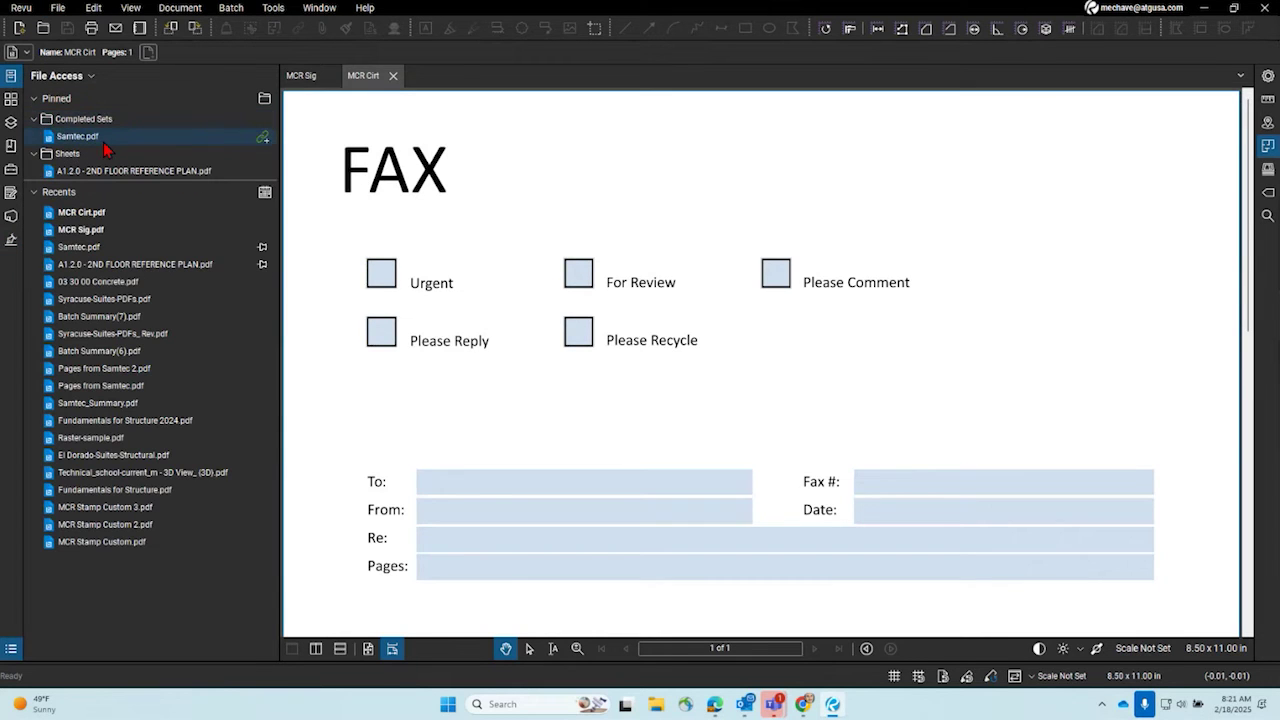
click(104, 142)
click(11, 76)
- Erase the page content of the boxed "not for construction" note in the title block on page 3 of Samtec
scroll(480, 208, down, 8)
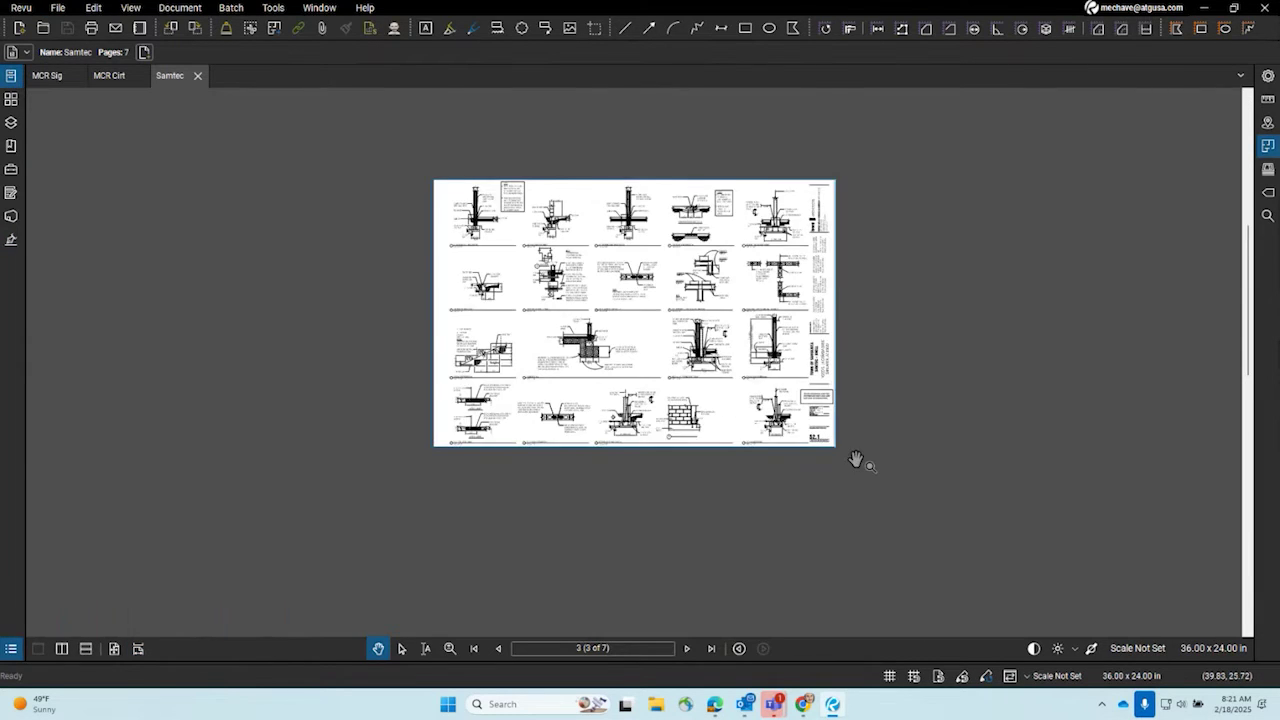
scroll(856, 460, up, 8)
drag(711, 191, 560, 315)
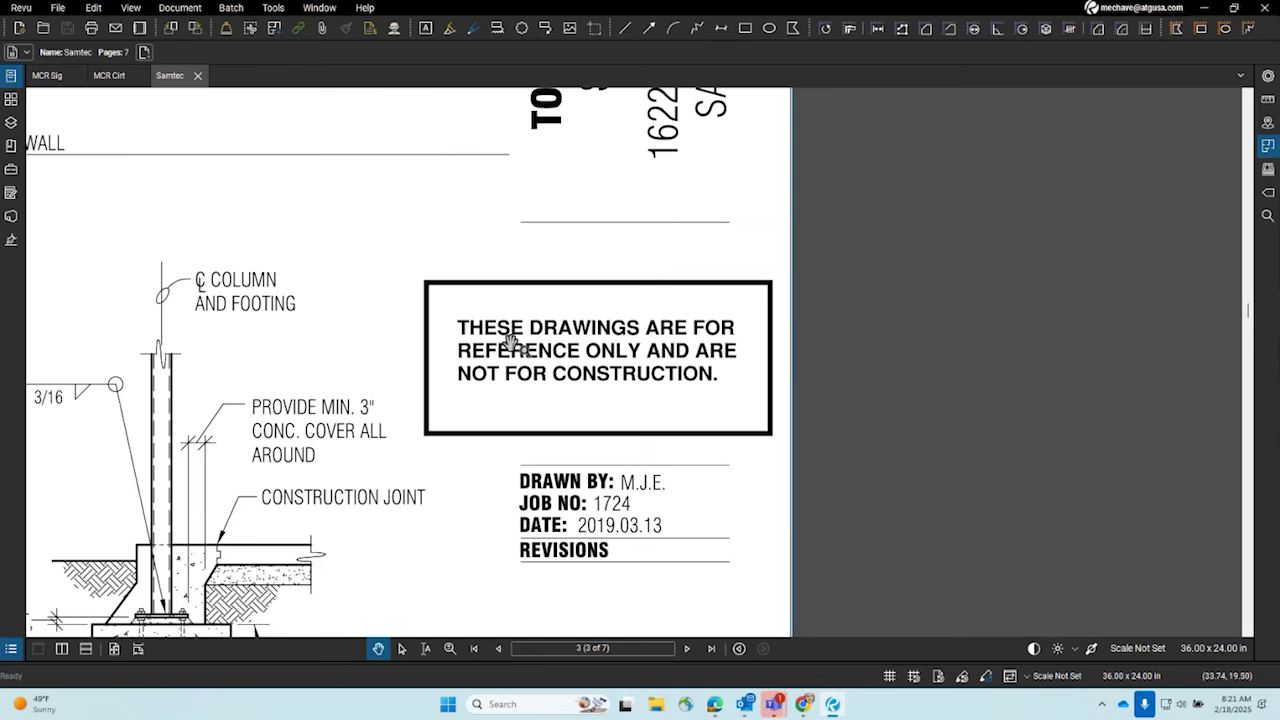
click(57, 7)
mouse_move(93, 7)
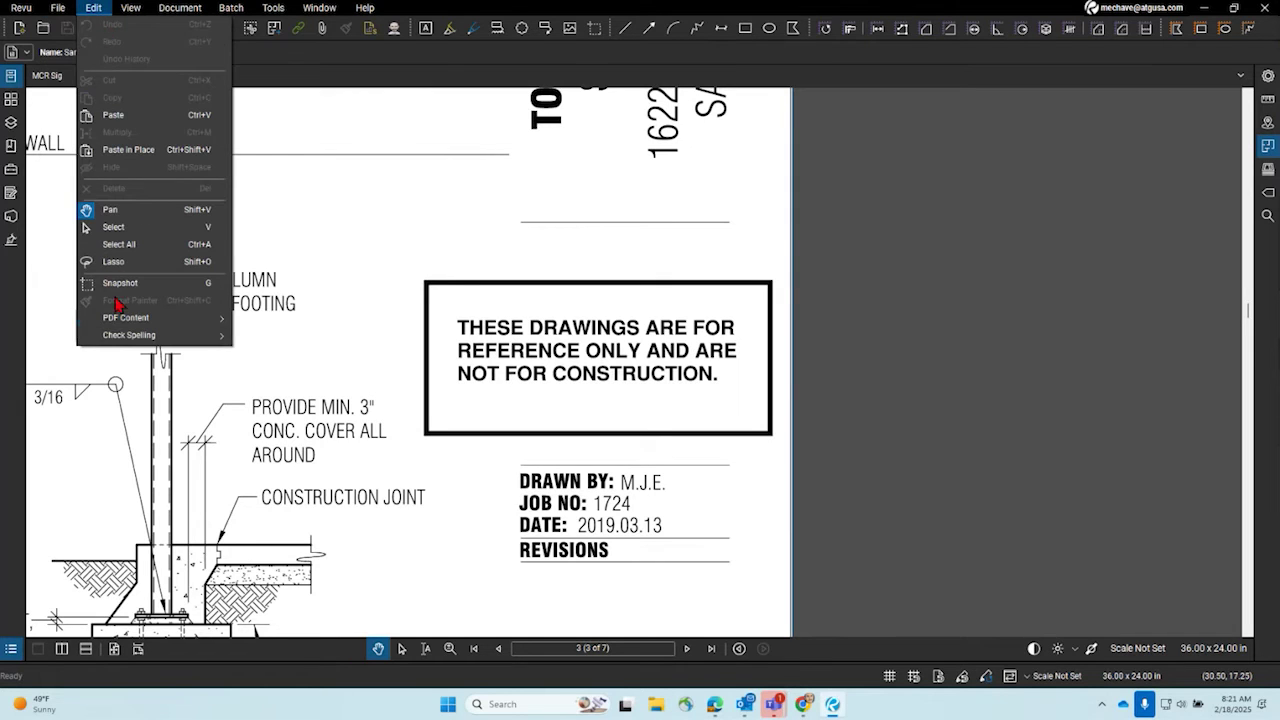
mouse_move(133, 324)
click(290, 318)
drag(407, 268, 780, 443)
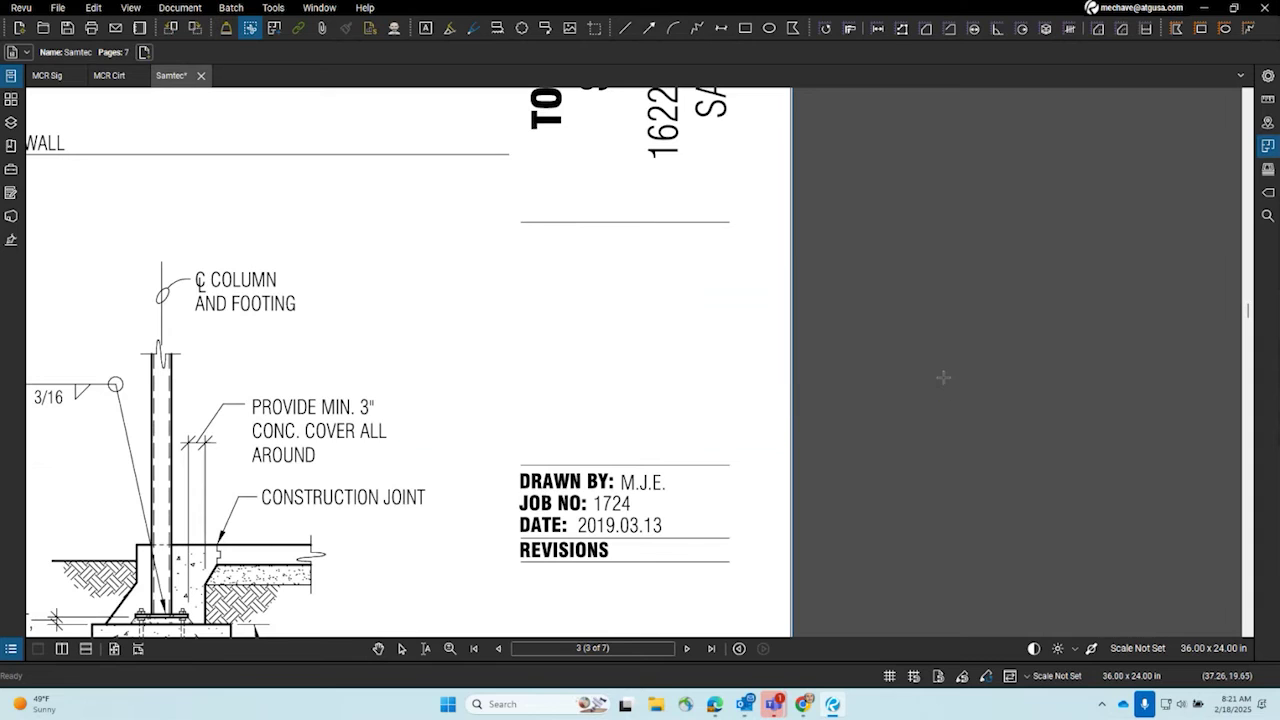
- Place the Seal.pdf stamp in the cleared title block area above the Drawn By line
click(273, 7)
mouse_move(321, 48)
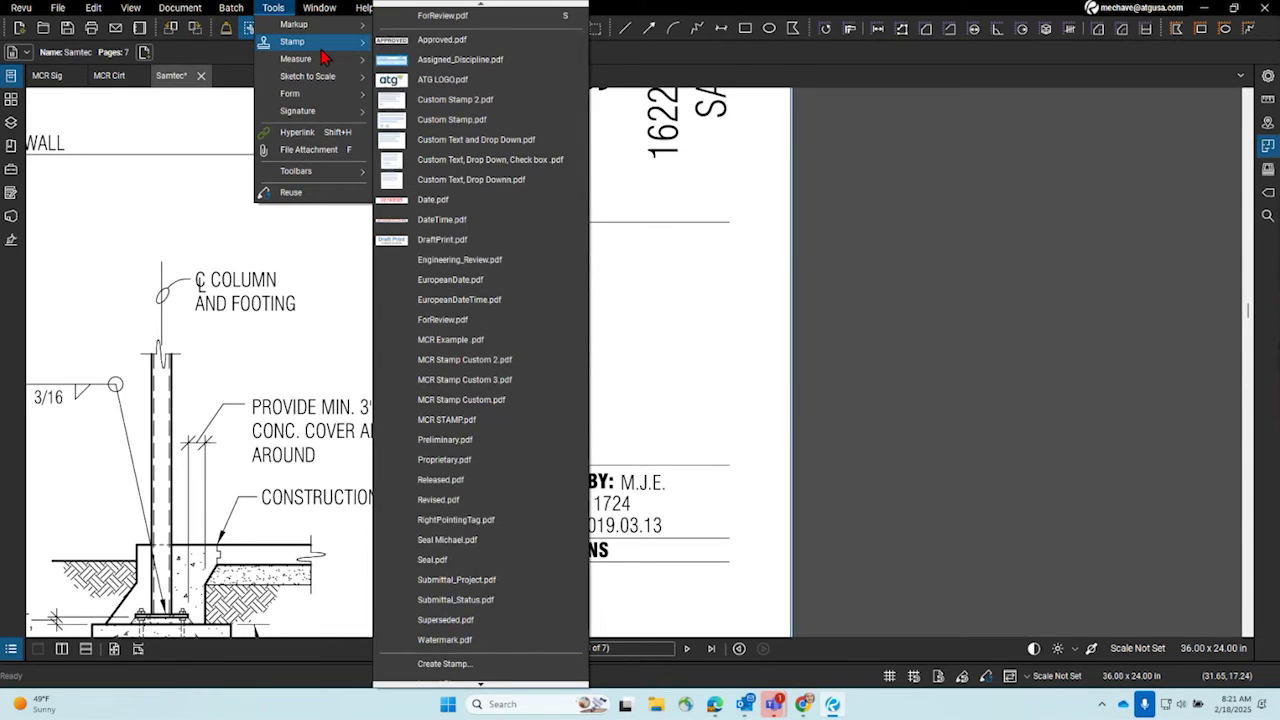
click(432, 560)
drag(572, 308, 697, 432)
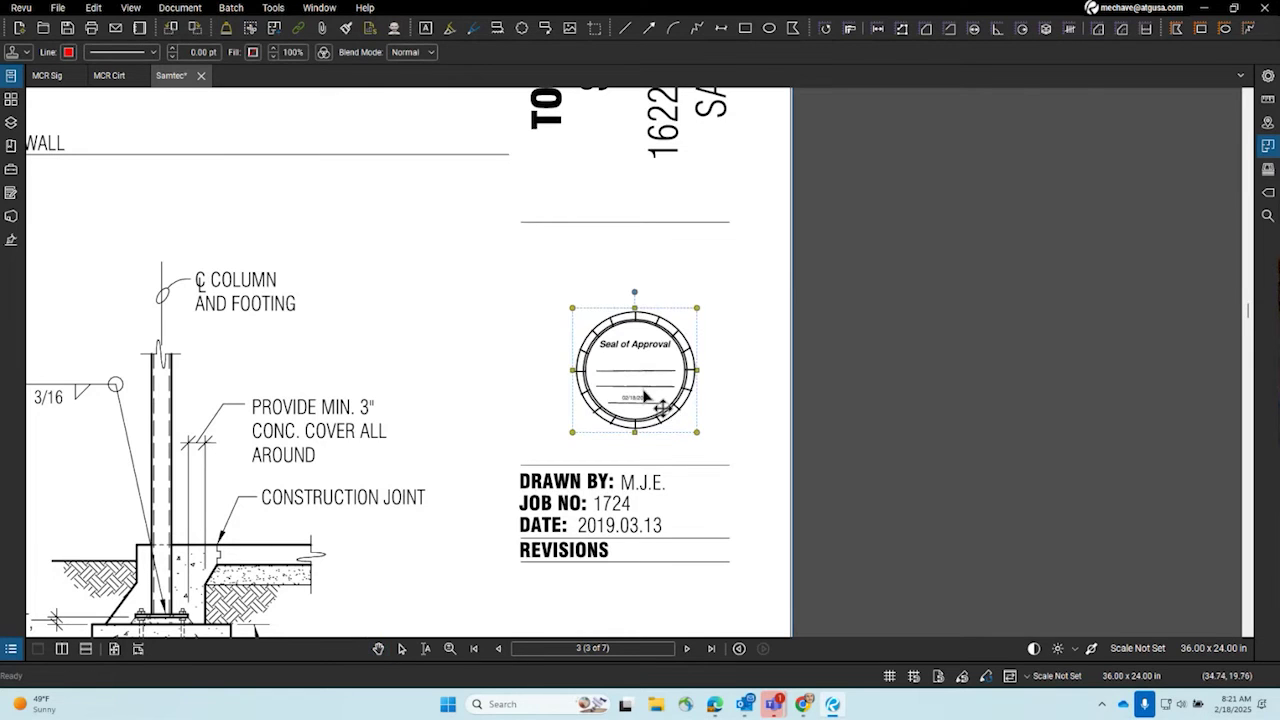
- Enlarge the Seal of Approval stamp and position it to fill the empty title block space above the Drawn By line
drag(643, 390, 611, 359)
drag(664, 277, 724, 217)
drag(670, 293, 655, 327)
drag(709, 252, 746, 253)
drag(660, 334, 652, 340)
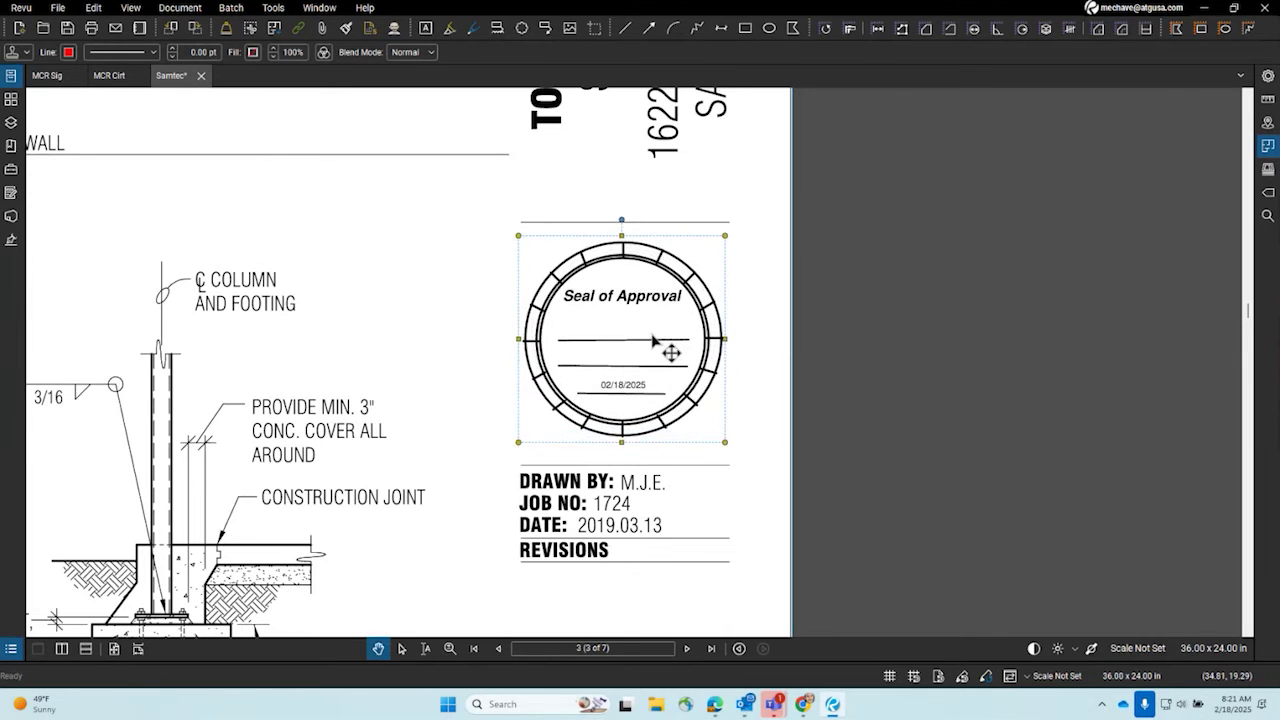
click(867, 307)
click(626, 339)
drag(626, 339, 619, 344)
click(842, 458)
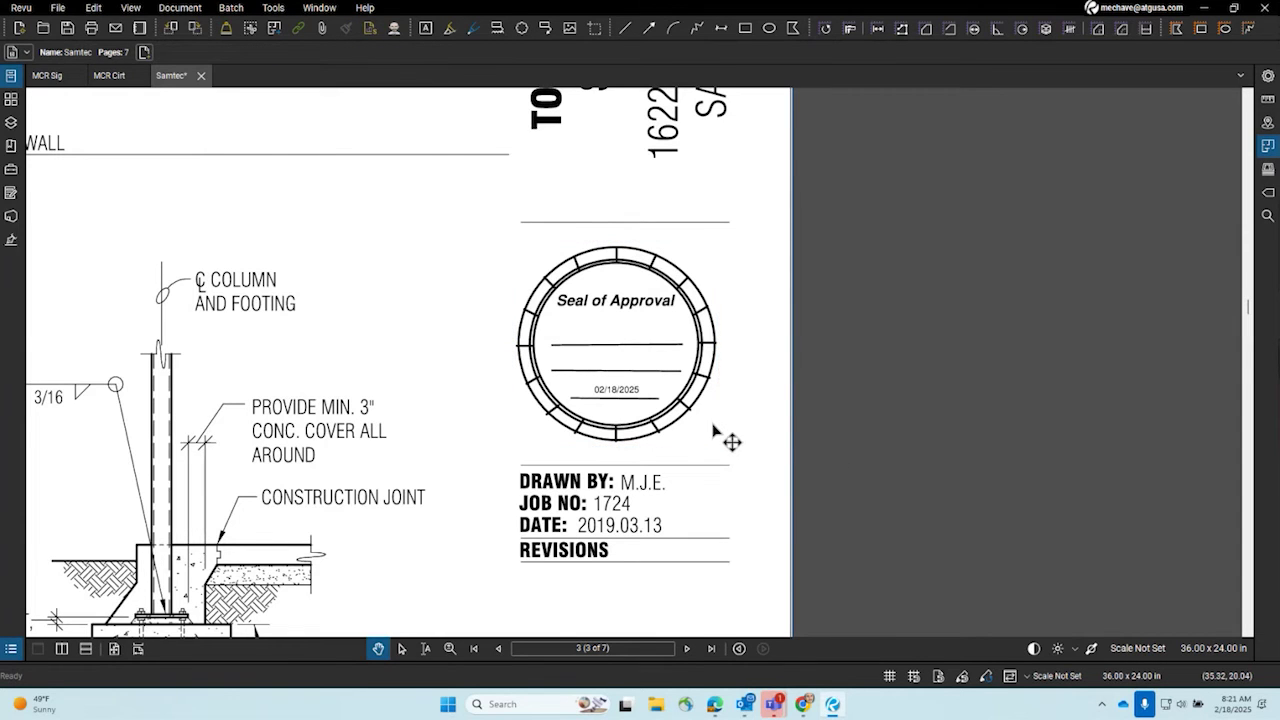
- Examine the placed Seal of Approval stamp up close and look through the batch commands and available stamps
scroll(712, 430, up, 3)
scroll(712, 430, down, 3)
scroll(650, 360, up, 5)
scroll(630, 313, down, 2)
scroll(823, 346, down, 1)
scroll(561, 345, down, 1)
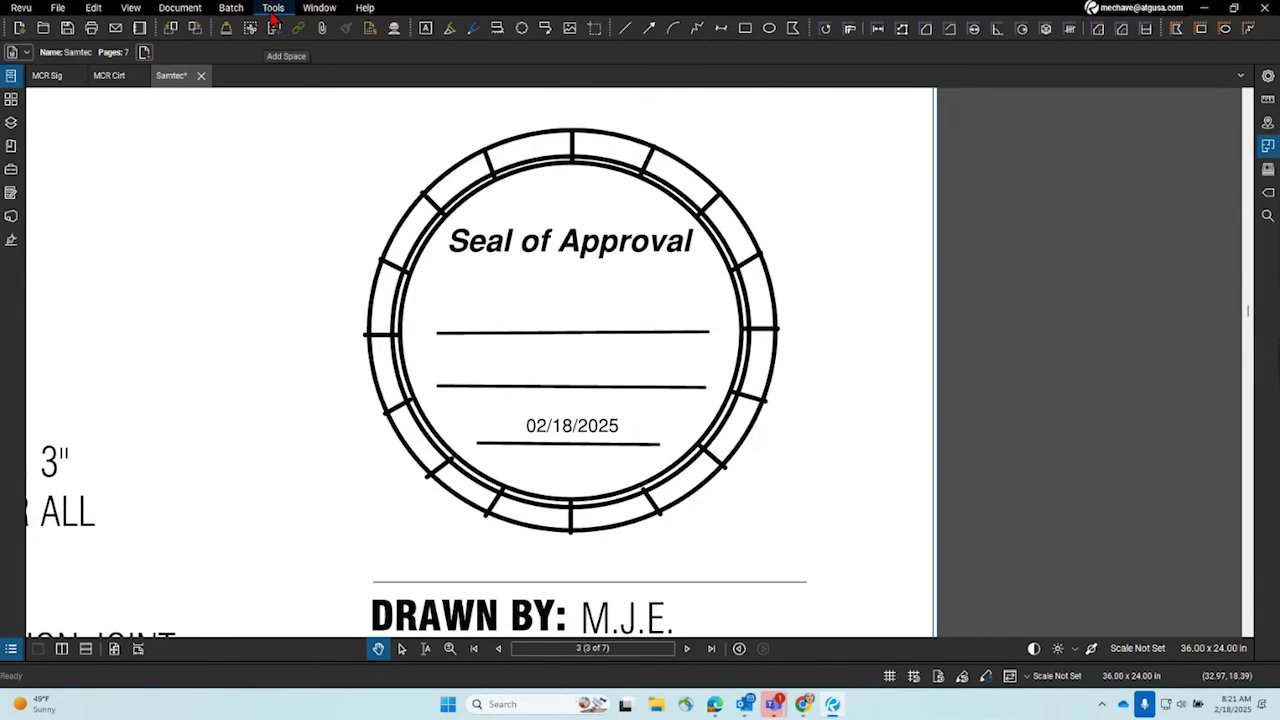
click(231, 8)
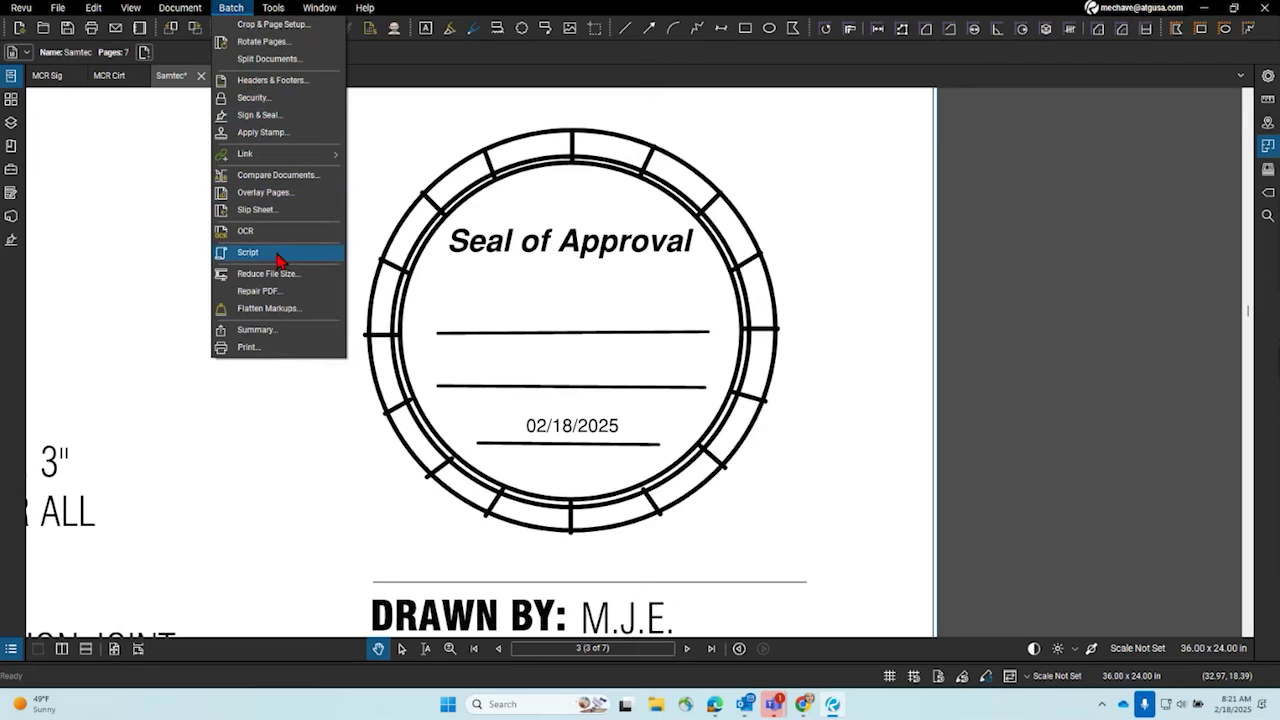
click(482, 254)
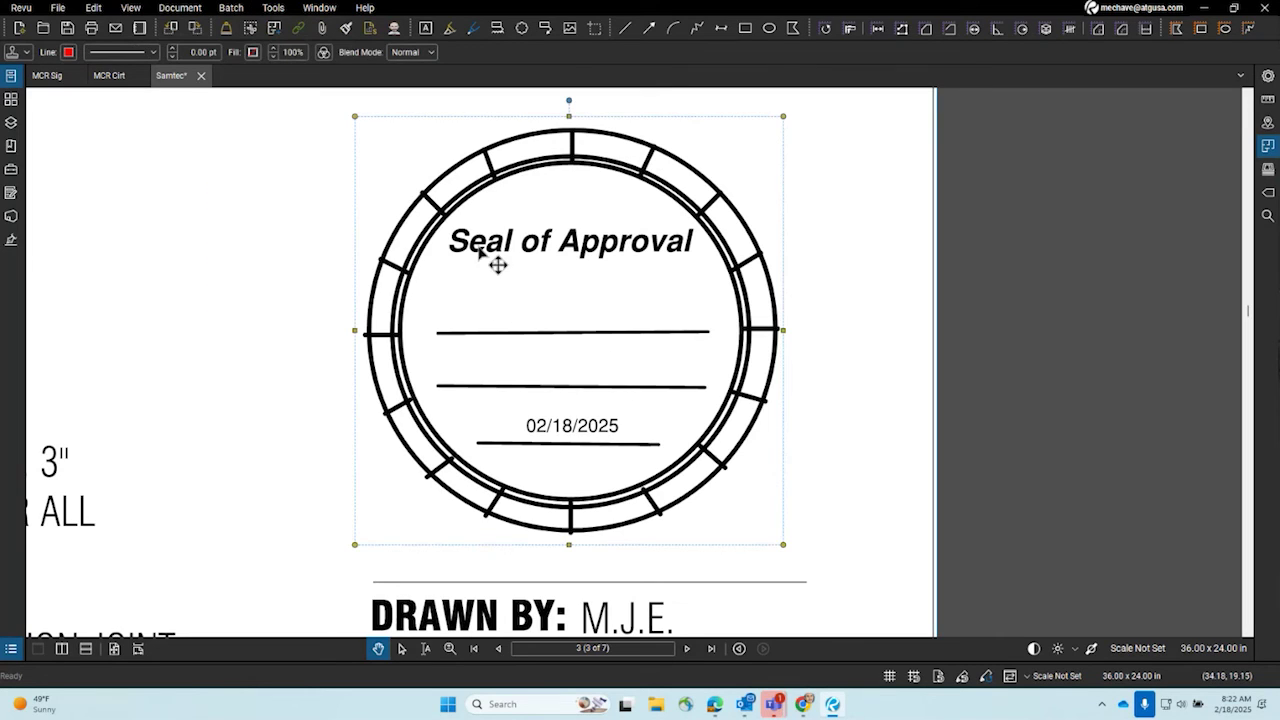
click(274, 8)
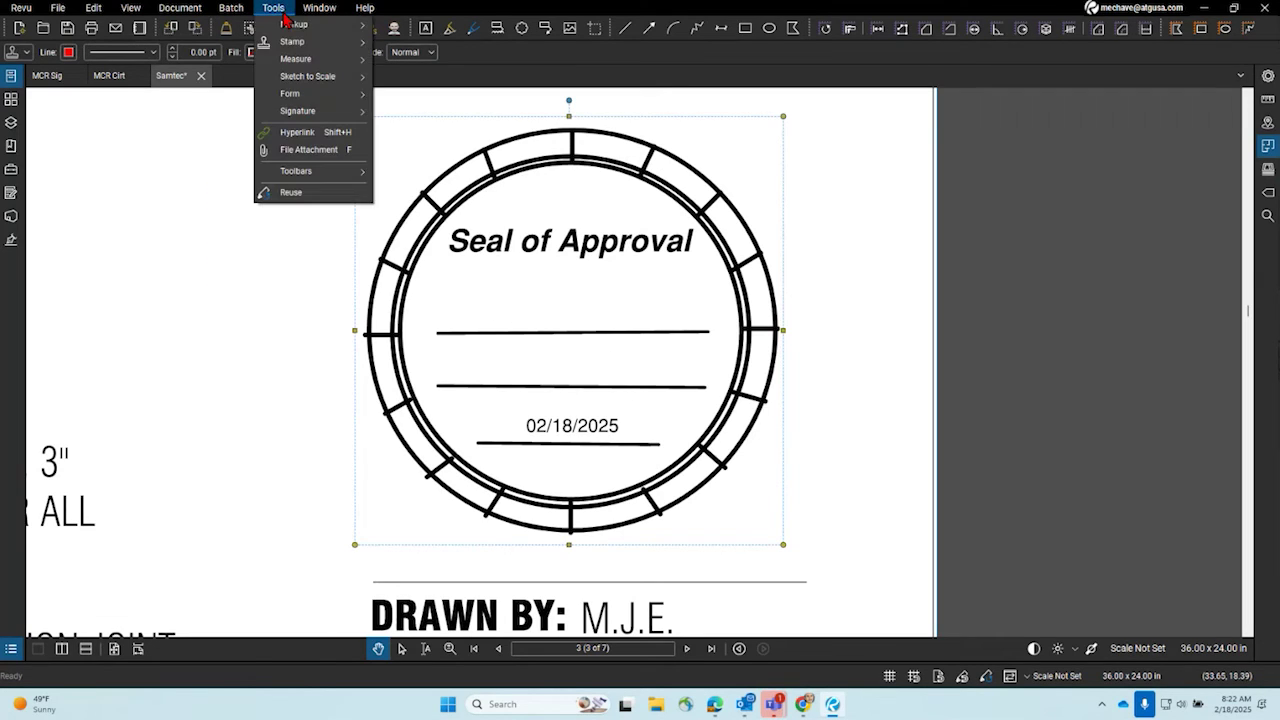
mouse_move(308, 46)
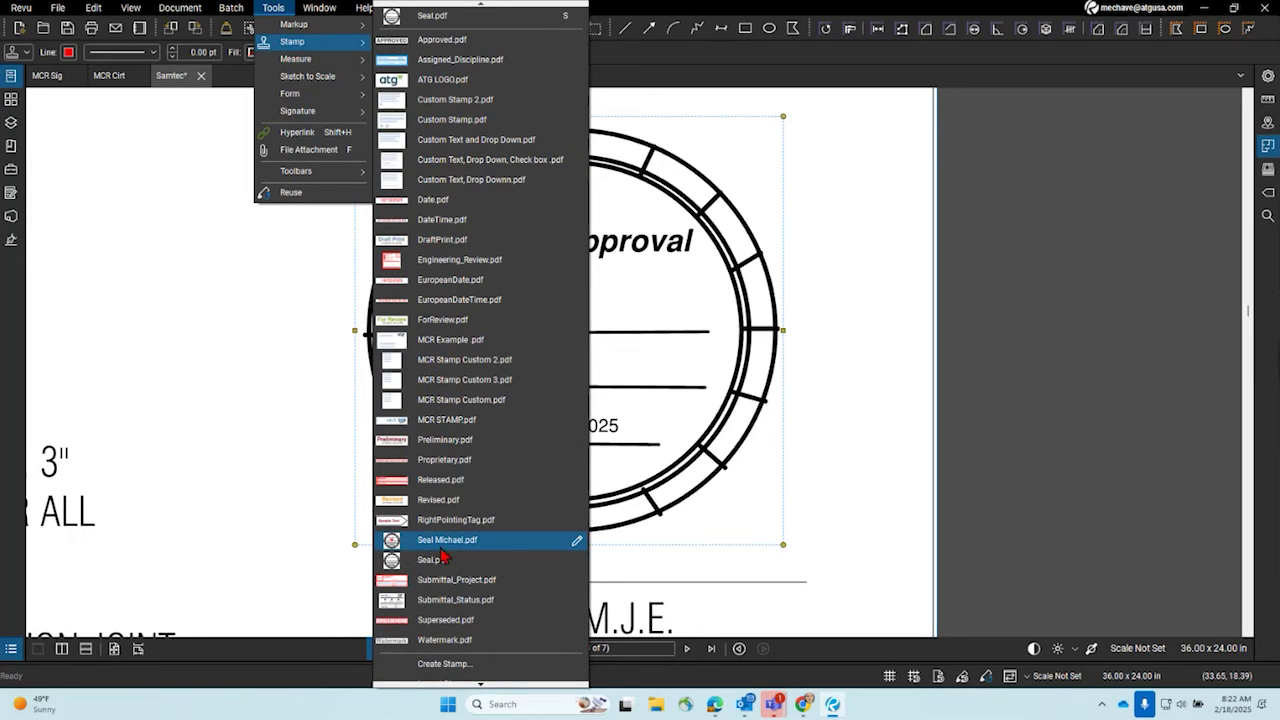
click(802, 510)
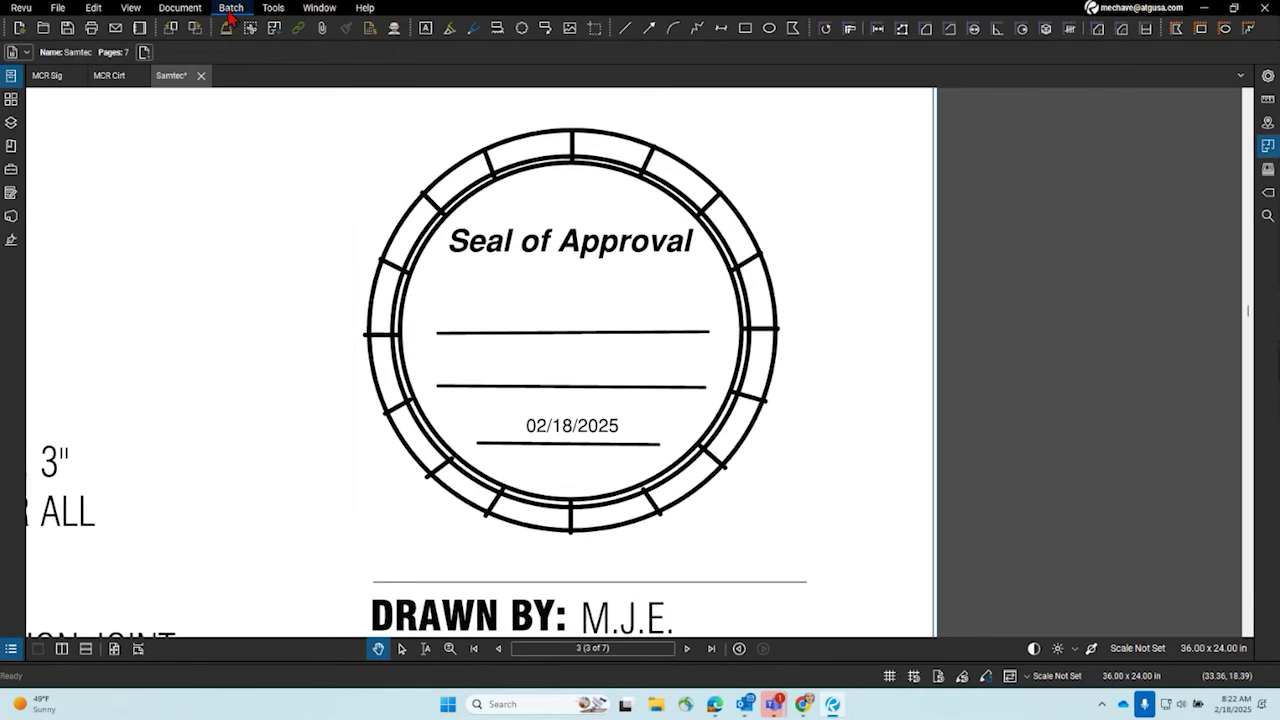
- Review the available signature commands and toolbars, and select the Seal of Approval stamp
click(273, 8)
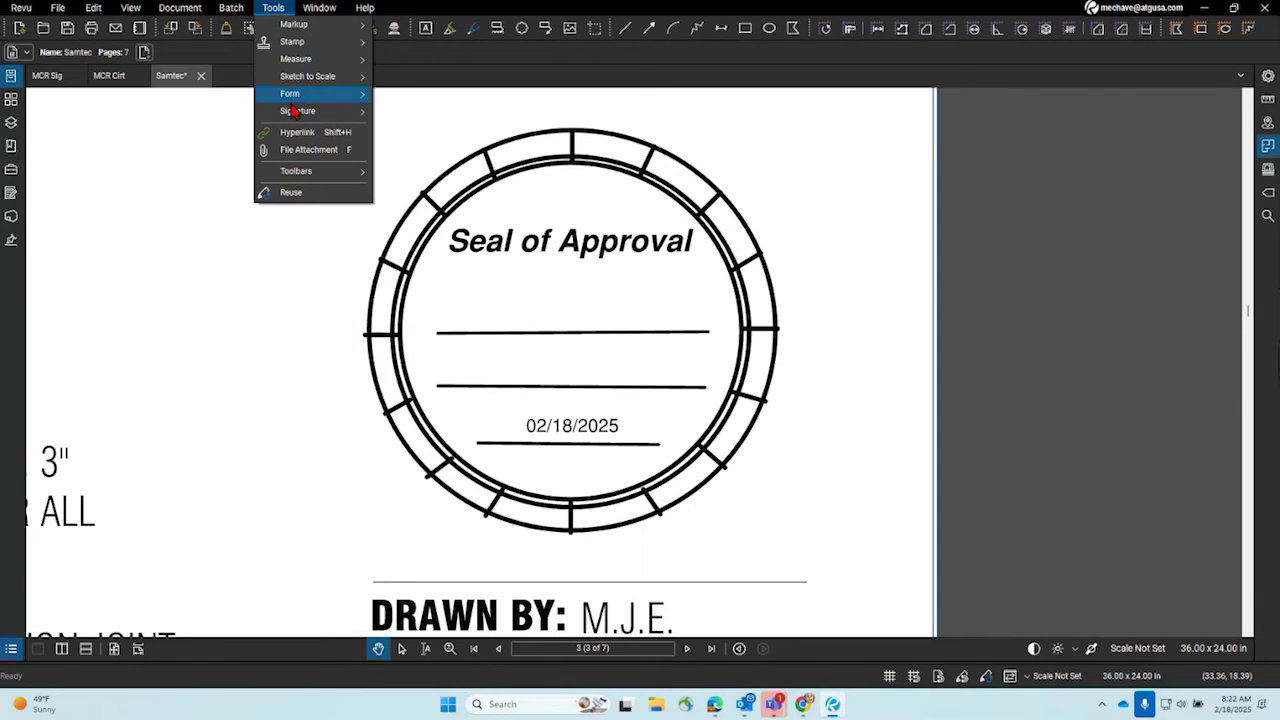
mouse_move(297, 112)
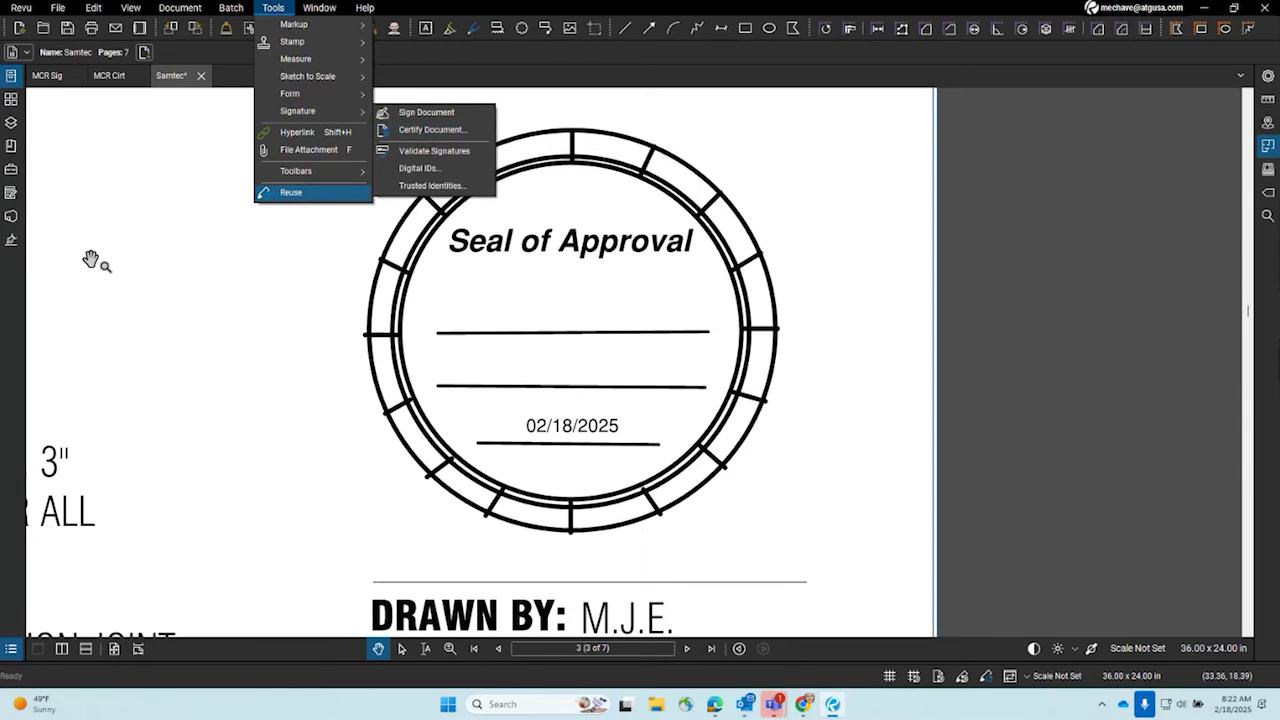
mouse_move(323, 187)
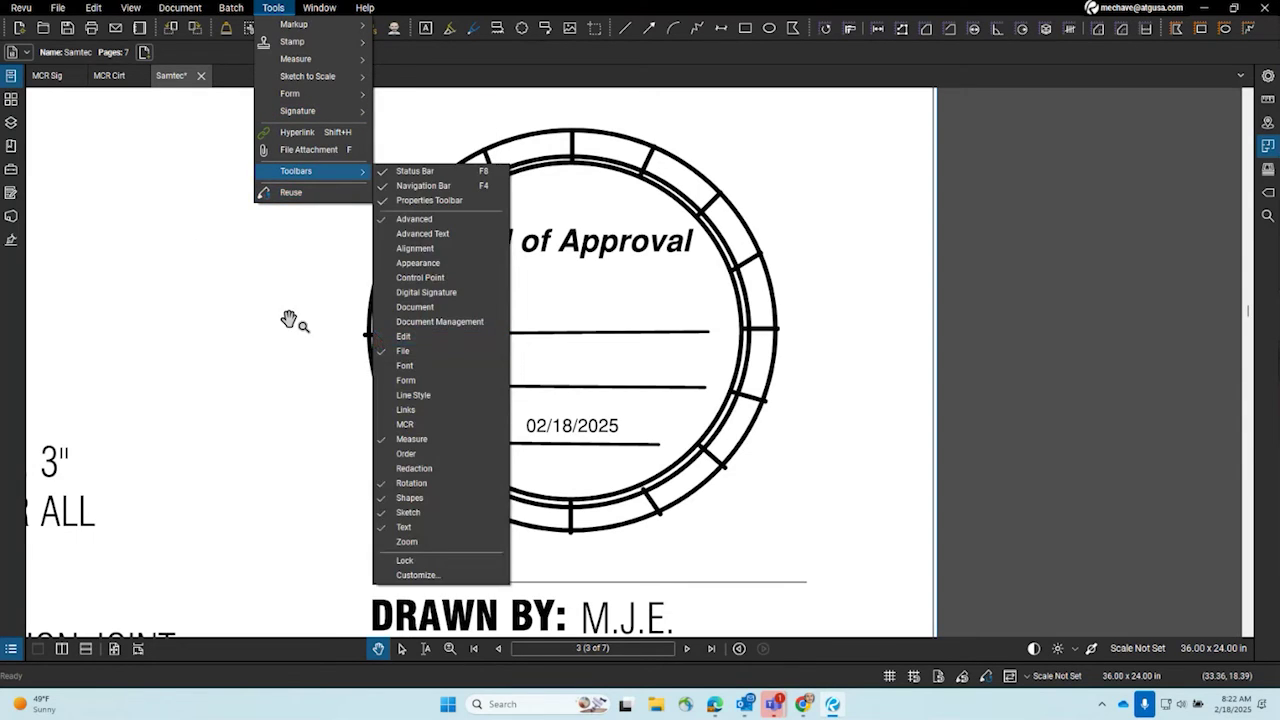
click(288, 318)
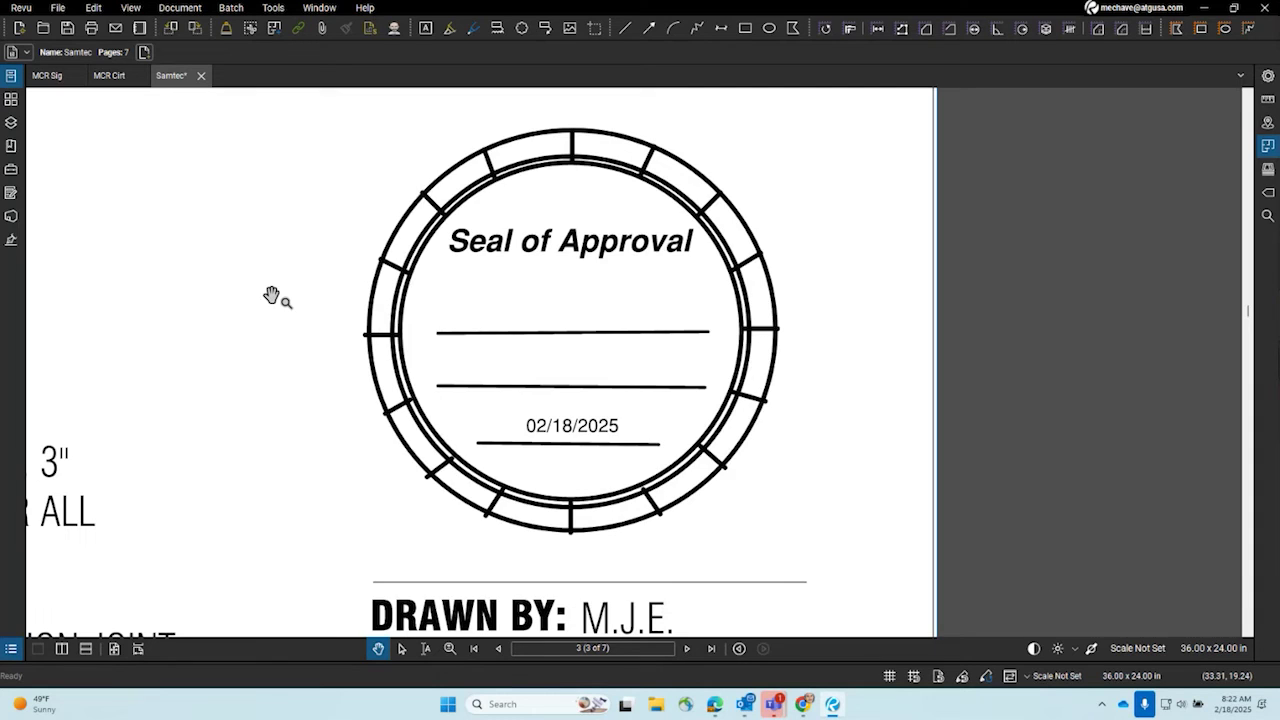
click(410, 329)
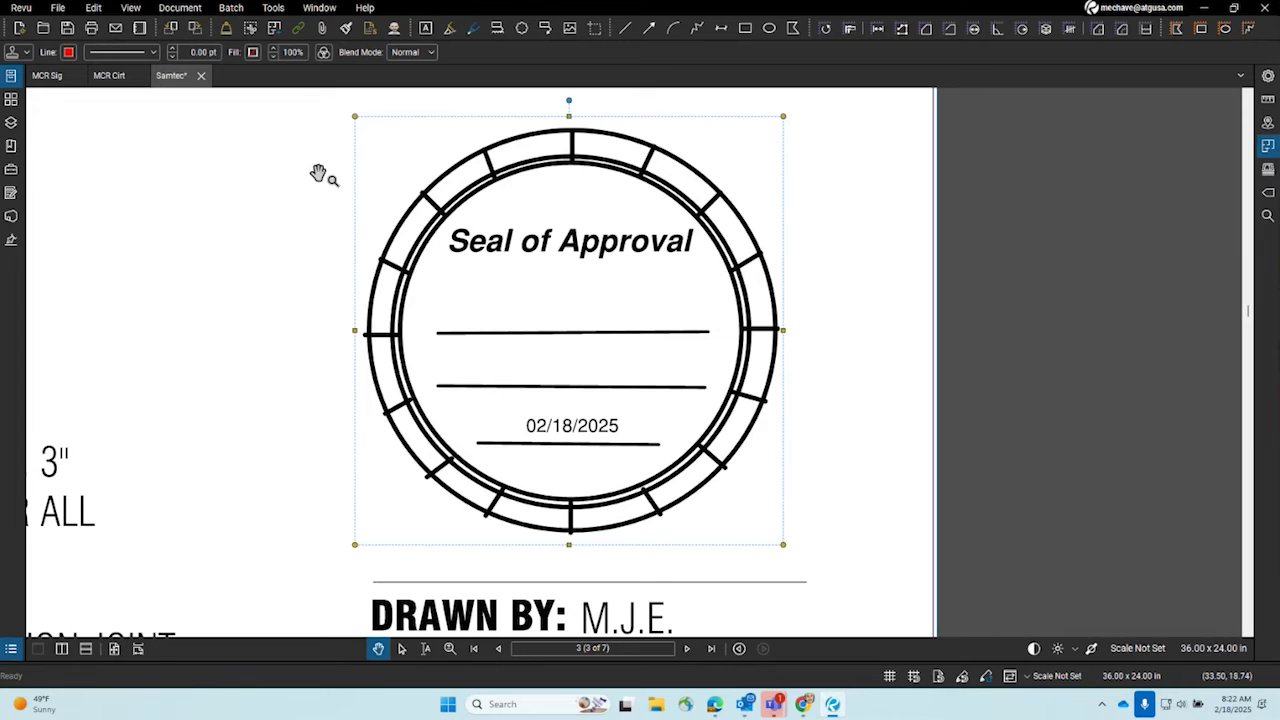
- Examine the foundation details across sheet S2.1 together with the sealed title block
scroll(670, 400, down, 5)
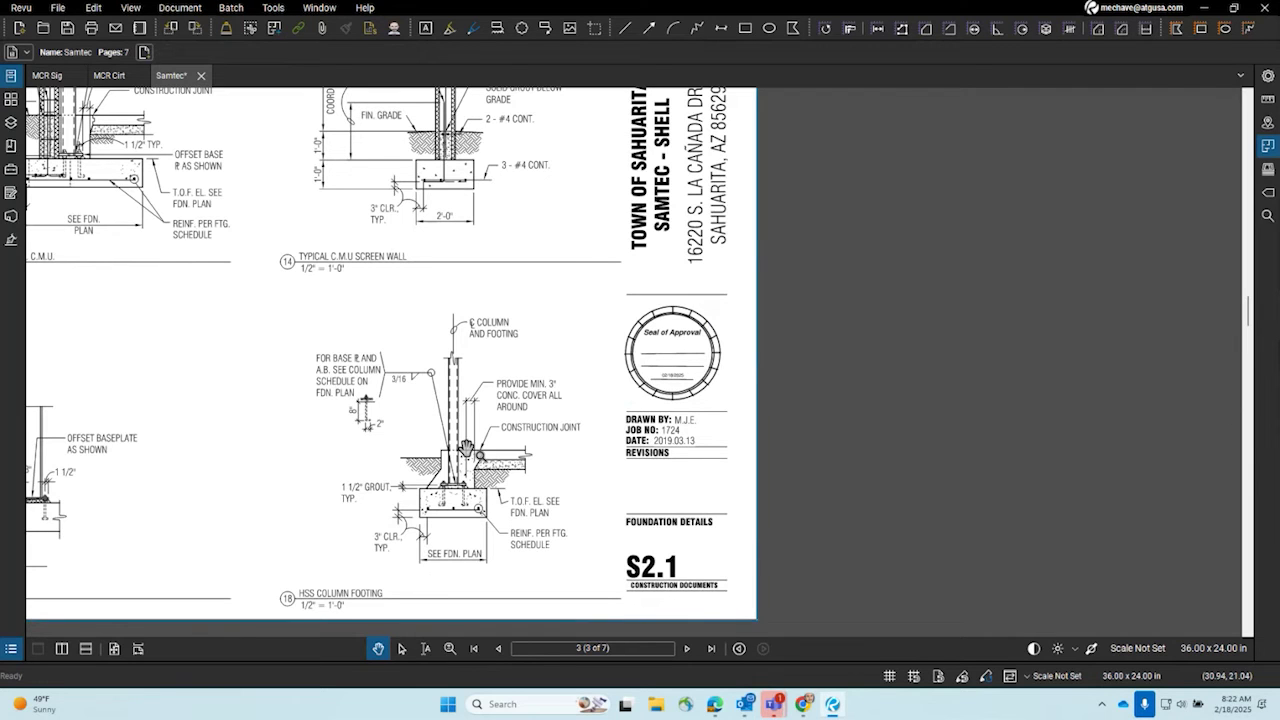
drag(394, 497, 481, 505)
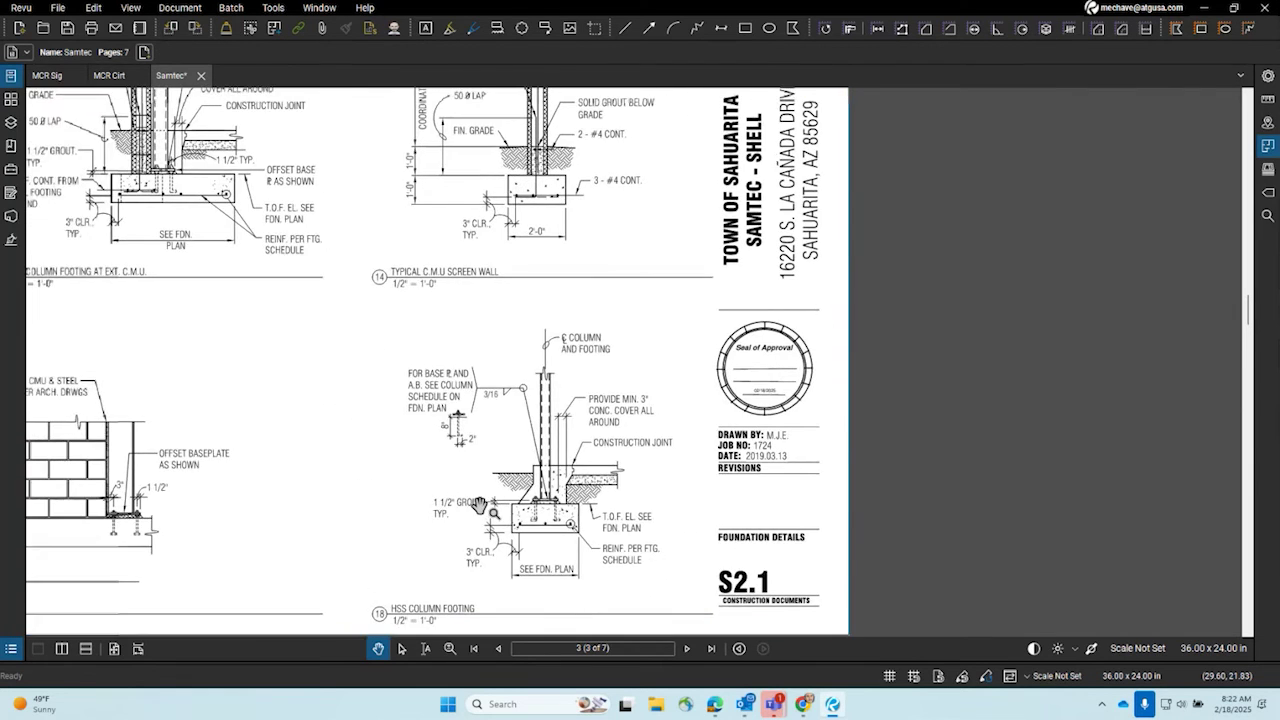
drag(357, 443, 585, 445)
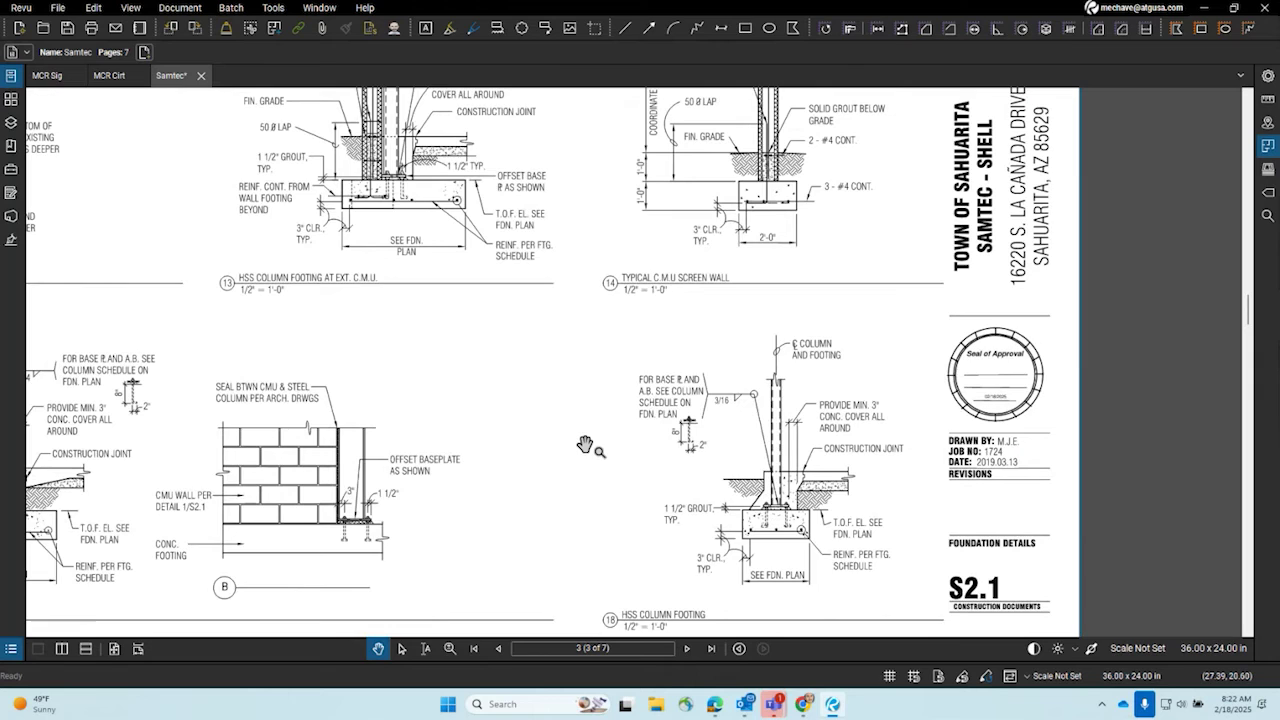
scroll(585, 445, down, 1)
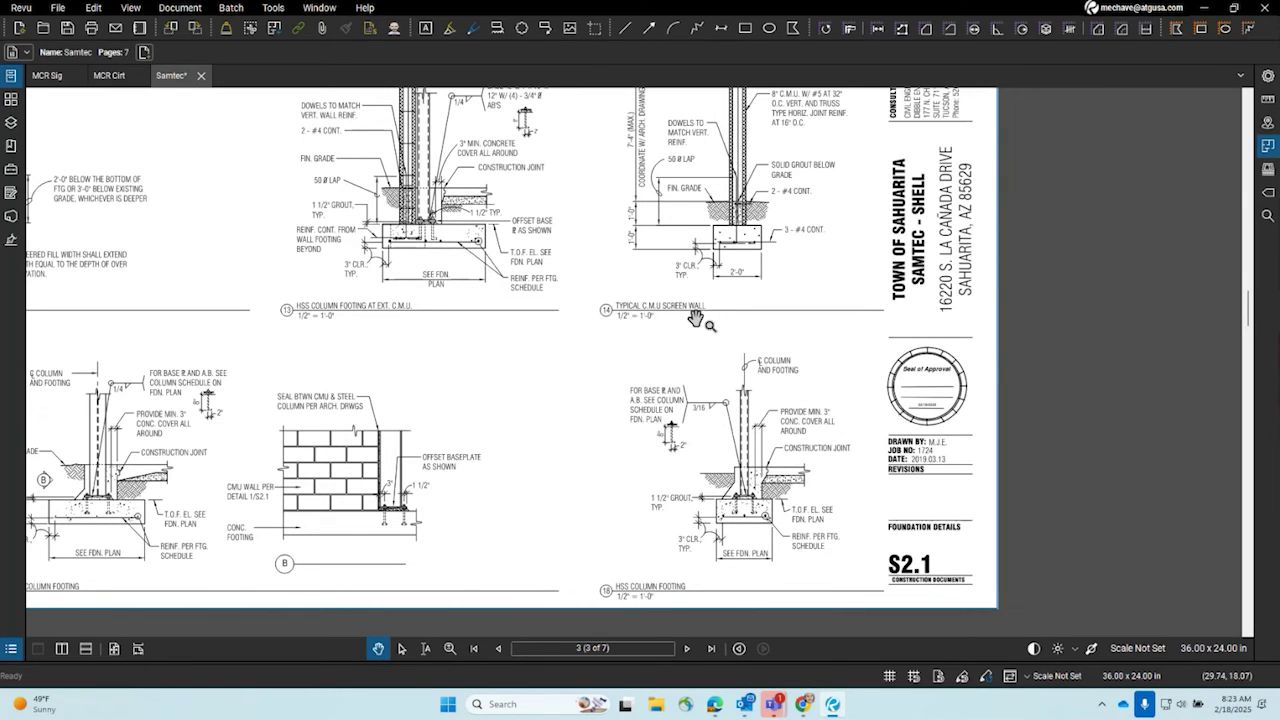
scroll(720, 330, down, 5)
scroll(740, 414, up, 2)
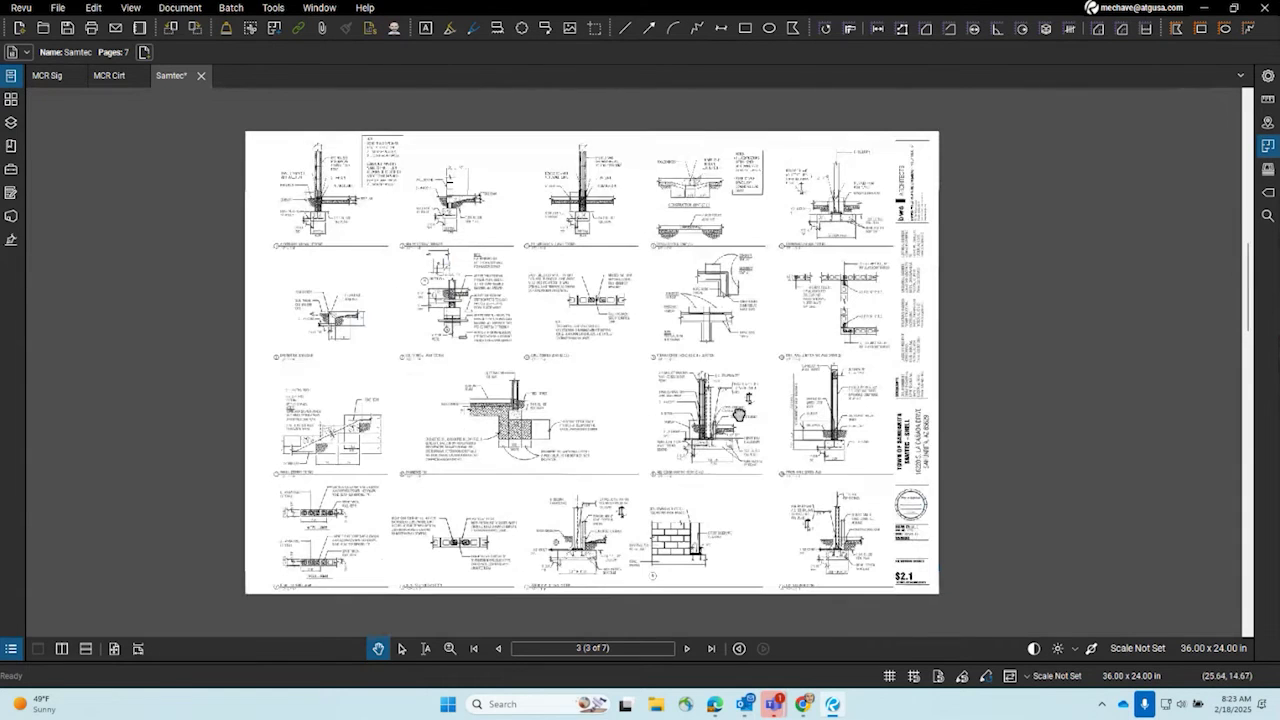
scroll(740, 414, up, 1)
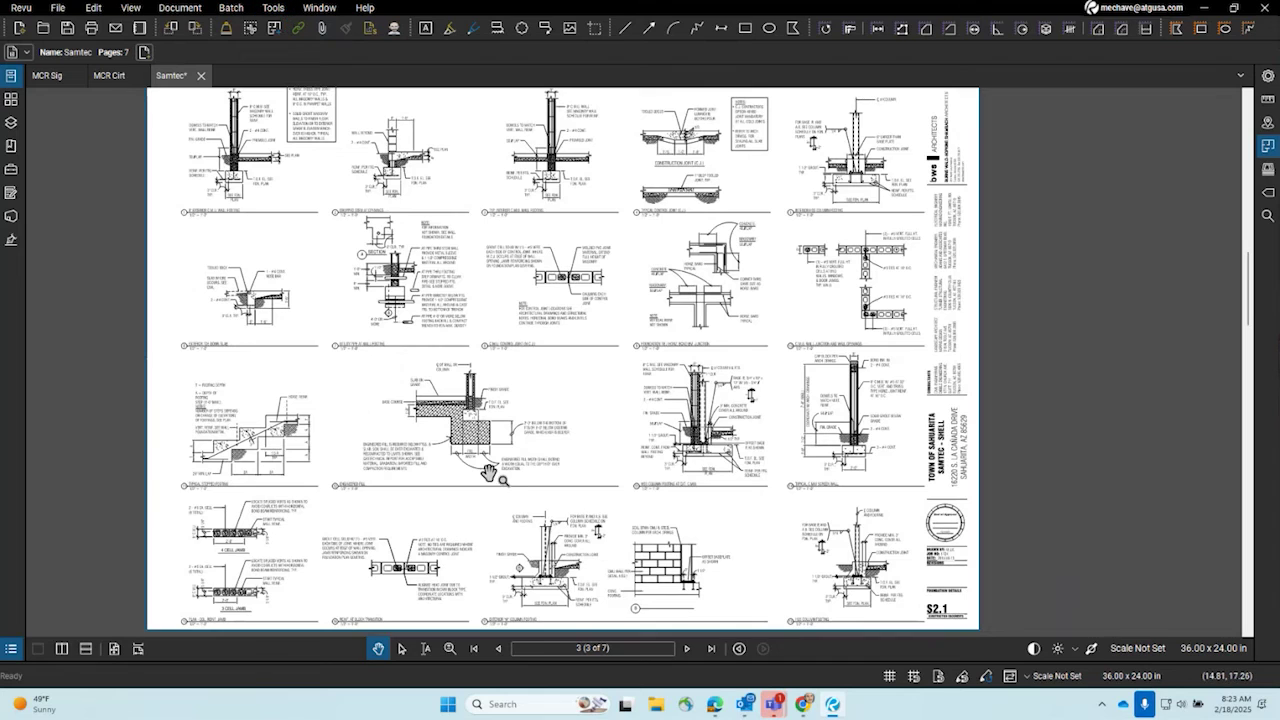
- View the digital ID list and the creation options for an ID file and a Windows Certificate Store ID, closing both without changes
click(274, 8)
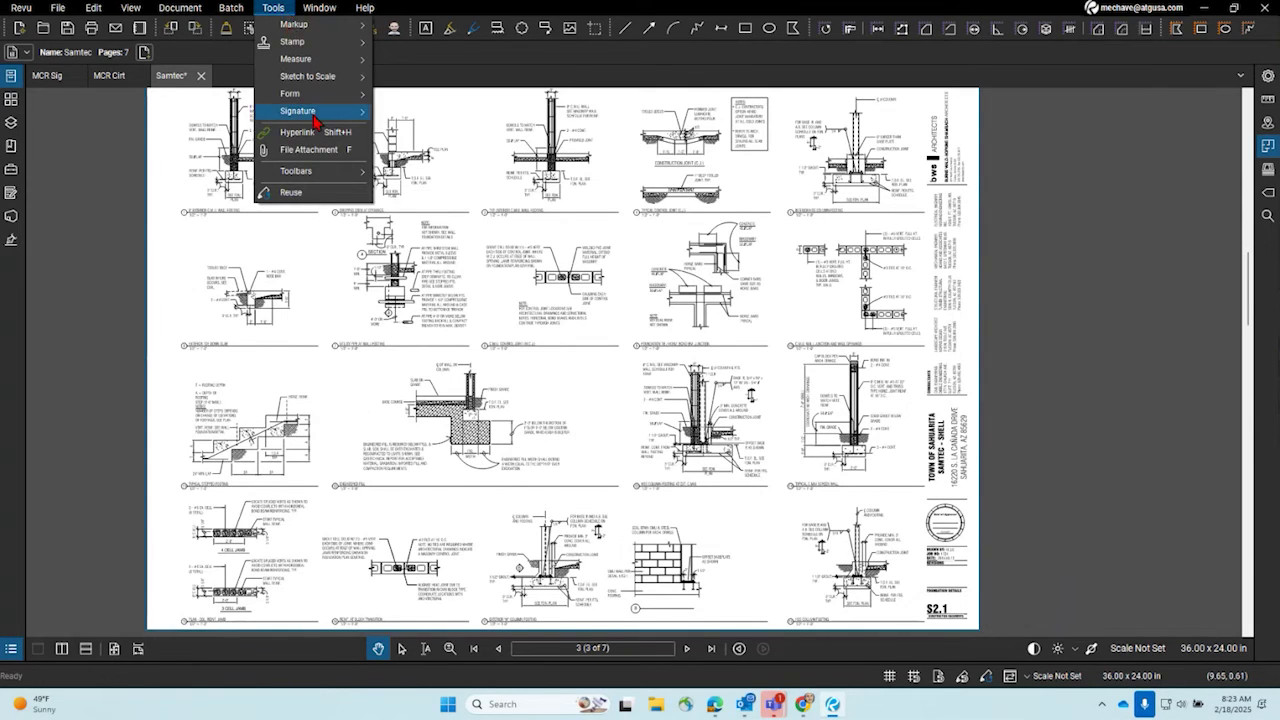
mouse_move(314, 119)
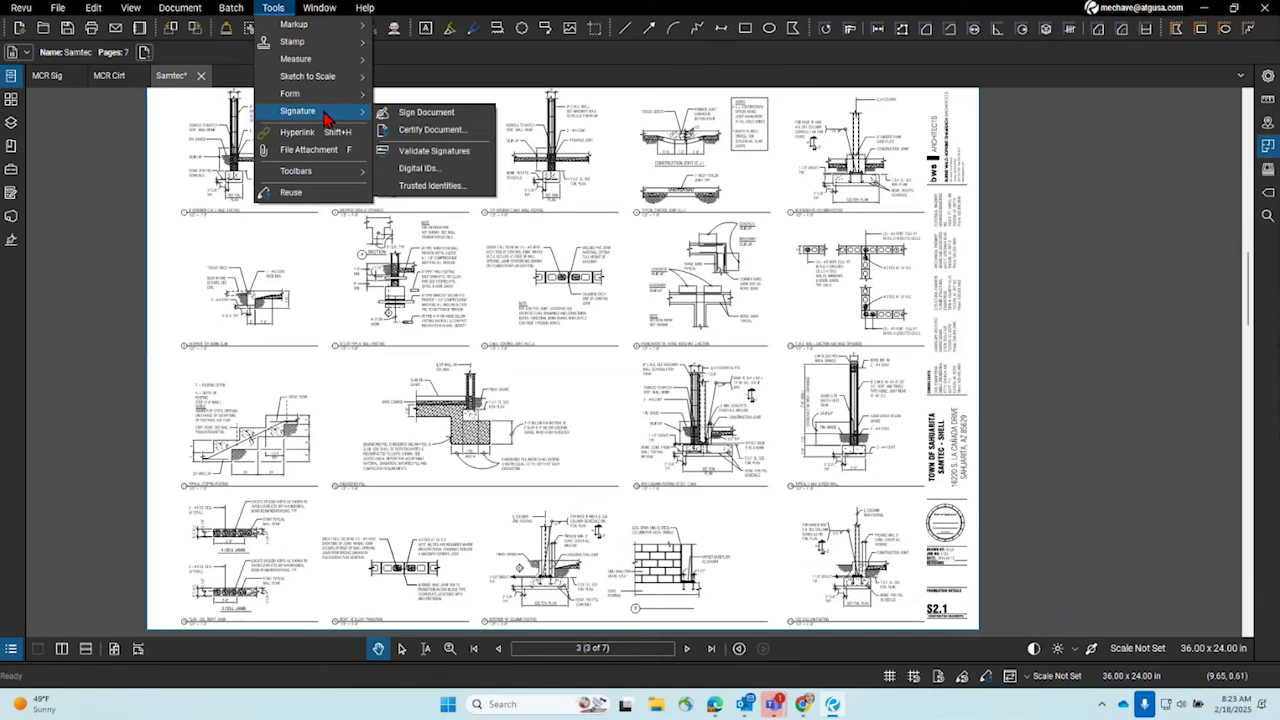
click(418, 168)
drag(505, 225, 371, 199)
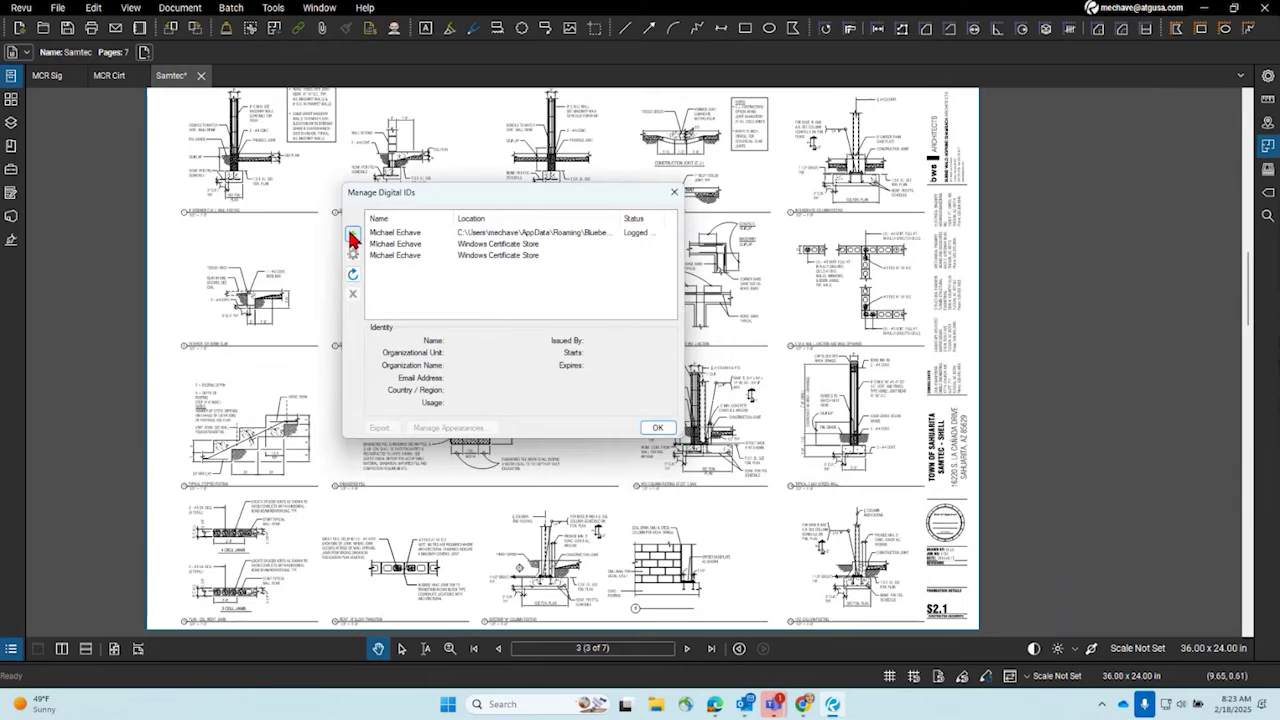
click(352, 233)
click(388, 186)
click(396, 232)
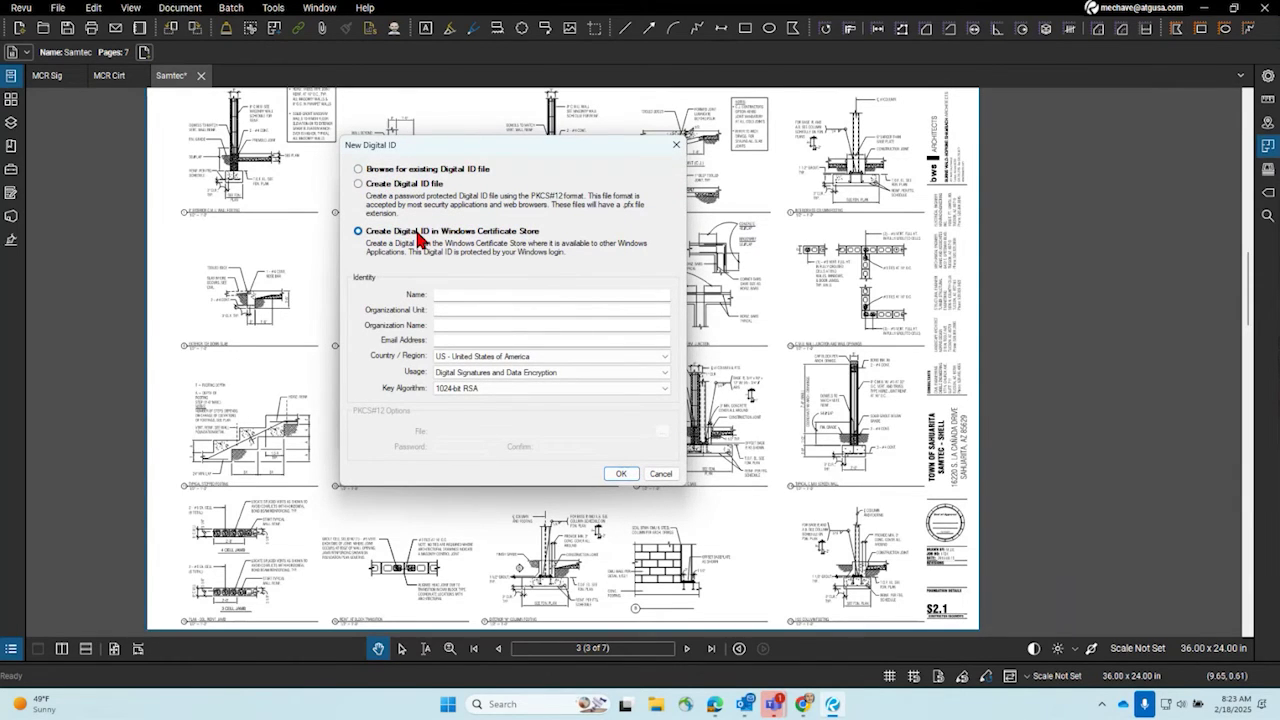
click(676, 144)
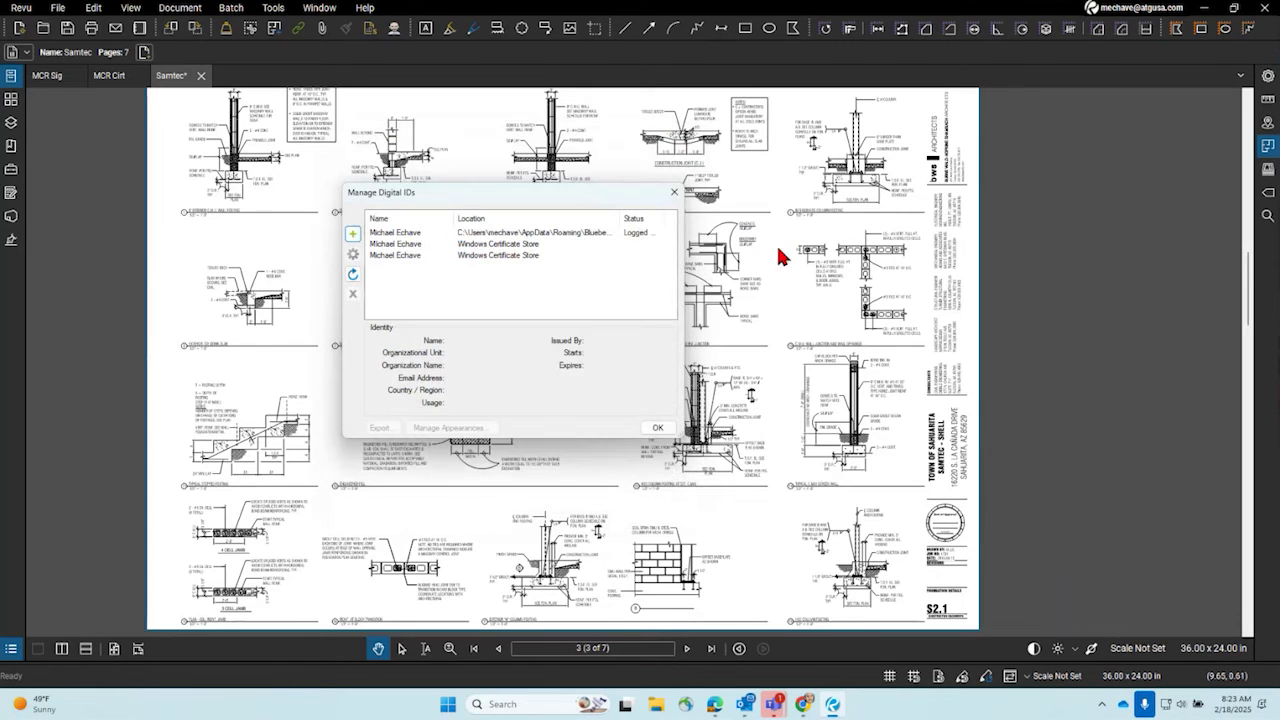
click(674, 192)
- Try to start signing the document at the Seal of Approval in the title block of sheet S2.1
scroll(540, 292, up, 8)
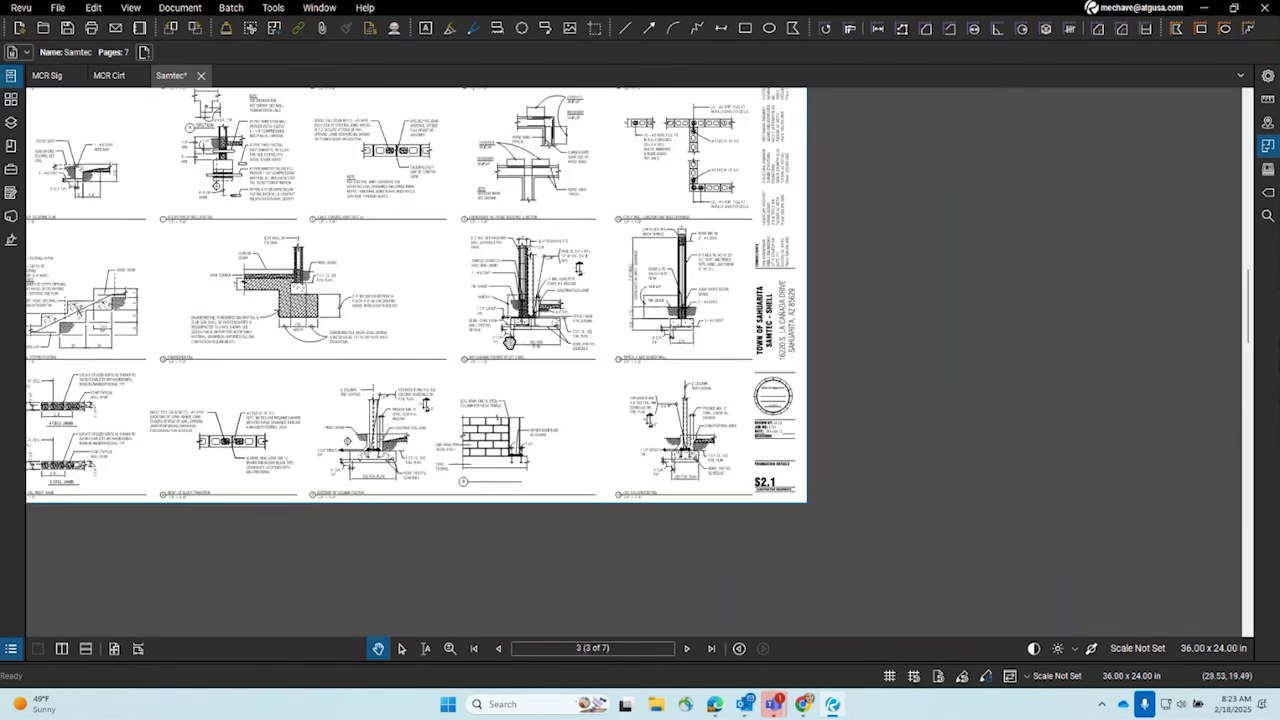
scroll(540, 292, up, 2)
click(273, 7)
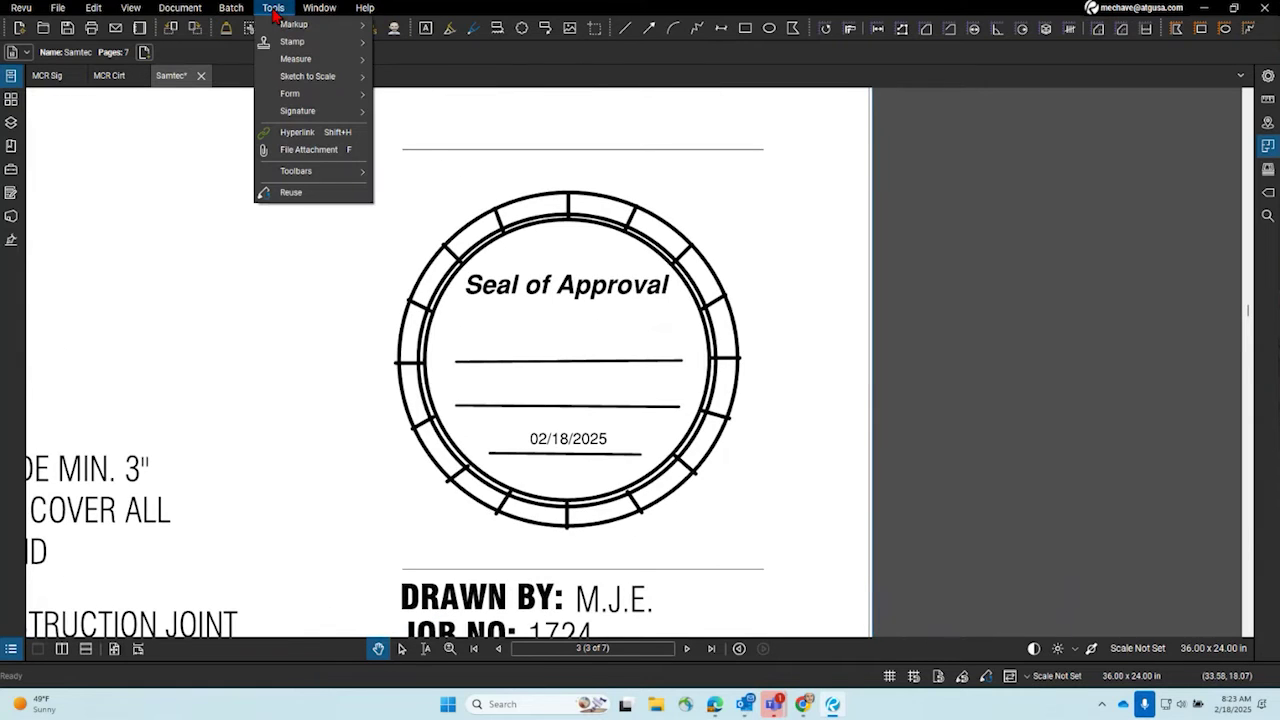
mouse_move(293, 118)
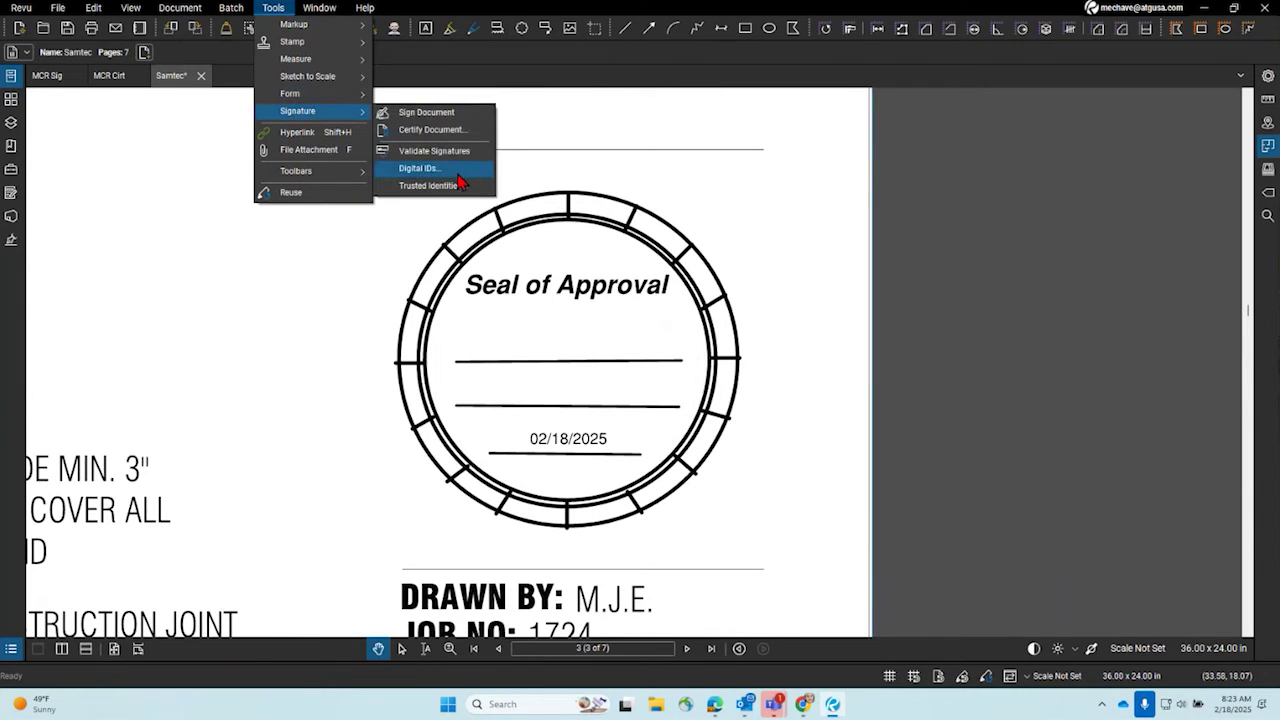
click(413, 113)
- Save the drawing set as Samtec in the Desktop folder, replacing the existing file
right_click(176, 78)
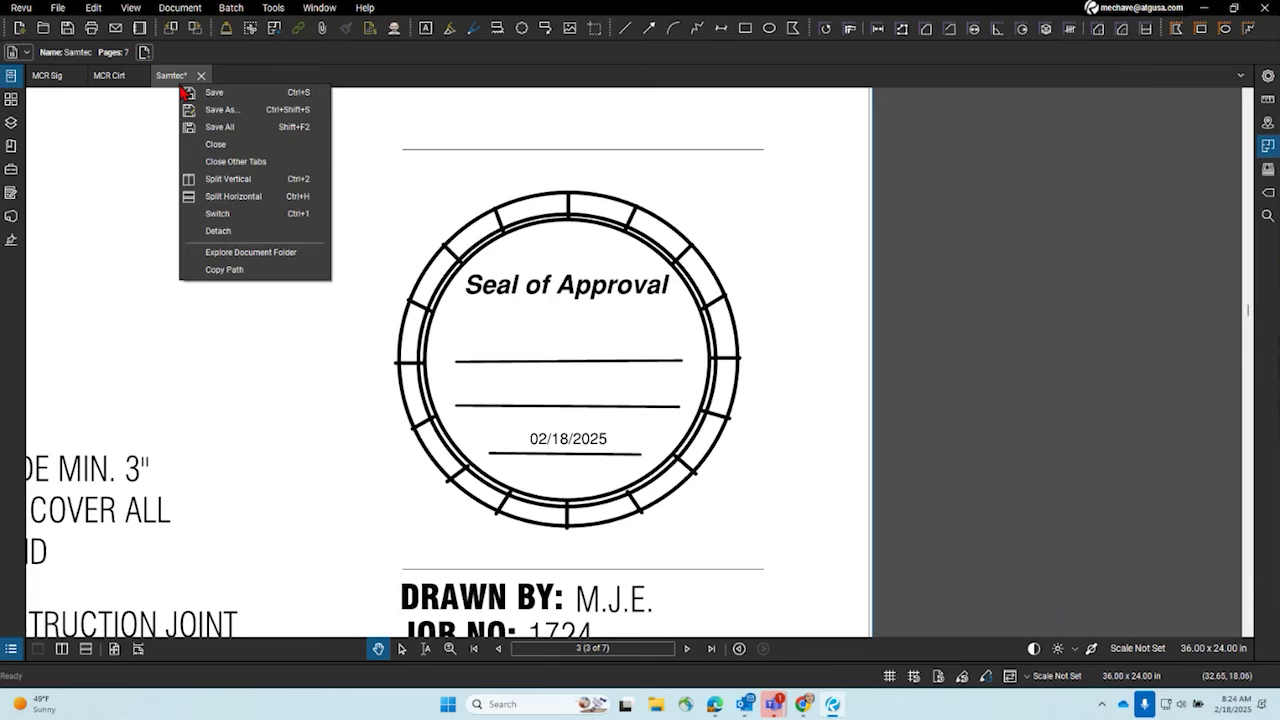
click(230, 120)
scroll(70, 370, up, 5)
click(32, 332)
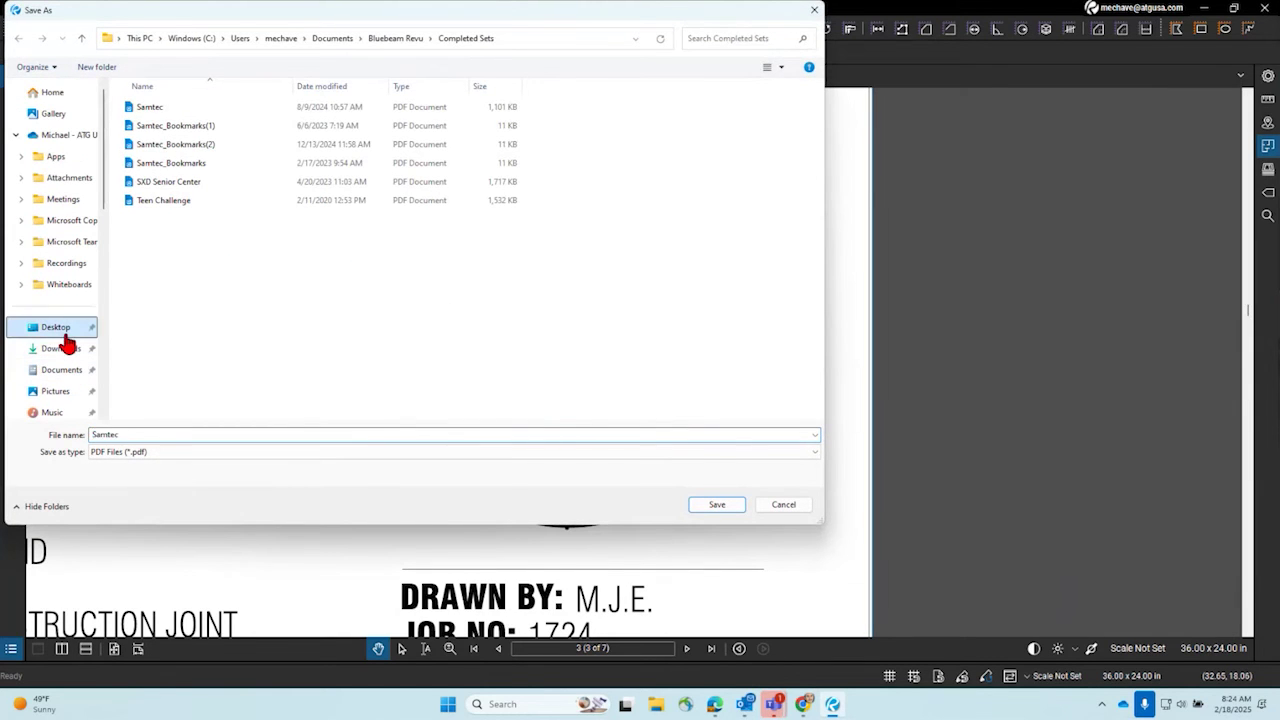
click(707, 506)
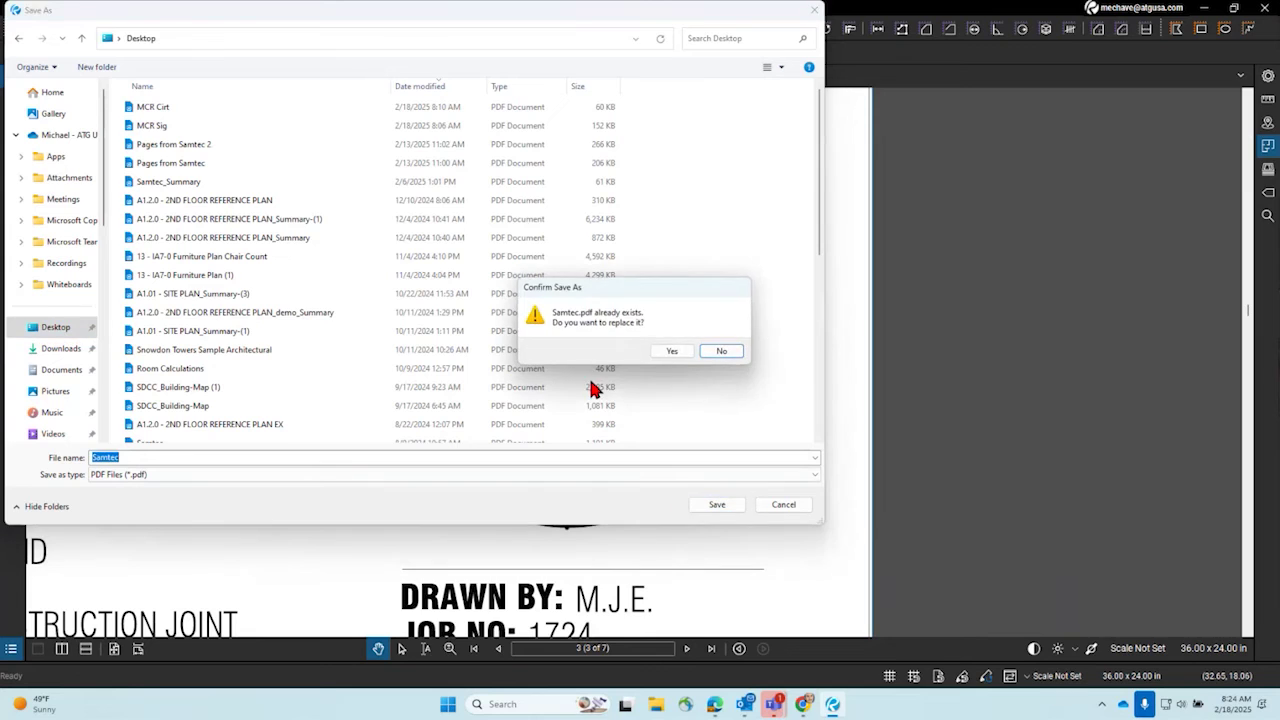
click(668, 350)
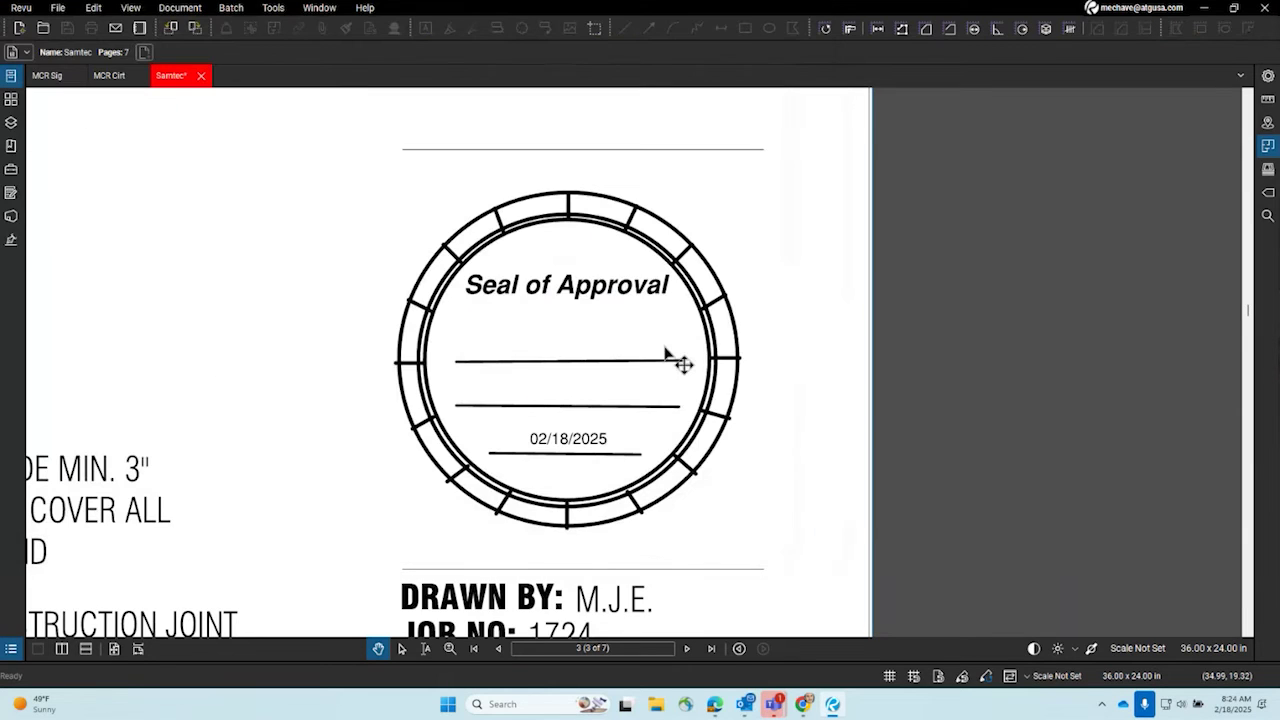
- Start signing the document with a signature field above the seal's first line, using the last digital ID listed
click(273, 7)
mouse_move(326, 122)
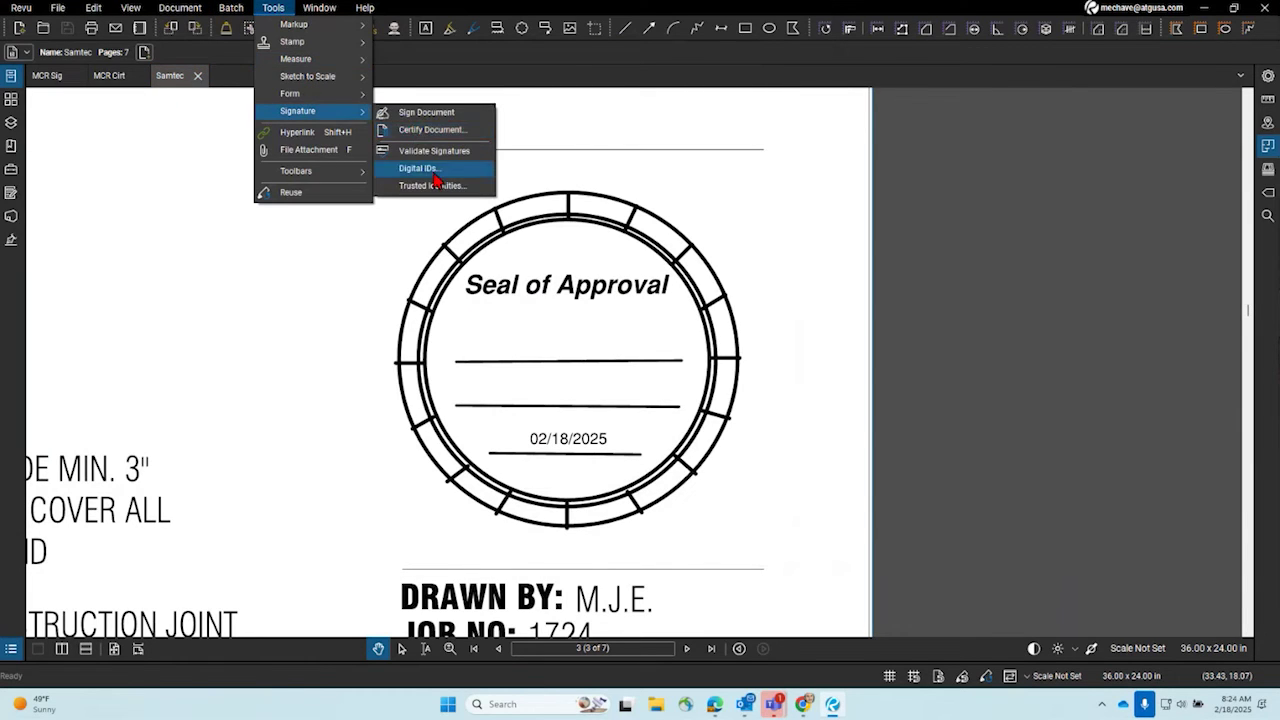
click(440, 115)
drag(531, 304, 634, 360)
drag(613, 180, 311, 143)
click(303, 170)
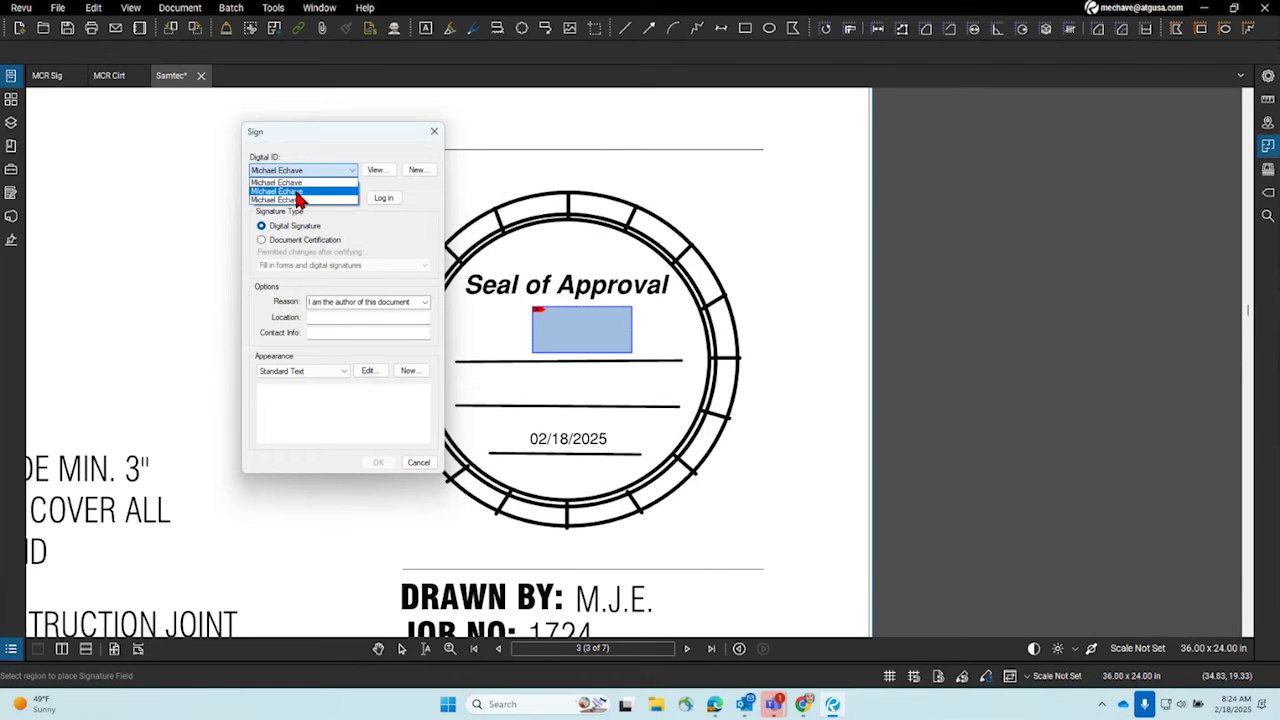
click(297, 201)
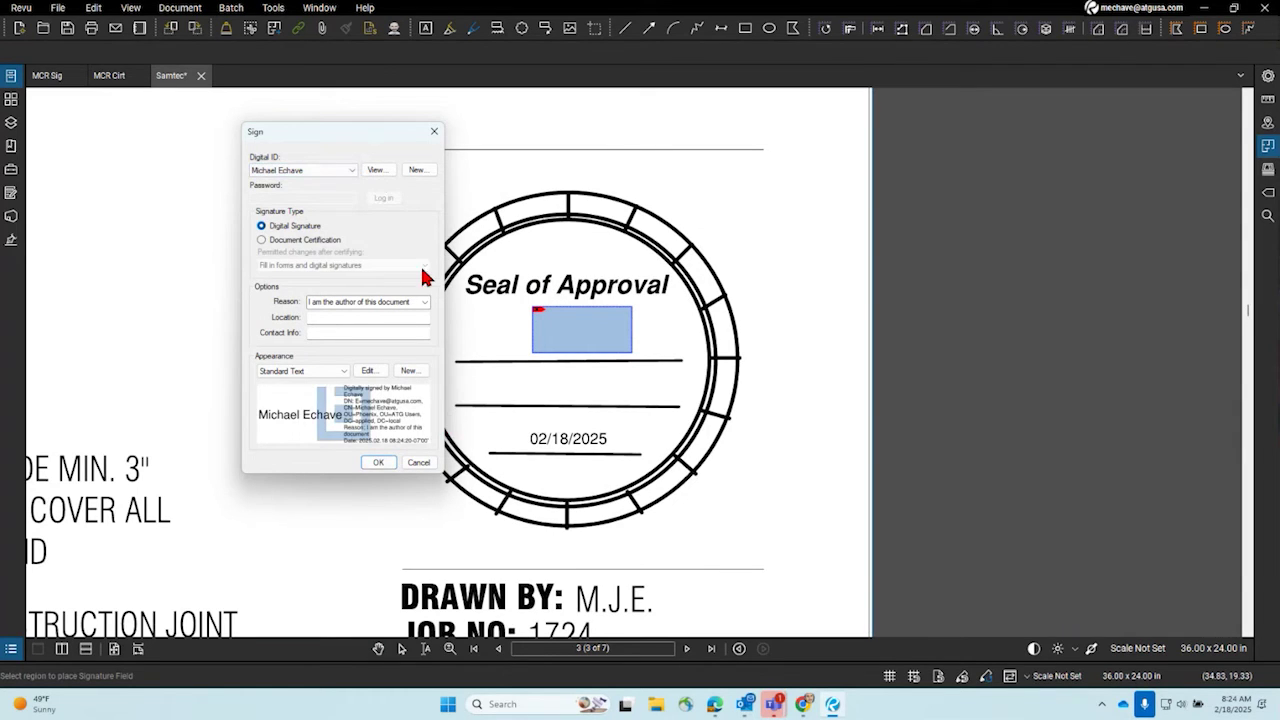
- View the chosen digital ID's certificate details and certification path, then close the certificate
click(377, 170)
click(304, 165)
click(349, 165)
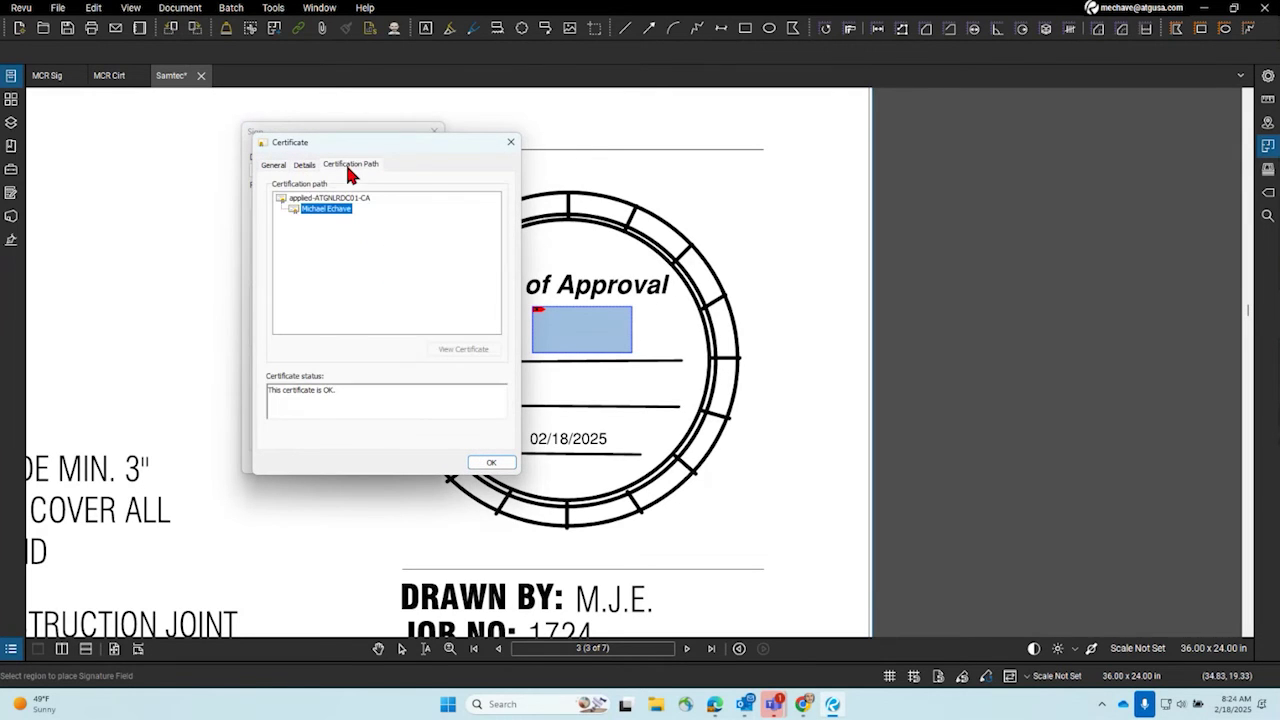
click(302, 165)
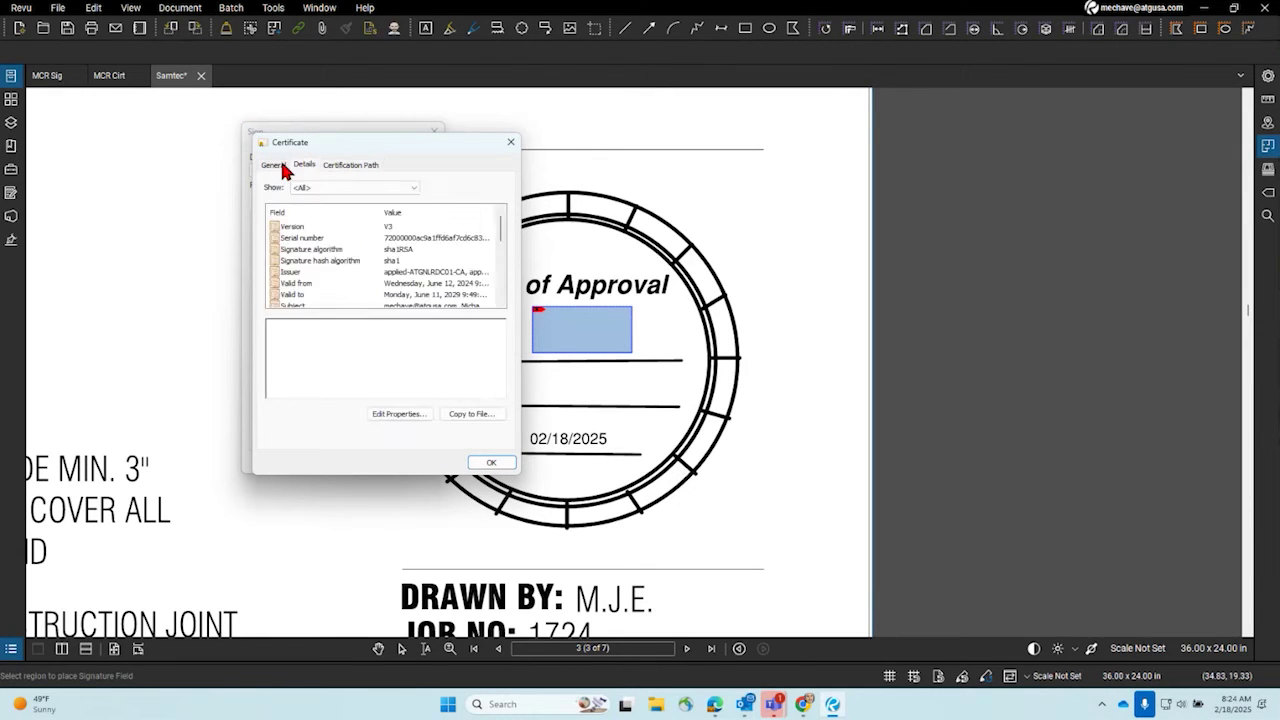
click(509, 144)
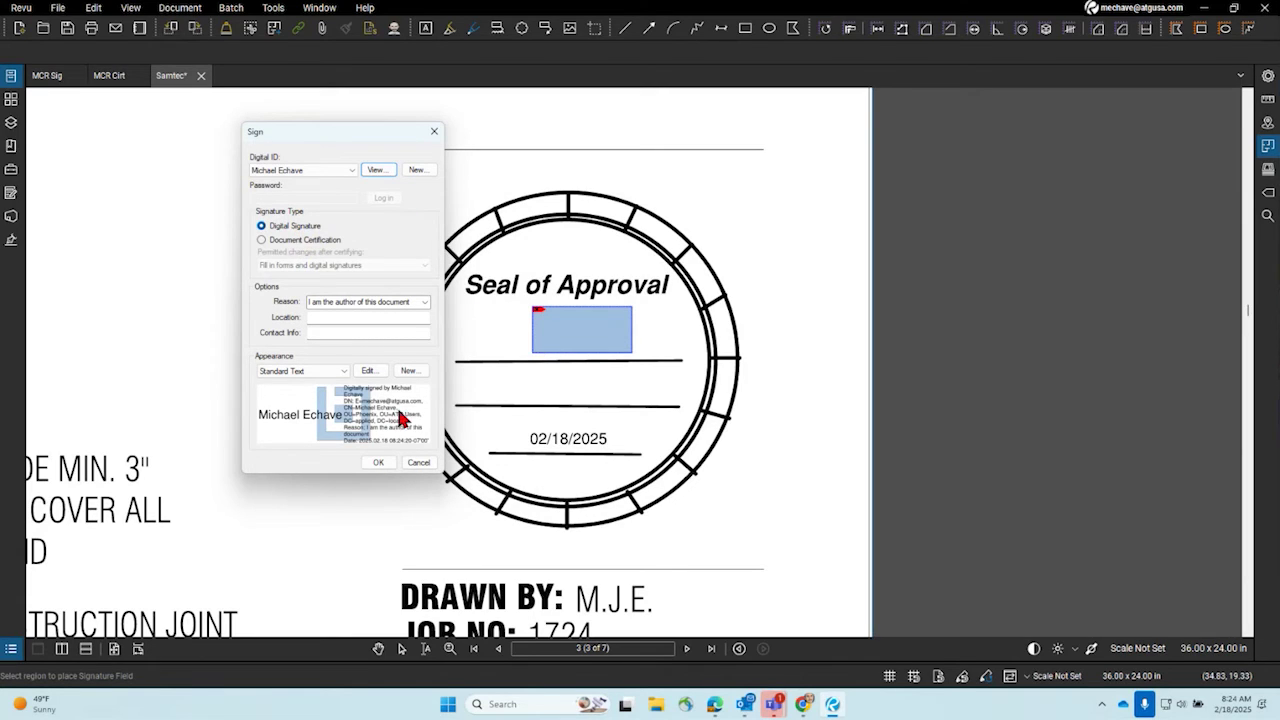
- Compare the signature appearances offered for the different digital IDs, returning to the last listed ID with the Standard Text appearance
click(318, 372)
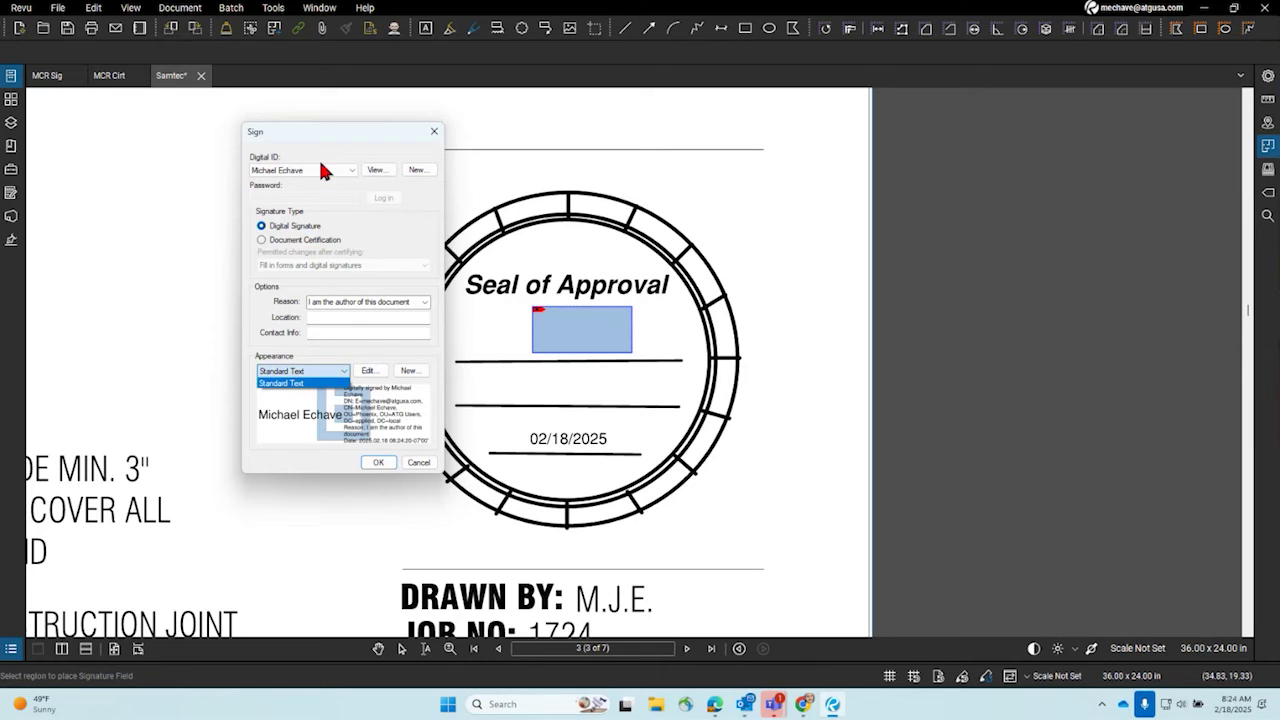
click(318, 167)
click(318, 167)
click(317, 190)
click(322, 372)
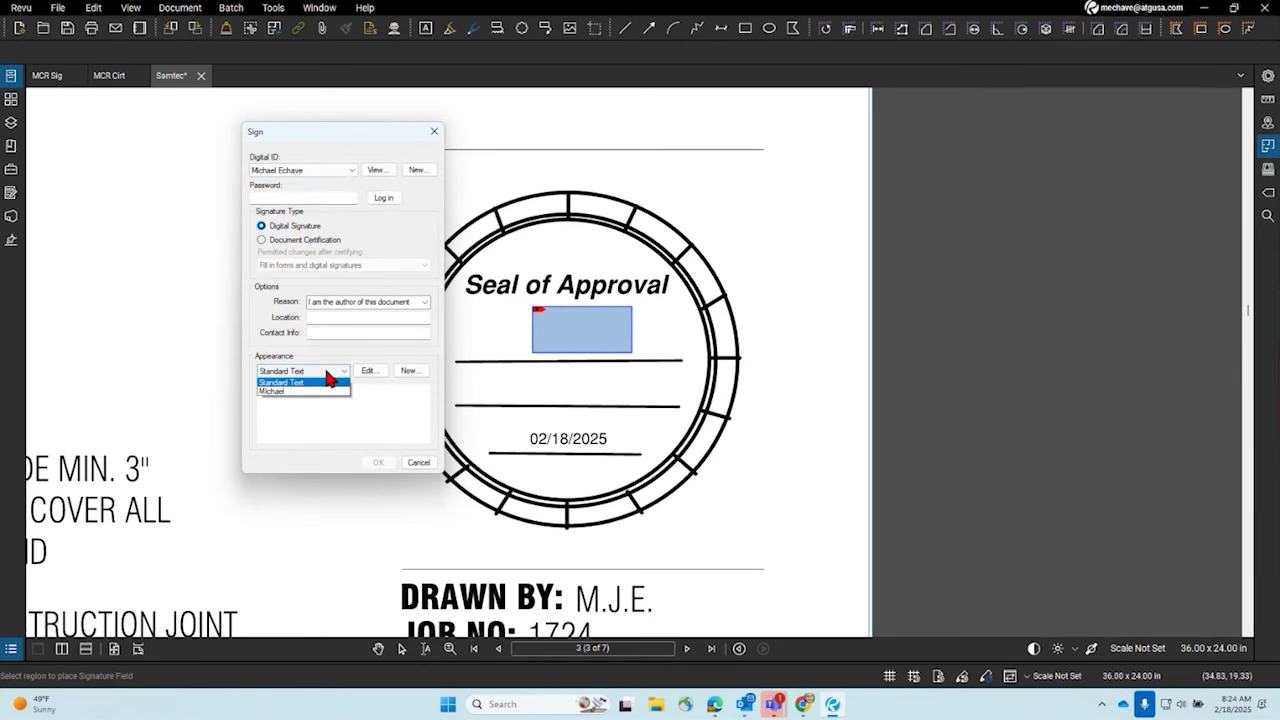
click(322, 395)
click(317, 372)
click(309, 390)
click(312, 372)
click(310, 386)
click(305, 170)
click(309, 190)
click(303, 371)
click(305, 172)
click(305, 172)
click(306, 197)
click(322, 374)
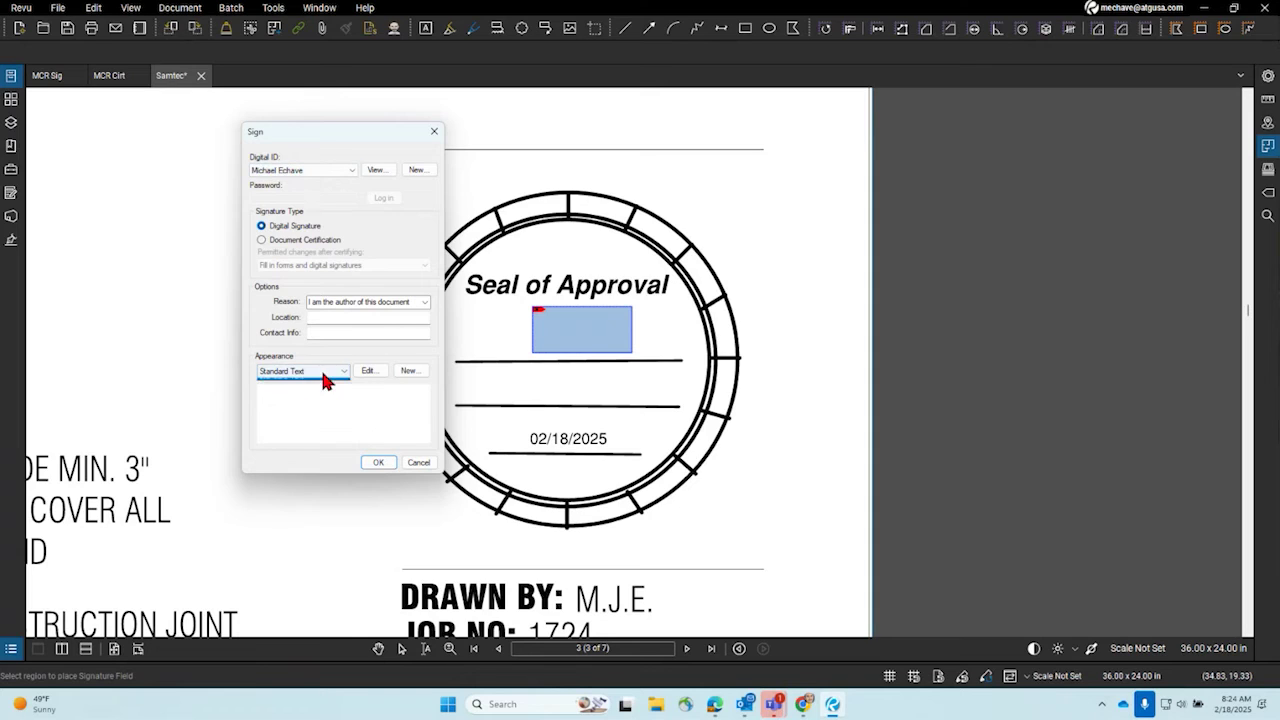
click(315, 384)
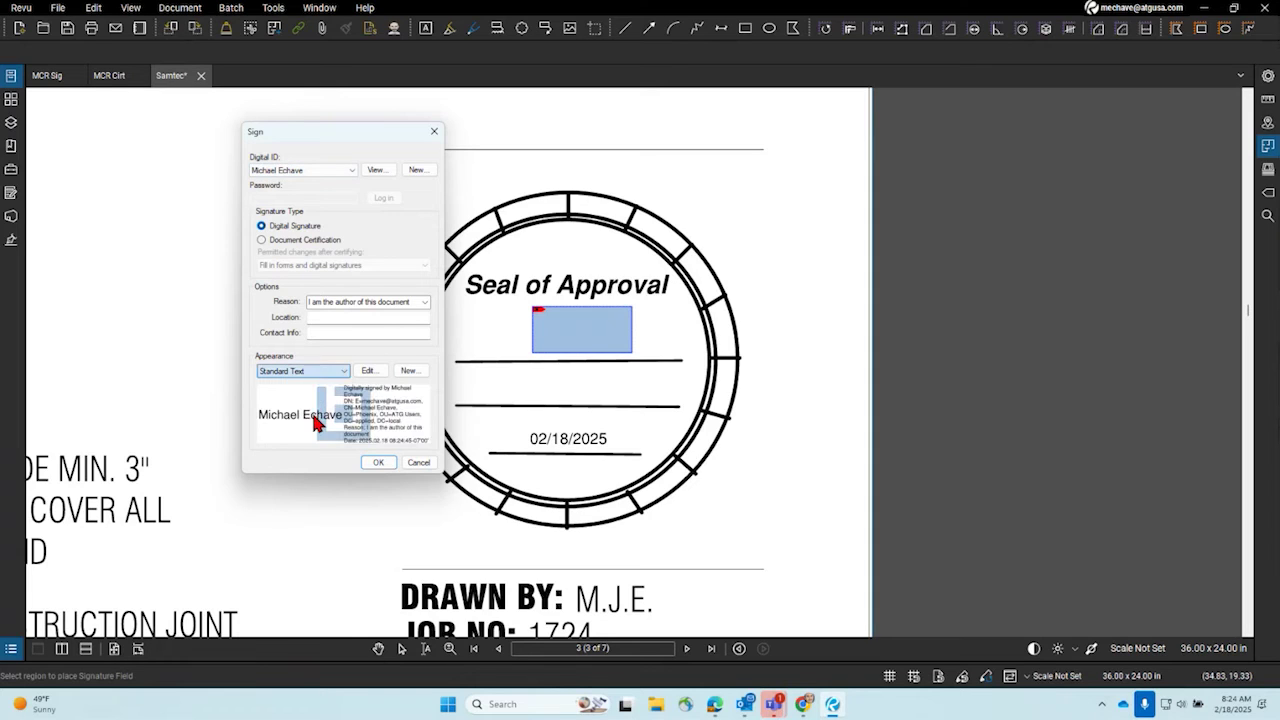
- Edit the Standard Text signature appearance to use a handwritten signature image file as its graphic
click(371, 371)
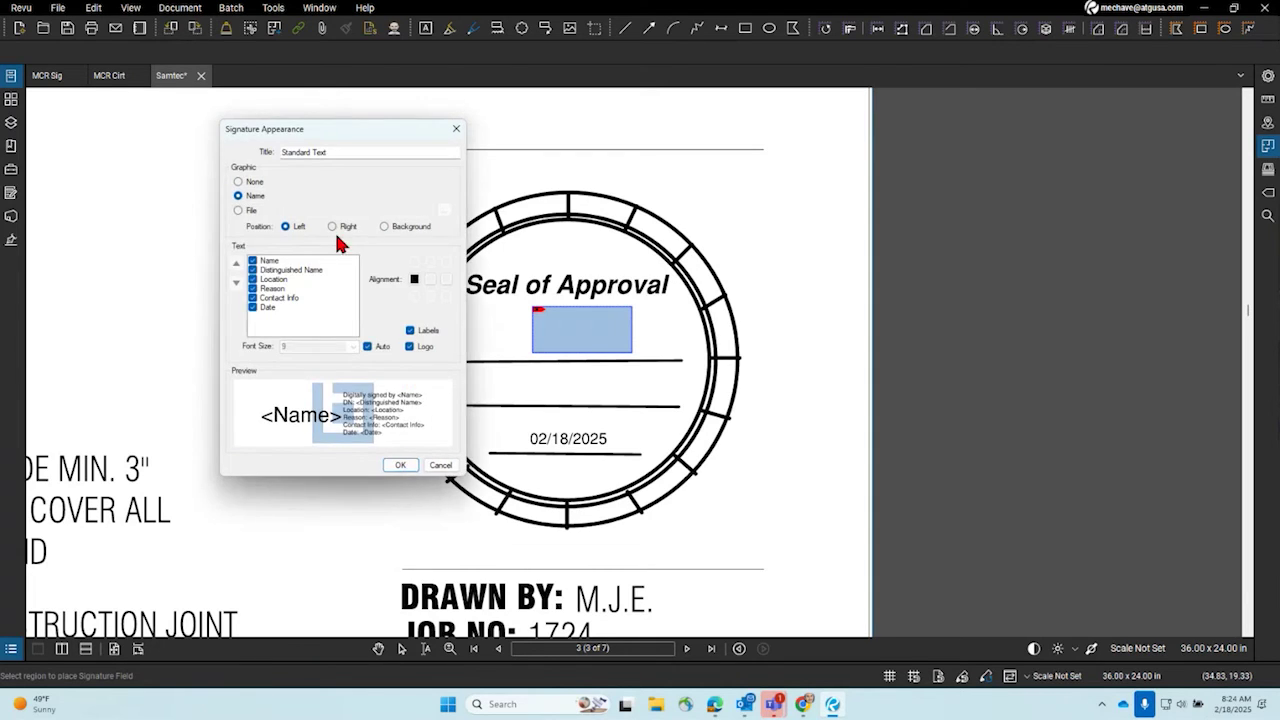
click(240, 211)
click(443, 209)
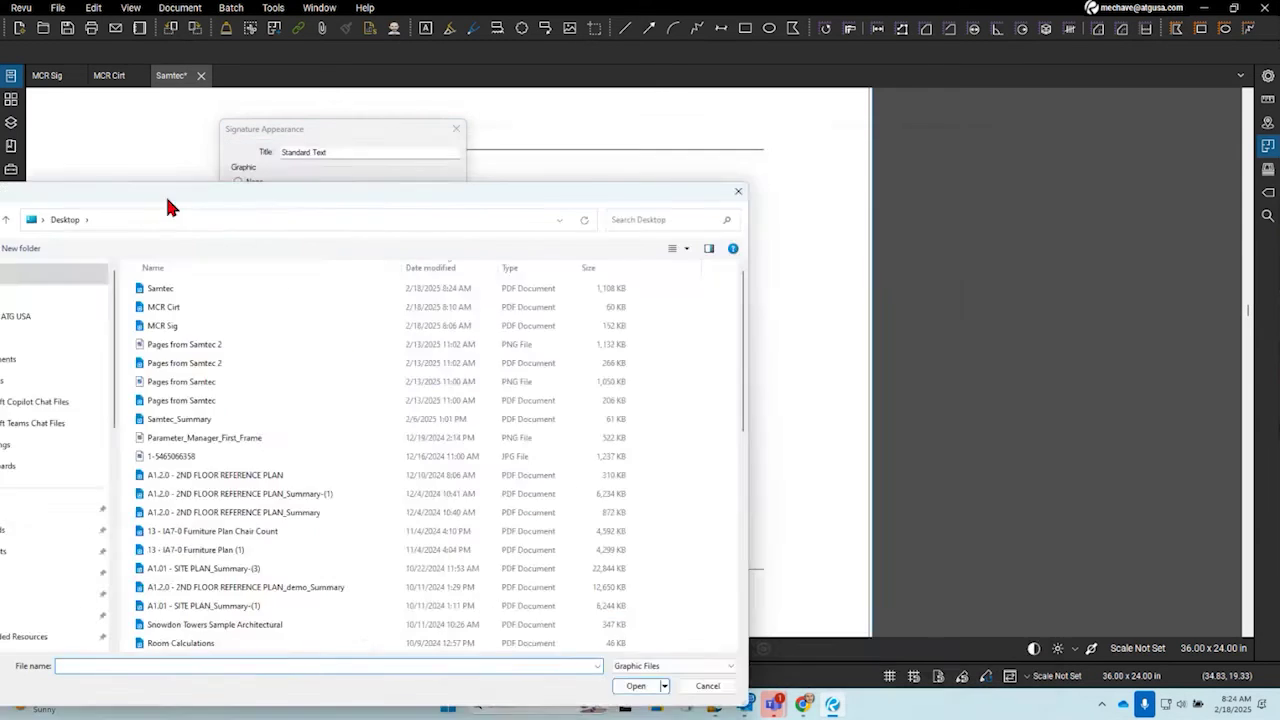
drag(166, 198, 0, 100)
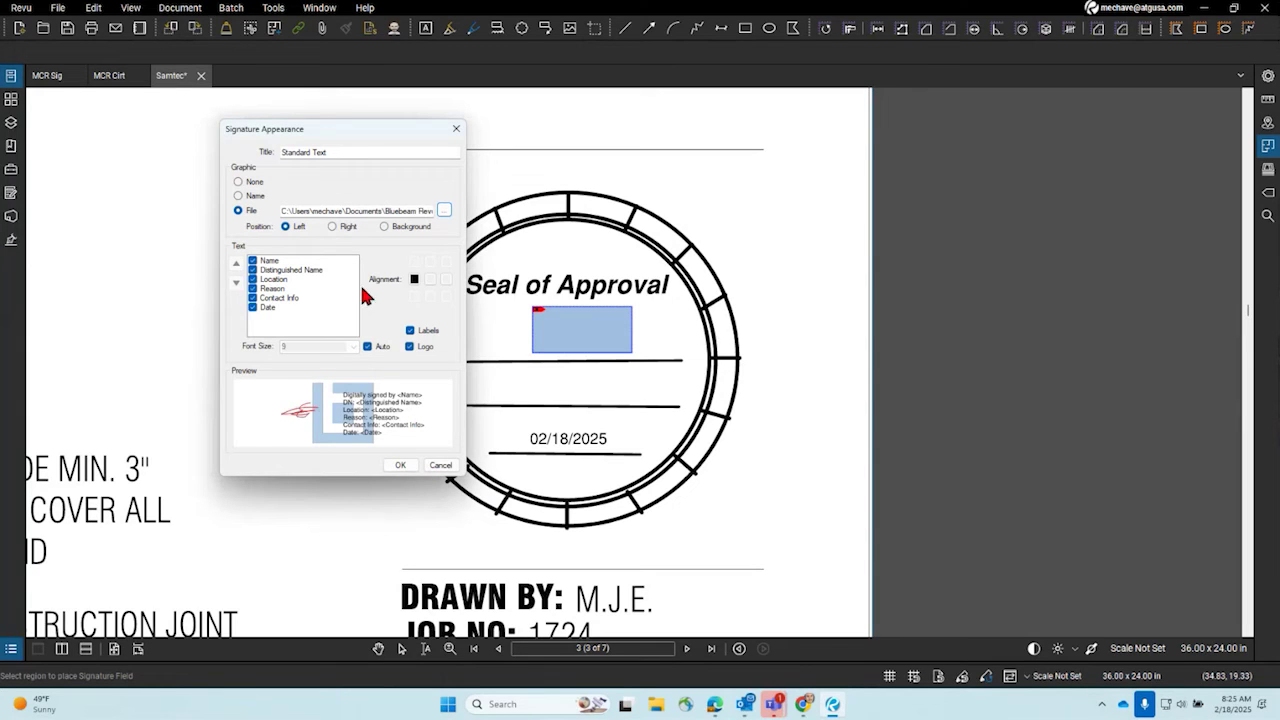
- Remove all six text items from the signature appearance and turn off automatic font size, the logo and the labels
click(252, 298)
click(252, 288)
click(252, 279)
click(252, 260)
click(252, 270)
click(252, 307)
click(367, 346)
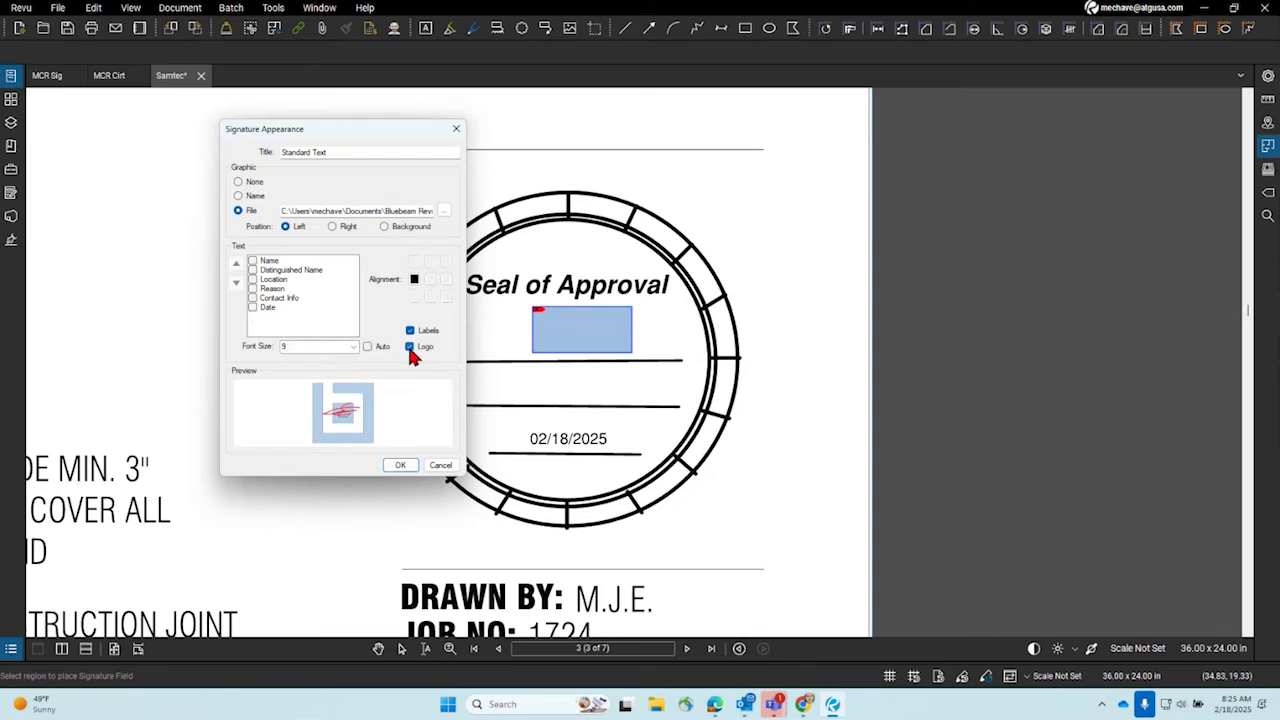
click(409, 346)
click(409, 330)
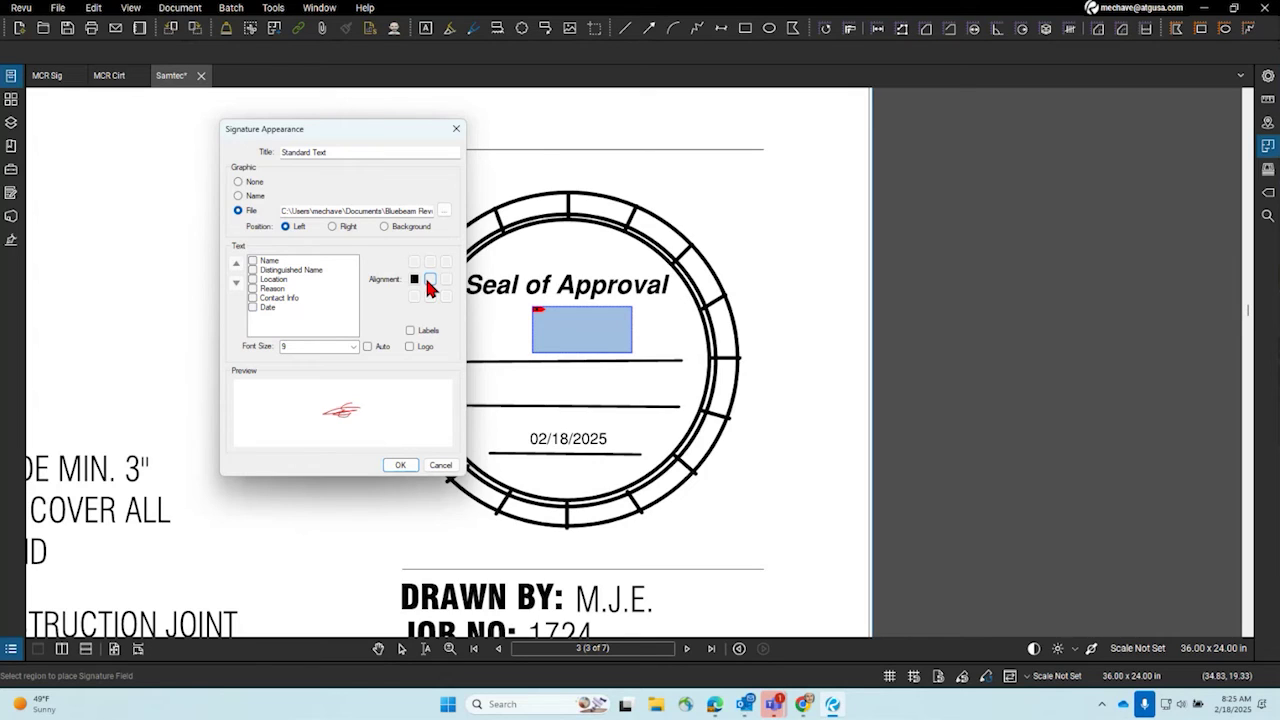
- Title the signature appearance Seal
click(363, 152)
drag(363, 152, 267, 154)
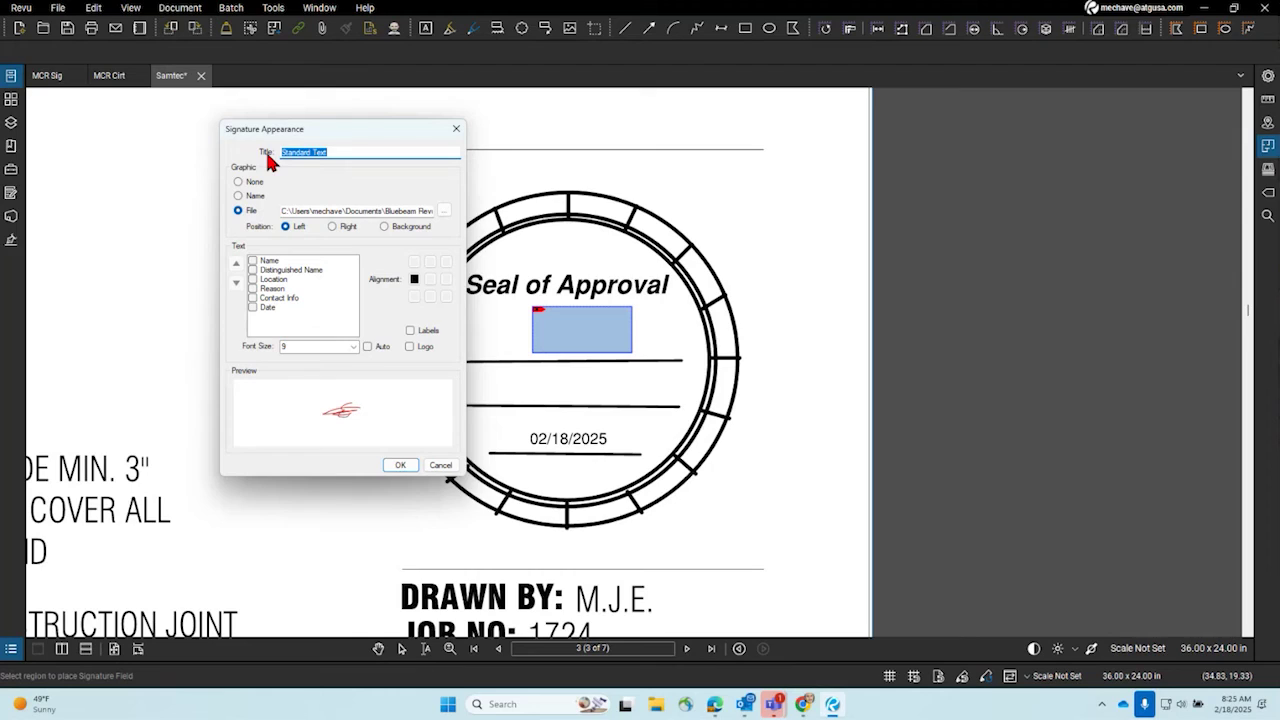
text(Seal)
- Preview the Seal appearance with all text items, labels, logo and automatic font size enabled
click(252, 260)
click(252, 270)
click(252, 279)
click(252, 288)
click(252, 298)
click(252, 307)
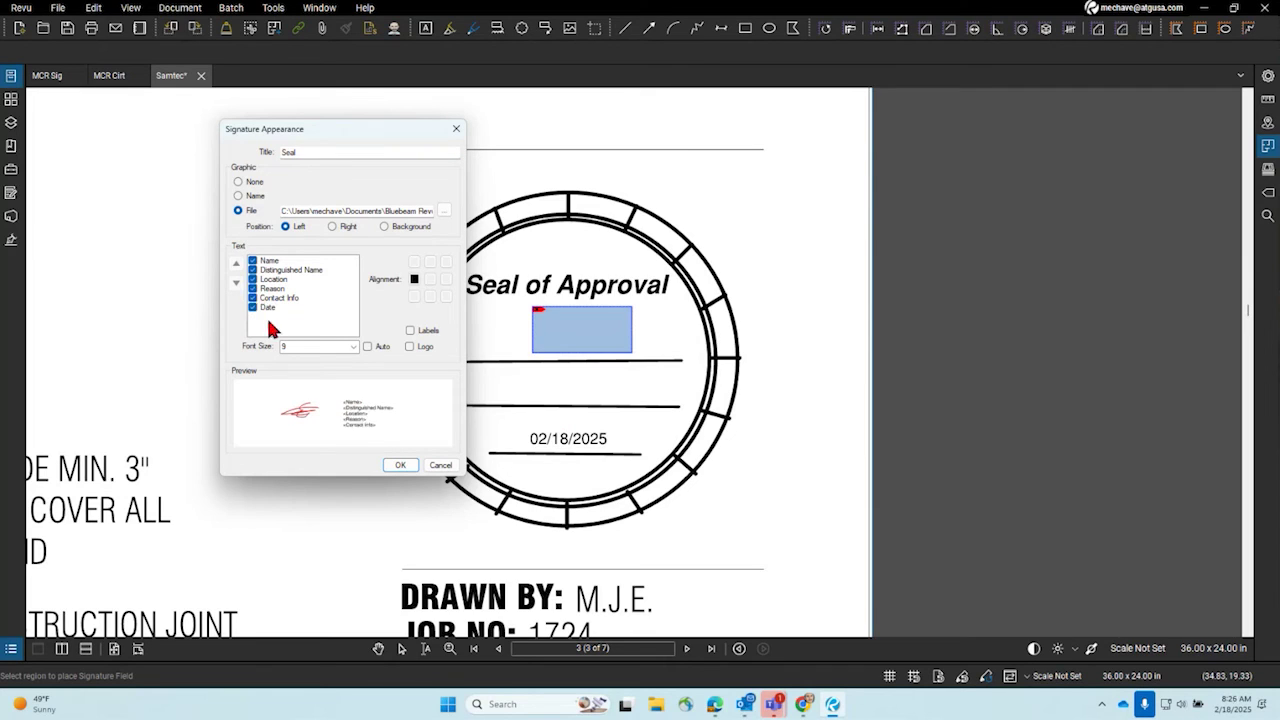
click(410, 331)
click(409, 346)
click(367, 346)
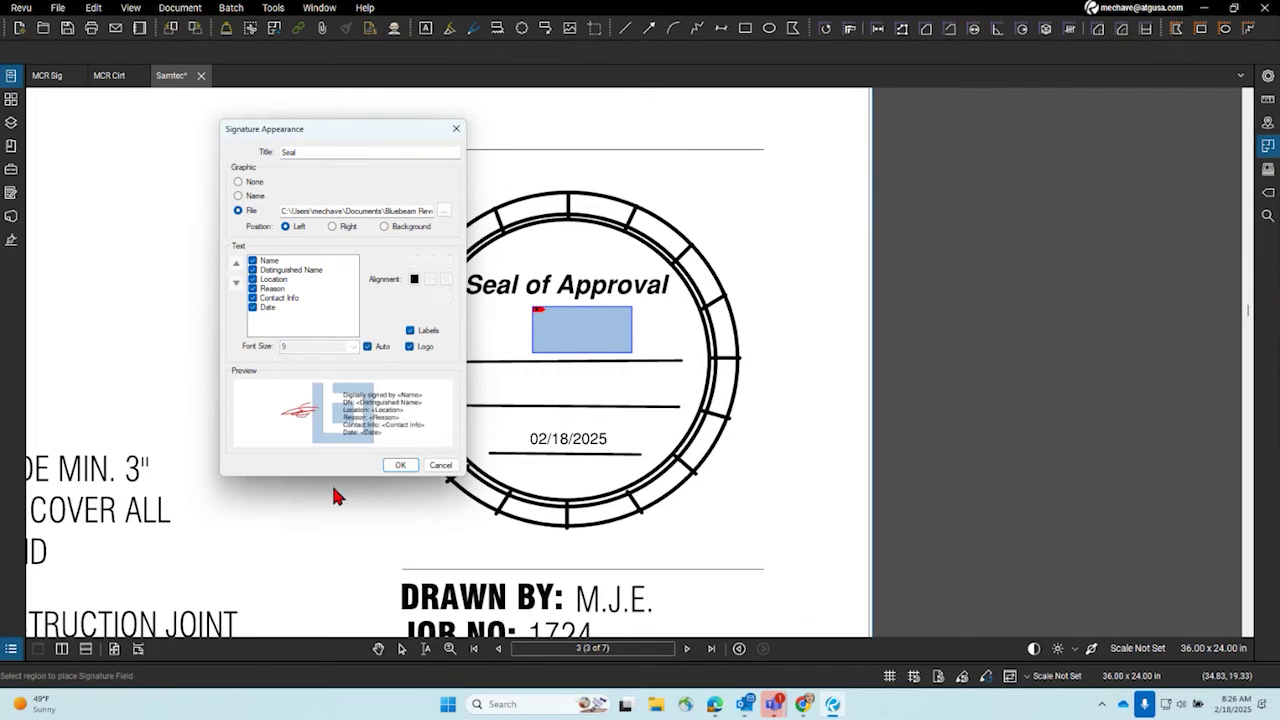
- Strip the Seal appearance back to the signature image only, without automatic font size, logo, labels or text items
click(367, 346)
click(409, 346)
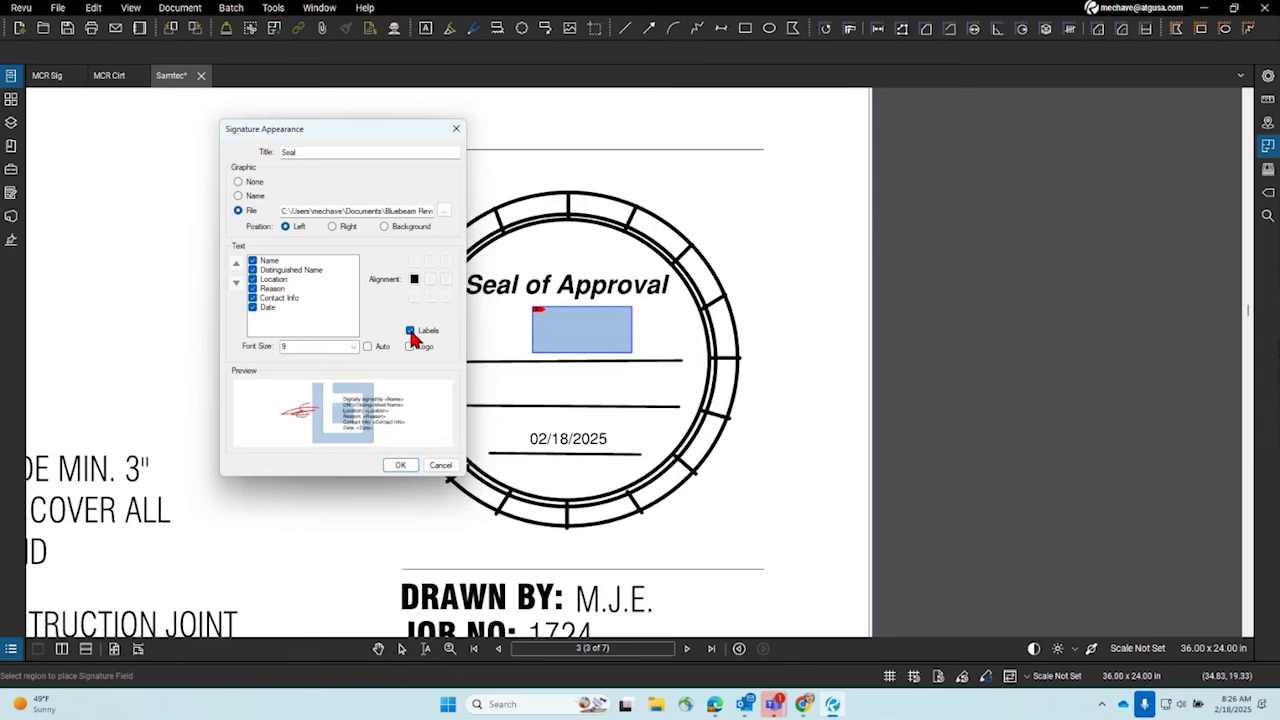
click(410, 331)
click(252, 288)
click(252, 261)
click(252, 270)
click(252, 279)
click(252, 298)
click(252, 307)
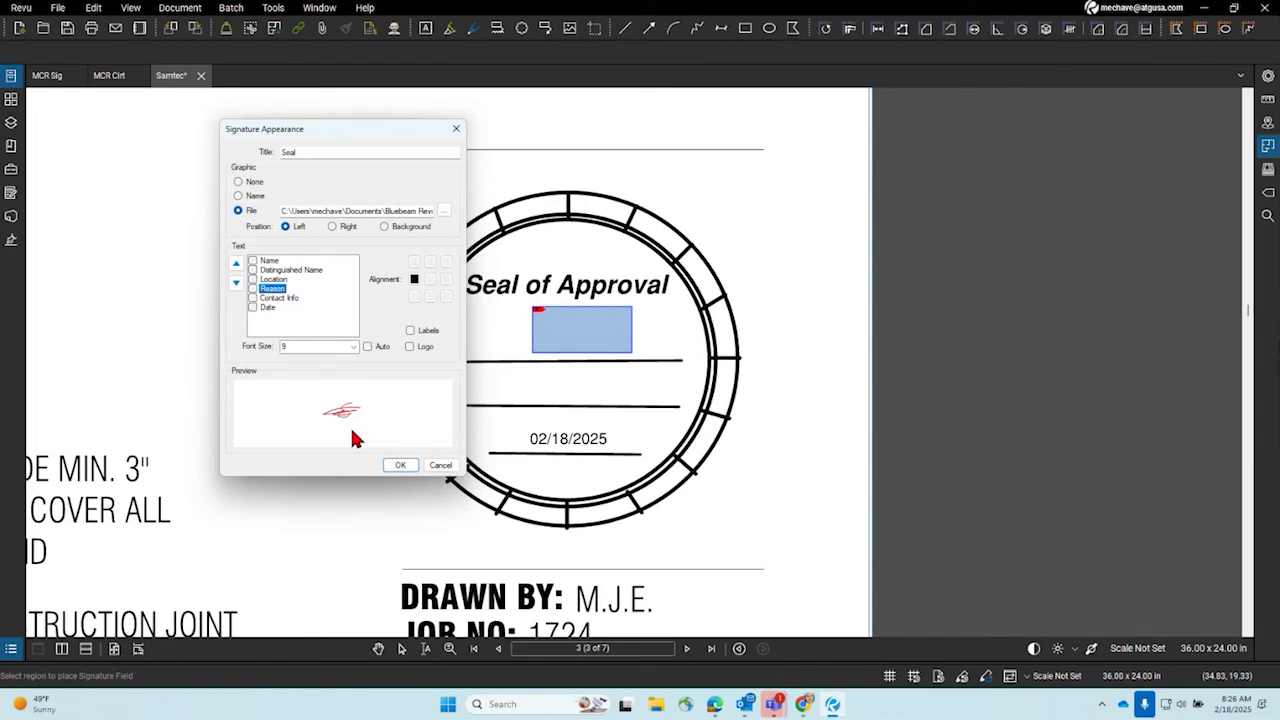
- Try the Right and Background graphic positions, then accept the Seal appearance with the graphic position set to Left
click(352, 232)
click(390, 229)
click(300, 227)
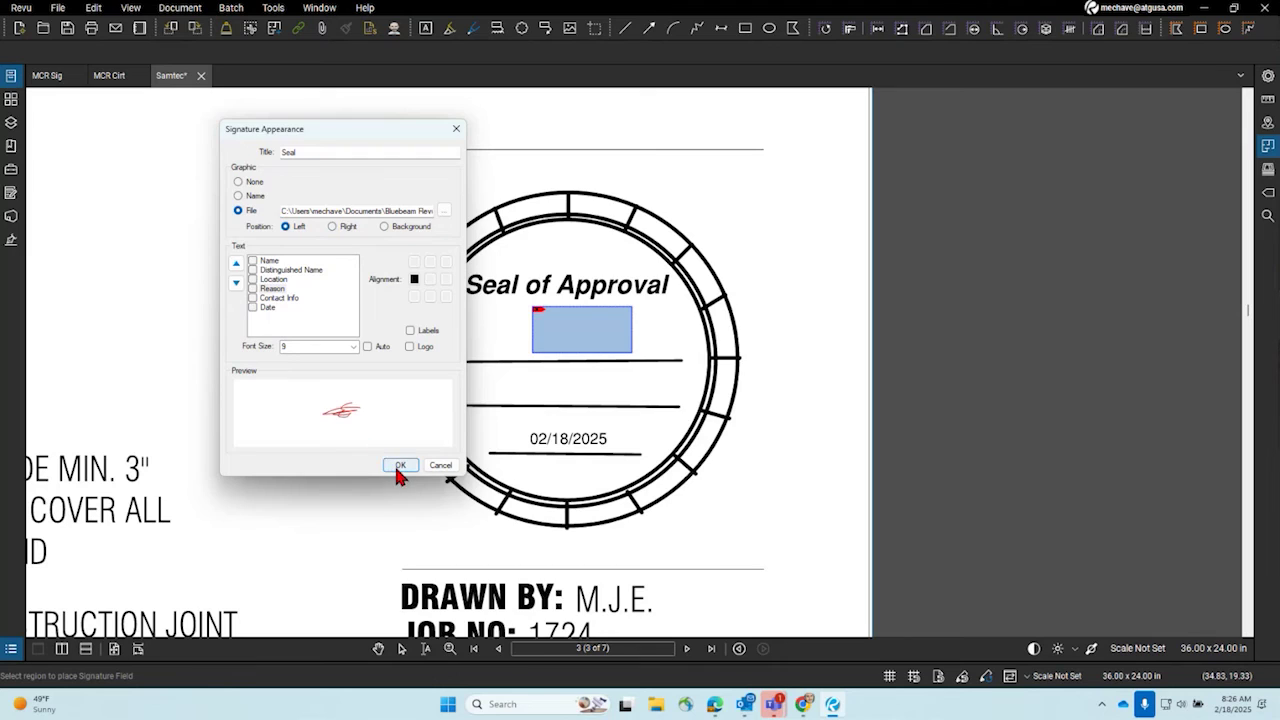
click(399, 466)
- Check the Standard Text appearance against the new one and choose Seal for the signature
click(300, 371)
click(297, 384)
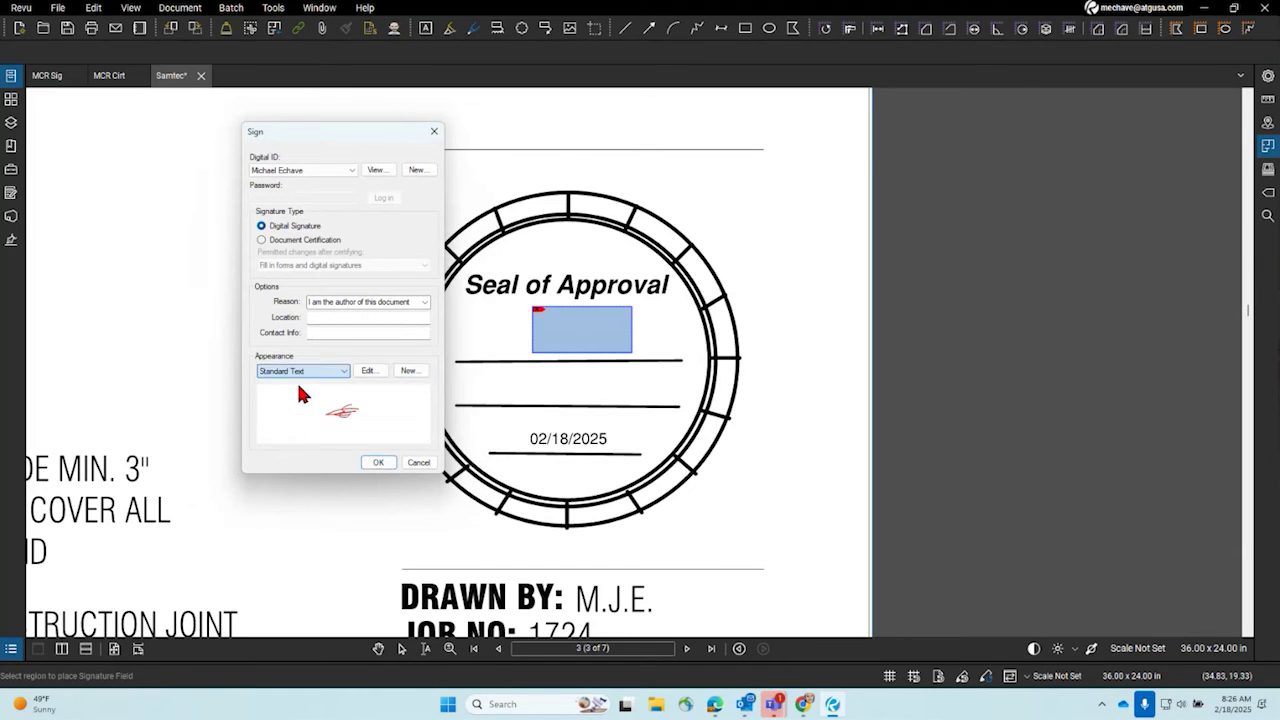
click(300, 371)
click(295, 399)
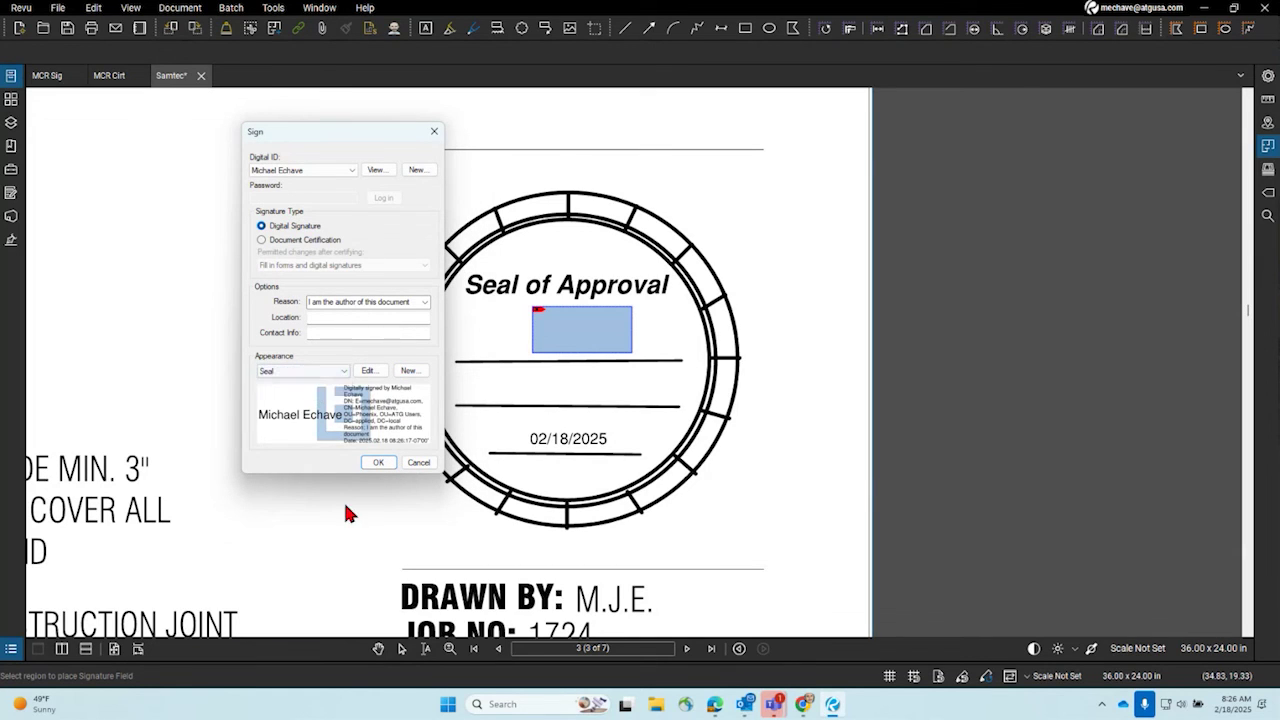
- Apply the signature and save the signed file as Samtec on the Desktop, replacing the existing one
click(378, 463)
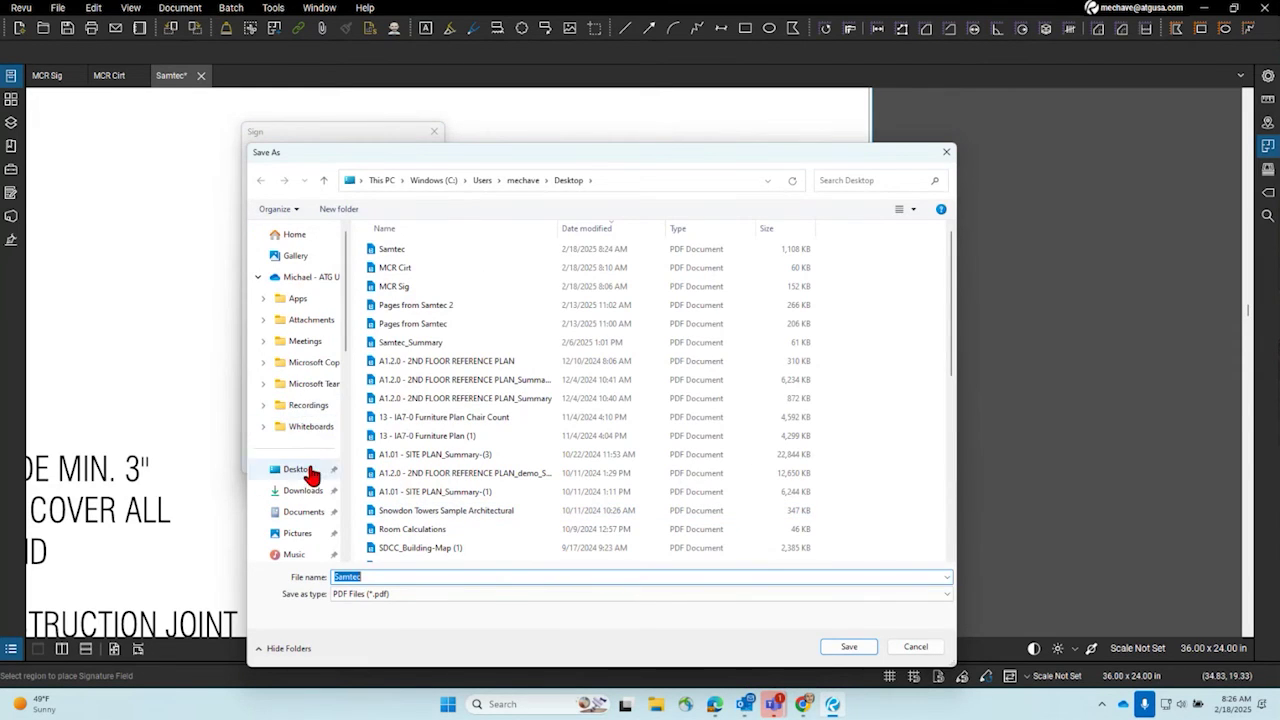
click(298, 469)
click(845, 646)
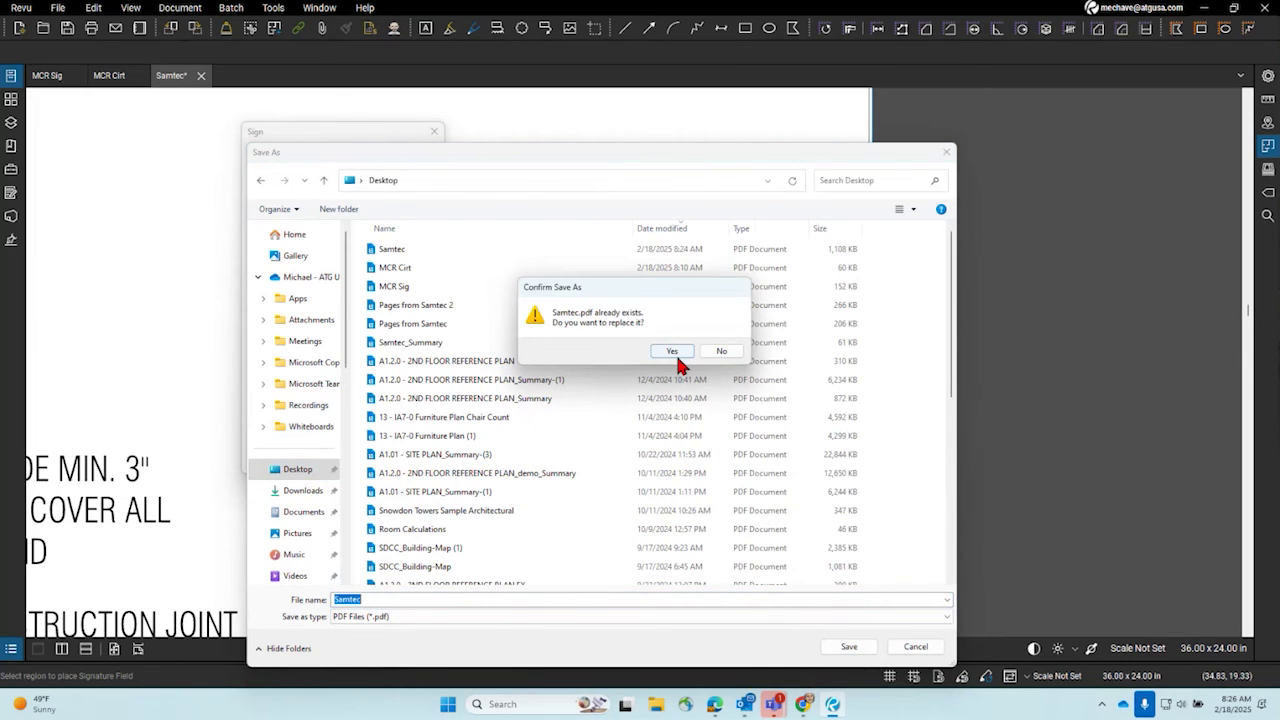
click(672, 352)
click(382, 464)
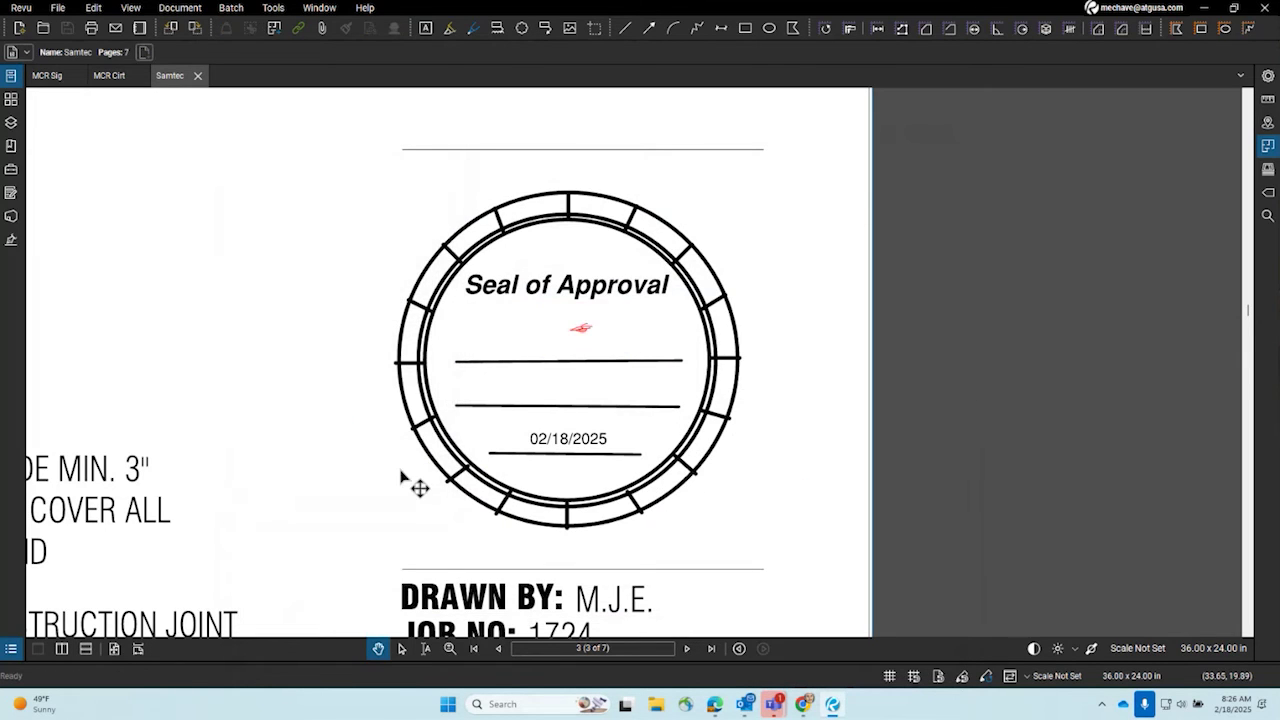
- List the document's signatures and expand the details of the seal's signature
click(11, 240)
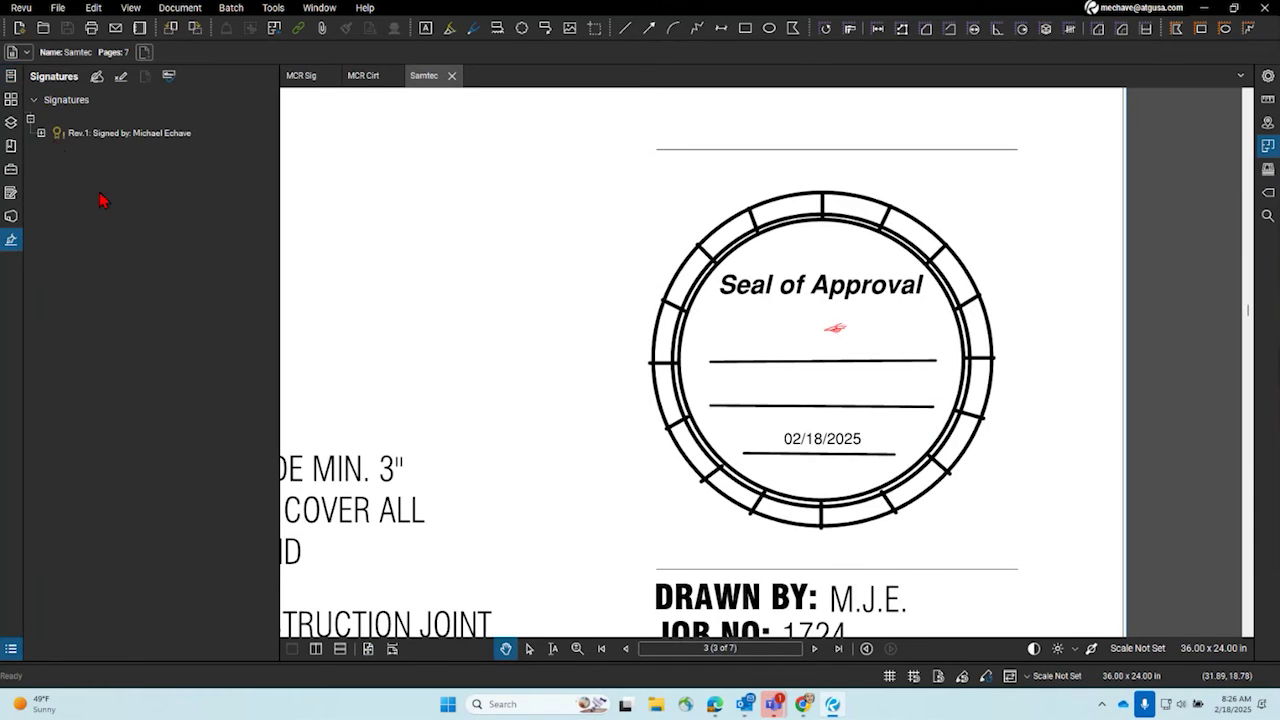
click(58, 138)
click(41, 133)
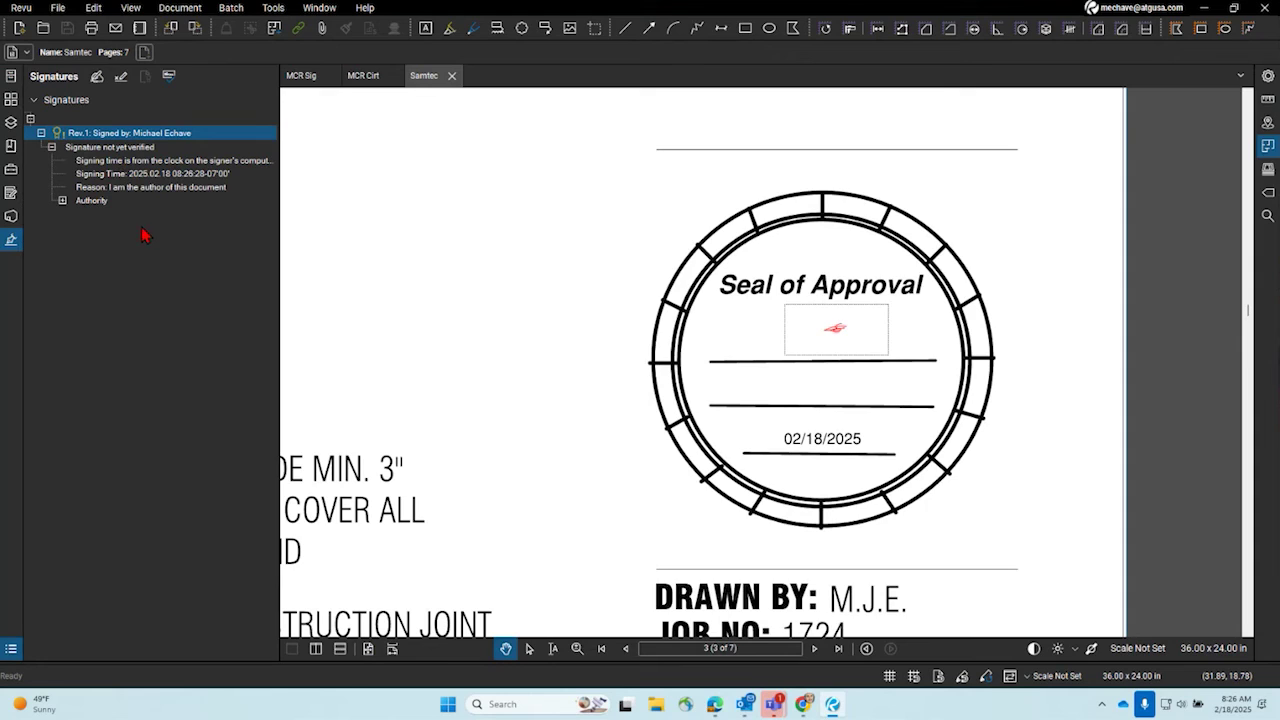
- Expand the Authority entry in the seal signature's details to see who issued it
right_click(424, 76)
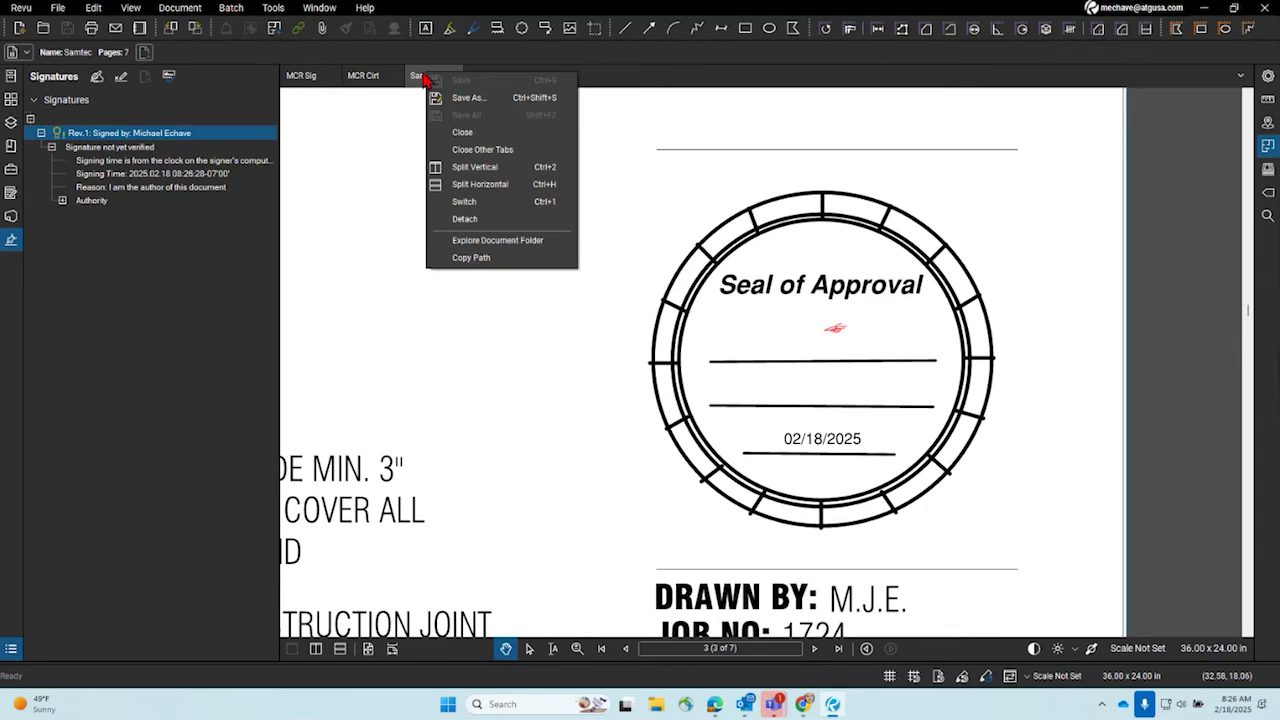
click(397, 163)
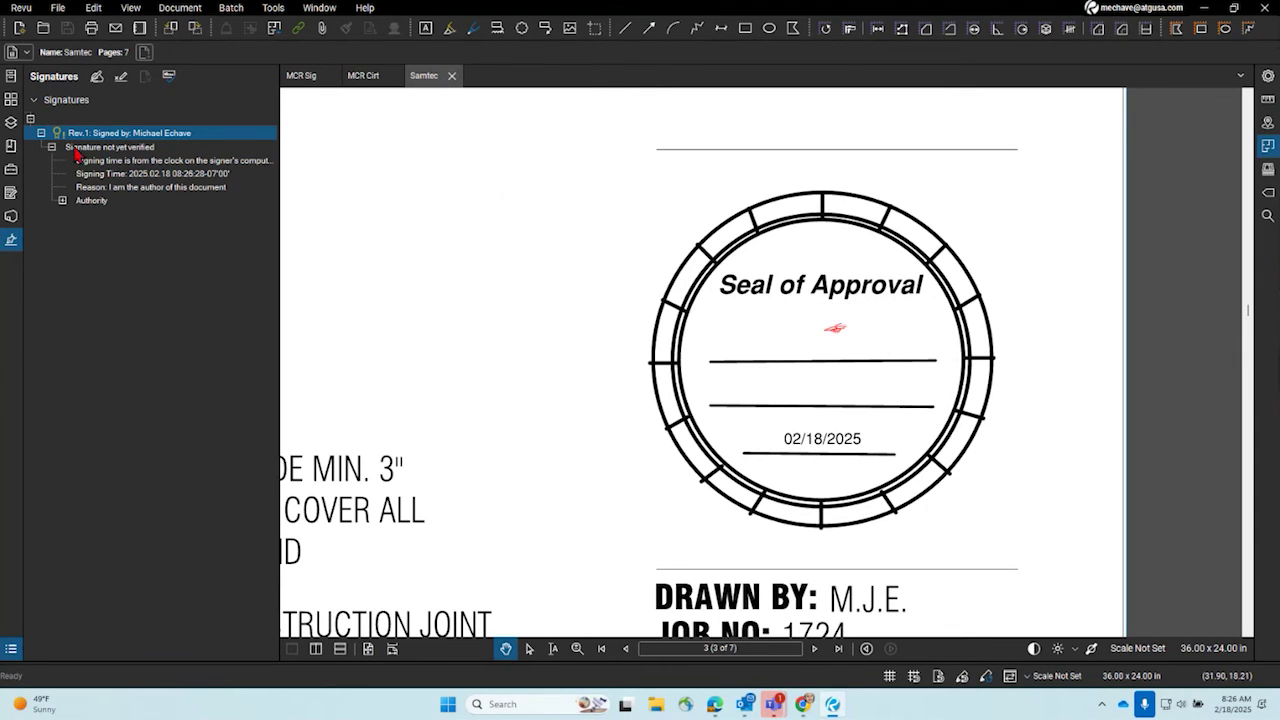
click(62, 200)
click(118, 398)
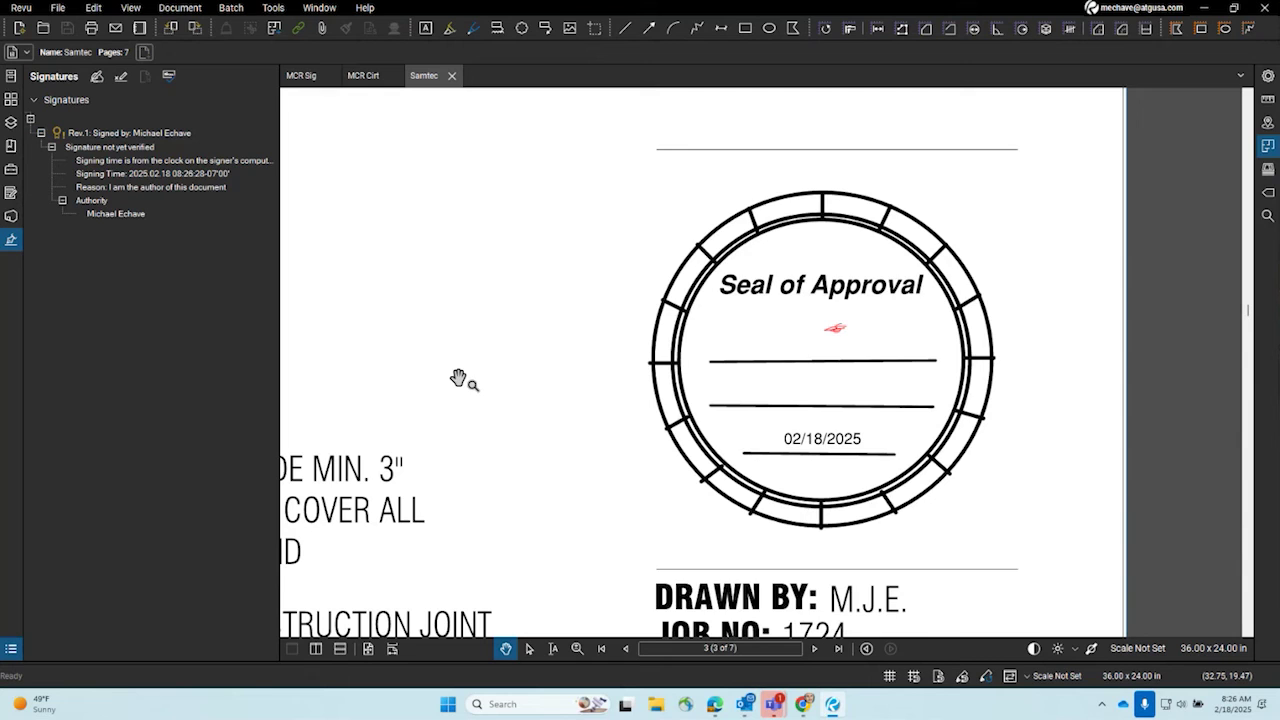
- Hide the signatures list and close the signed Samtec drawing
scroll(458, 376, down, 3)
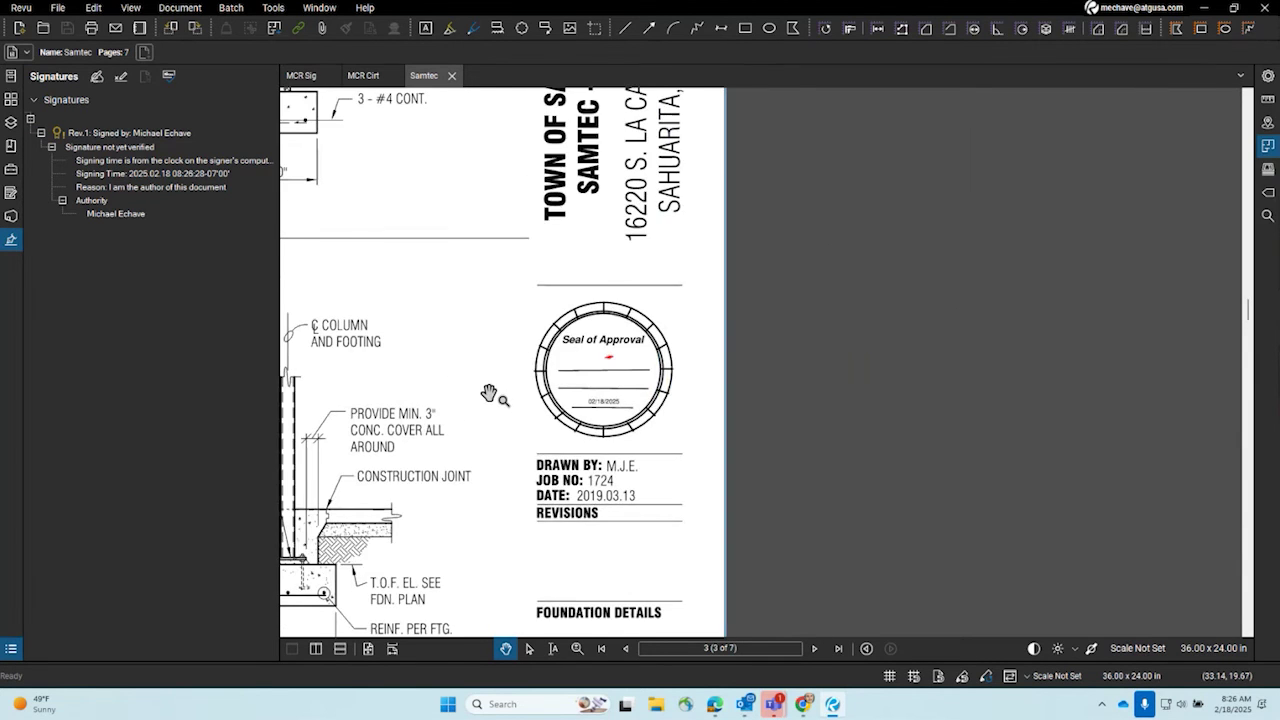
click(12, 240)
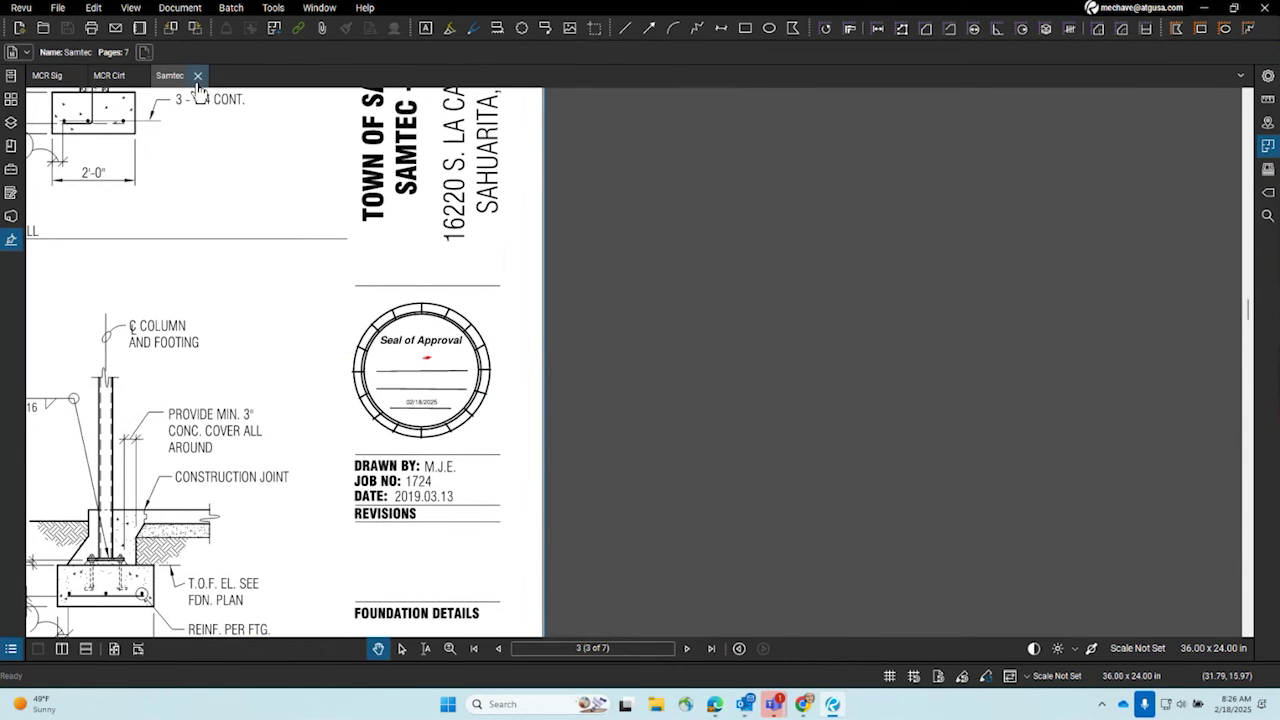
click(197, 76)
- Reopen the signed Samtec PDF from the Desktop
click(57, 8)
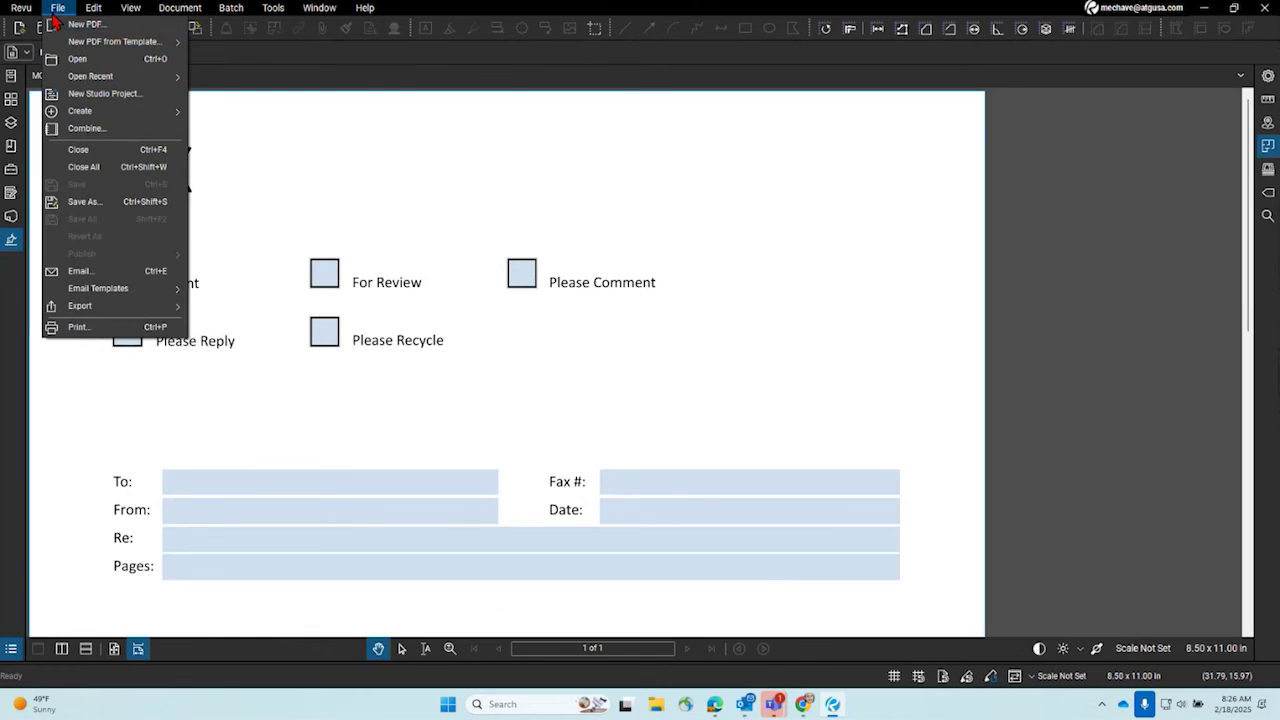
click(88, 62)
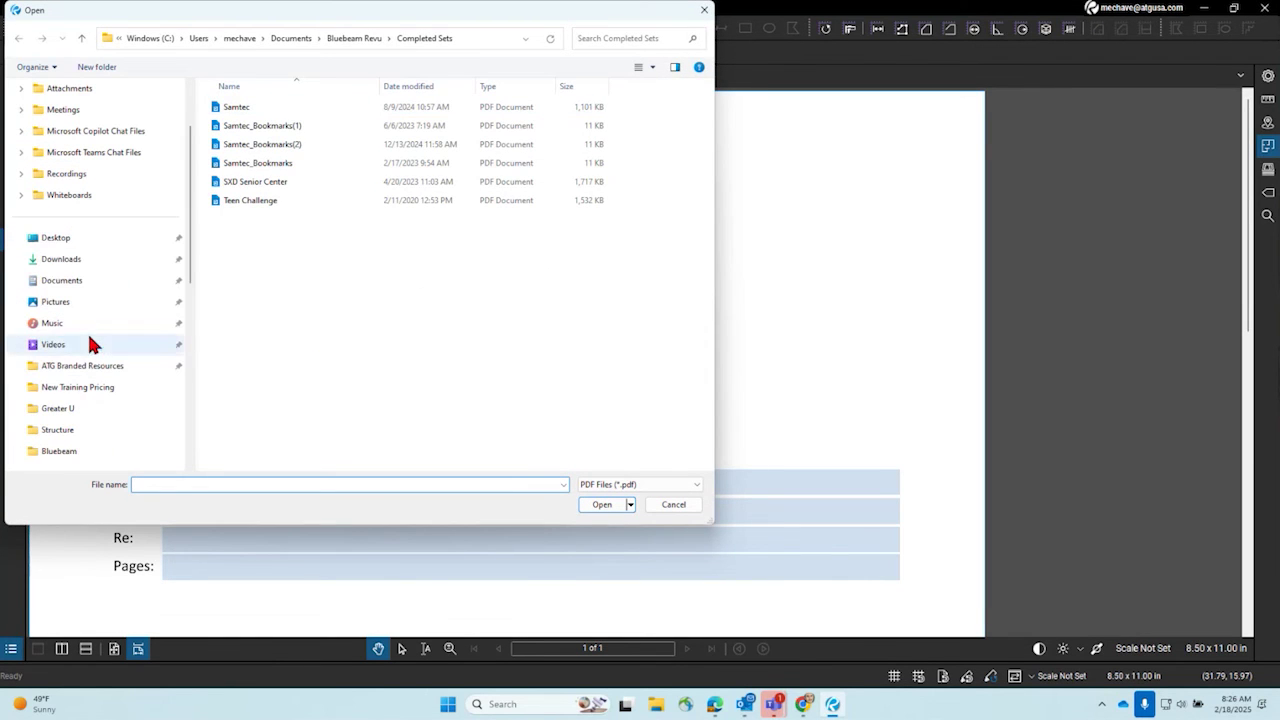
click(92, 236)
click(286, 108)
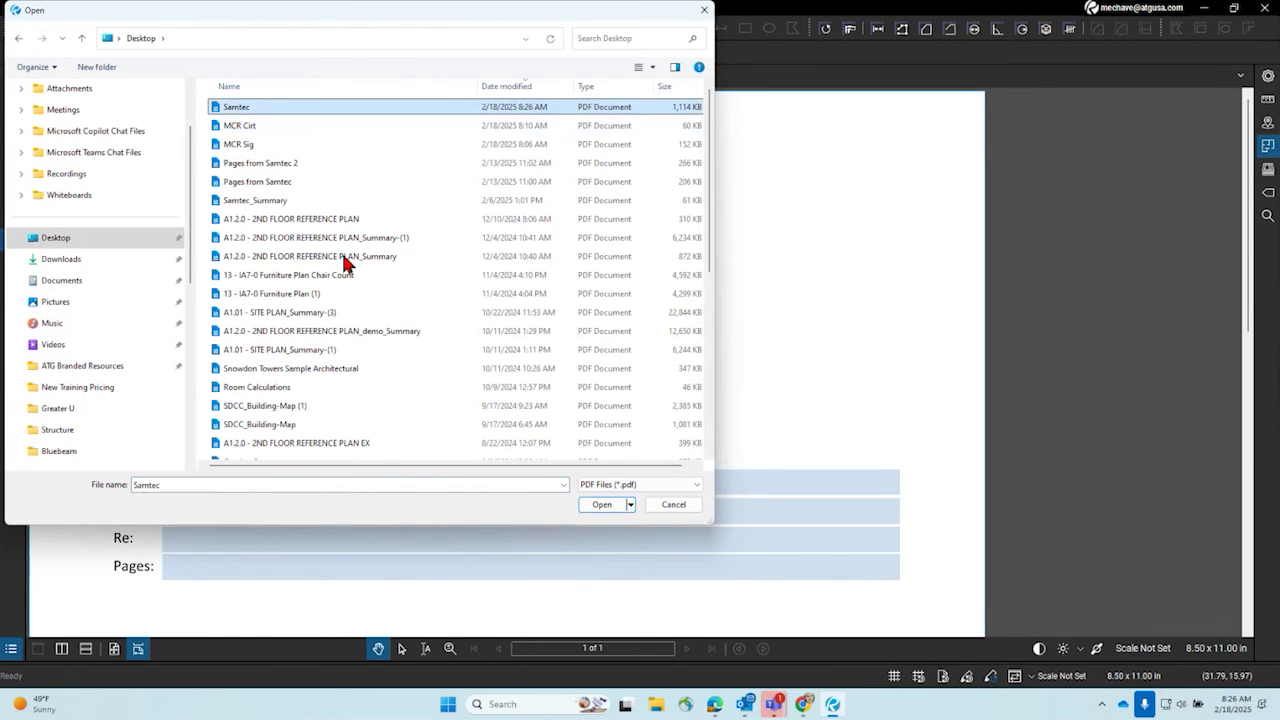
click(601, 505)
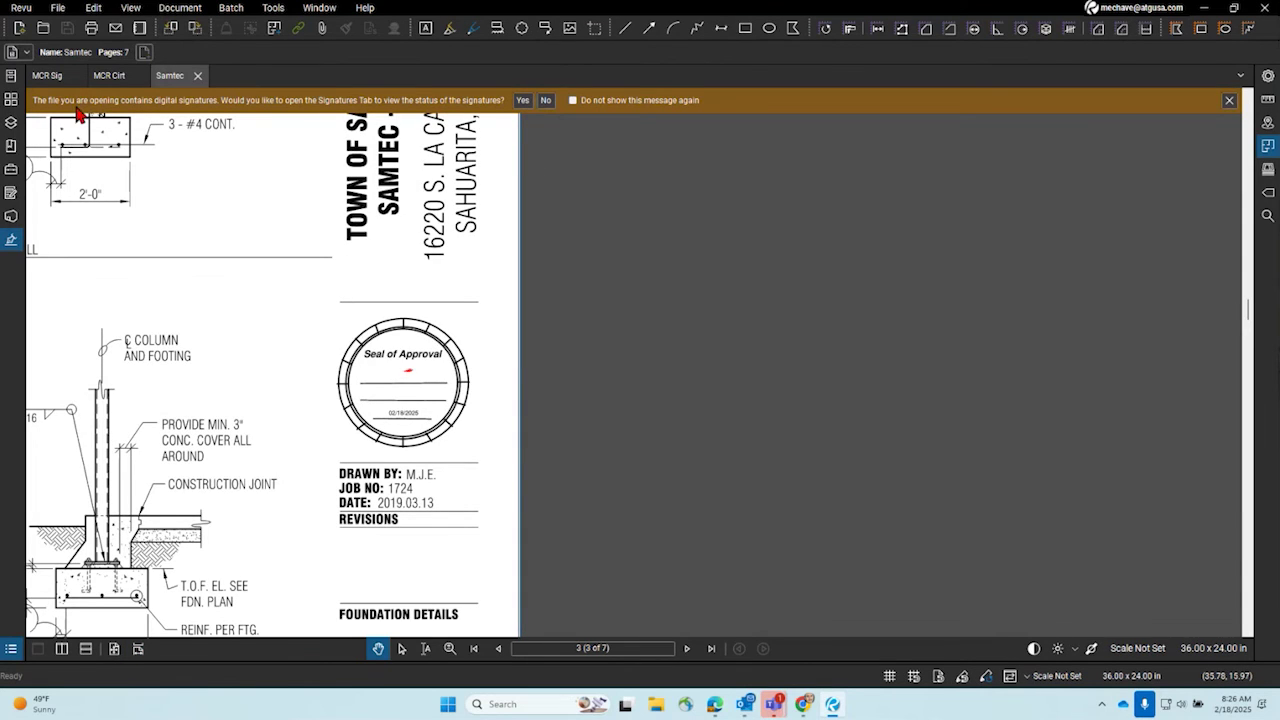
- List the reopened drawing's signatures, dismiss the digital signature notice, and hide the list to view the whole sheet
click(11, 241)
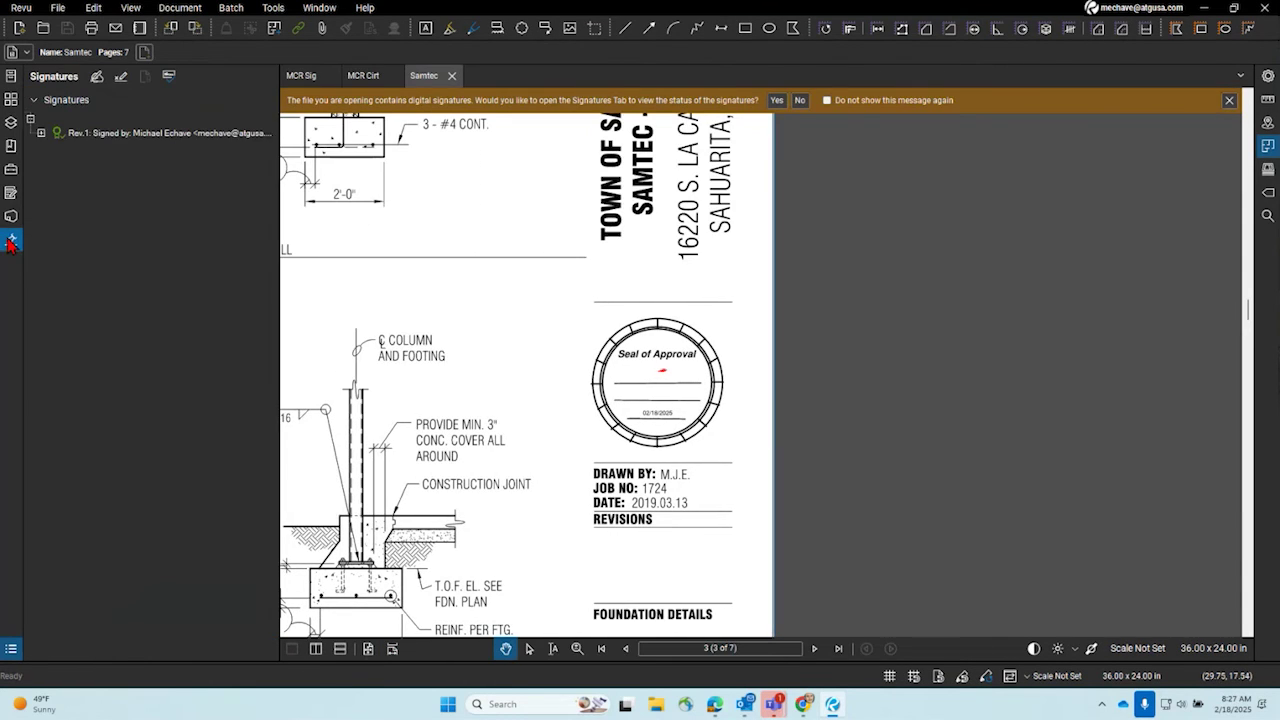
click(1230, 100)
scroll(749, 349, down, 5)
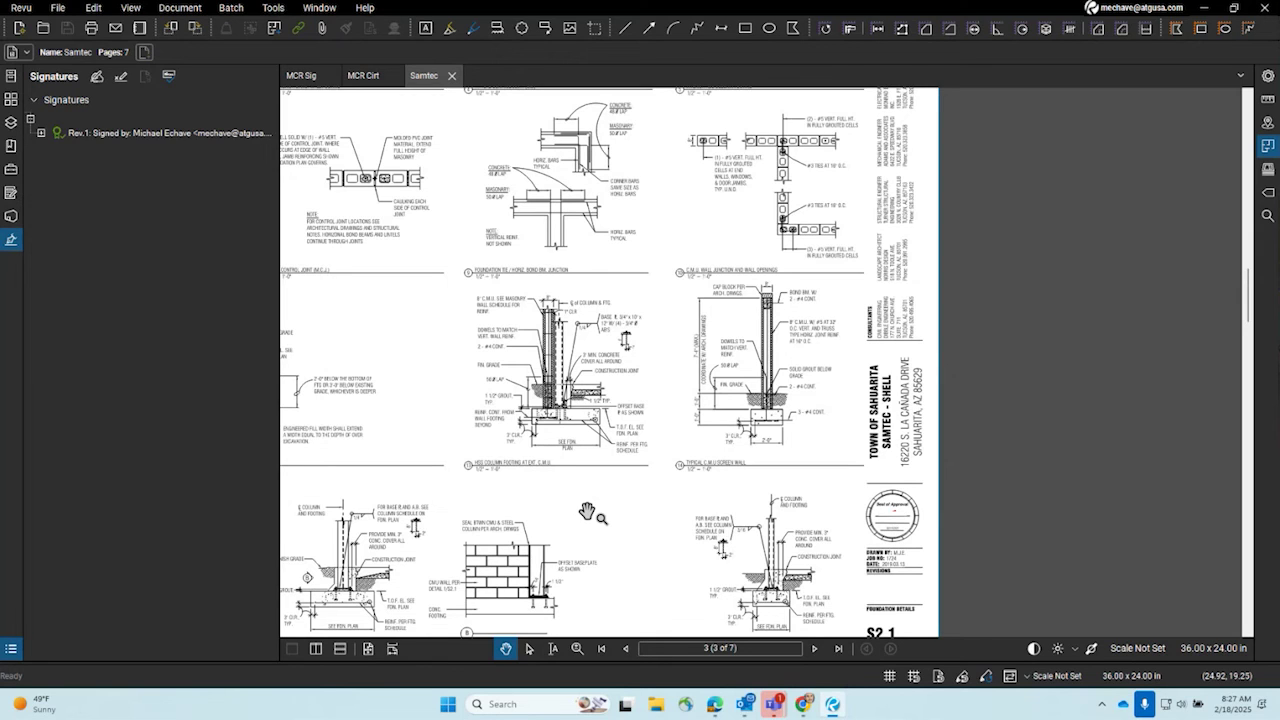
click(11, 240)
scroll(586, 455, down, 5)
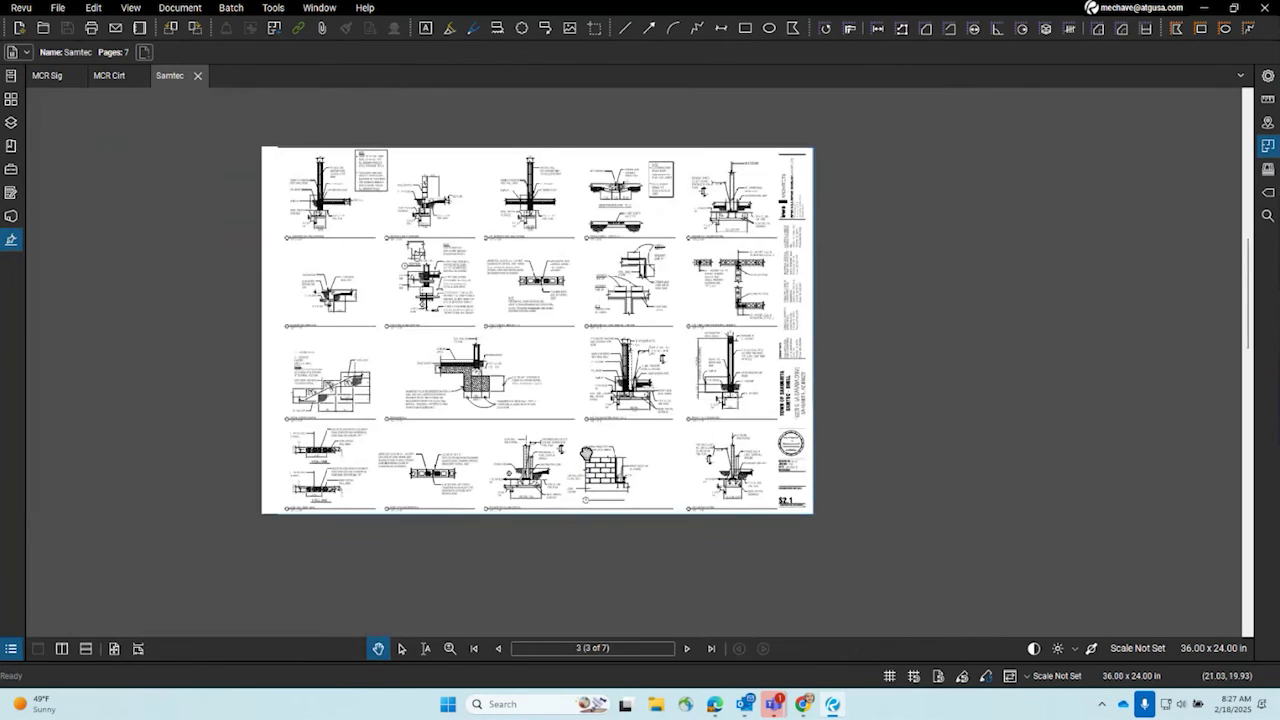
scroll(551, 420, up, 4)
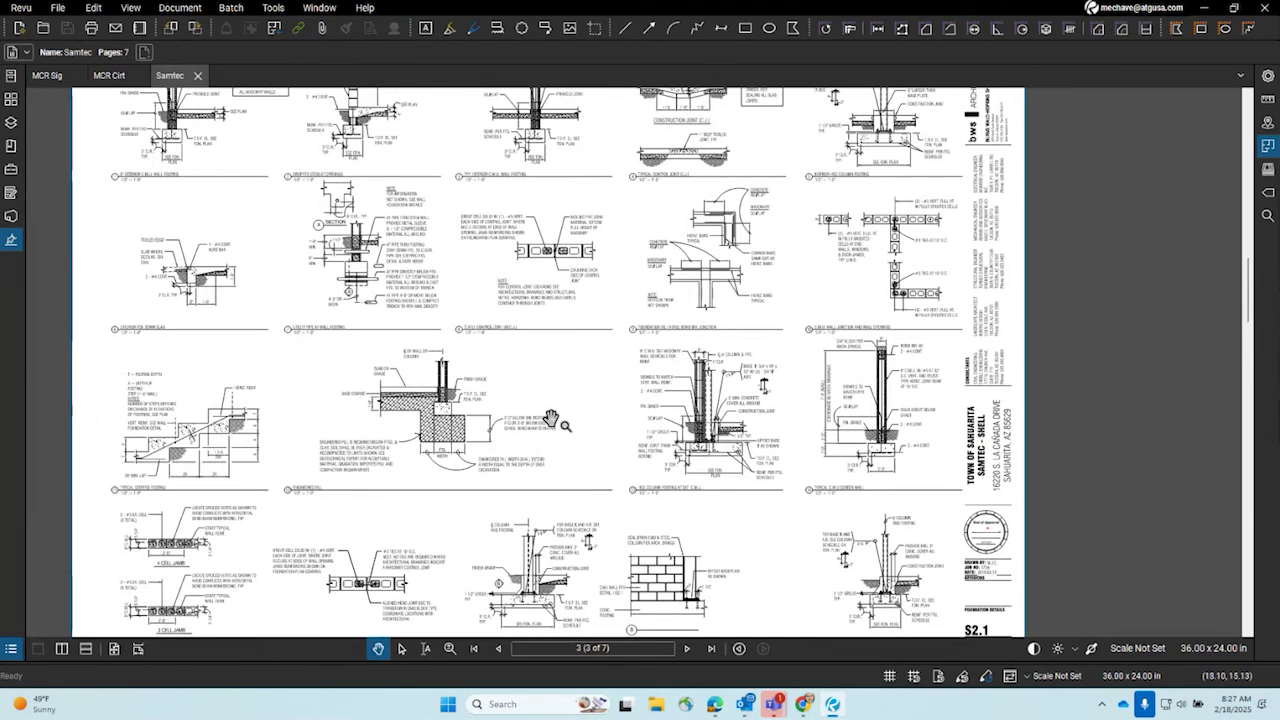